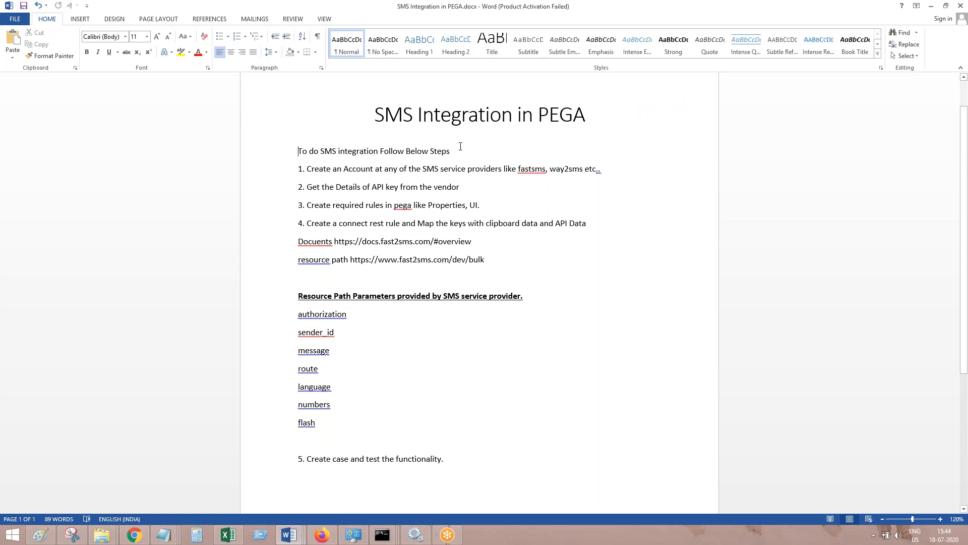
Read step 1 of the document about creating an account with an SMS service provider such as fastsms or way2sms
{"action": "double_click", "coordinate": [454, 178]}
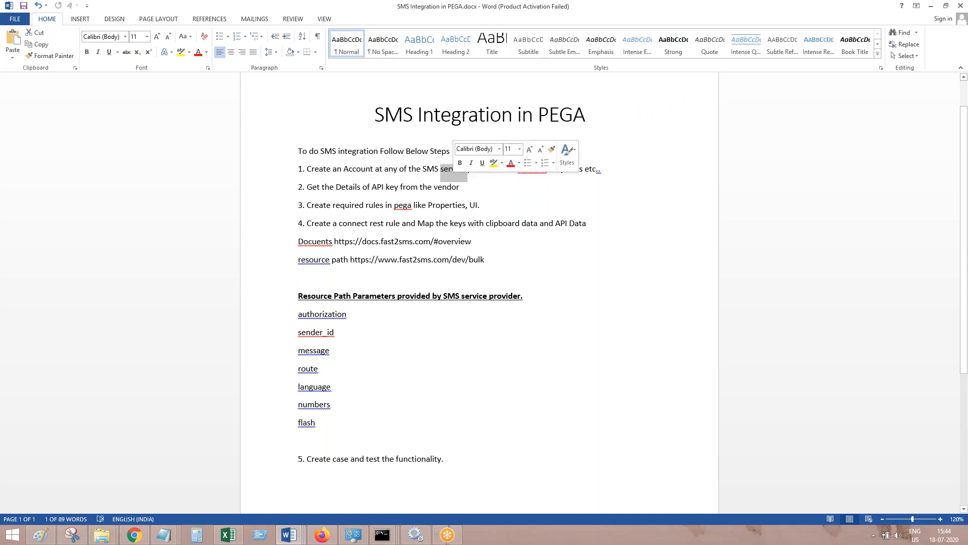
{"action": "left_click", "coordinate": [454, 207]}
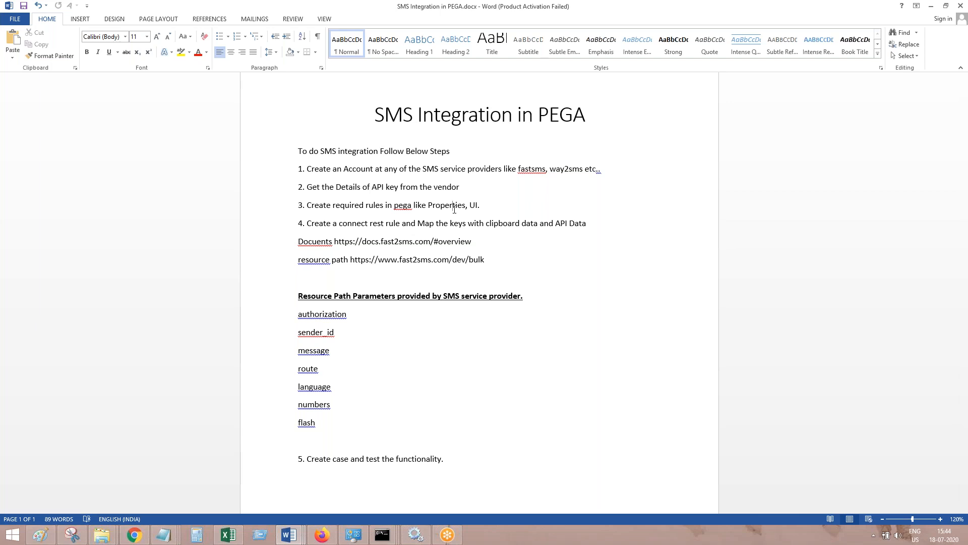
{"action": "left_click_drag", "start_coordinate": [401, 177], "coordinate": [342, 173]}
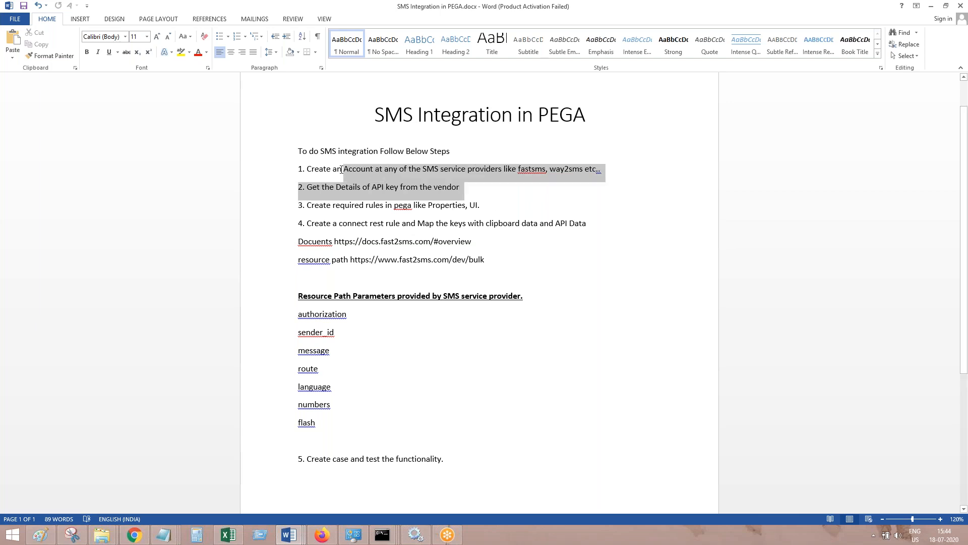
{"action": "left_click", "coordinate": [463, 205]}
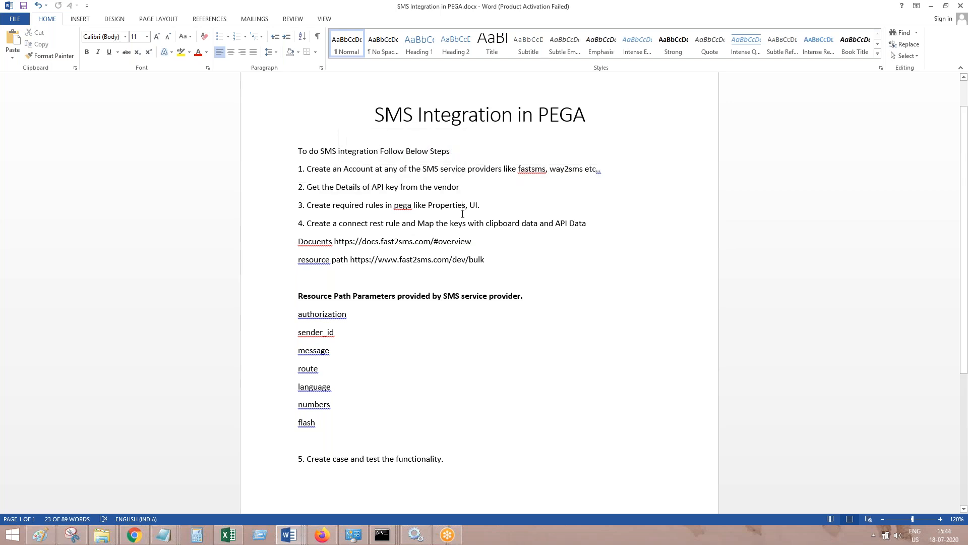
{"action": "double_click", "coordinate": [533, 172]}
{"action": "left_click", "coordinate": [569, 170]}
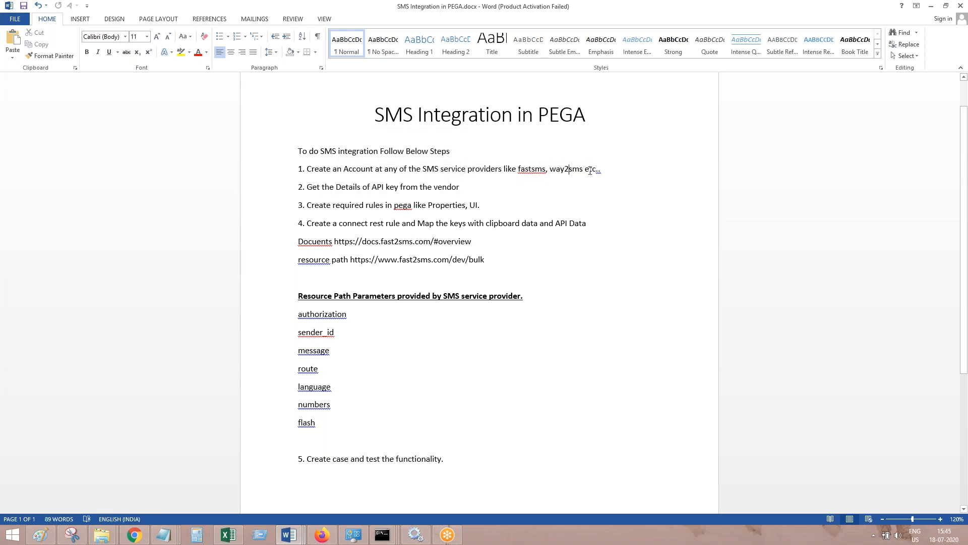
{"action": "left_click", "coordinate": [590, 170]}
Switch to Chrome to view the Fast2SMS Developer API page, and return to the Word document
{"action": "left_click", "coordinate": [147, 538]}
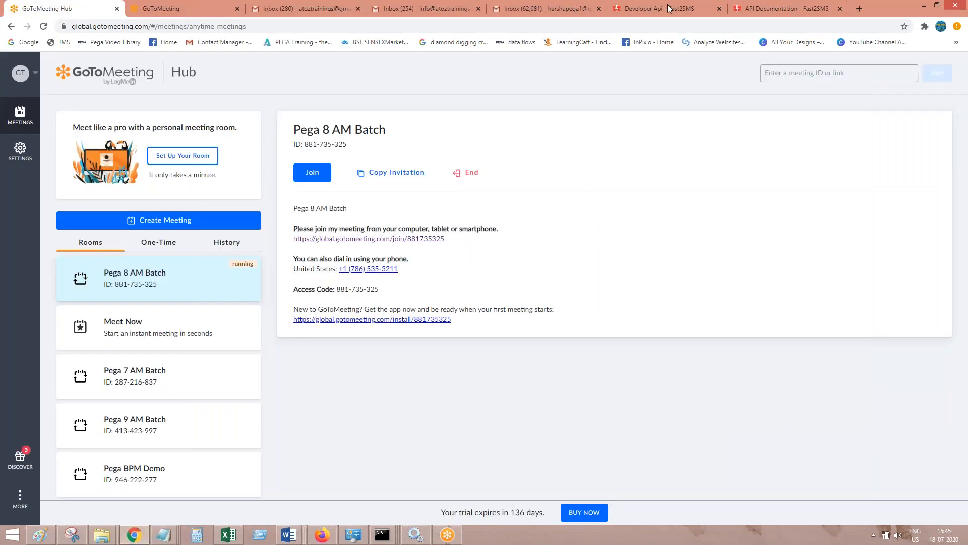
{"action": "left_click", "coordinate": [664, 11]}
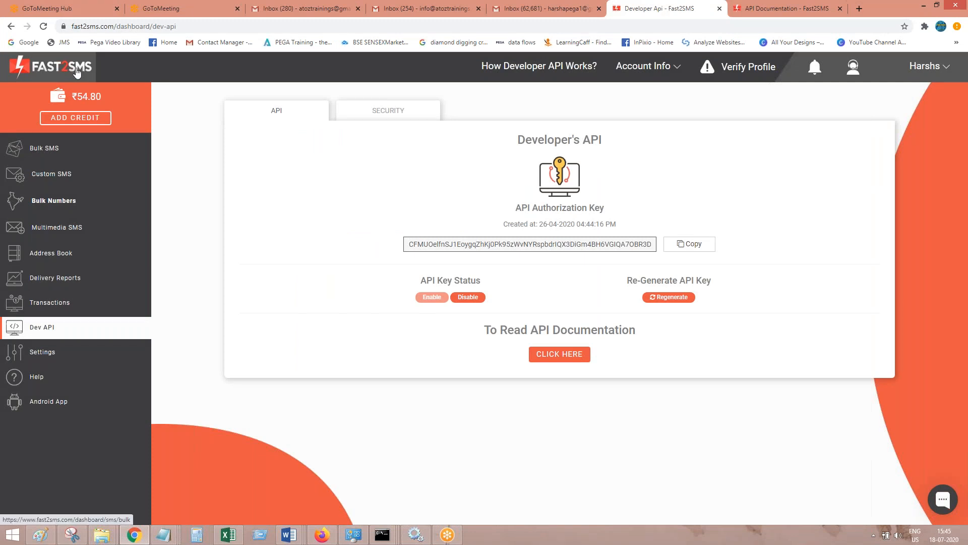
{"action": "left_click", "coordinate": [919, 9]}
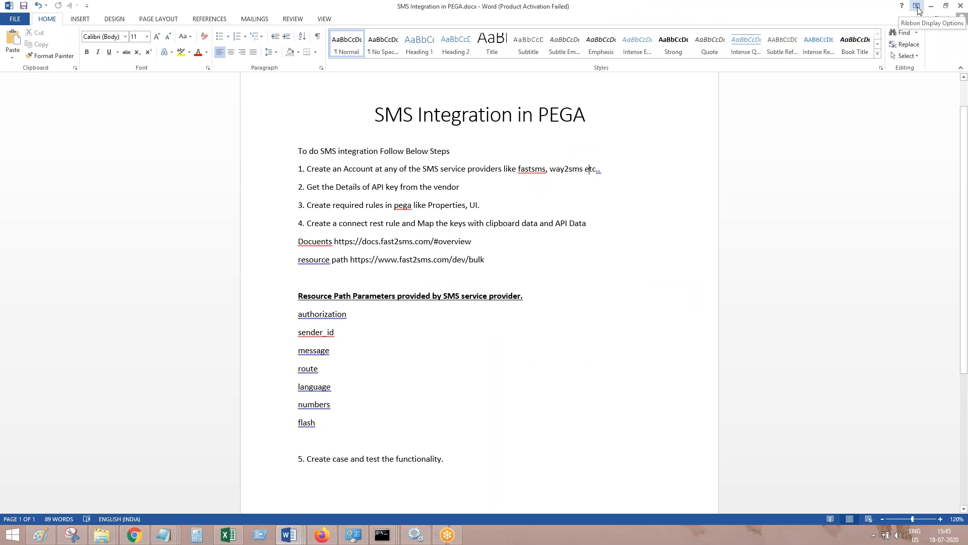
Review steps 2 to 4 on getting the API key, creating the Pega rules and creating the connect rest rule
{"action": "left_click_drag", "start_coordinate": [307, 188], "coordinate": [464, 188]}
{"action": "left_click", "coordinate": [434, 221]}
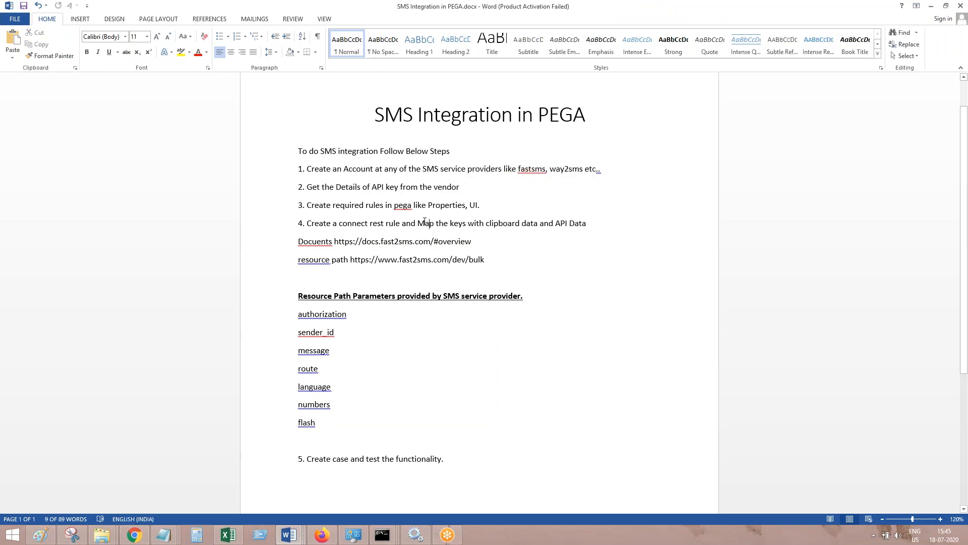
{"action": "left_click_drag", "start_coordinate": [310, 207], "coordinate": [428, 207]}
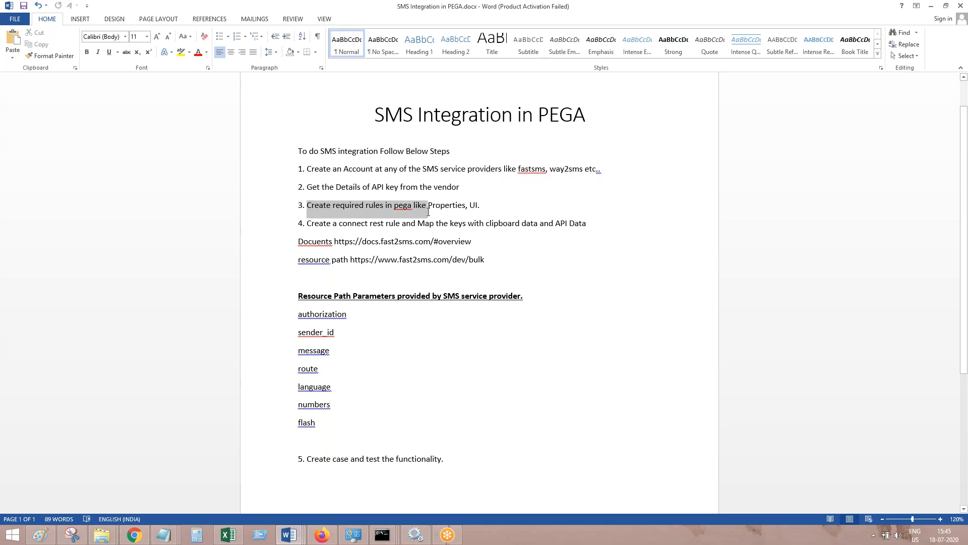
{"action": "left_click", "coordinate": [433, 241]}
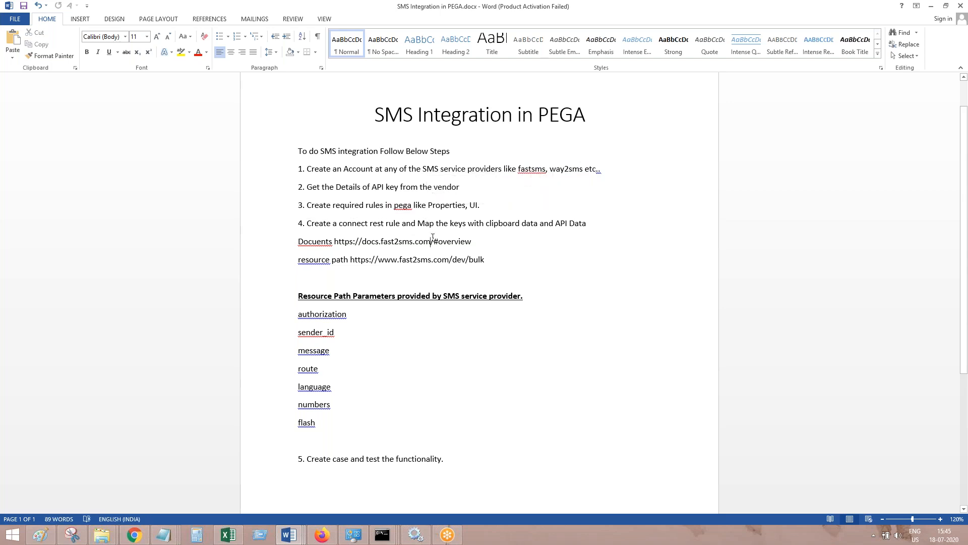
{"action": "left_click_drag", "start_coordinate": [308, 224], "coordinate": [403, 223]}
{"action": "left_click", "coordinate": [437, 231]}
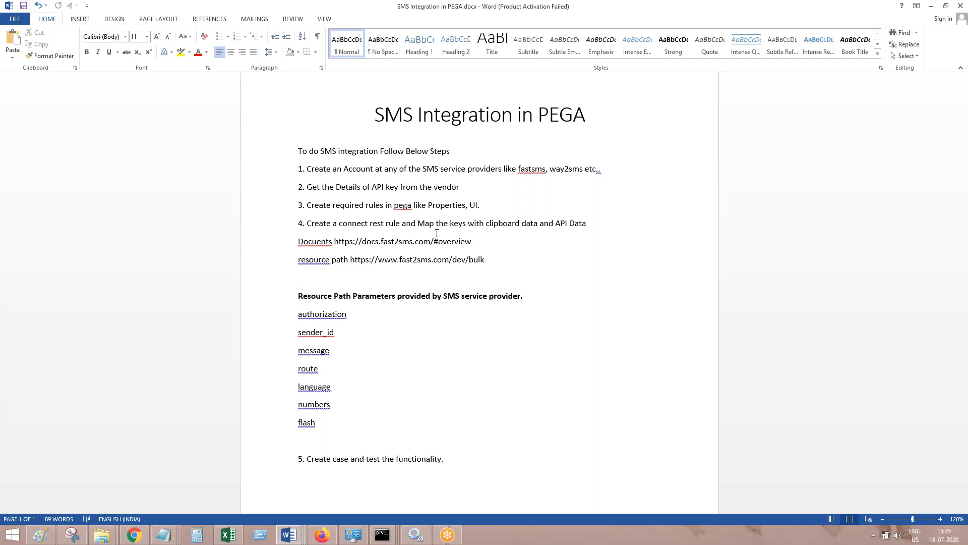
Correct the provider name "fastsms" in step 1 to "fast2sms"
{"action": "left_click", "coordinate": [531, 168]}
{"action": "type", "text": "2"}
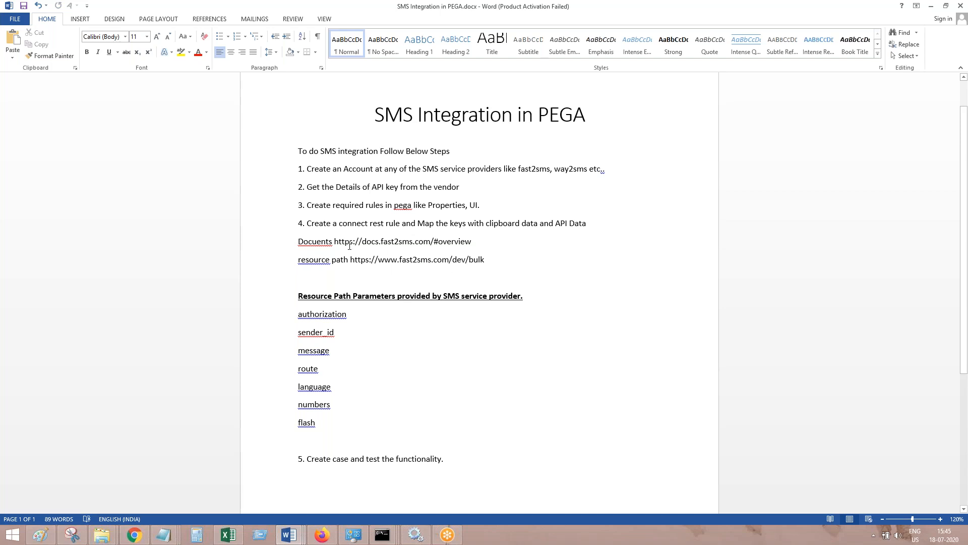
Review the documentation URL, the parameter list from authorization to flash, and the resource path URL in the document
{"action": "left_click_drag", "start_coordinate": [297, 241], "coordinate": [476, 241]}
{"action": "left_click_drag", "start_coordinate": [335, 430], "coordinate": [339, 314]}
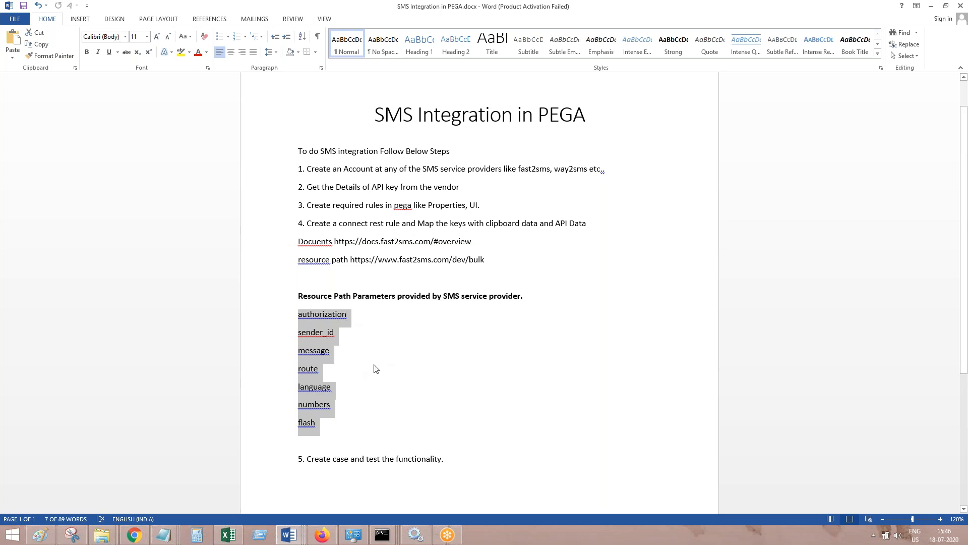
{"action": "double_click", "coordinate": [529, 169]}
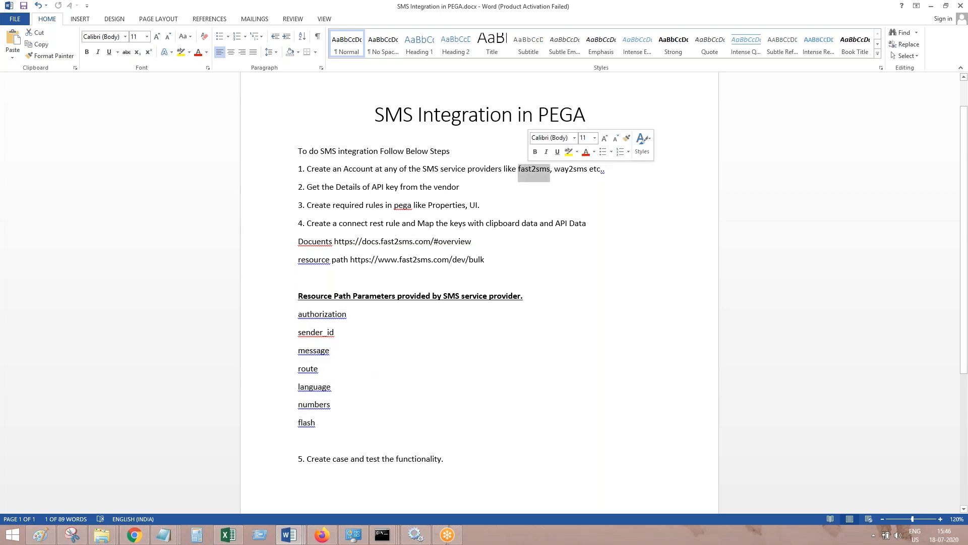
{"action": "left_click", "coordinate": [499, 260]}
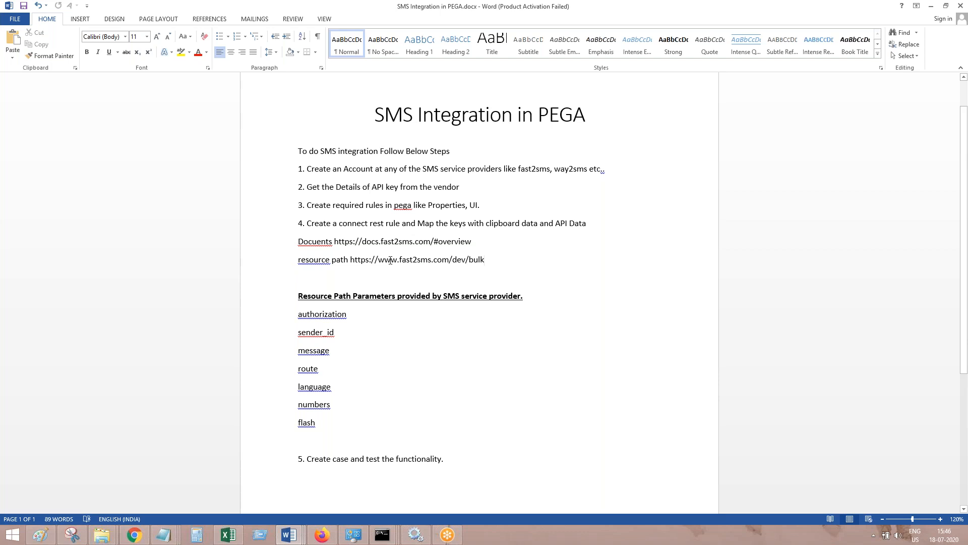
{"action": "left_click_drag", "start_coordinate": [350, 260], "coordinate": [500, 260]}
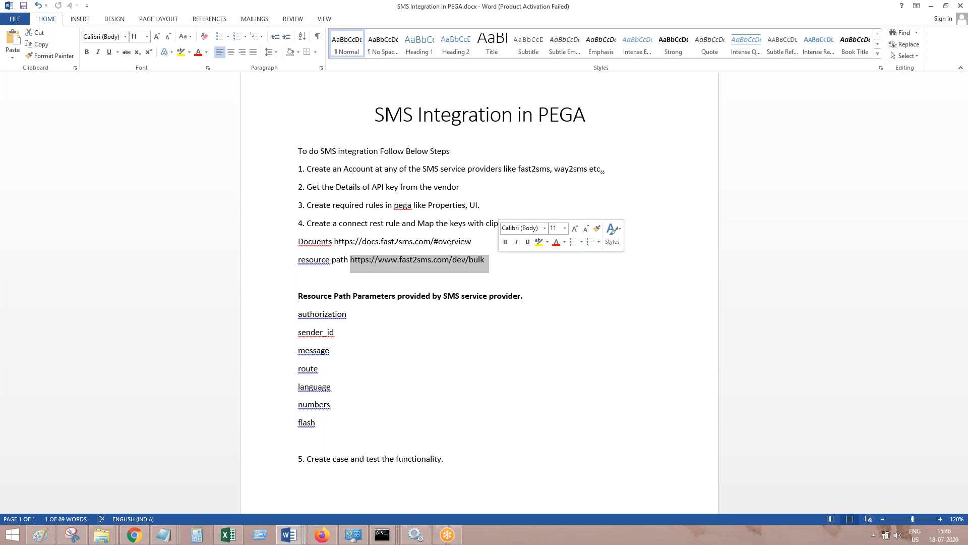
{"action": "left_click", "coordinate": [346, 464]}
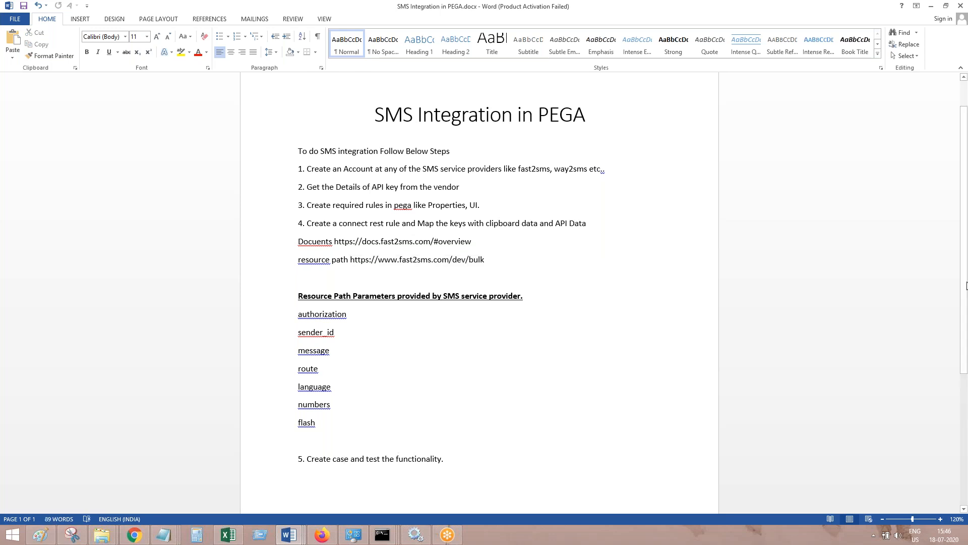
Remove two blank lines above the Implementation heading and start a new line below the heading
{"action": "scroll", "coordinate": [528, 364], "scroll_direction": "down", "scroll_amount": 3}
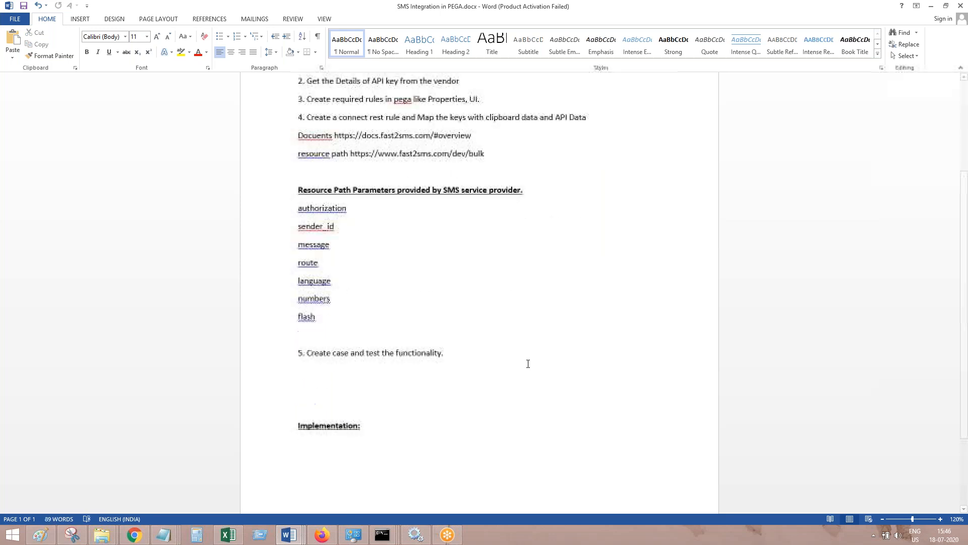
{"action": "left_click", "coordinate": [351, 396]}
{"action": "key", "text": "Delete"}
{"action": "key", "text": "Delete"}
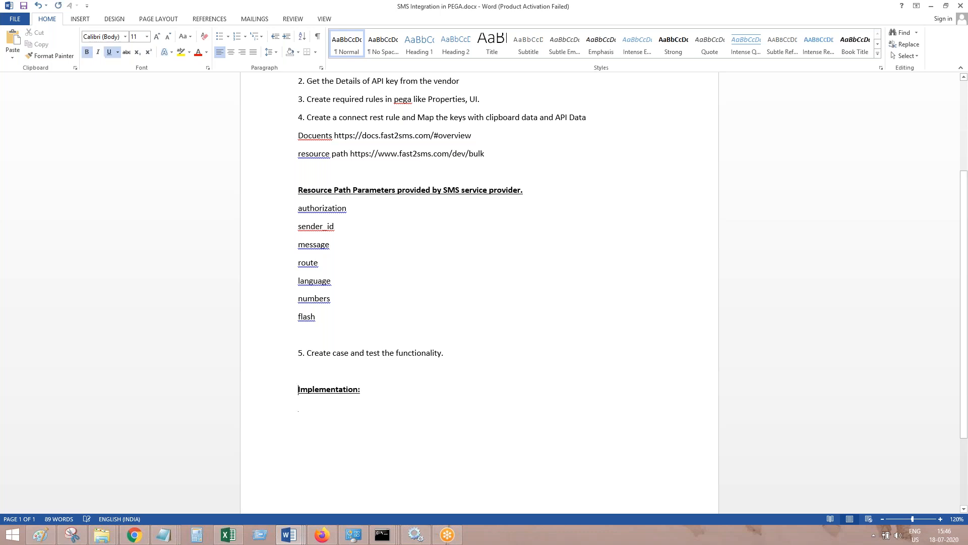
{"action": "key", "text": "Return"}
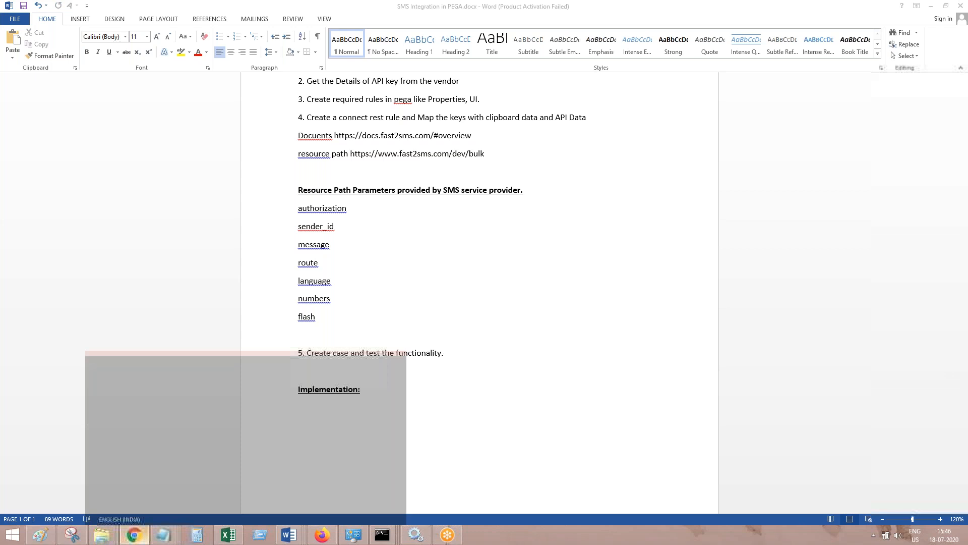
Open the Bulk SMS page of Fast2SMS in Chrome and paste its screenshot below the Implementation heading in Word
{"action": "left_click", "coordinate": [134, 535]}
{"action": "left_click", "coordinate": [43, 148]}
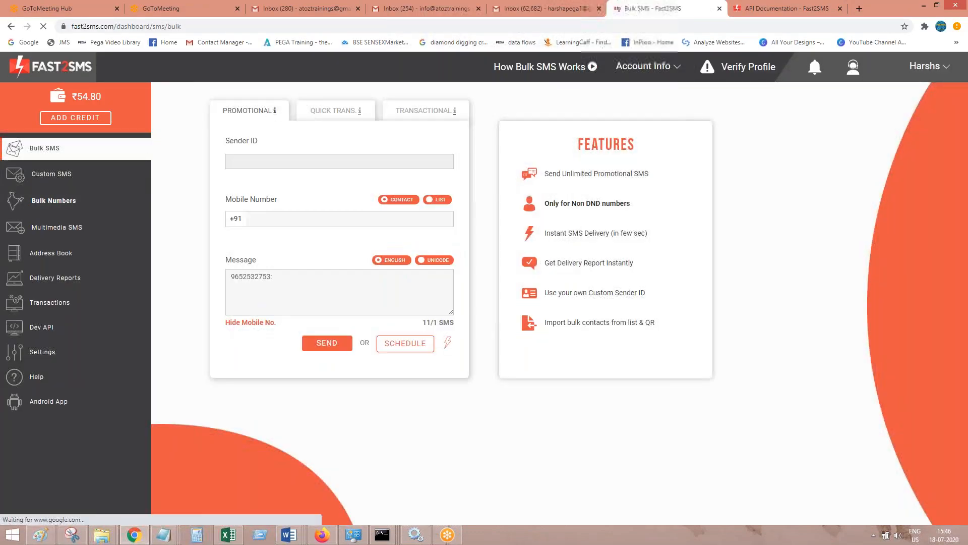
{"action": "left_click", "coordinate": [924, 6]}
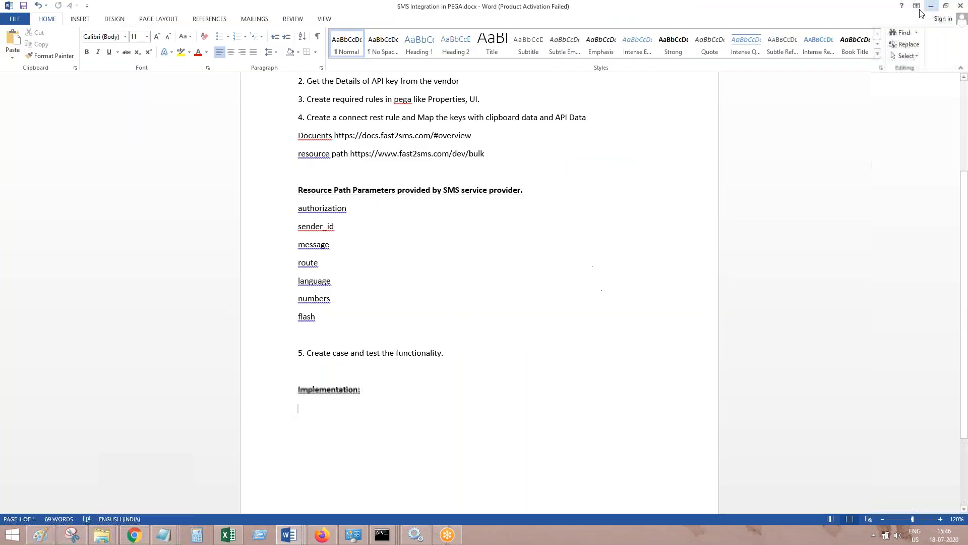
{"action": "key", "text": "ctrl+v"}
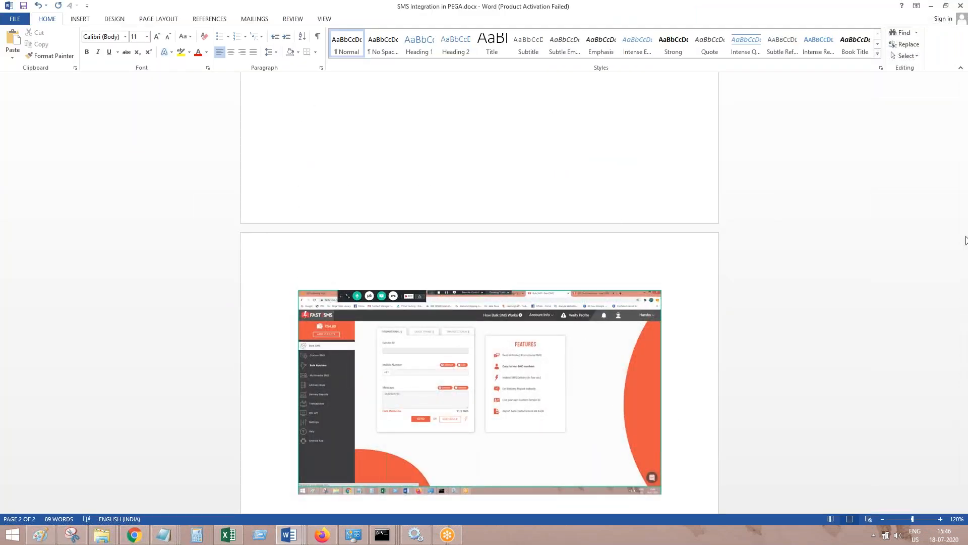
Add the line "Create an account in FAST2SMS." in plain formatting between the Implementation heading and the screenshot
{"action": "key", "text": "ctrl+z"}
{"action": "key", "text": "Return"}
{"action": "key", "text": "Return"}
{"action": "type", "text": "Create an"}
{"action": "key", "text": "shift+Home"}
{"action": "key", "text": "ctrl+b"}
{"action": "key", "text": "ctrl+u"}
{"action": "key", "text": "End"}
{"action": "type", "text": "account "}
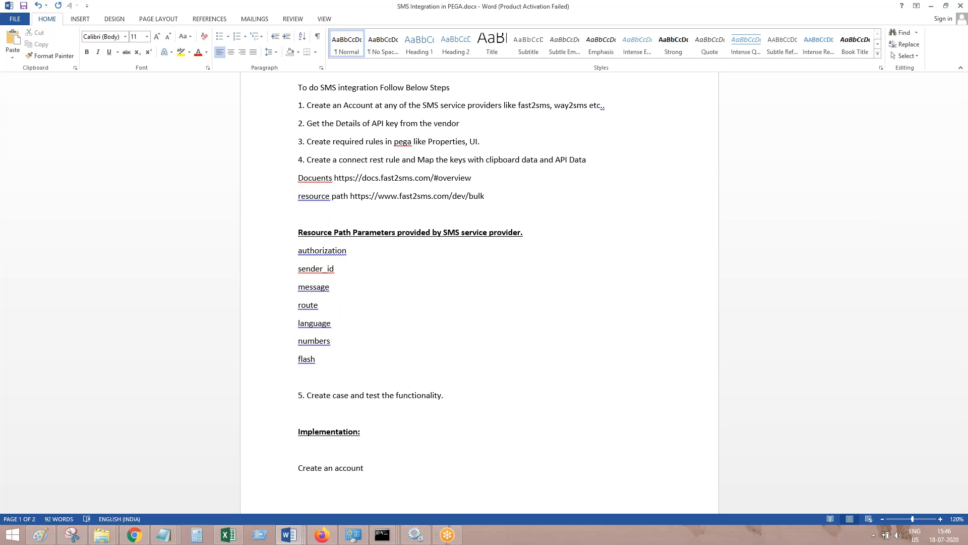
{"action": "type", "text": "in FAST2SMS."}
{"action": "left_click_drag", "start_coordinate": [964, 239], "coordinate": [967, 394]}
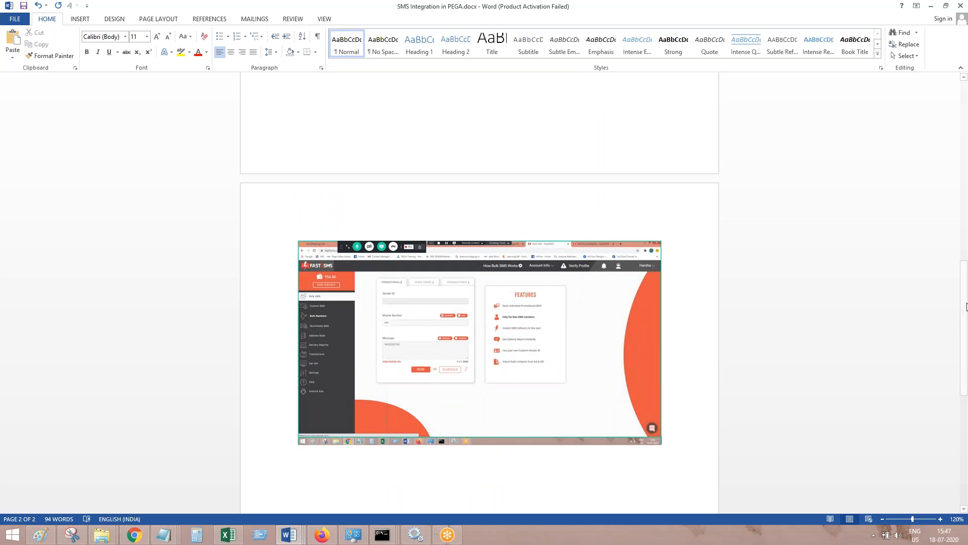
Examine the GET method's body parameters and HTTP request URL in the Fast2SMS API documentation in Chrome
{"action": "left_click", "coordinate": [137, 535]}
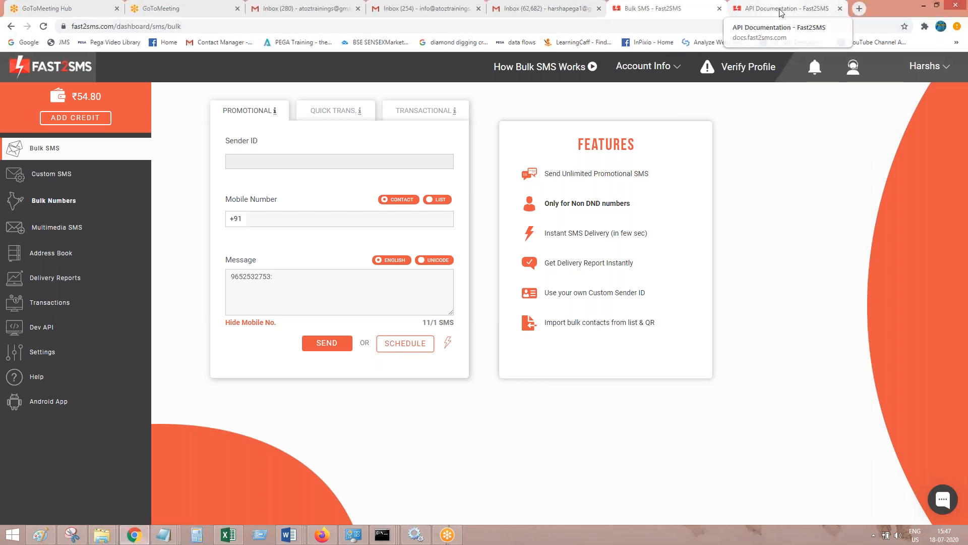
{"action": "left_click", "coordinate": [781, 10]}
{"action": "left_click_drag", "start_coordinate": [132, 253], "coordinate": [521, 388]}
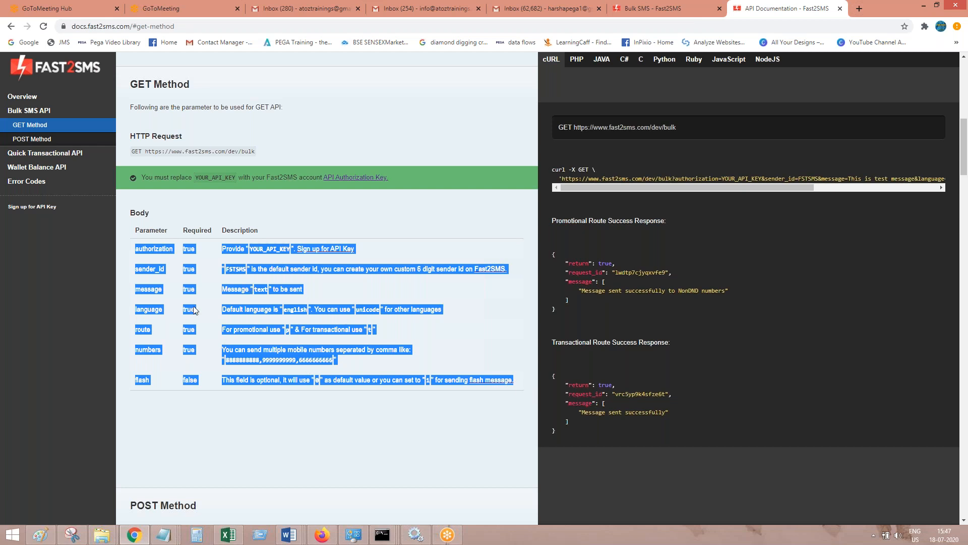
{"action": "left_click", "coordinate": [284, 139]}
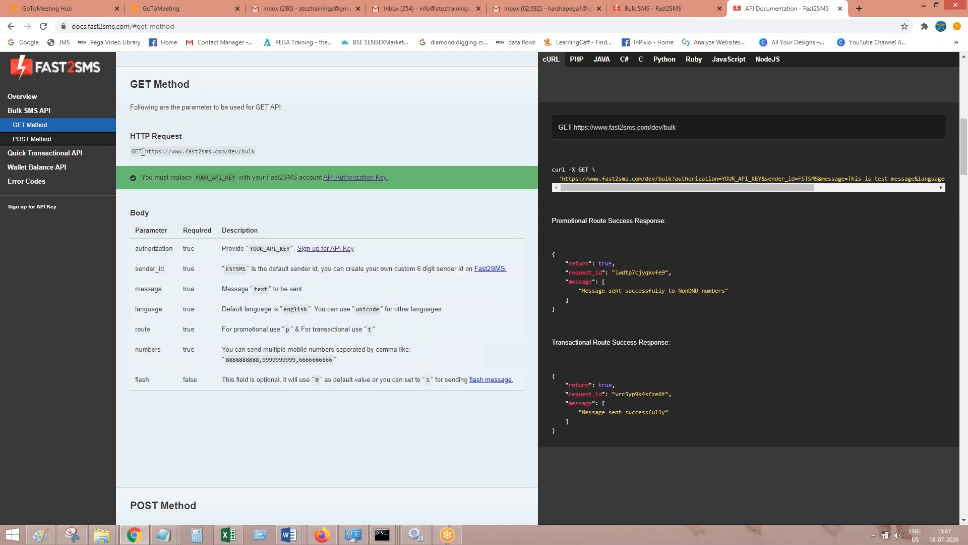
{"action": "left_click_drag", "start_coordinate": [144, 151], "coordinate": [257, 152]}
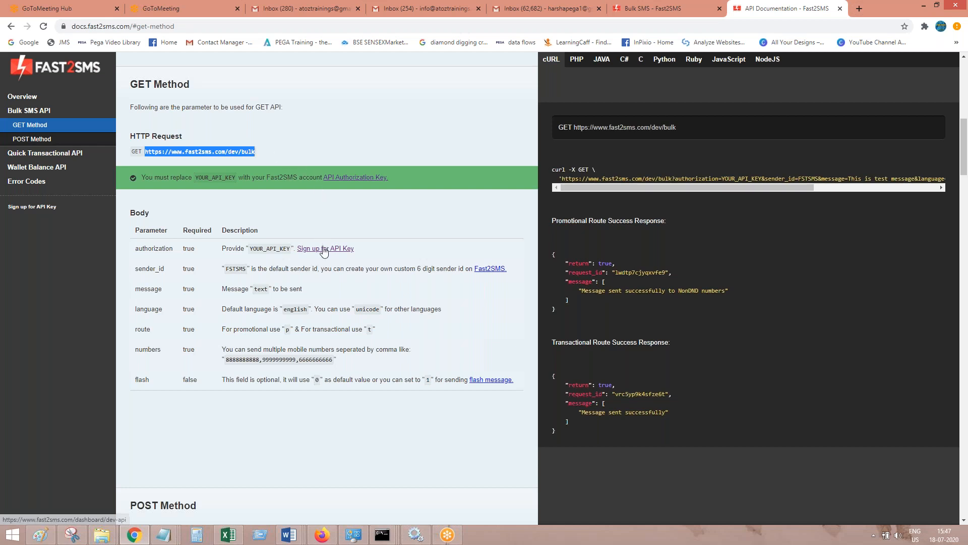
Open the Dev API page of the Fast2SMS dashboard and select the API authorization key
{"action": "left_click", "coordinate": [651, 8]}
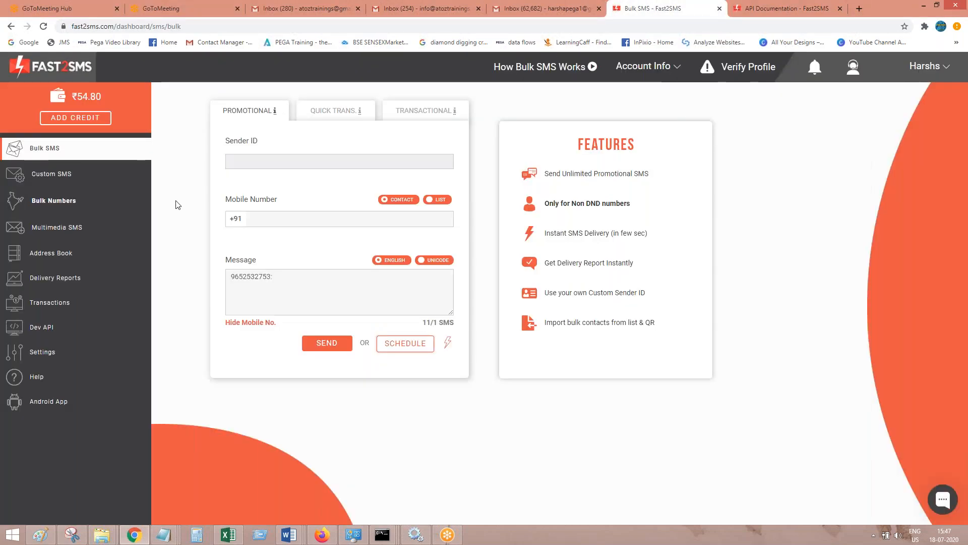
{"action": "left_click", "coordinate": [47, 333]}
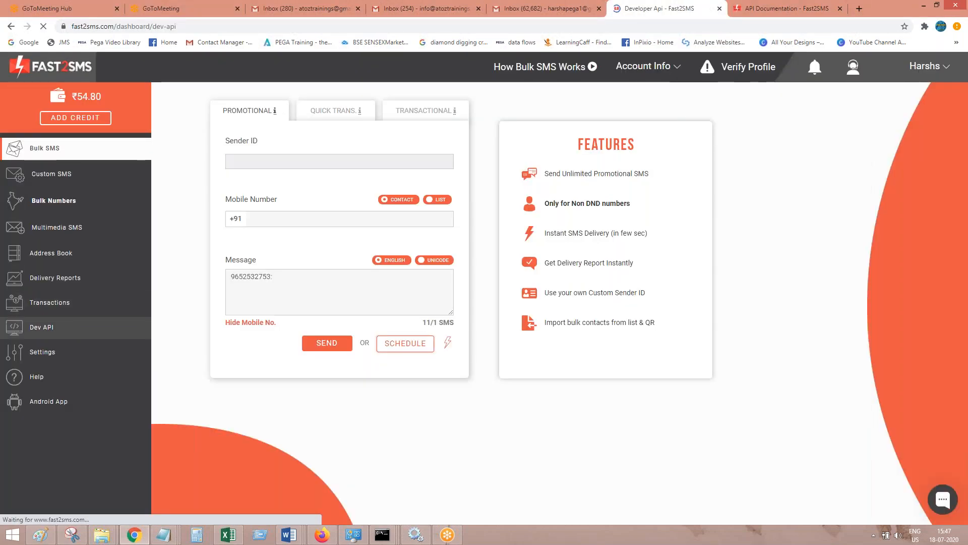
{"action": "double_click", "coordinate": [479, 244]}
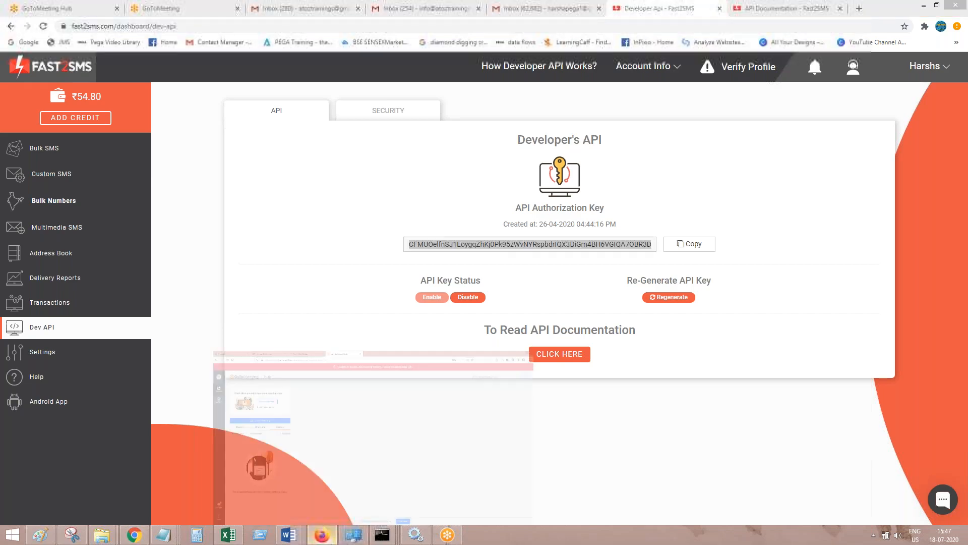
Switch to Pega Dev Studio in Firefox and maximize the browser window
{"action": "left_click", "coordinate": [322, 533]}
{"action": "left_click", "coordinate": [321, 534]}
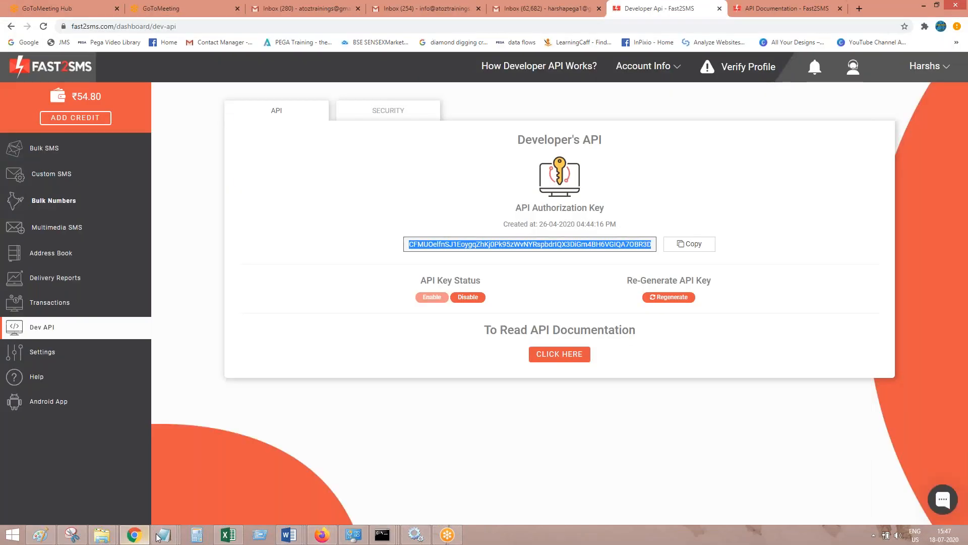
{"action": "left_click", "coordinate": [323, 533]}
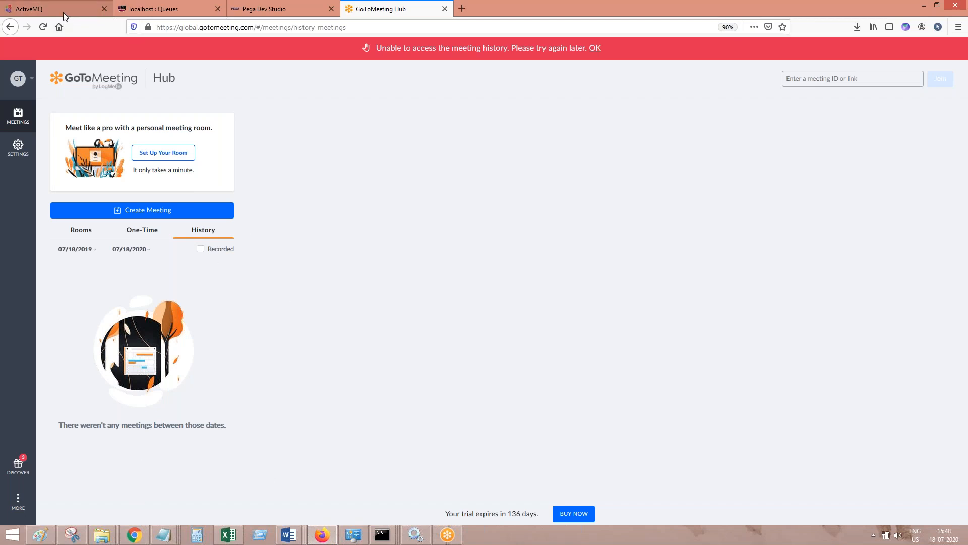
{"action": "left_click", "coordinate": [134, 535]}
{"action": "left_click", "coordinate": [319, 536]}
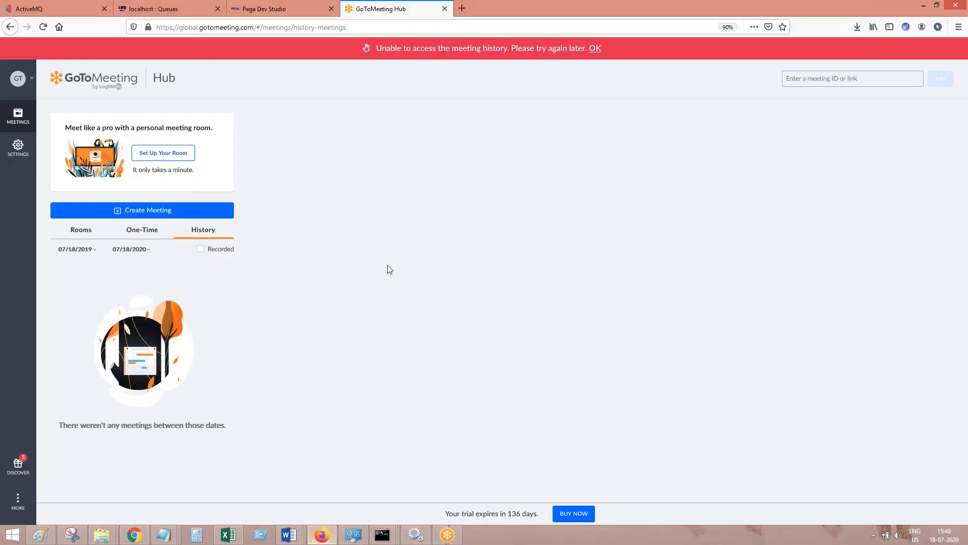
{"action": "double_click", "coordinate": [737, 6]}
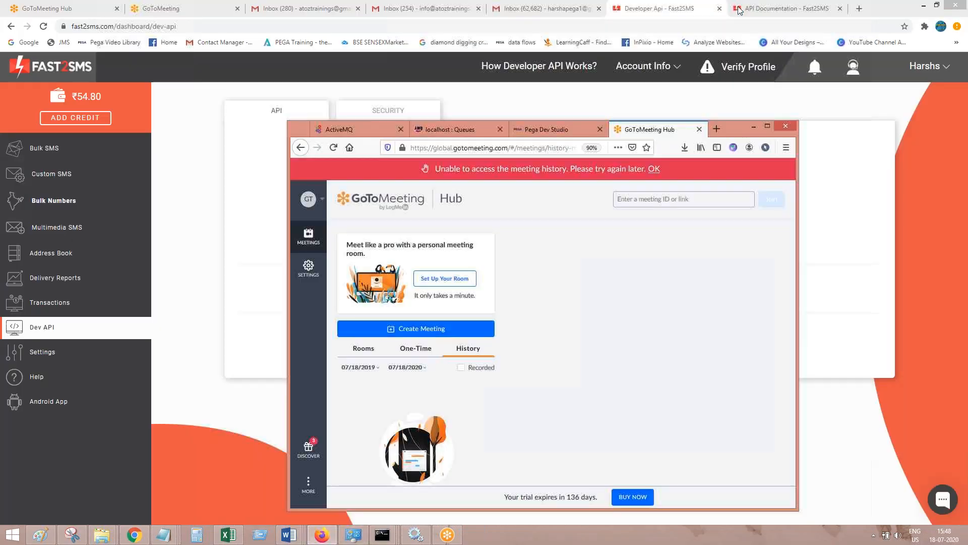
{"action": "left_click", "coordinate": [554, 130]}
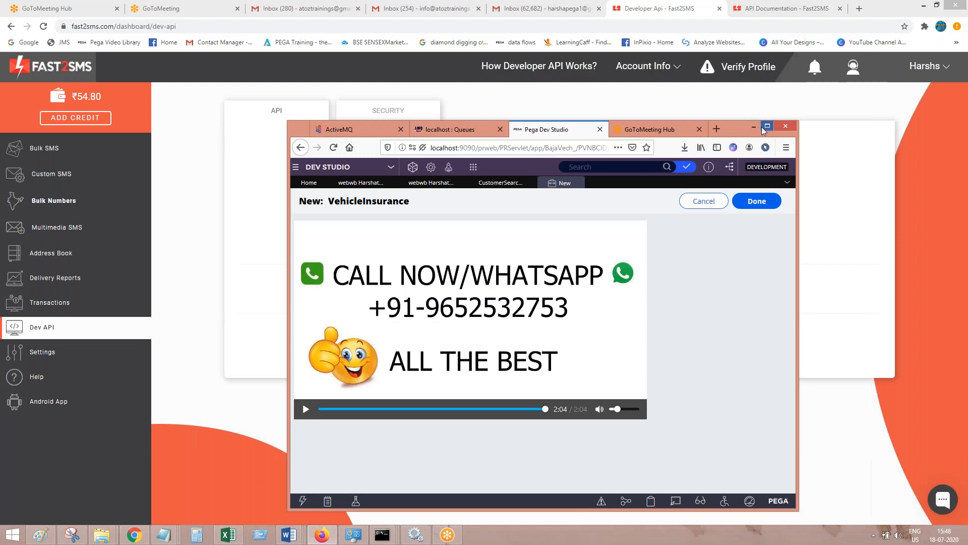
{"action": "left_click", "coordinate": [766, 127]}
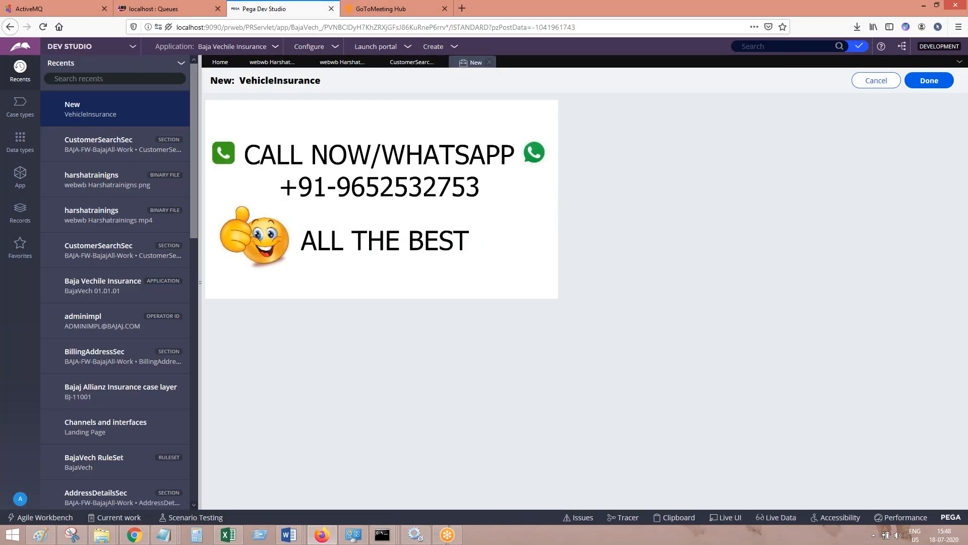
Close the new VehicleInsurance form and all other open records, and bring up the application's class explorer
{"action": "left_click", "coordinate": [489, 63]}
{"action": "left_click", "coordinate": [960, 62]}
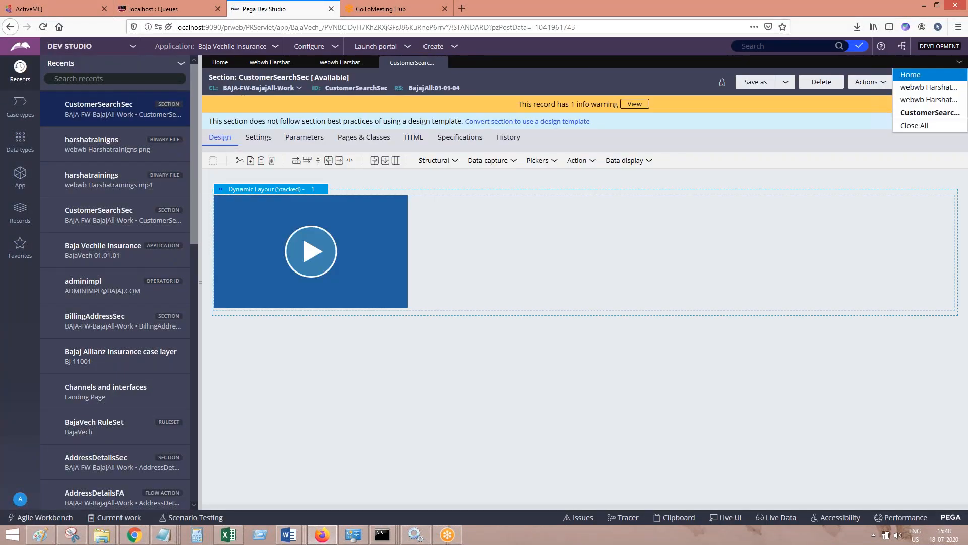
{"action": "left_click", "coordinate": [951, 133]}
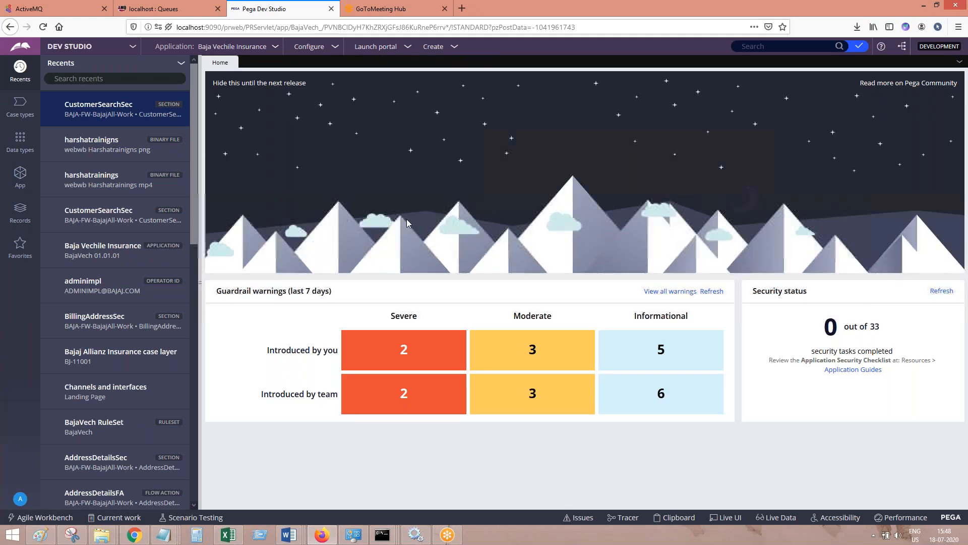
{"action": "left_click", "coordinate": [20, 177]}
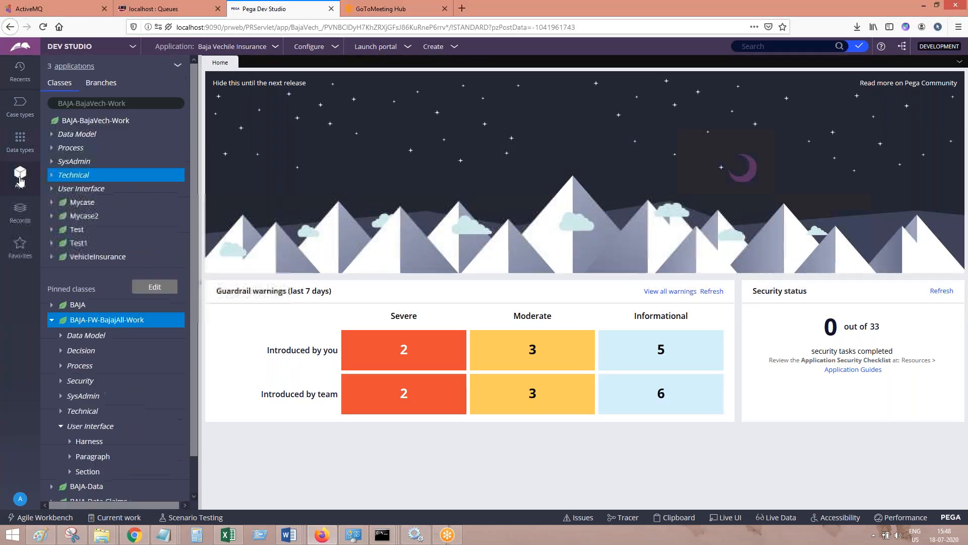
{"action": "left_click", "coordinate": [100, 325]}
{"action": "right_click", "coordinate": [101, 323]}
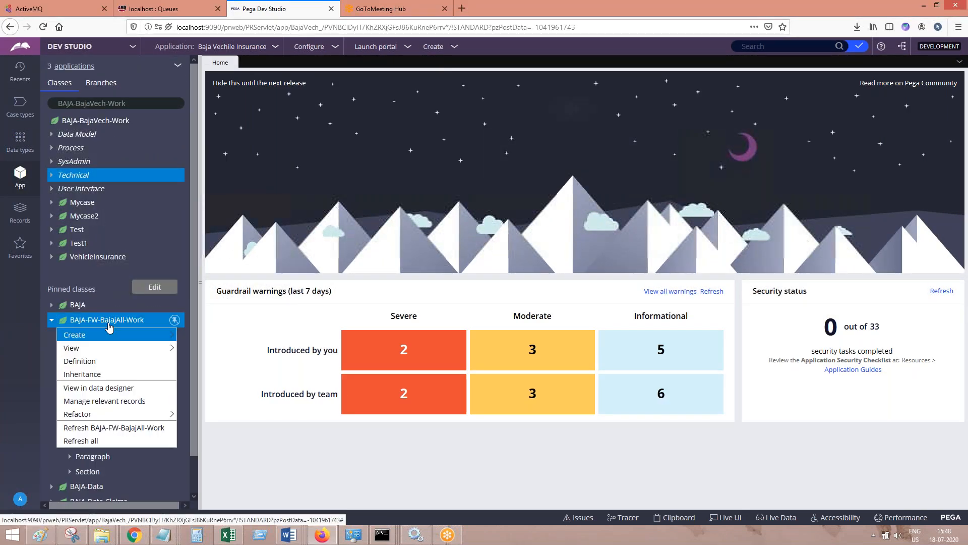
{"action": "mouse_move", "coordinate": [111, 335]}
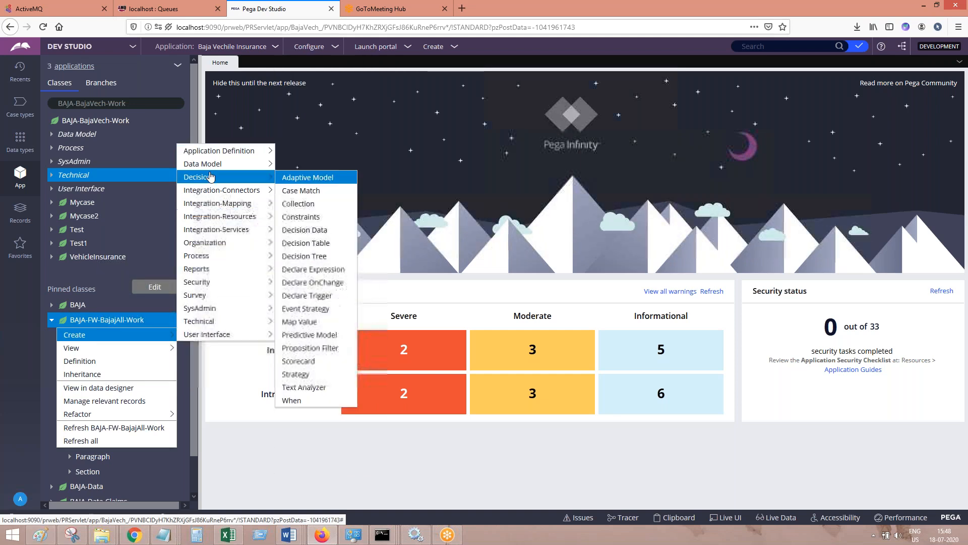
{"action": "mouse_move", "coordinate": [209, 188]}
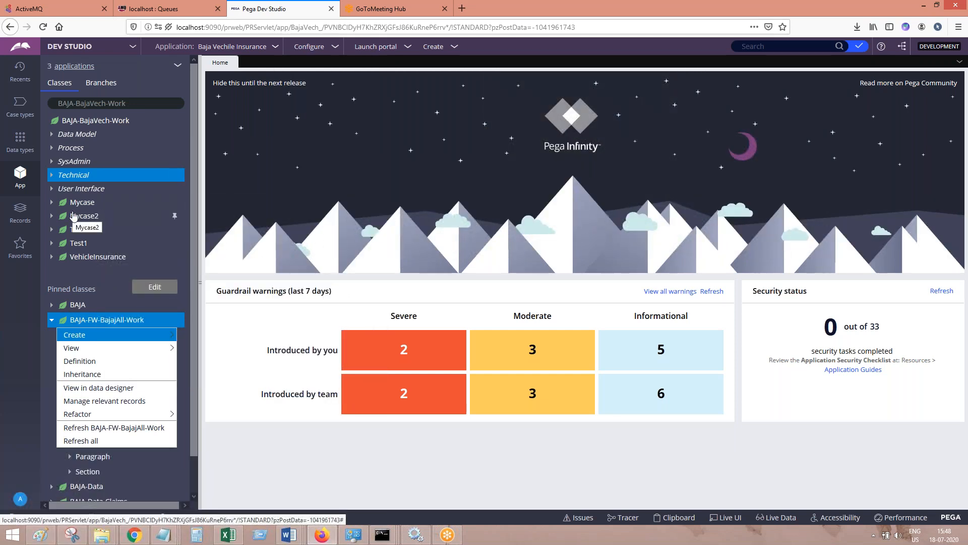
Load the BAJA-Data class in the class explorer in place of BAJA-BajaVech-Work
{"action": "left_click", "coordinate": [139, 102]}
{"action": "left_click", "coordinate": [76, 103], "text": "shift"}
{"action": "key", "text": "BackSpace"}
{"action": "type", "text": "Data"}
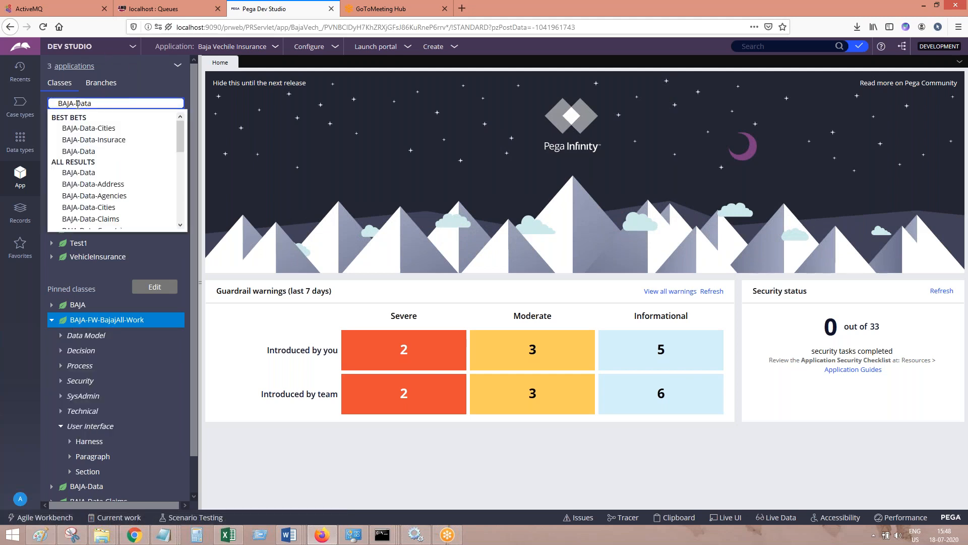
{"action": "left_click", "coordinate": [91, 151]}
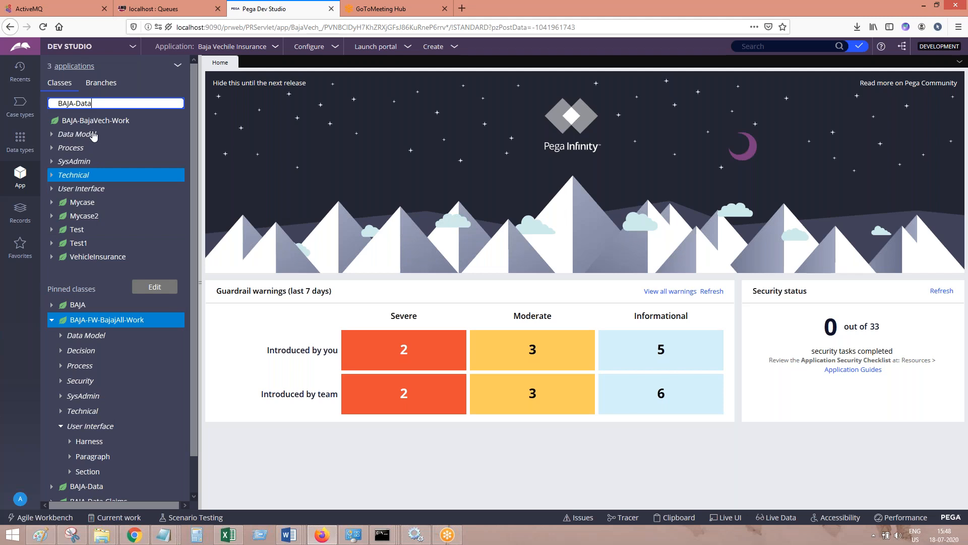
{"action": "left_click", "coordinate": [76, 122]}
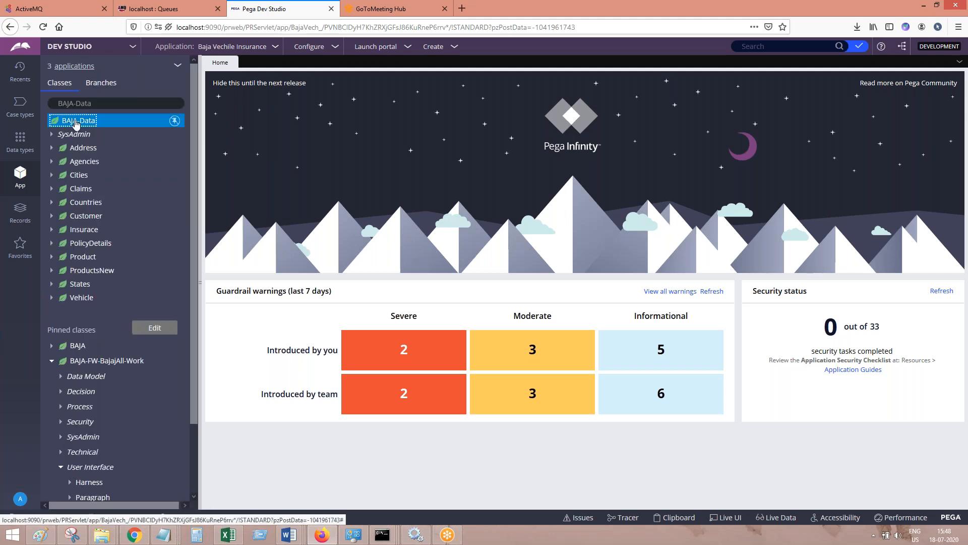
Start a new SysAdmin Class record under BAJA-Data
{"action": "right_click", "coordinate": [85, 132]}
{"action": "mouse_move", "coordinate": [85, 134]}
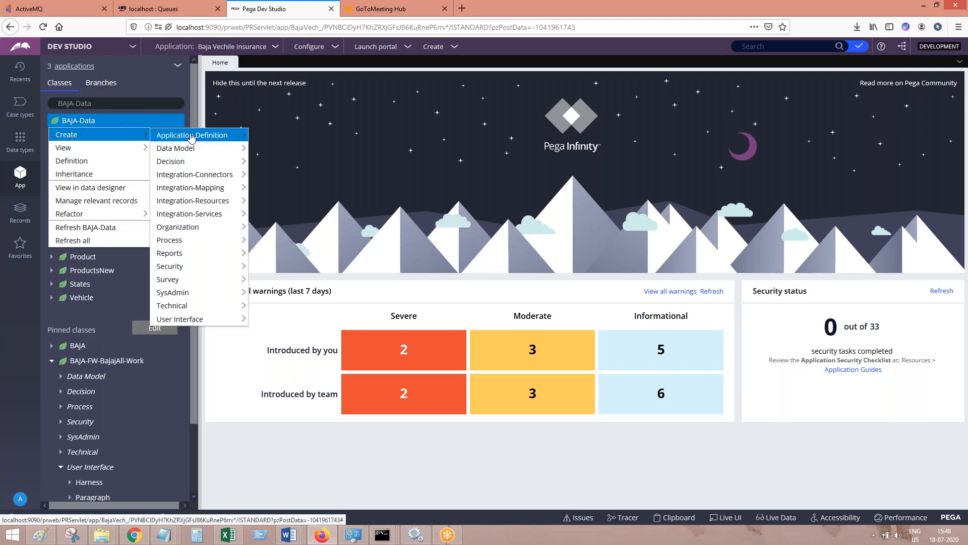
{"action": "mouse_move", "coordinate": [186, 153]}
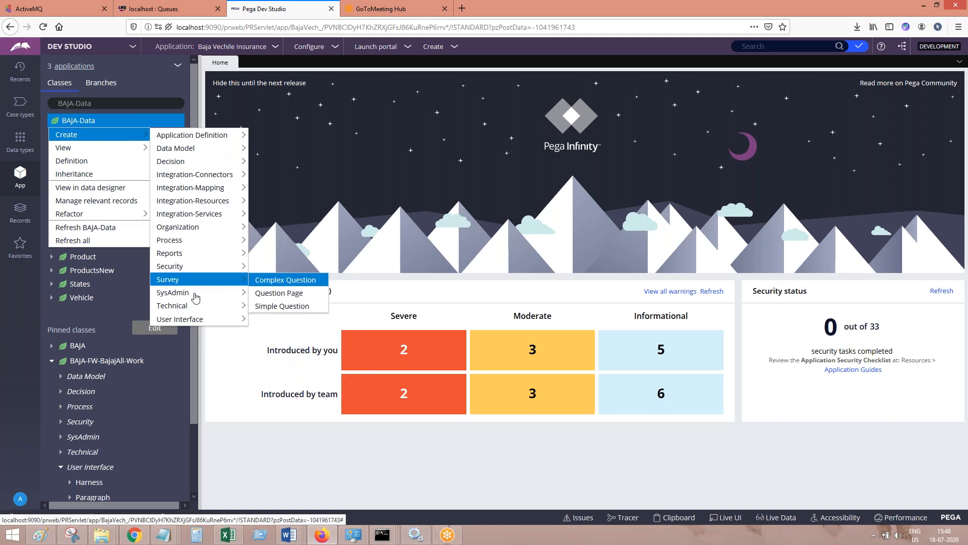
{"action": "mouse_move", "coordinate": [196, 297]}
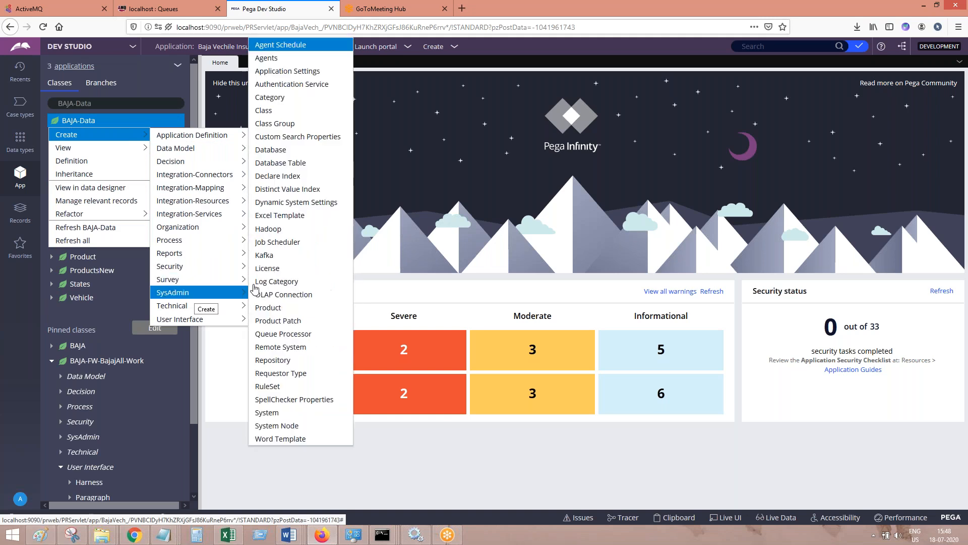
{"action": "left_click", "coordinate": [273, 116]}
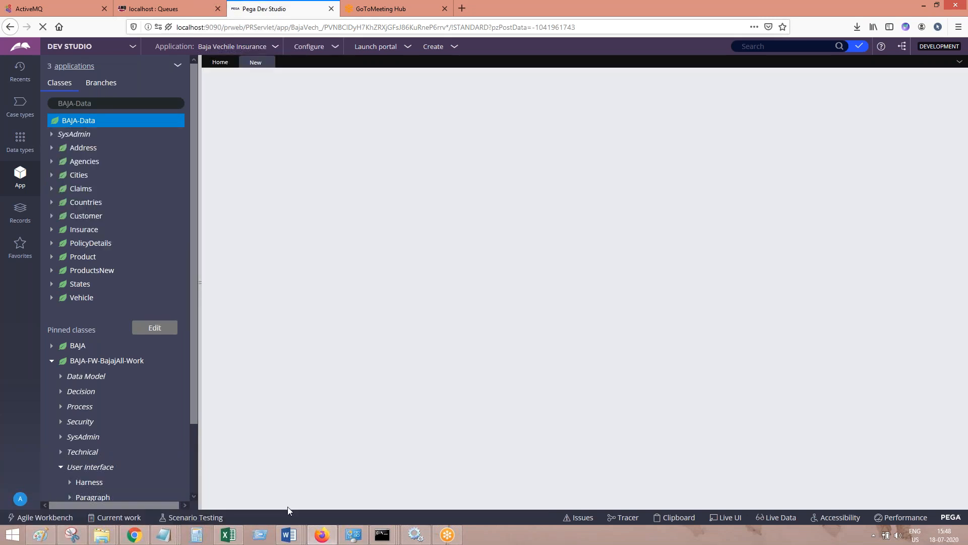
In the Word document SMS Integration in PEGA.docx, add the line "Create a Data class and required properties" and paste the Pega screenshot below it
{"action": "mouse_move", "coordinate": [286, 530]}
{"action": "left_click", "coordinate": [509, 485]}
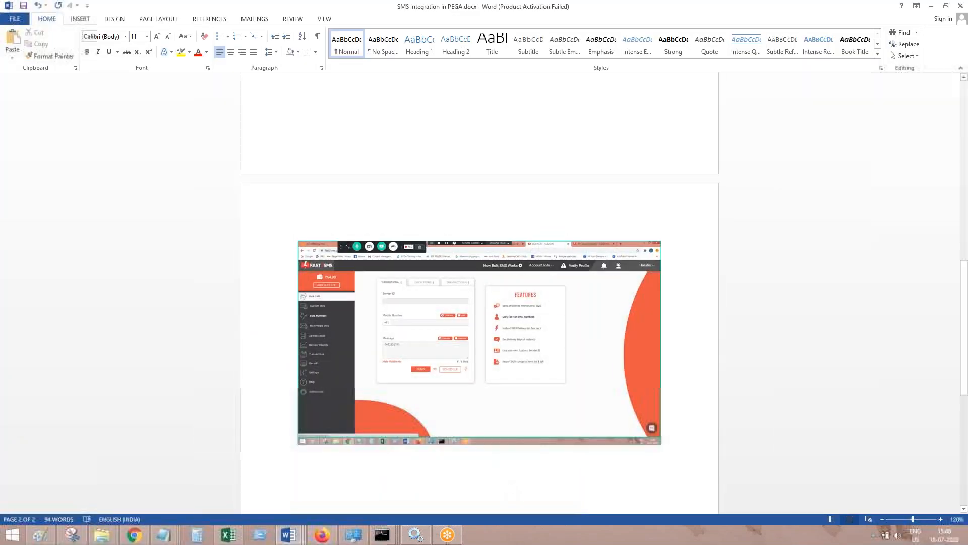
{"action": "left_click", "coordinate": [298, 490]}
{"action": "type", "text": "Create a Dat"}
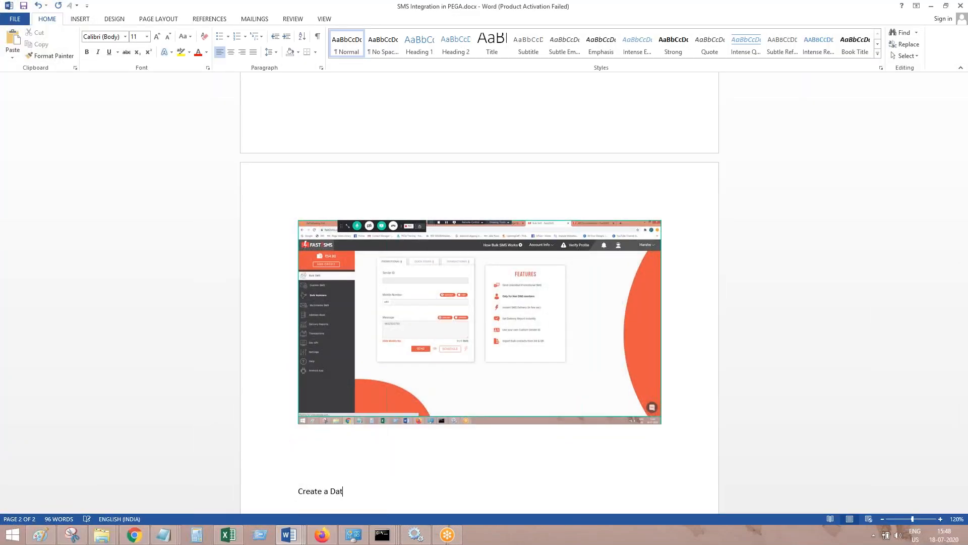
{"action": "type", "text": "a class and required properties"}
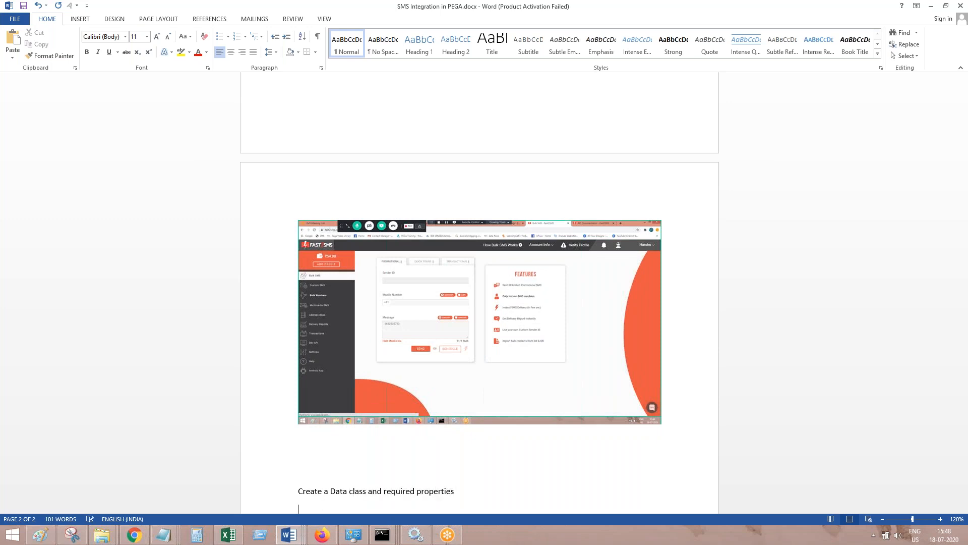
{"action": "key", "text": "ctrl+v"}
{"action": "key", "text": "alt+Tab"}
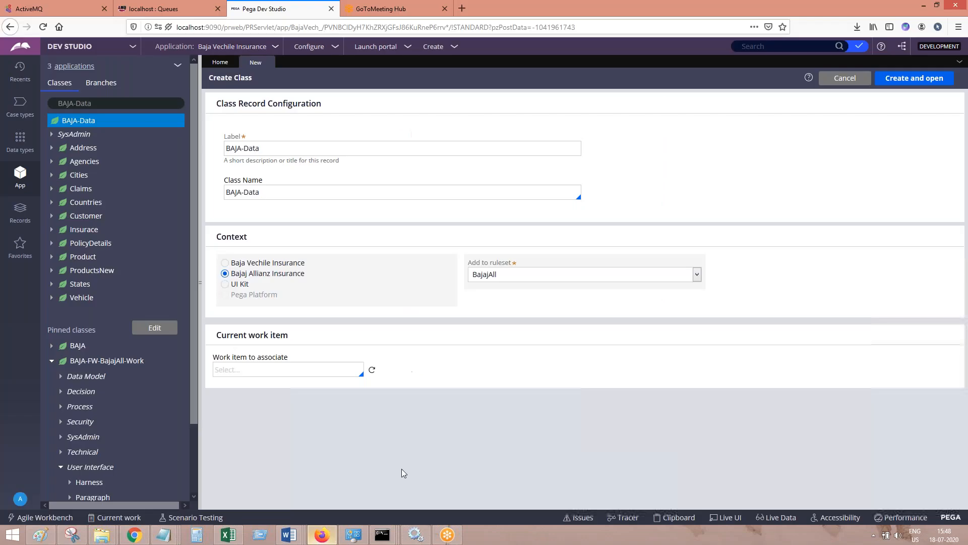
Enter BAJA-Data-SMSIntegration as both class name and label, then create and open the class
{"action": "left_click", "coordinate": [280, 194]}
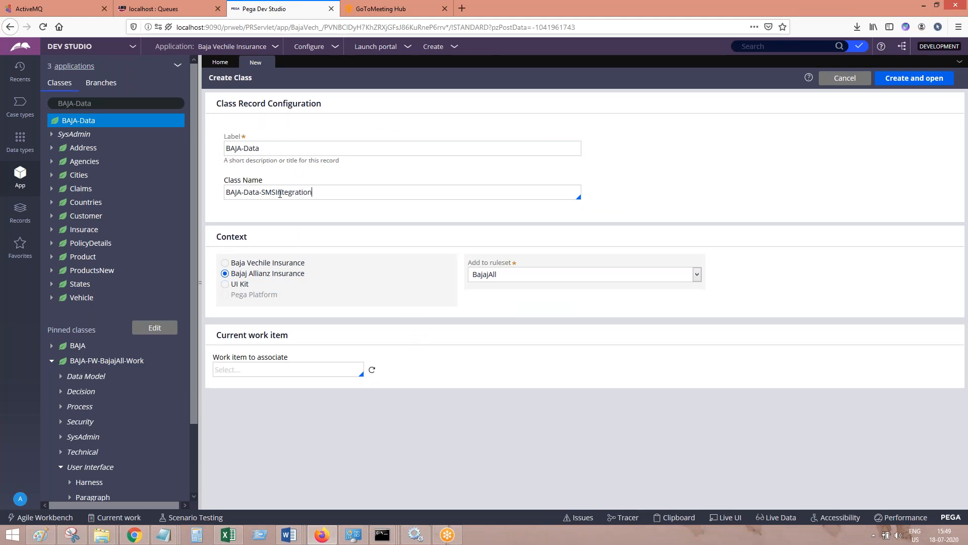
{"action": "key", "text": "ctrl+a"}
{"action": "key", "text": "ctrl+c"}
{"action": "left_click", "coordinate": [281, 148]}
{"action": "key", "text": "ctrl+a"}
{"action": "key", "text": "ctrl+v"}
{"action": "left_click", "coordinate": [328, 194]}
{"action": "left_click", "coordinate": [914, 79]}
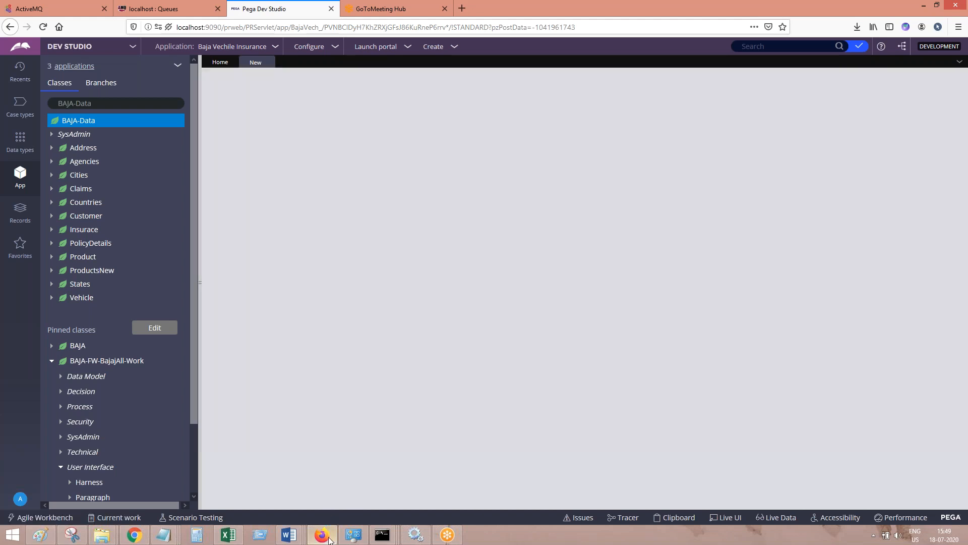
Paste the screenshot of the class creation form into the Word document and return to Pega in Firefox
{"action": "left_click", "coordinate": [329, 539]}
{"action": "key", "text": "ctrl+v"}
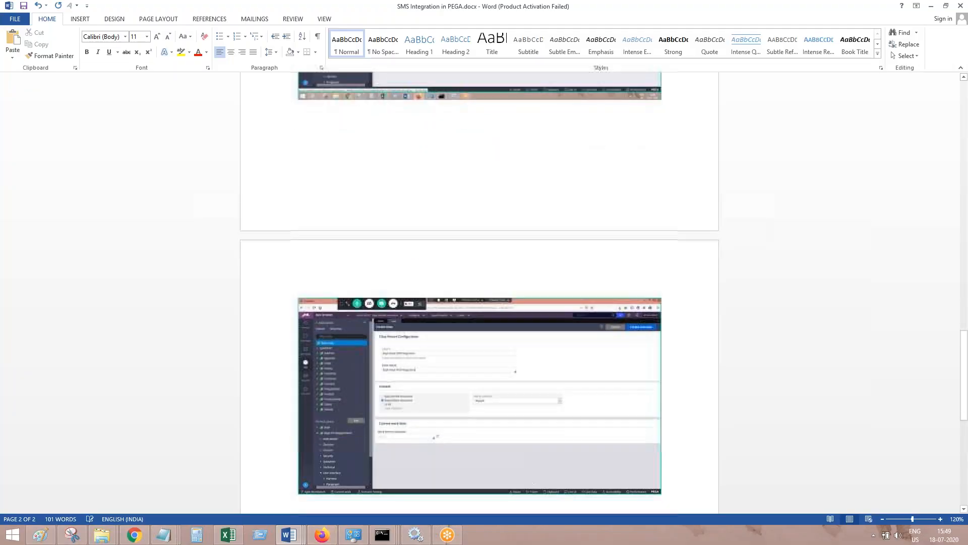
{"action": "left_click", "coordinate": [321, 537]}
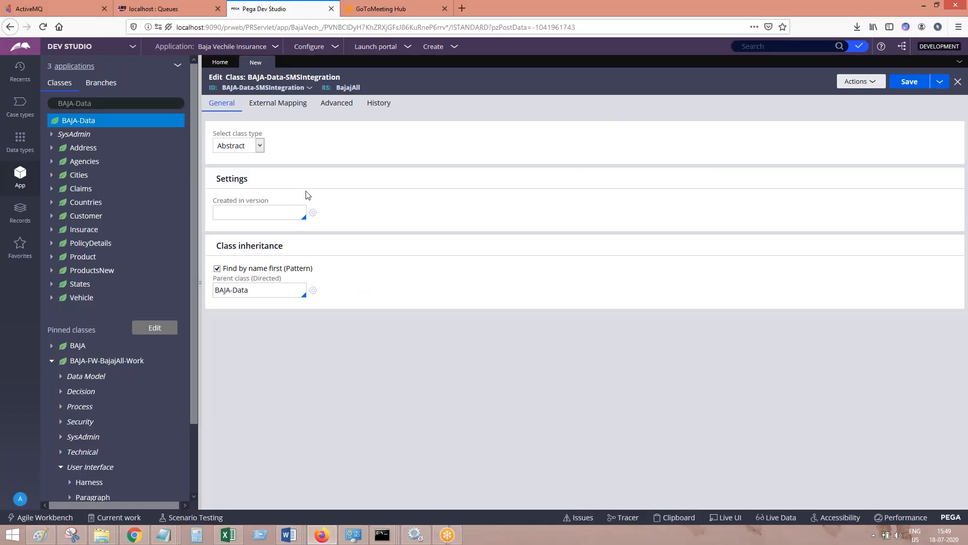
Make the class Concrete, created in version 01-01-04, and set that it does not belong to a class group
{"action": "left_click", "coordinate": [260, 145]}
{"action": "left_click", "coordinate": [237, 171]}
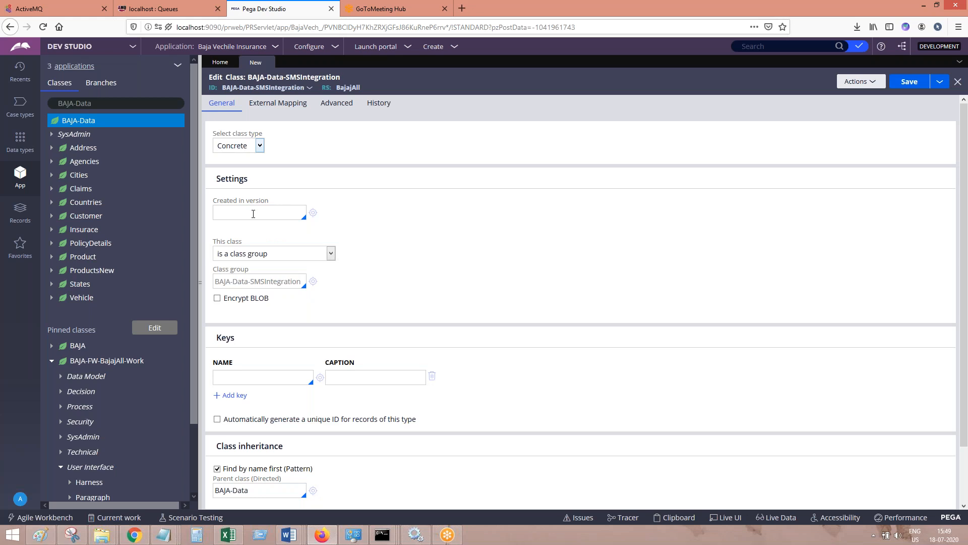
{"action": "key", "text": "Down"}
{"action": "key", "text": "Down"}
{"action": "key", "text": "Return"}
{"action": "key", "text": "Down"}
{"action": "key", "text": "Down"}
{"action": "key", "text": "Return"}
{"action": "left_click", "coordinate": [278, 253]}
{"action": "left_click", "coordinate": [280, 277]}
Fill in the class history with description "fsd" and usage "dfsd", and save the class
{"action": "left_click", "coordinate": [418, 103]}
{"action": "left_click", "coordinate": [300, 179]}
{"action": "type", "text": "fsd"}
{"action": "key", "text": "Tab"}
{"action": "type", "text": "dfsd"}
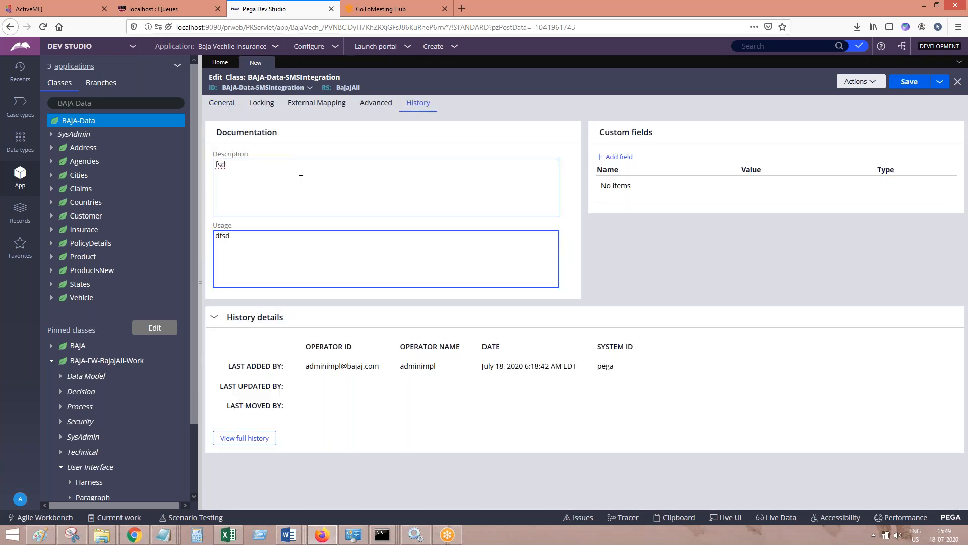
{"action": "left_click", "coordinate": [224, 106]}
{"action": "left_click", "coordinate": [904, 83]}
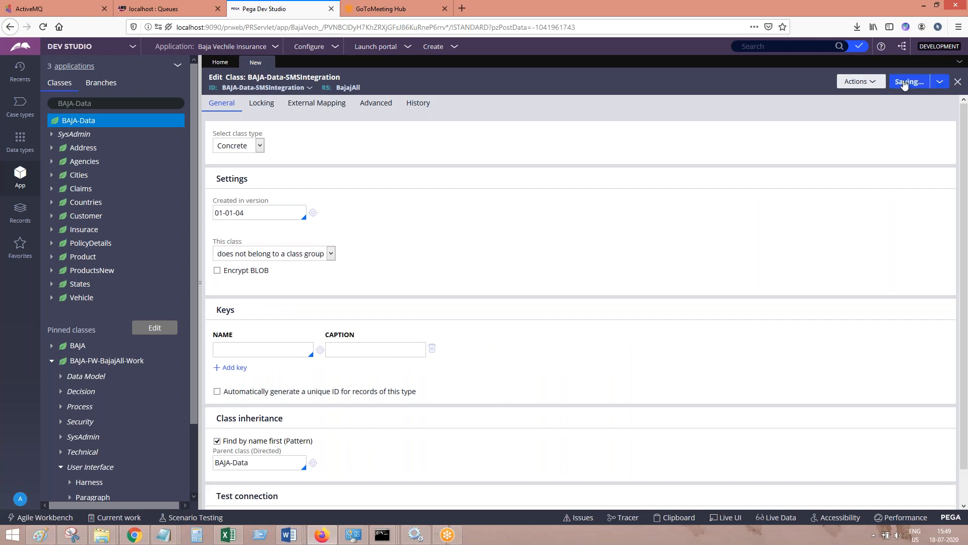
Paste the class settings screenshot into SMS Integration in PEGA.docx in Word and add the line "Save. Done." below it
{"action": "left_click", "coordinate": [288, 535]}
{"action": "left_click", "coordinate": [289, 538]}
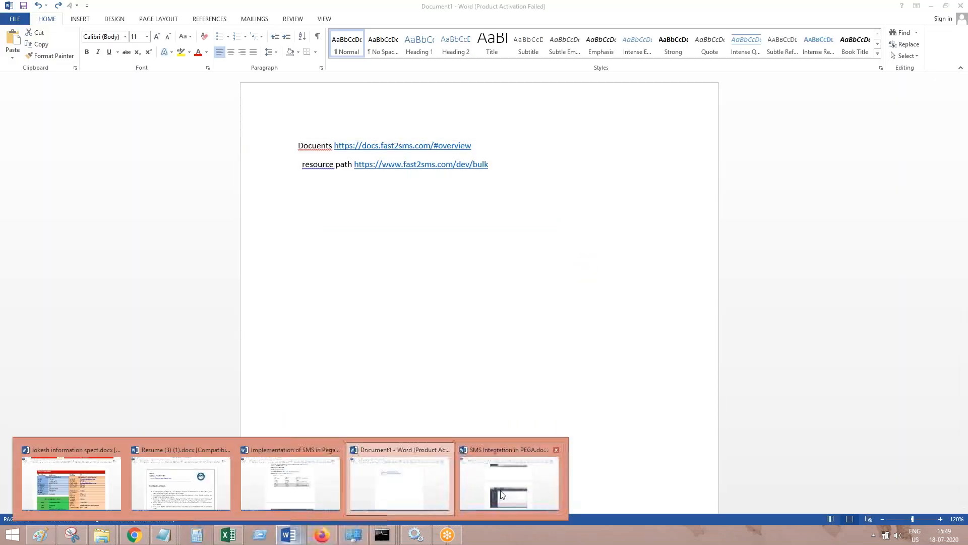
{"action": "left_click", "coordinate": [506, 495]}
{"action": "key", "text": "Return"}
{"action": "key", "text": "ctrl+v"}
{"action": "key", "text": "Return"}
{"action": "type", "text": "Save."}
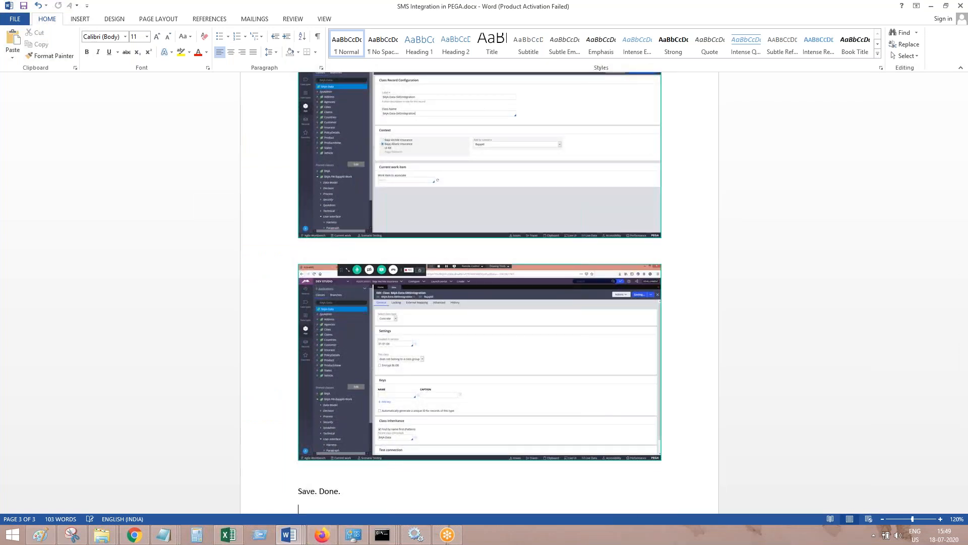
Switch back to Pega in Firefox, close the saved class record and search the class explorer for BAJA-Data-SM
{"action": "left_click", "coordinate": [322, 534]}
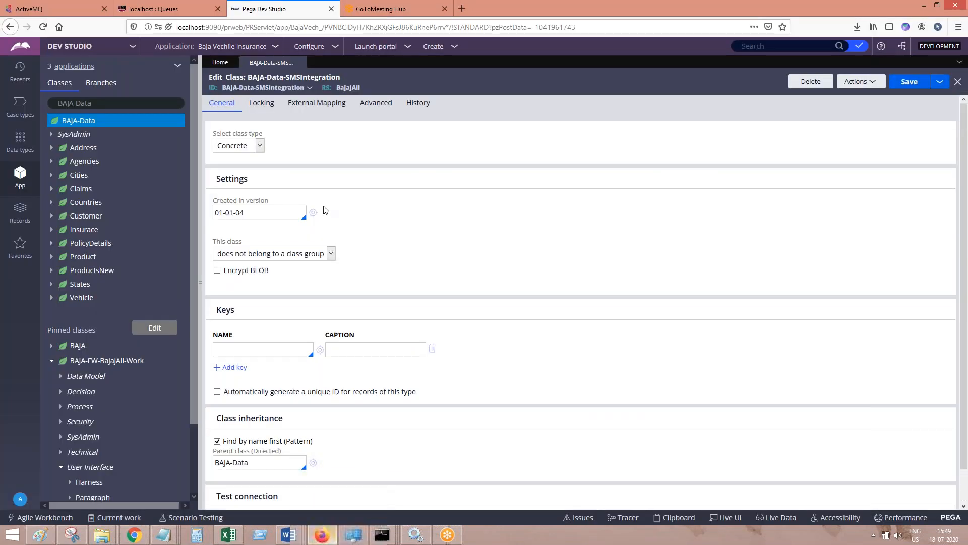
{"action": "left_click", "coordinate": [301, 63]}
{"action": "left_click", "coordinate": [109, 103]}
{"action": "type", "text": "-"}
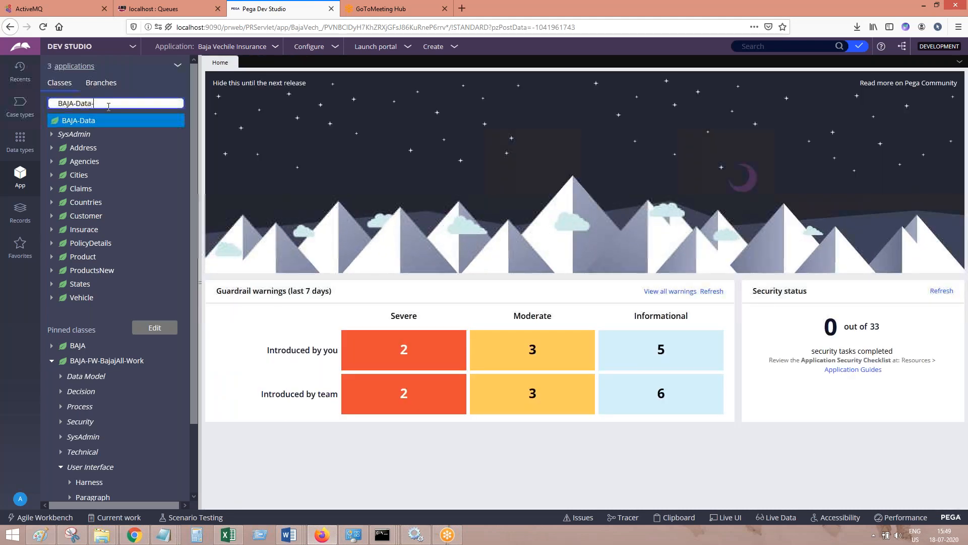
{"action": "type", "text": "SM"}
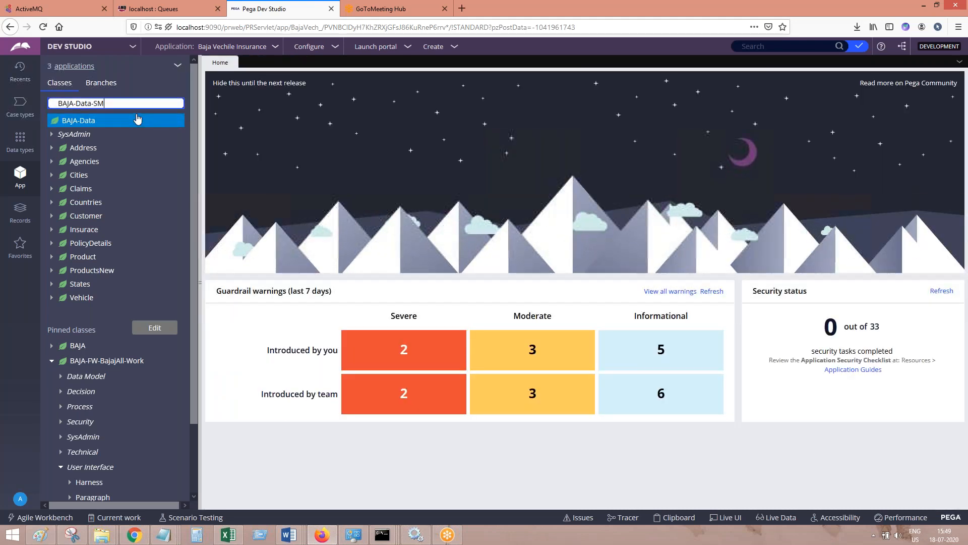
Reset the class search to BAJA-Data and refresh that class
{"action": "key", "text": "BackSpace"}
{"action": "key", "text": "BackSpace"}
{"action": "key", "text": "BackSpace"}
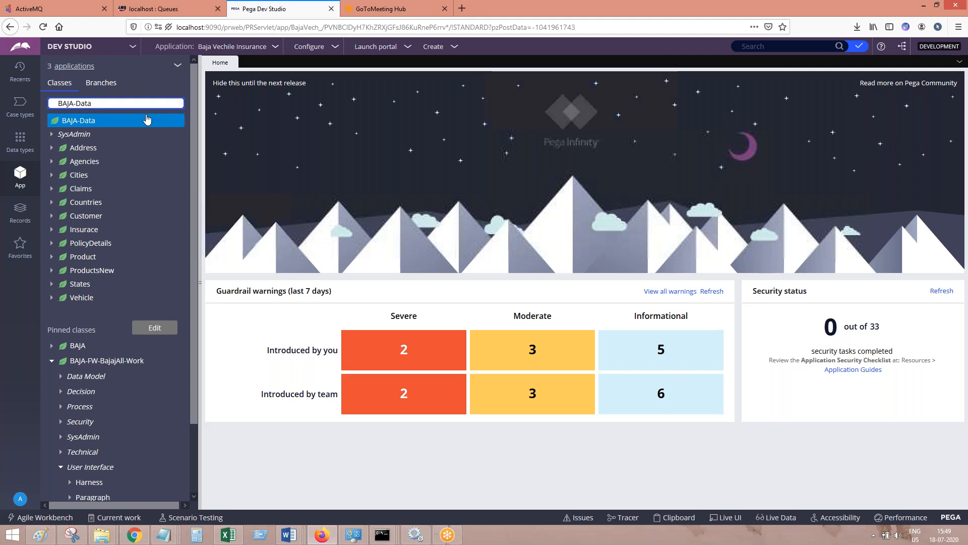
{"action": "left_click", "coordinate": [86, 125]}
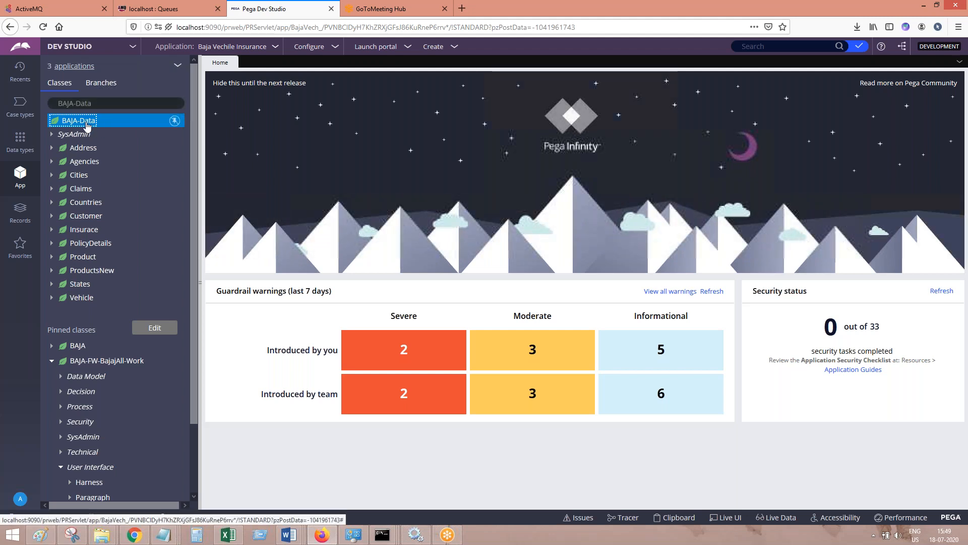
{"action": "right_click", "coordinate": [87, 123]}
{"action": "left_click", "coordinate": [98, 228]}
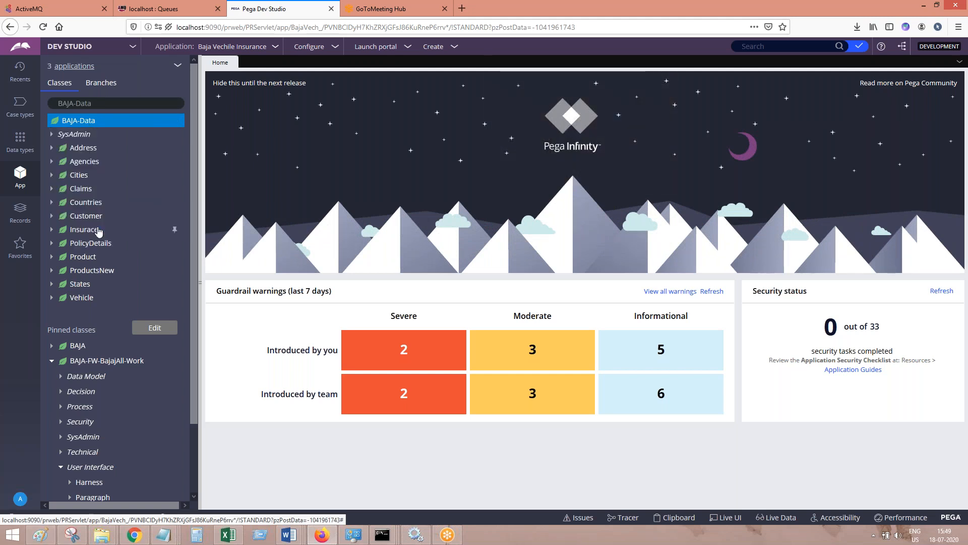
Try to look up BAJA-Data- in the class explorer
{"action": "left_click", "coordinate": [113, 103]}
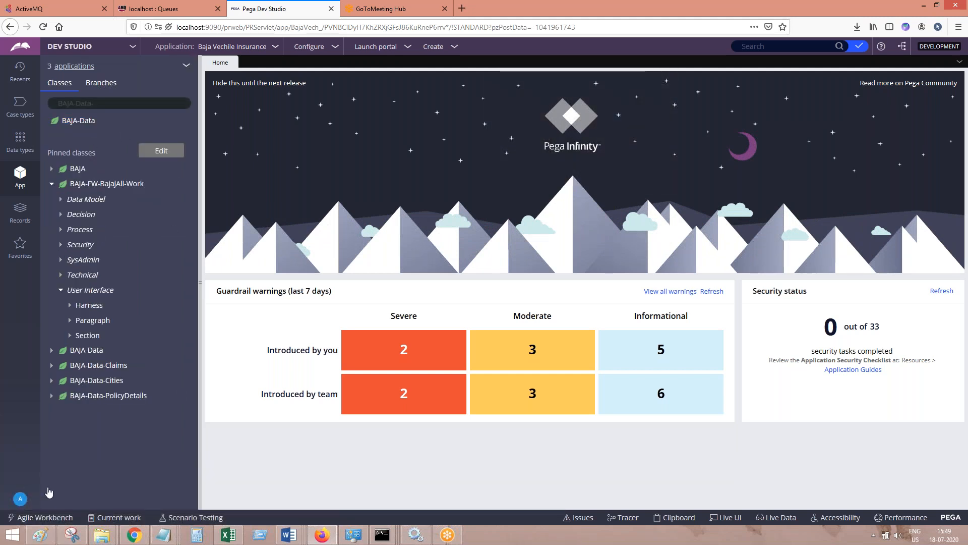
{"action": "left_click", "coordinate": [20, 499]}
{"action": "left_click", "coordinate": [107, 104]}
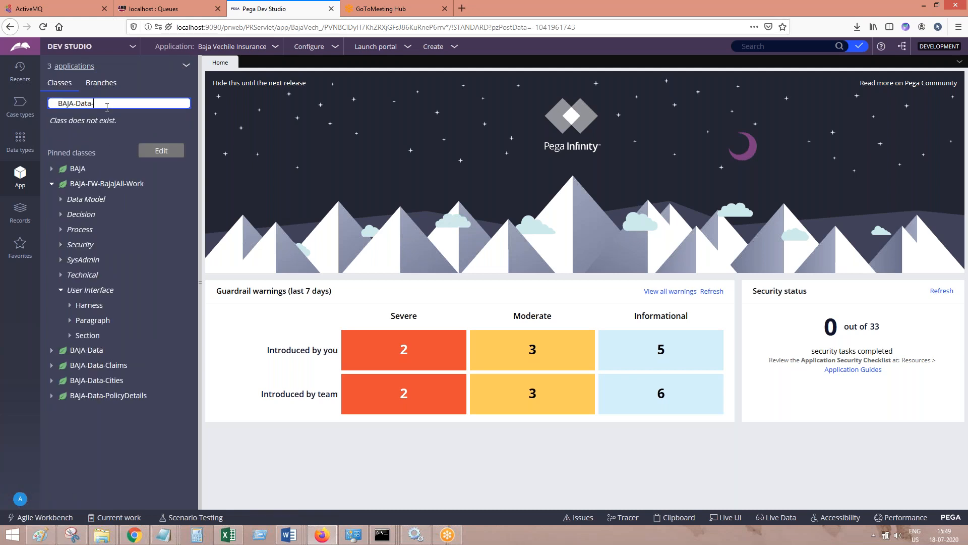
{"action": "key", "text": "Return"}
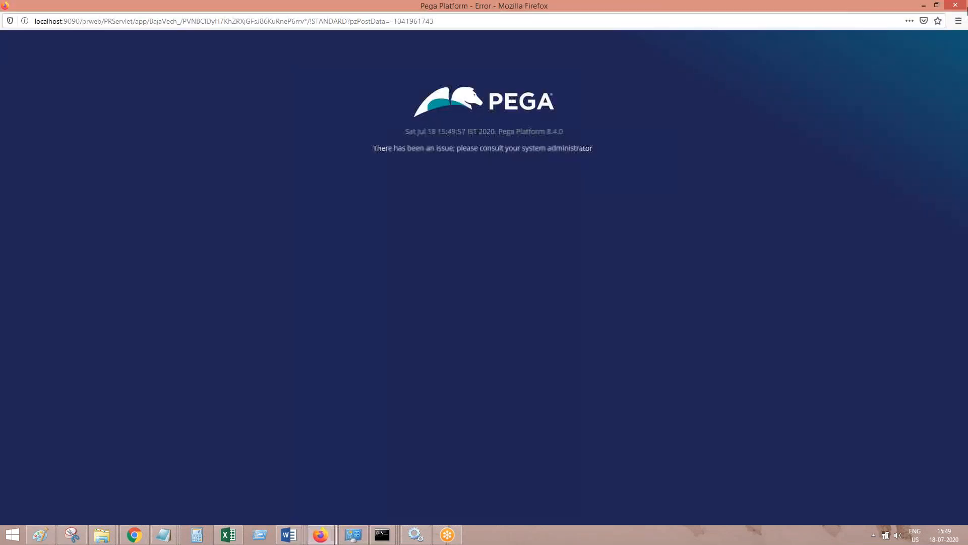
Close the error window, log out of Pega and log back in with the admin account and its password
{"action": "left_click", "coordinate": [954, 9]}
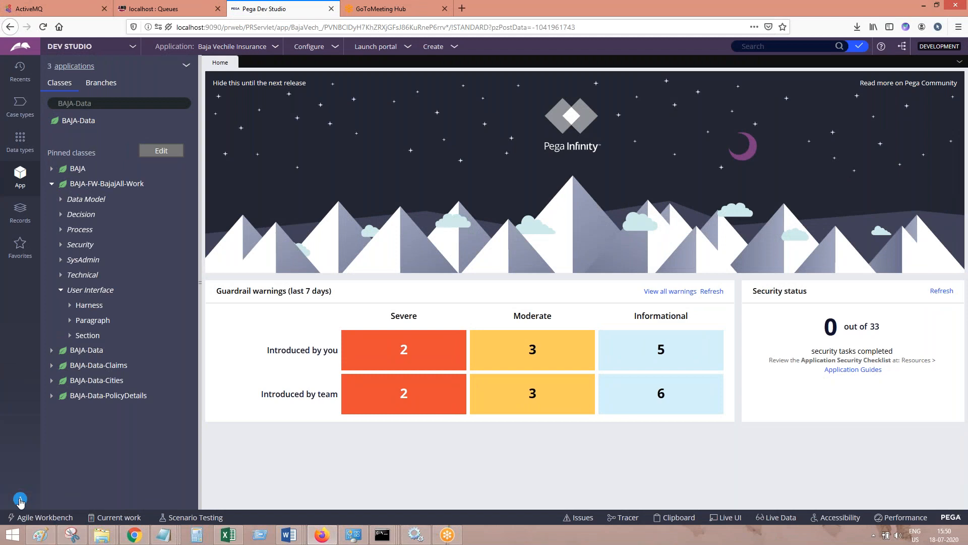
{"action": "left_click", "coordinate": [20, 501]}
{"action": "left_click", "coordinate": [35, 487]}
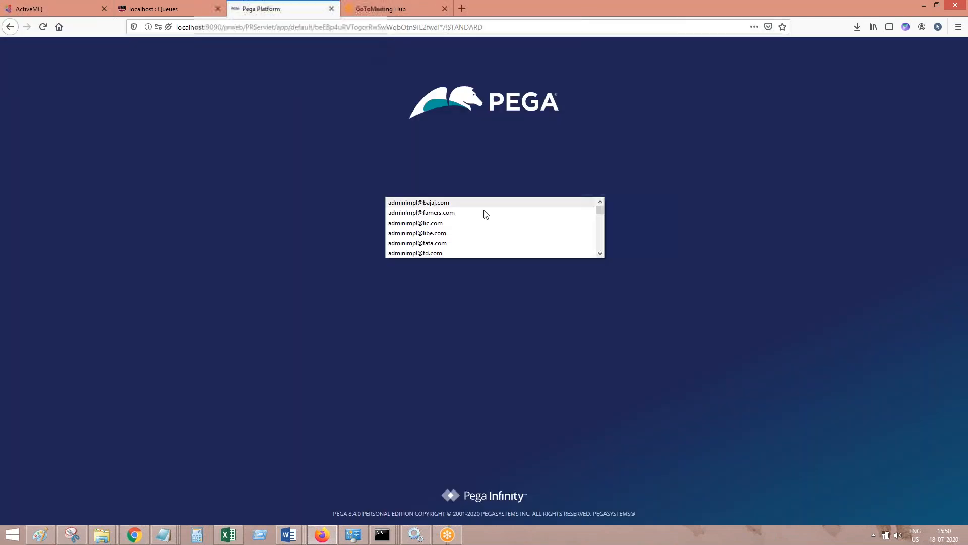
{"action": "left_click", "coordinate": [444, 201]}
{"action": "left_click", "coordinate": [447, 206]}
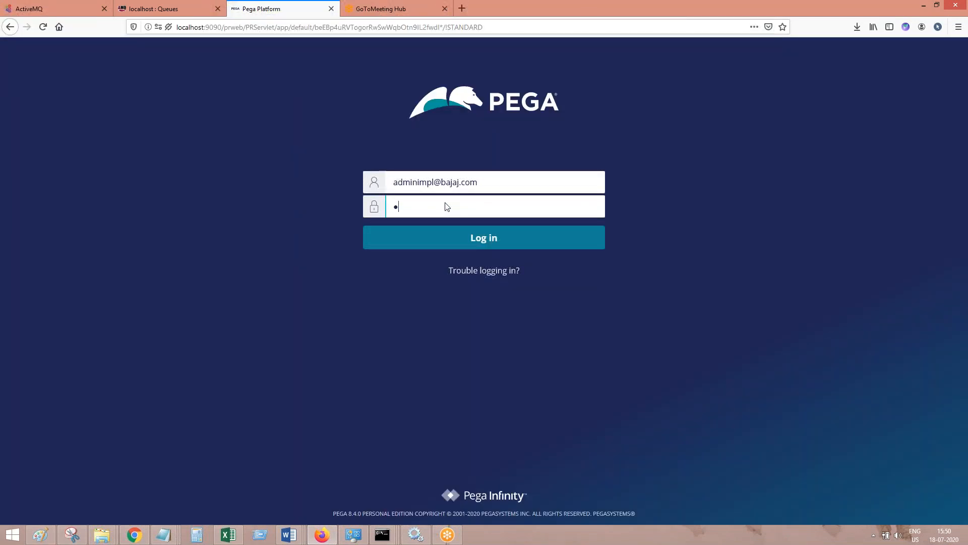
{"action": "key", "text": "Return"}
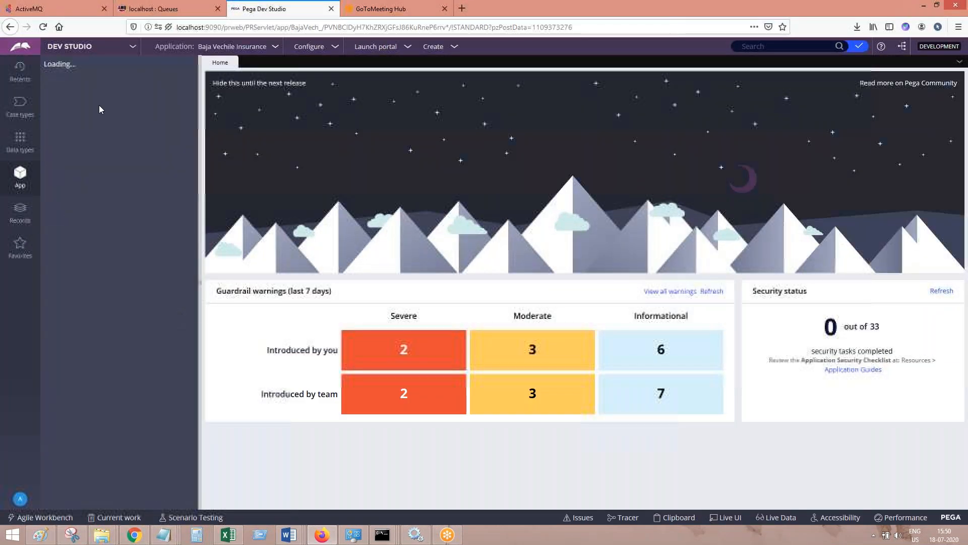
Search the class explorer for BAJA-Data and select the BAJA-Data-SMSIntegration class
{"action": "left_click", "coordinate": [99, 106]}
{"action": "type", "text": "BAJA-Data"}
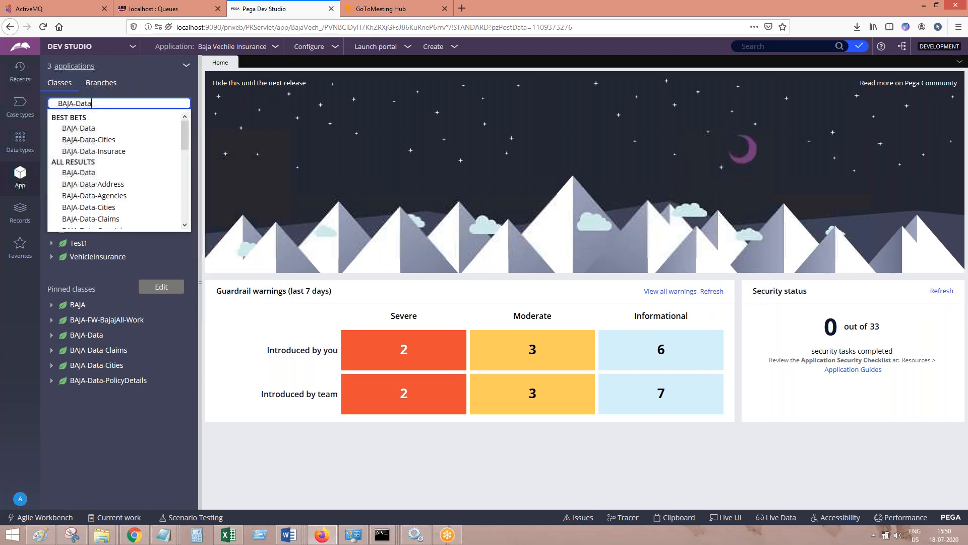
{"action": "scroll", "coordinate": [187, 165], "scroll_direction": "down", "scroll_amount": 3}
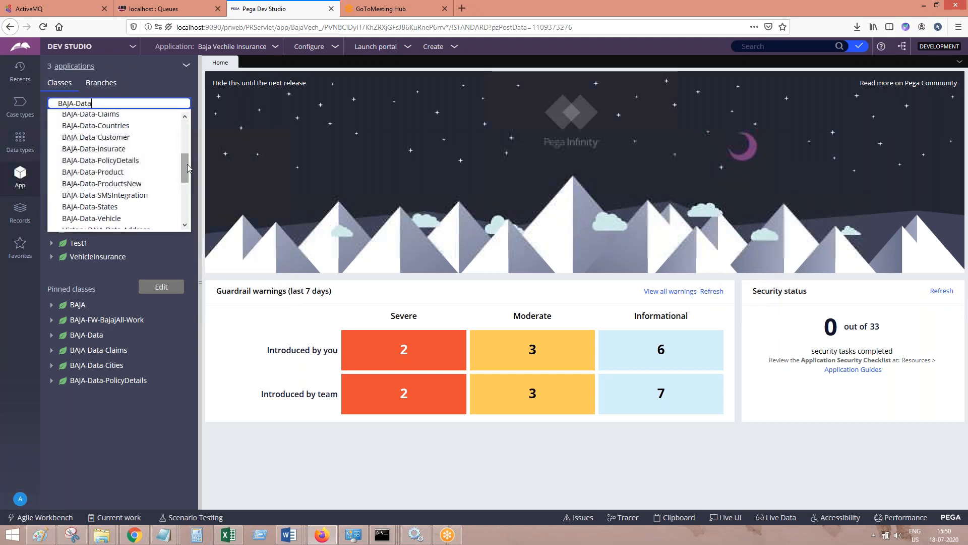
{"action": "left_click", "coordinate": [138, 196]}
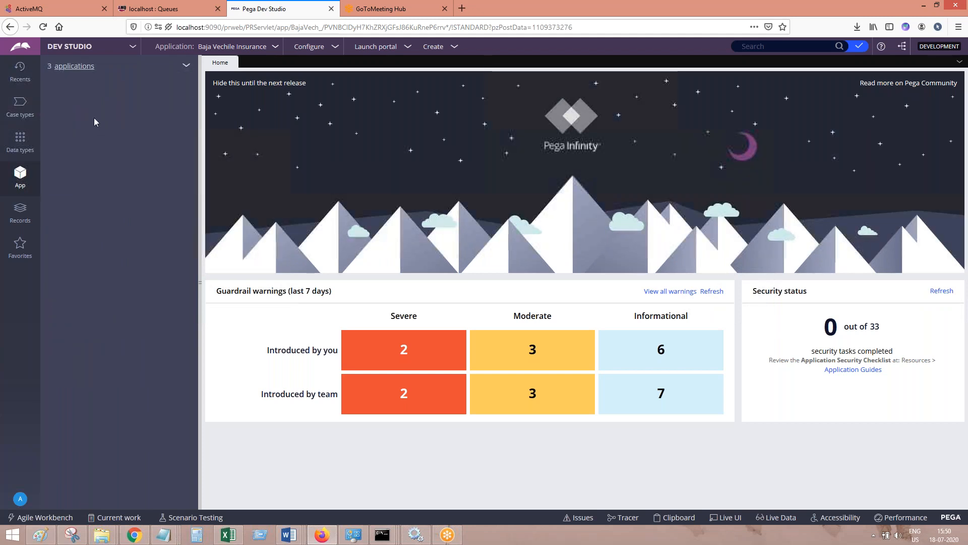
{"action": "left_click", "coordinate": [81, 121]}
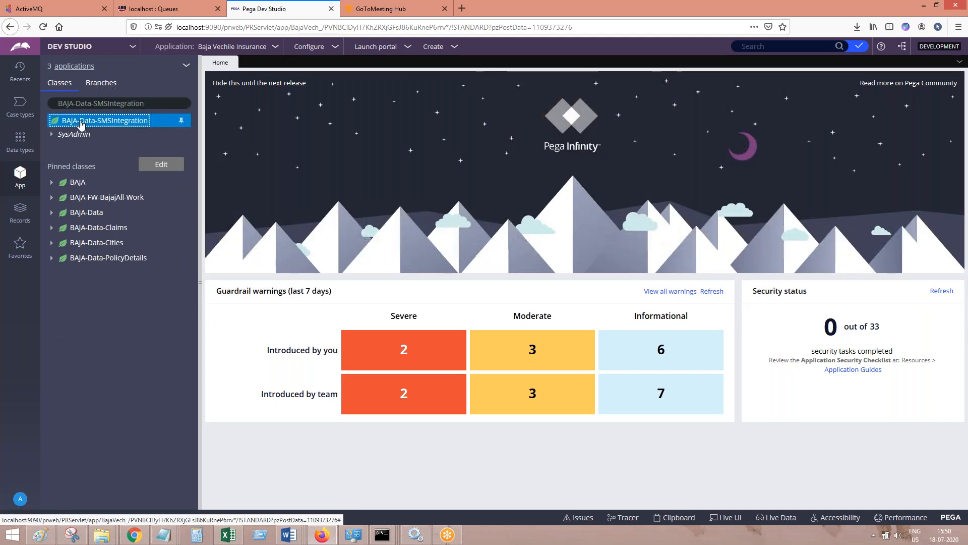
Open BAJA-Data-SMSIntegration in the data designer and filter its data model with Show reusable fields turned off
{"action": "right_click", "coordinate": [81, 123]}
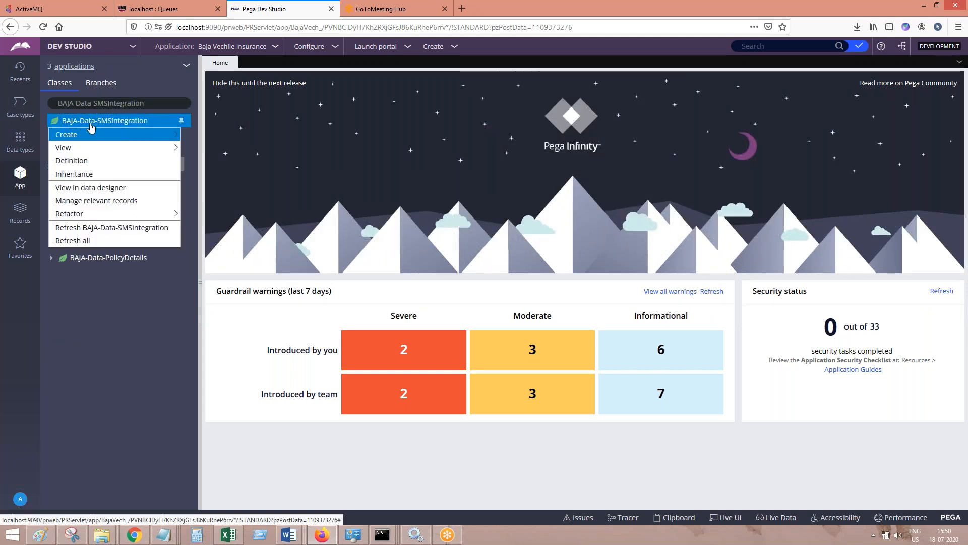
{"action": "mouse_move", "coordinate": [103, 216]}
{"action": "left_click", "coordinate": [100, 188]}
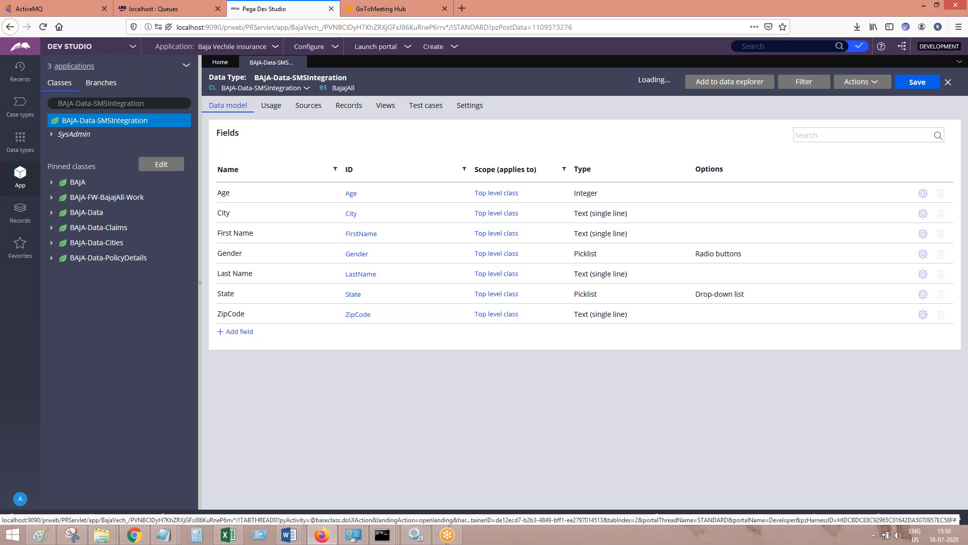
{"action": "left_click", "coordinate": [804, 82]}
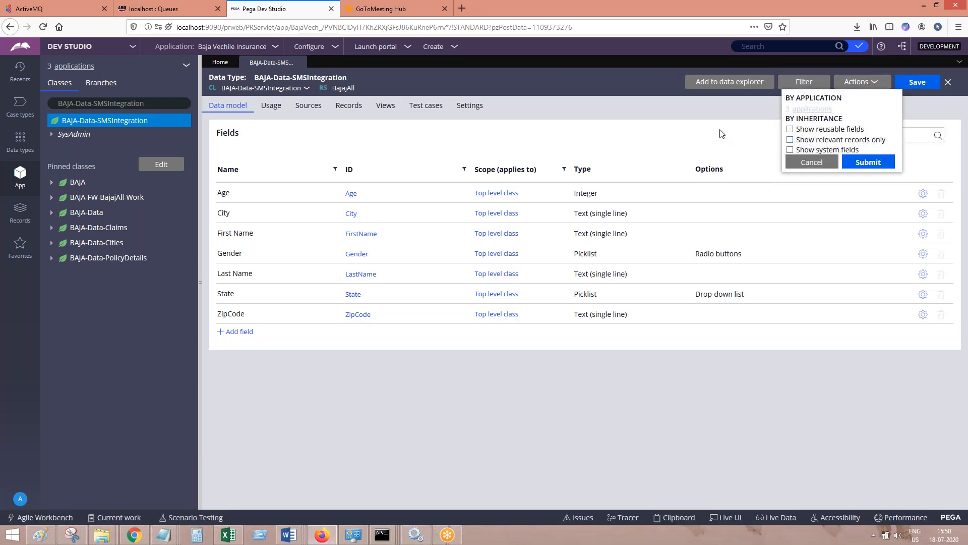
{"action": "left_click", "coordinate": [852, 169]}
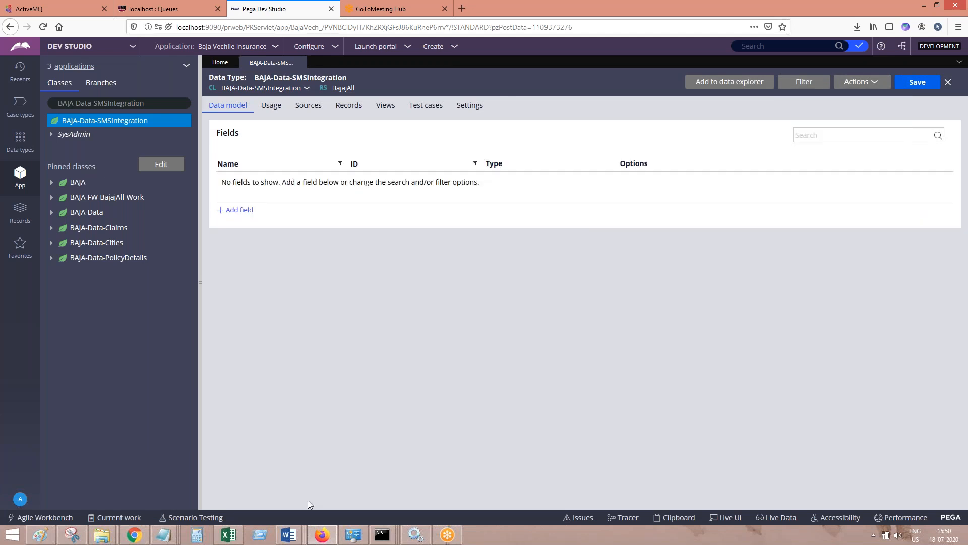
Paste a screenshot of the empty data model into SMS Integration in PEGA.docx in Word, then return to Pega in Firefox
{"action": "mouse_move", "coordinate": [301, 532]}
{"action": "left_click", "coordinate": [407, 483]}
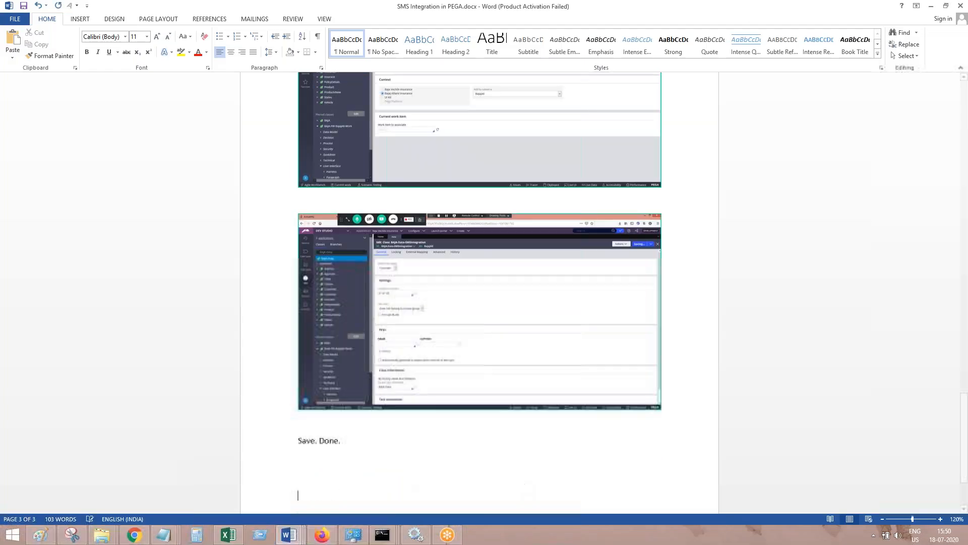
{"action": "left_click", "coordinate": [322, 535]}
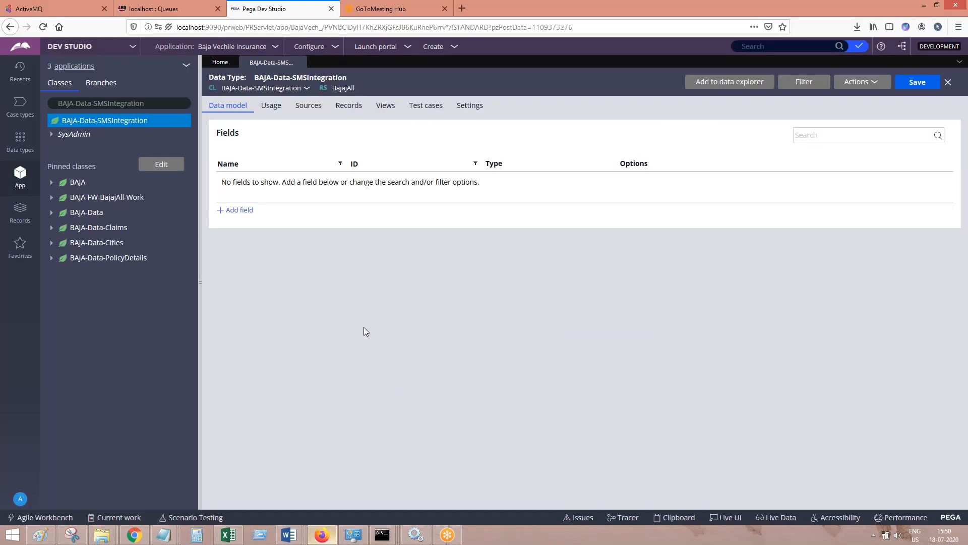
Add a single-line text field named authorization to the data model, copying the name from the SMS integration notes in Notepad
{"action": "left_click", "coordinate": [248, 210]}
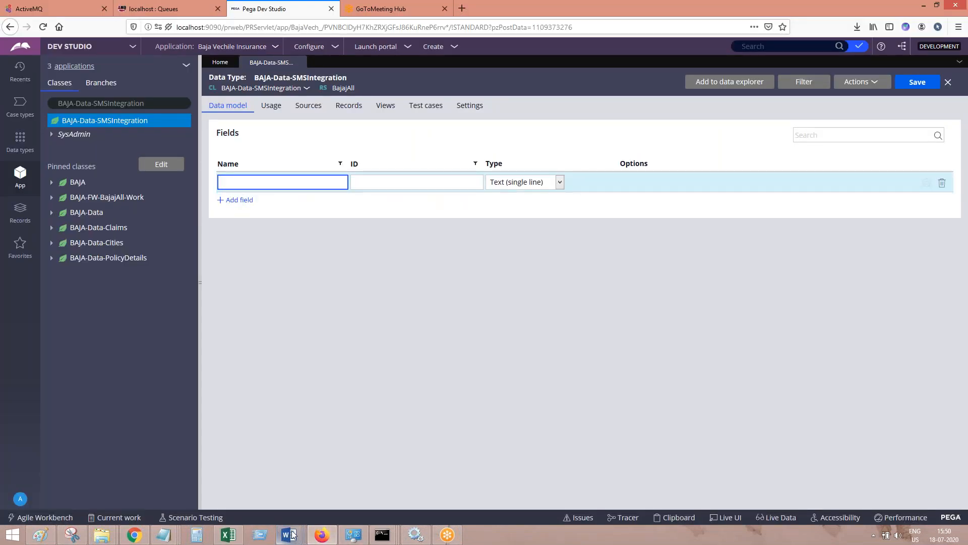
{"action": "mouse_move", "coordinate": [164, 534]}
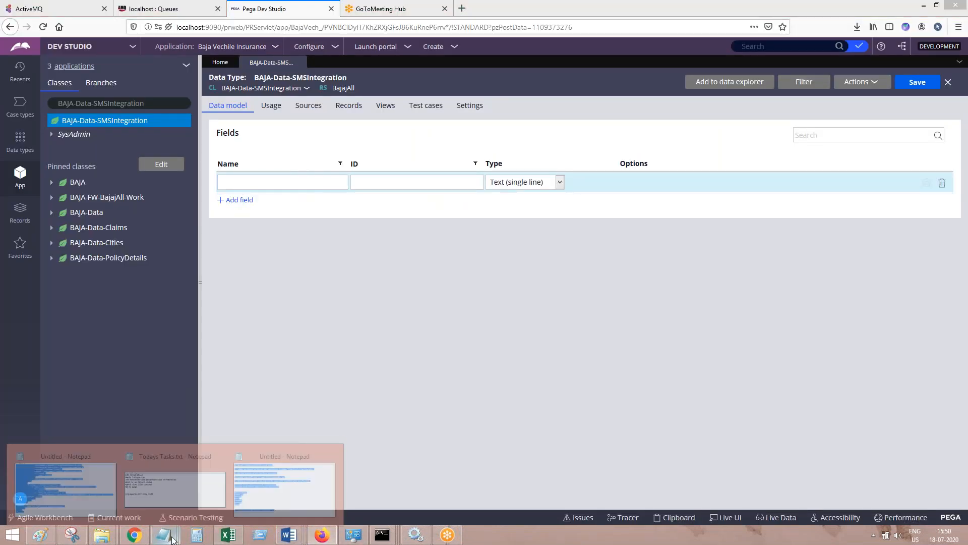
{"action": "left_click", "coordinate": [309, 487]}
{"action": "left_click", "coordinate": [151, 331]}
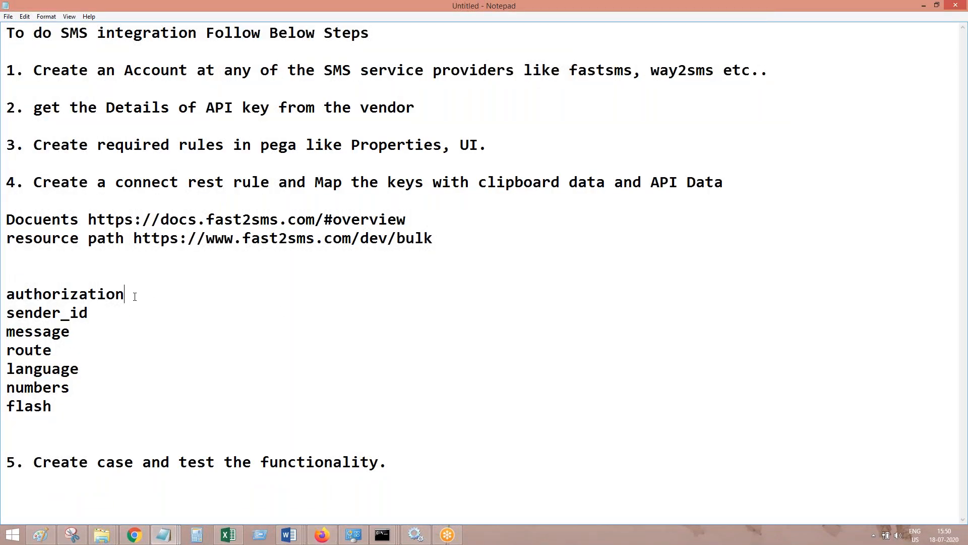
{"action": "left_click_drag", "start_coordinate": [134, 296], "coordinate": [8, 295]}
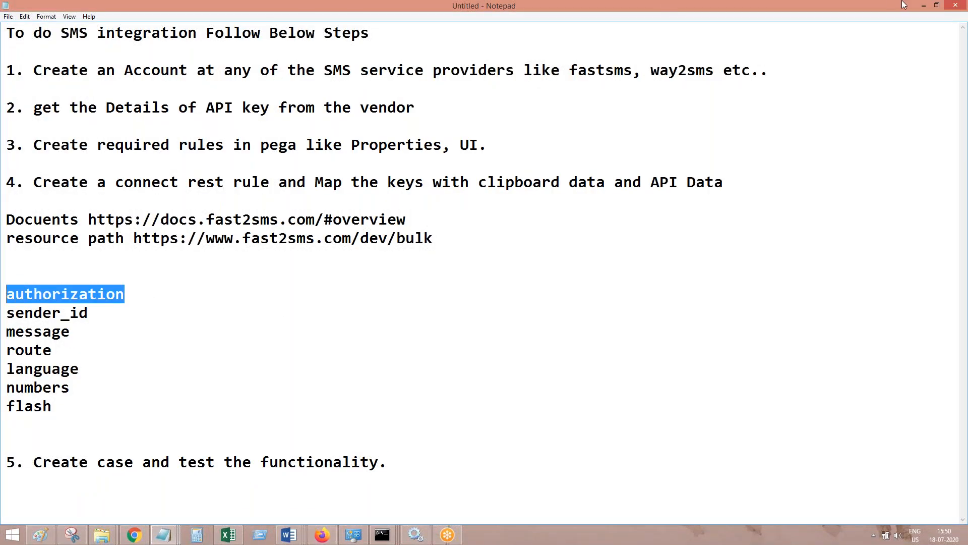
{"action": "left_click", "coordinate": [924, 6]}
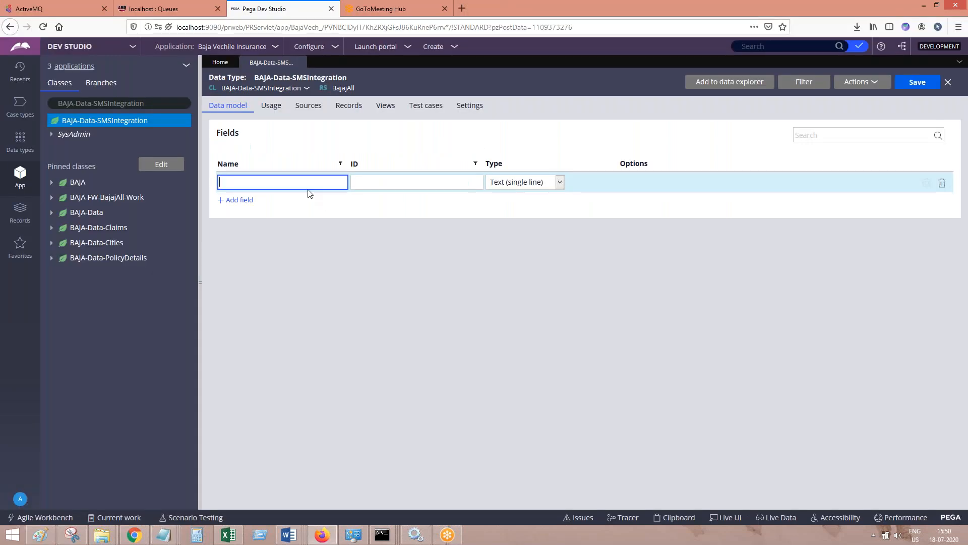
{"action": "left_click", "coordinate": [241, 200]}
Copy sender_id from the Notepad notes and enter it as the name of a second single-line text field in Pega
{"action": "mouse_move", "coordinate": [163, 535]}
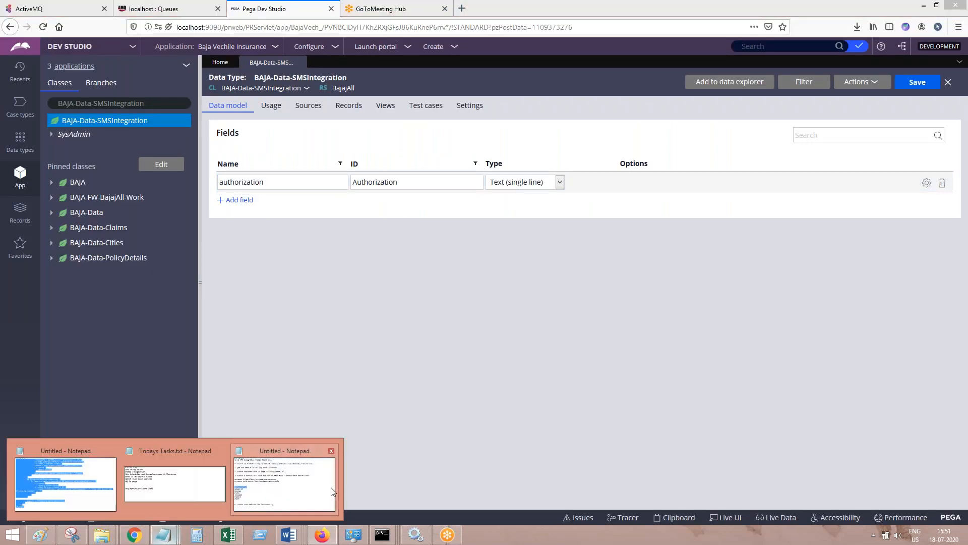
{"action": "left_click", "coordinate": [285, 479]}
{"action": "left_click", "coordinate": [106, 313]}
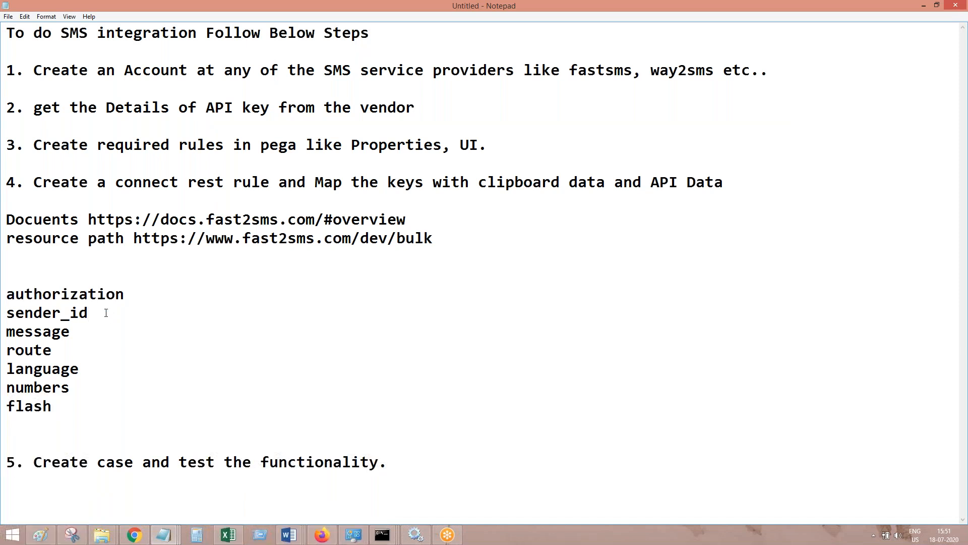
{"action": "double_click", "coordinate": [106, 313]}
{"action": "key", "text": "ctrl+c"}
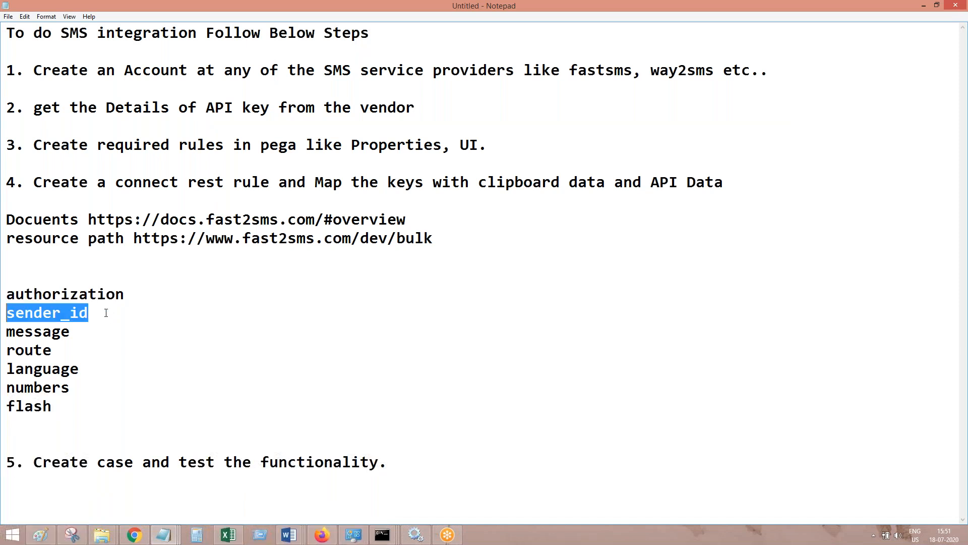
{"action": "left_click", "coordinate": [923, 6]}
{"action": "key", "text": "ctrl+v"}
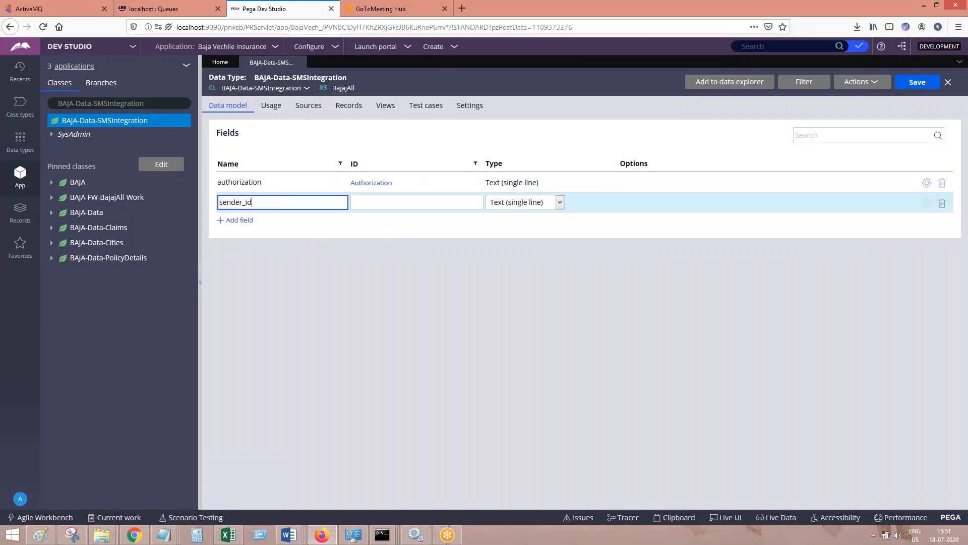
Add a third single-line text field named message, copying the name from the Notepad notes
{"action": "left_click", "coordinate": [247, 221]}
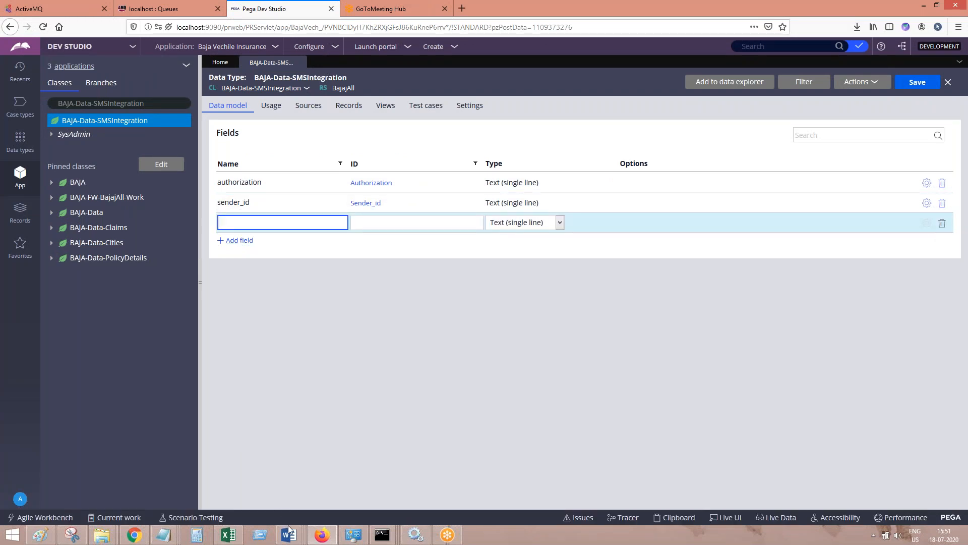
{"action": "mouse_move", "coordinate": [289, 531]}
{"action": "left_click", "coordinate": [438, 472]}
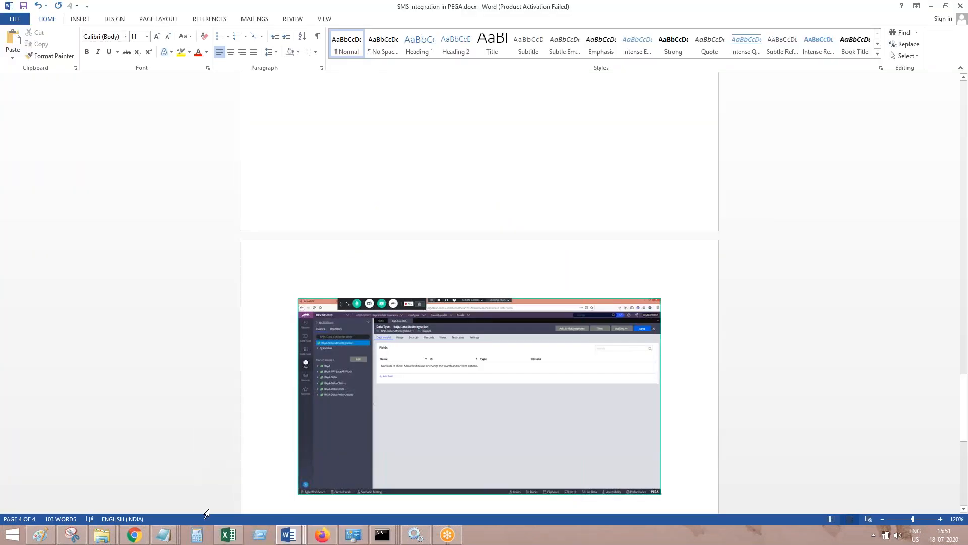
{"action": "mouse_move", "coordinate": [163, 534]}
{"action": "left_click", "coordinate": [276, 492]}
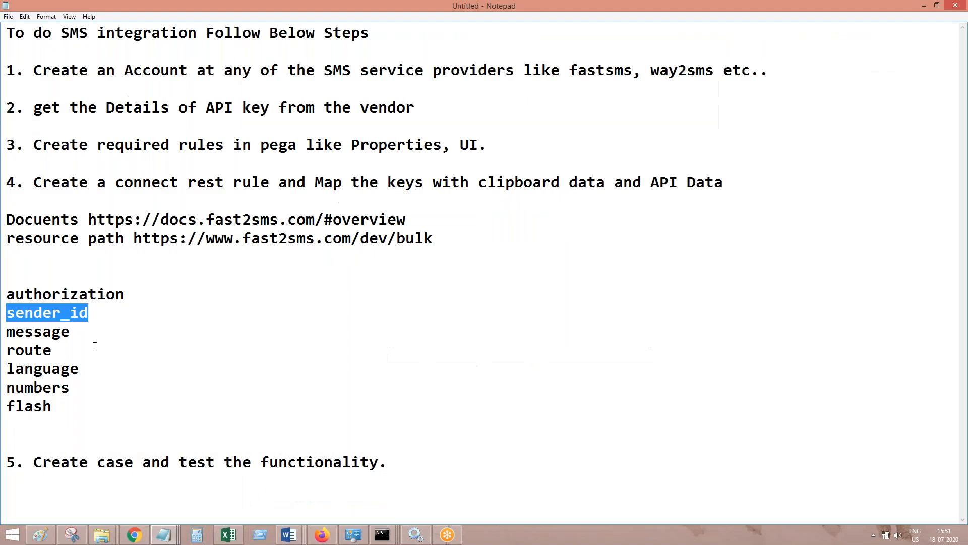
{"action": "left_click_drag", "start_coordinate": [80, 333], "coordinate": [5, 336]}
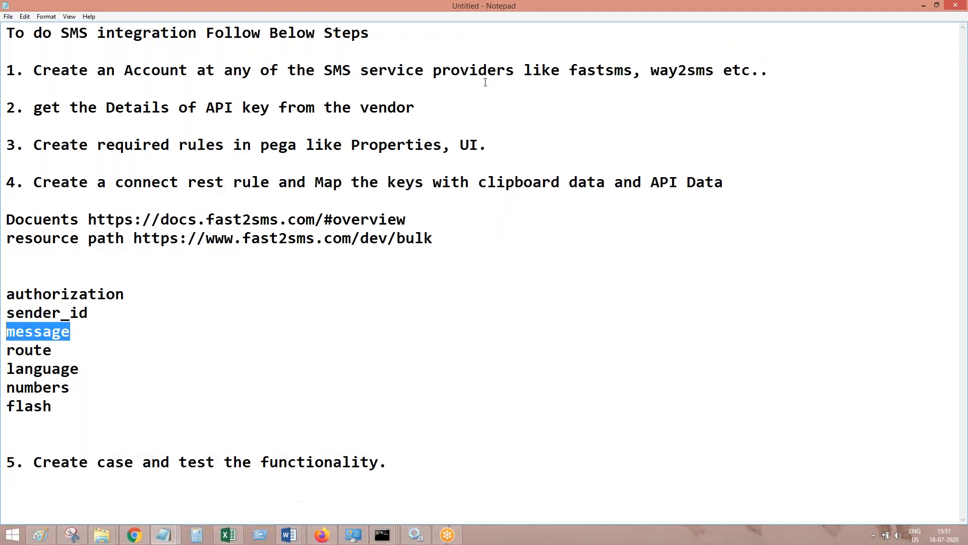
{"action": "left_click", "coordinate": [926, 6]}
{"action": "left_click", "coordinate": [322, 535]}
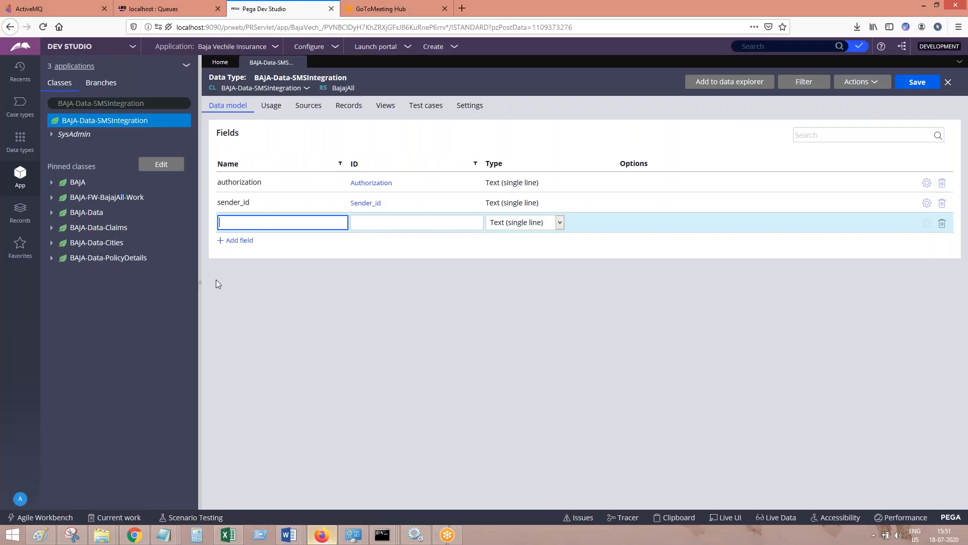
{"action": "left_click", "coordinate": [246, 246]}
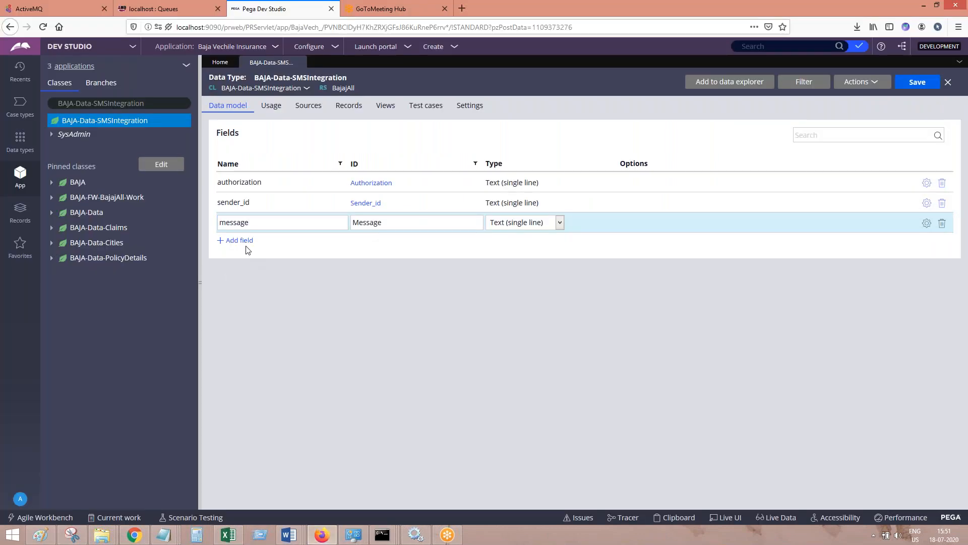
Add two more single-line text fields named route and language to the data model
{"action": "left_click", "coordinate": [241, 240]}
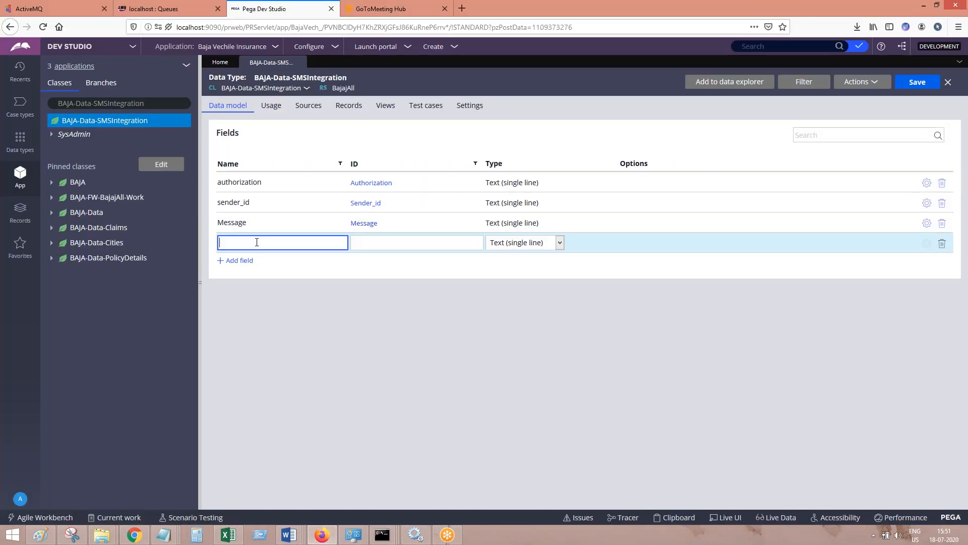
{"action": "left_click", "coordinate": [253, 252]}
{"action": "left_click", "coordinate": [237, 260]}
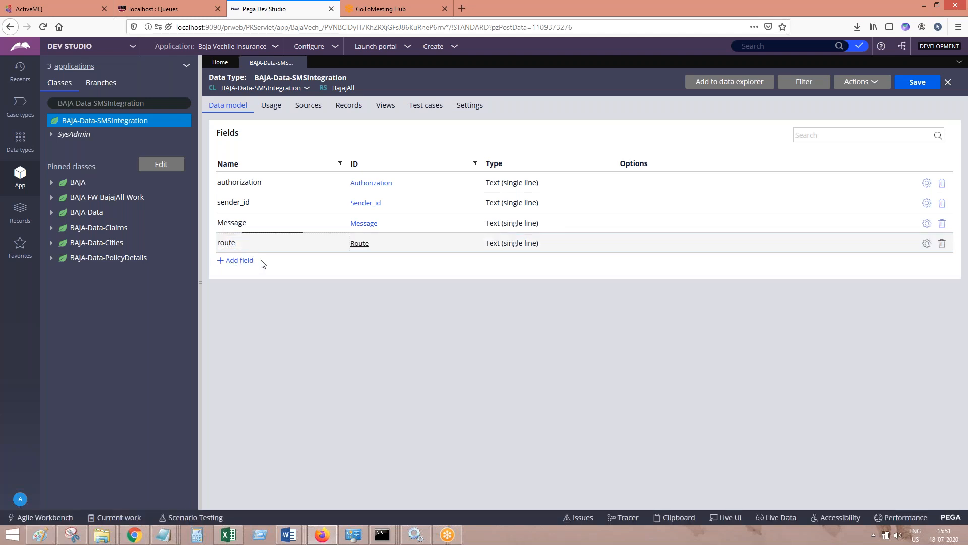
{"action": "type", "text": "age"}
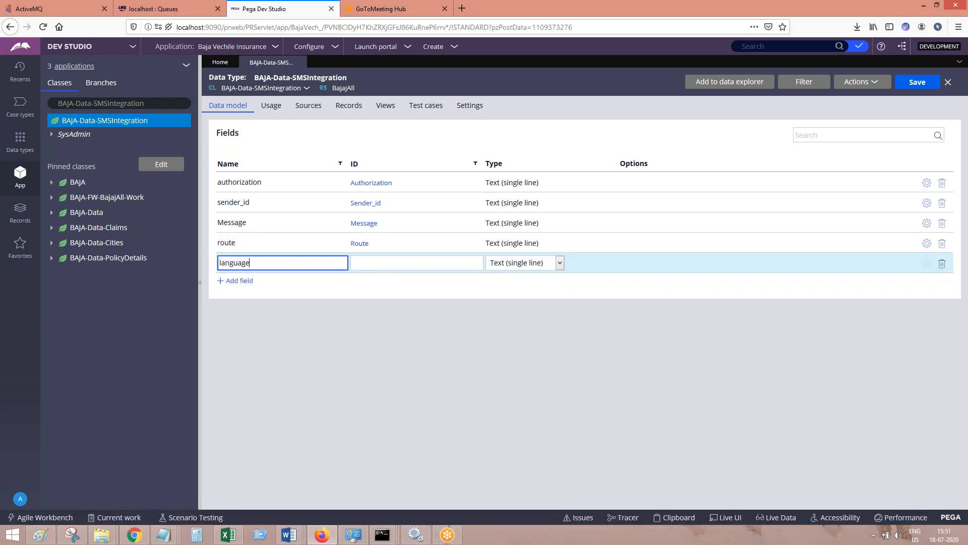
Add a single-line text field named numbers to the data model, copying the name from the Notepad notes
{"action": "left_click", "coordinate": [244, 286]}
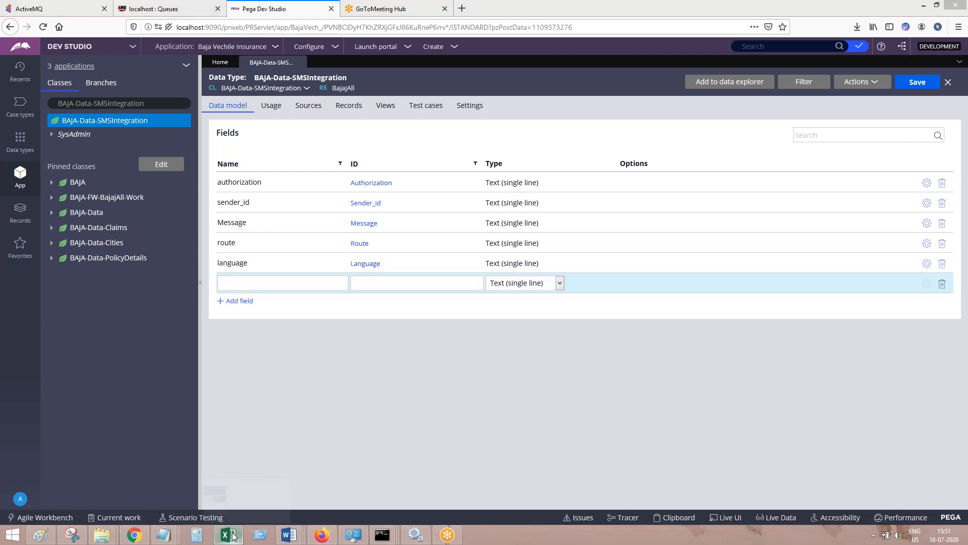
{"action": "left_click", "coordinate": [230, 534]}
{"action": "left_click", "coordinate": [232, 535]}
{"action": "mouse_move", "coordinate": [163, 535]}
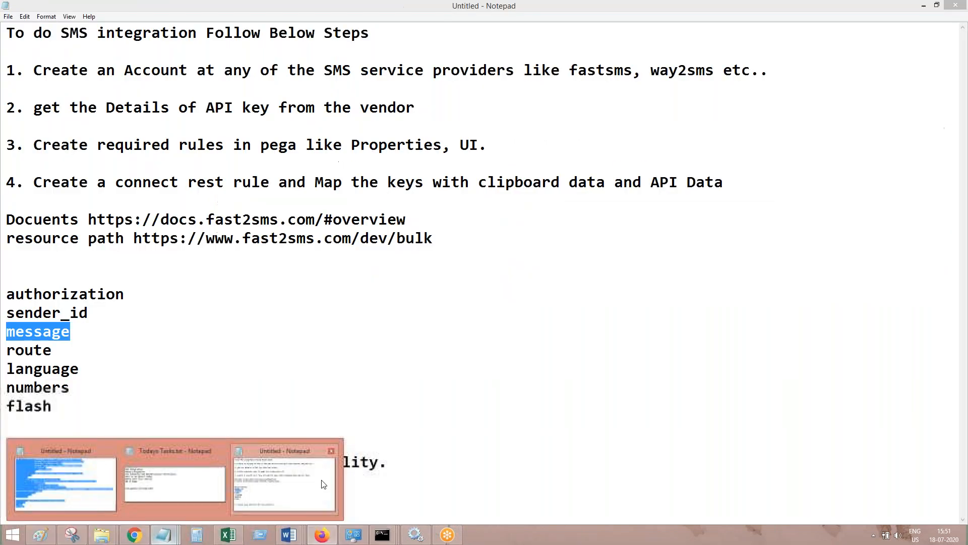
{"action": "left_click", "coordinate": [284, 474]}
{"action": "double_click", "coordinate": [52, 387]}
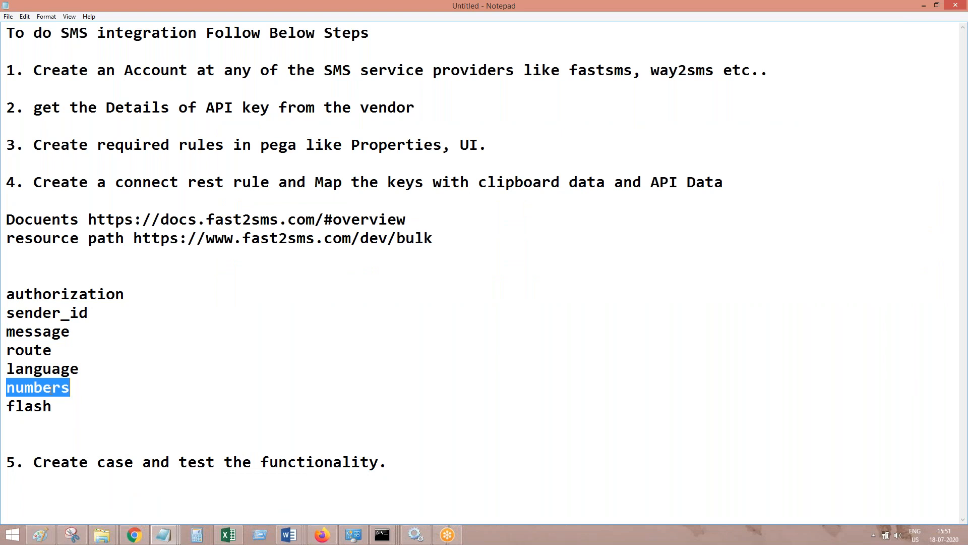
{"action": "left_click", "coordinate": [923, 6]}
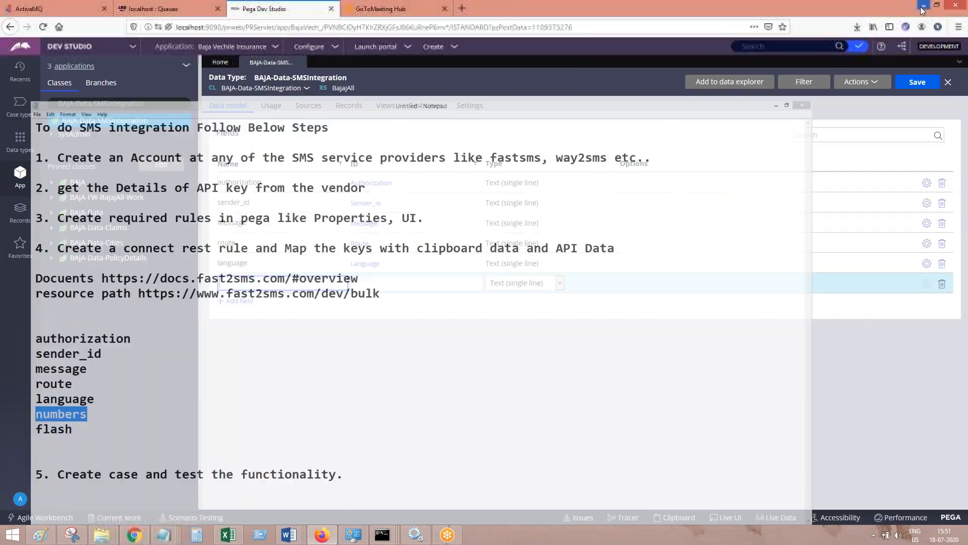
Add a single-line text field named flash below the numbers field
{"action": "left_click", "coordinate": [238, 301]}
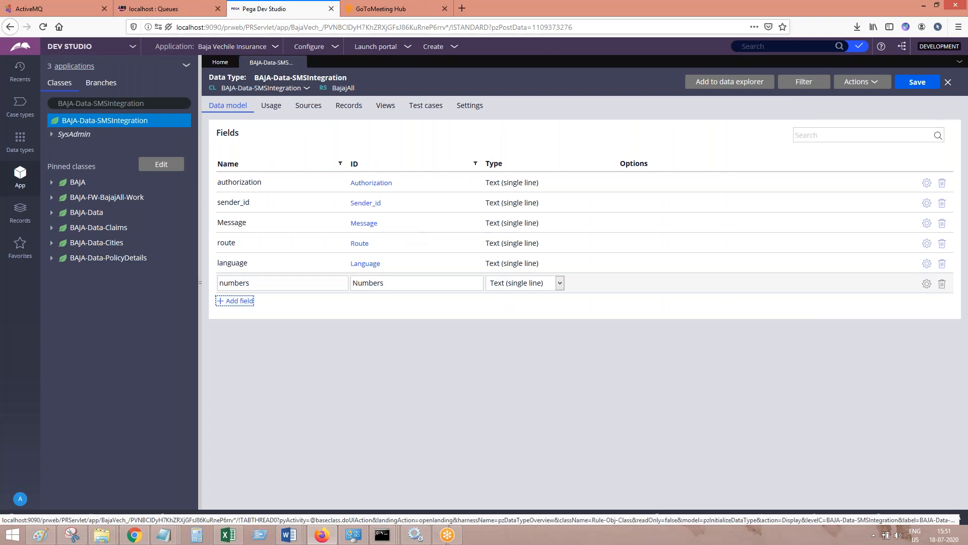
{"action": "type", "text": "flash"}
{"action": "left_click", "coordinate": [320, 287]}
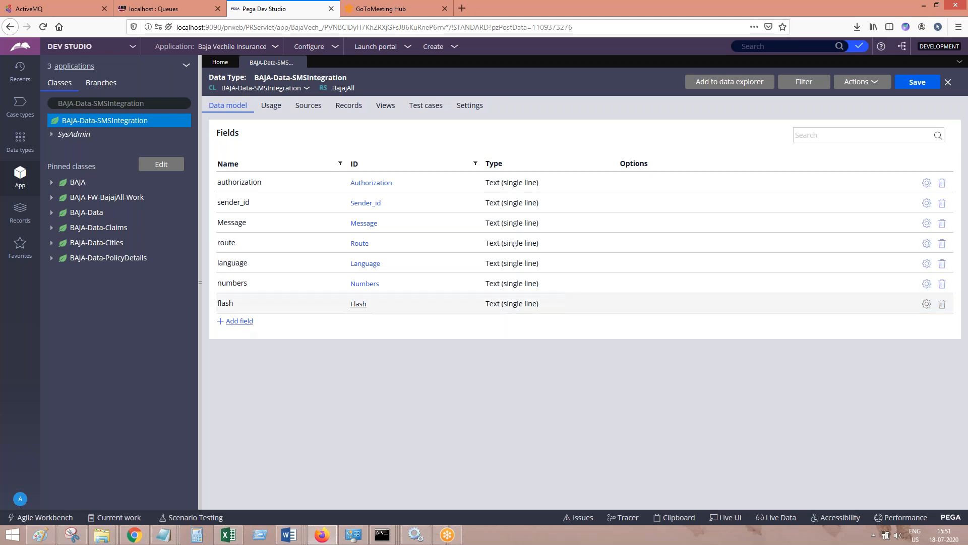
Try adding fields named Phone Number and Message to the data model, deleting each trial row
{"action": "left_click", "coordinate": [239, 321]}
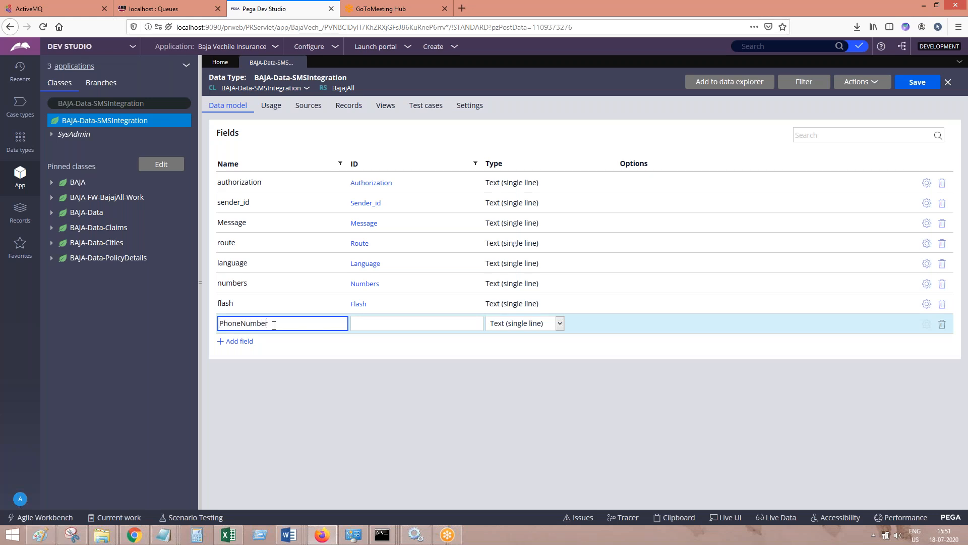
{"action": "key", "text": "Tab"}
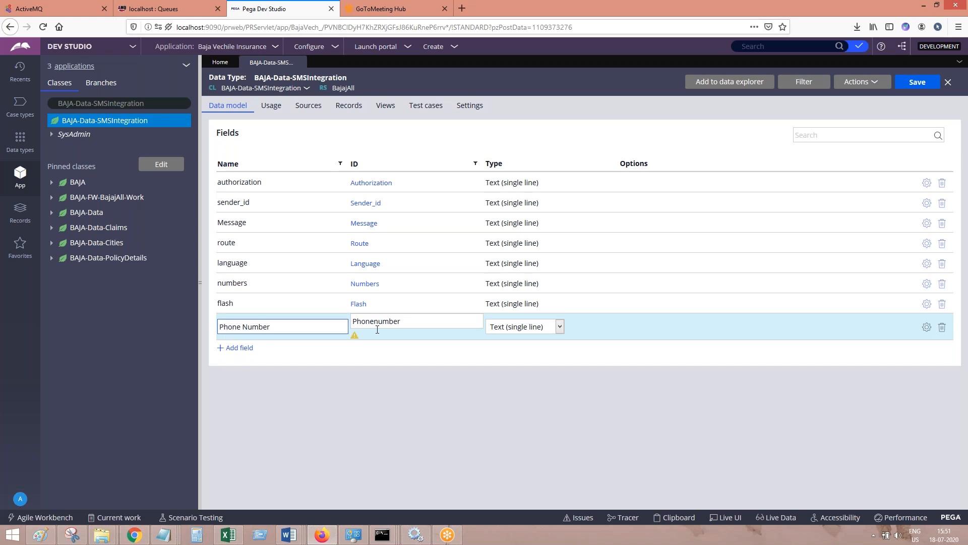
{"action": "mouse_move", "coordinate": [355, 338]}
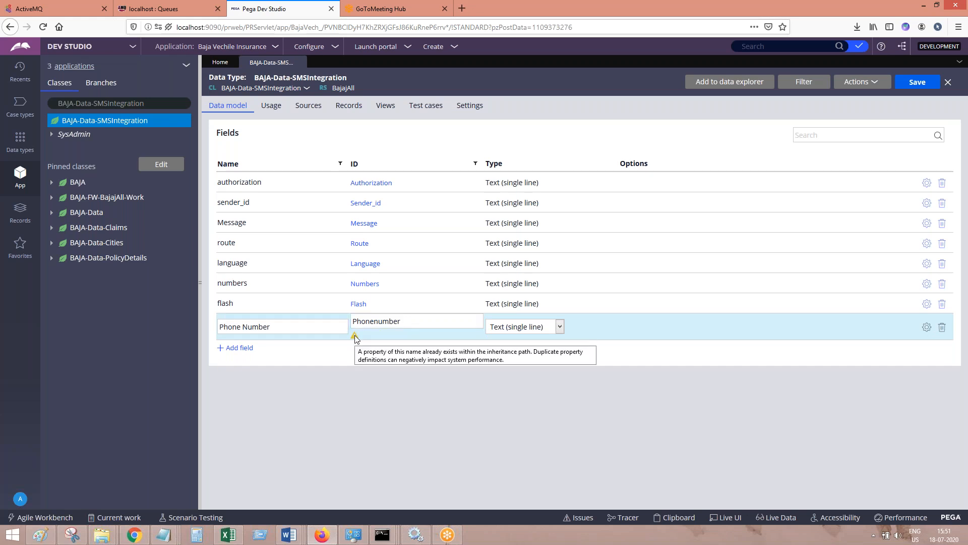
{"action": "left_click", "coordinate": [943, 328]}
{"action": "left_click", "coordinate": [239, 328]}
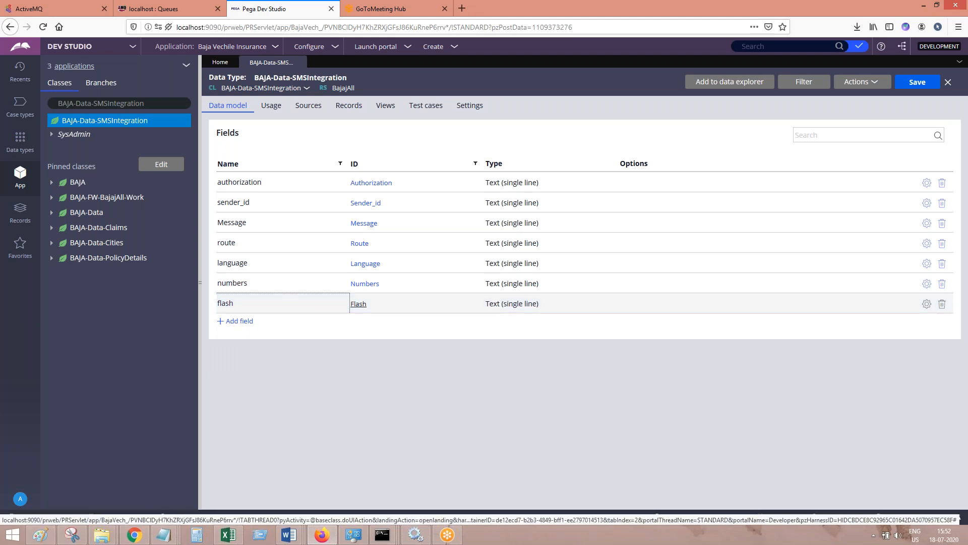
{"action": "type", "text": "Message"}
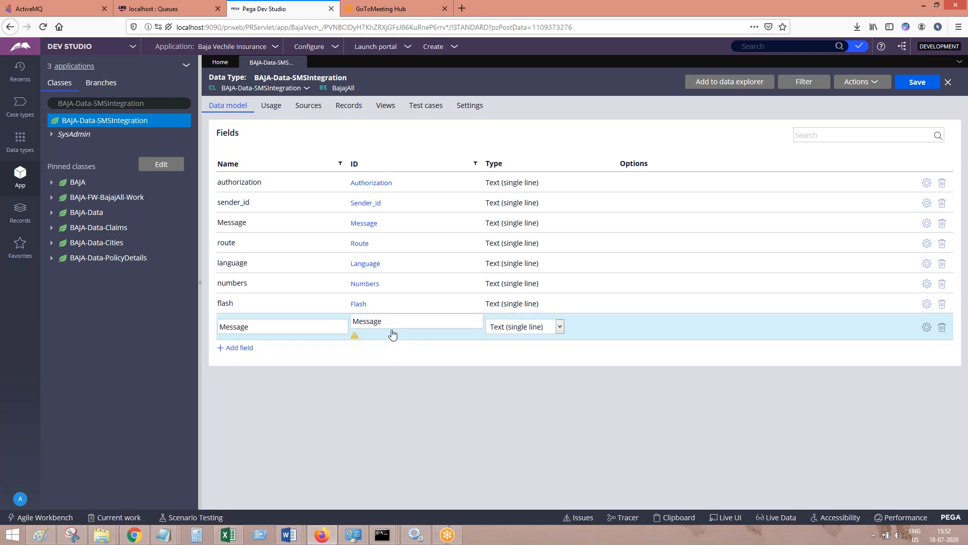
{"action": "left_click", "coordinate": [943, 328]}
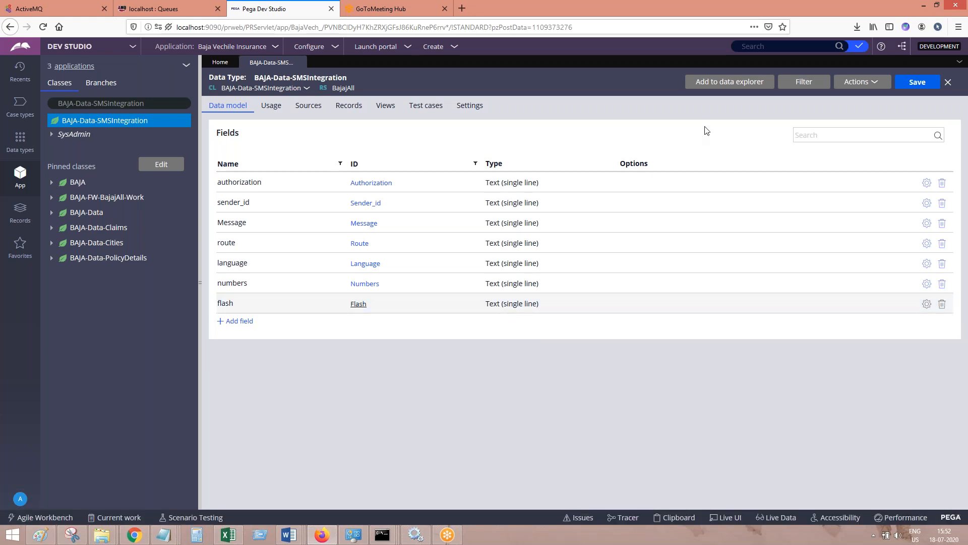
Save the data type and document it in SMS Integration in PEGA.docx in Word with a pasted screenshot and the text "Save. Done."
{"action": "left_click", "coordinate": [920, 89]}
{"action": "mouse_move", "coordinate": [298, 538]}
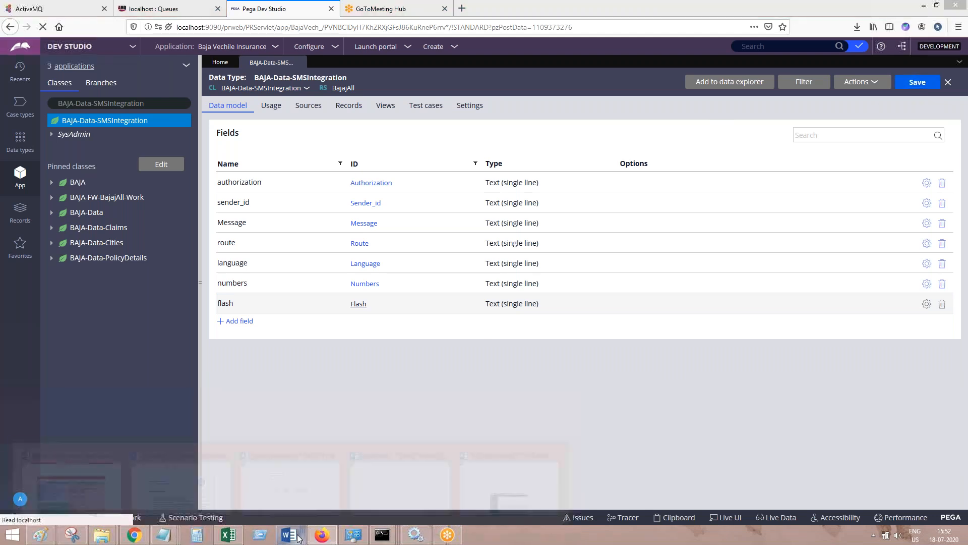
{"action": "left_click", "coordinate": [514, 493]}
{"action": "key", "text": "Return"}
{"action": "key", "text": "Return"}
{"action": "key", "text": "ctrl+v"}
{"action": "key", "text": "Return"}
{"action": "key", "text": "Return"}
{"action": "type", "text": "Save. done."}
{"action": "key", "text": "Return"}
{"action": "key", "text": "Return"}
{"action": "key", "text": "Return"}
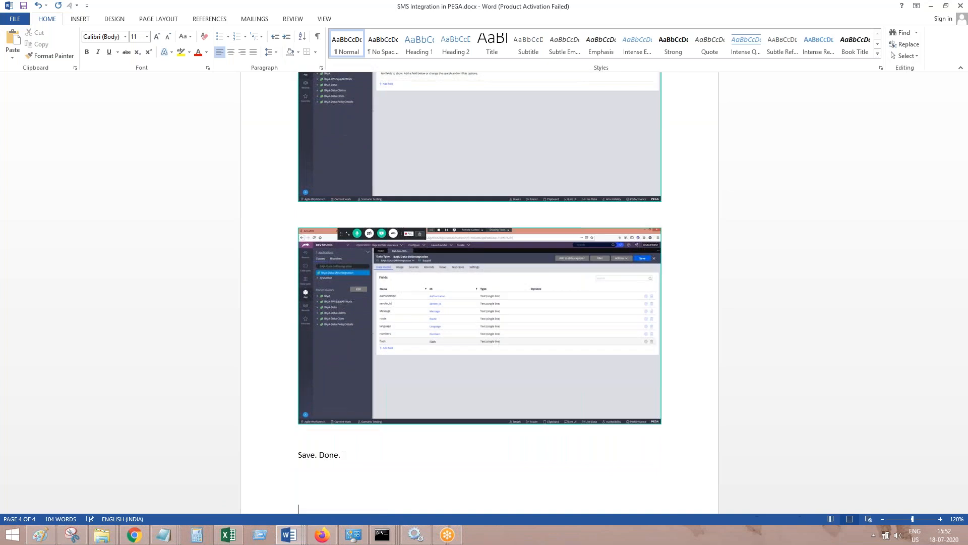
Add the instruction "Go to work class and create a page for the same" below the saved-fields note
{"action": "type", "text": "Go to work class and create"}
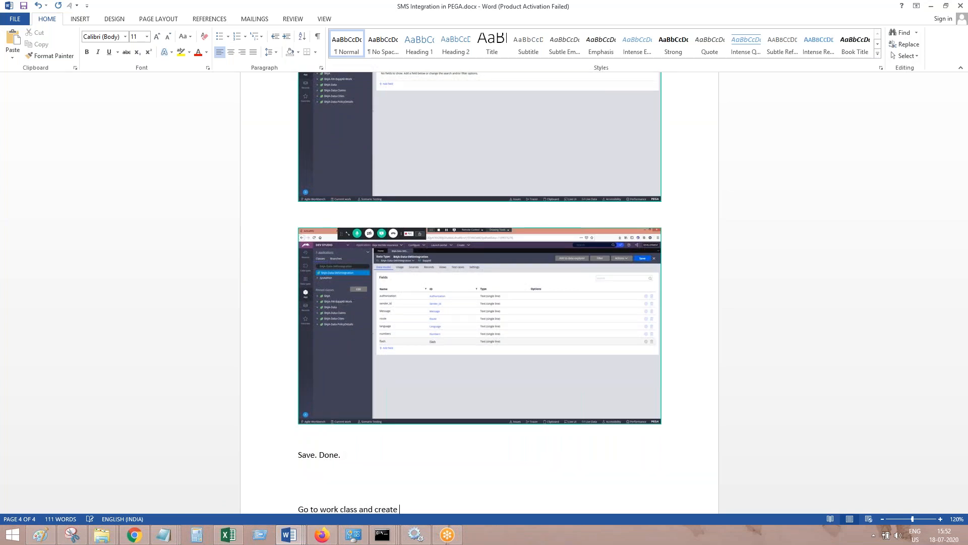
{"action": "type", "text": " a page for the same."}
{"action": "key", "text": "Return"}
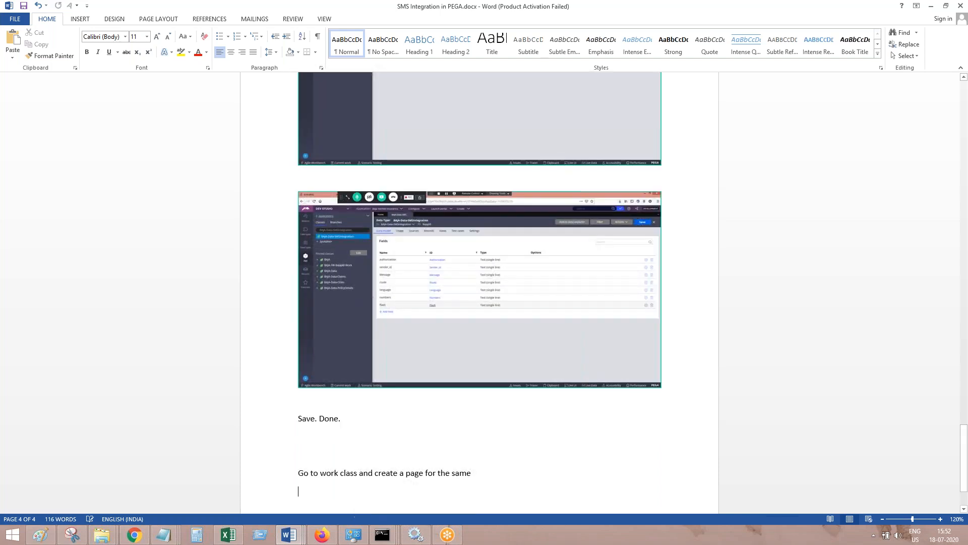
Start a new property for the BAJA-FW-BajajAll-Work class in Pega and paste a screenshot of the creation path into the Word document
{"action": "left_click", "coordinate": [322, 535]}
{"action": "left_click", "coordinate": [122, 202]}
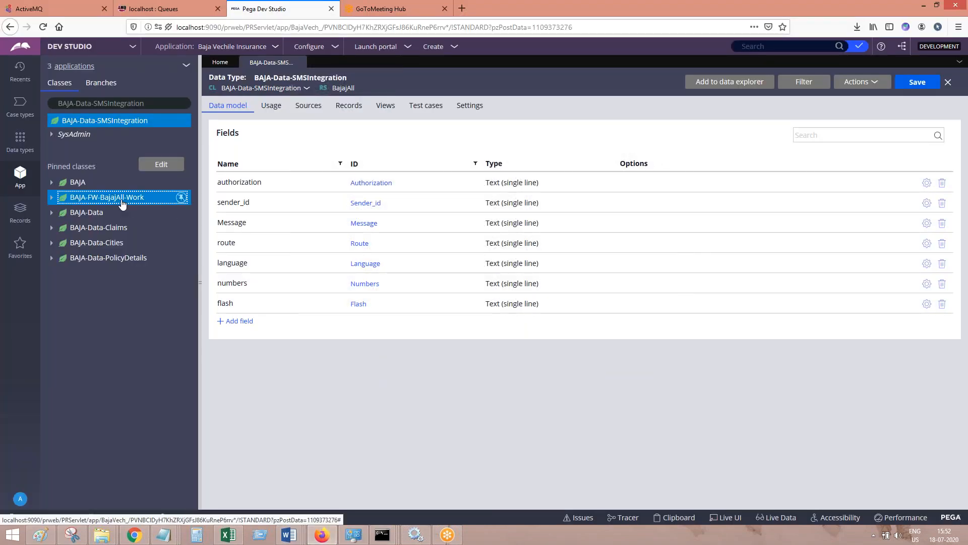
{"action": "right_click", "coordinate": [122, 202]}
{"action": "mouse_move", "coordinate": [144, 212]}
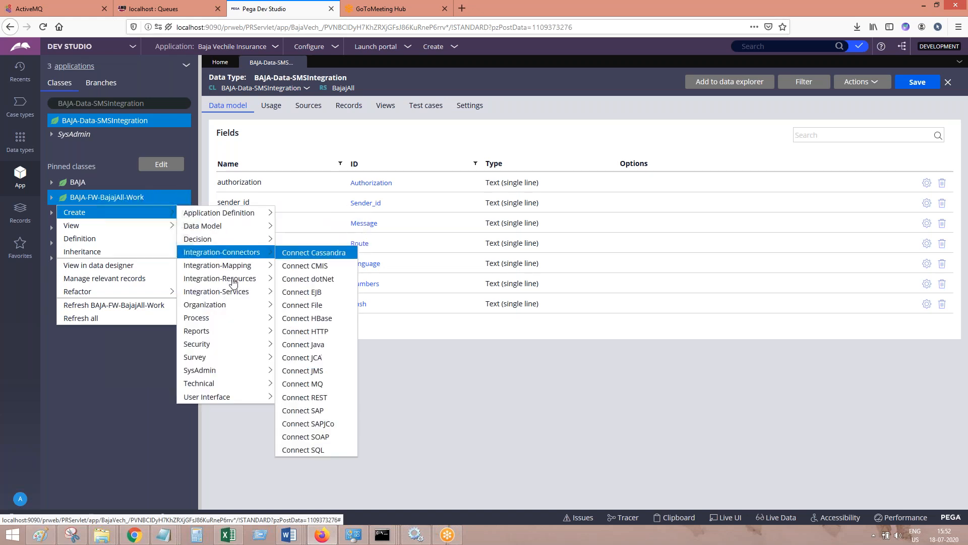
{"action": "mouse_move", "coordinate": [227, 396]}
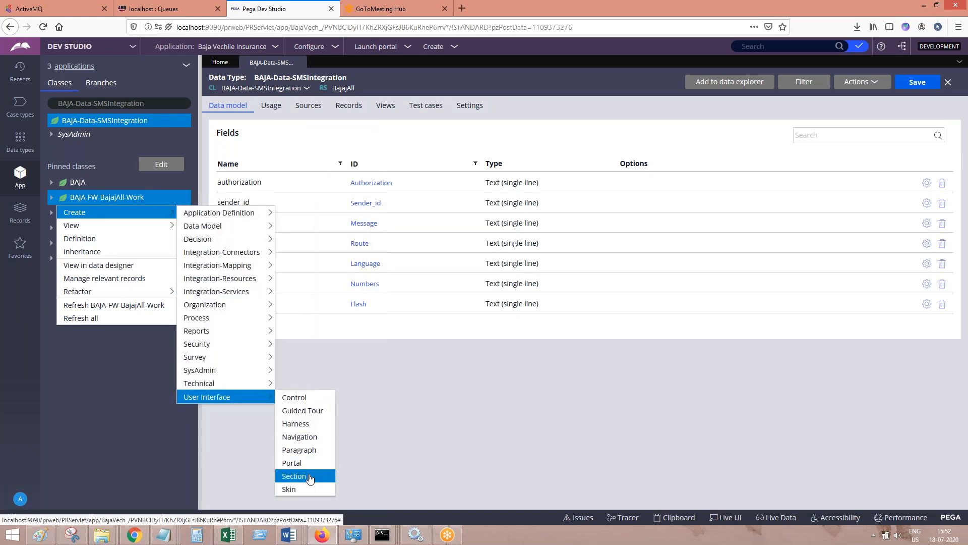
{"action": "mouse_move", "coordinate": [227, 226]}
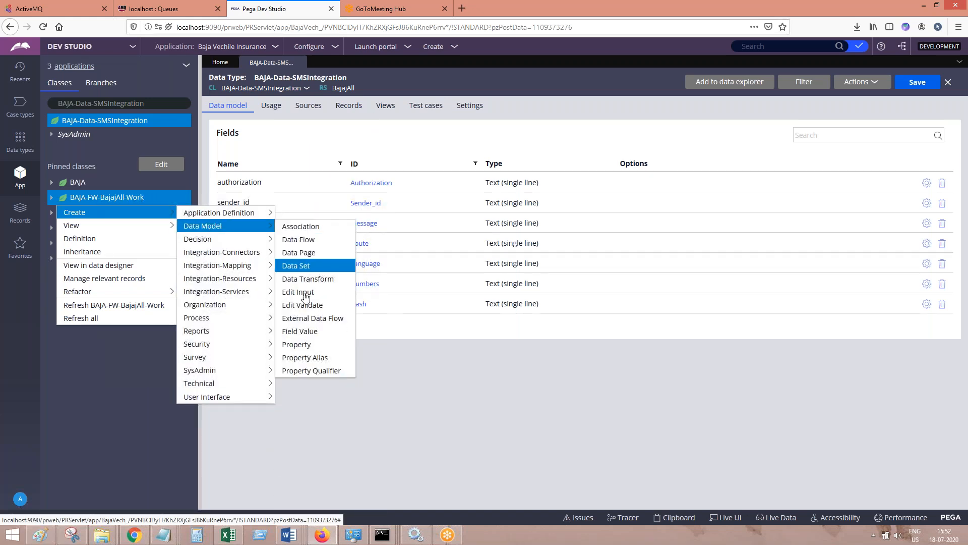
{"action": "left_click", "coordinate": [304, 348]}
{"action": "left_click", "coordinate": [316, 536]}
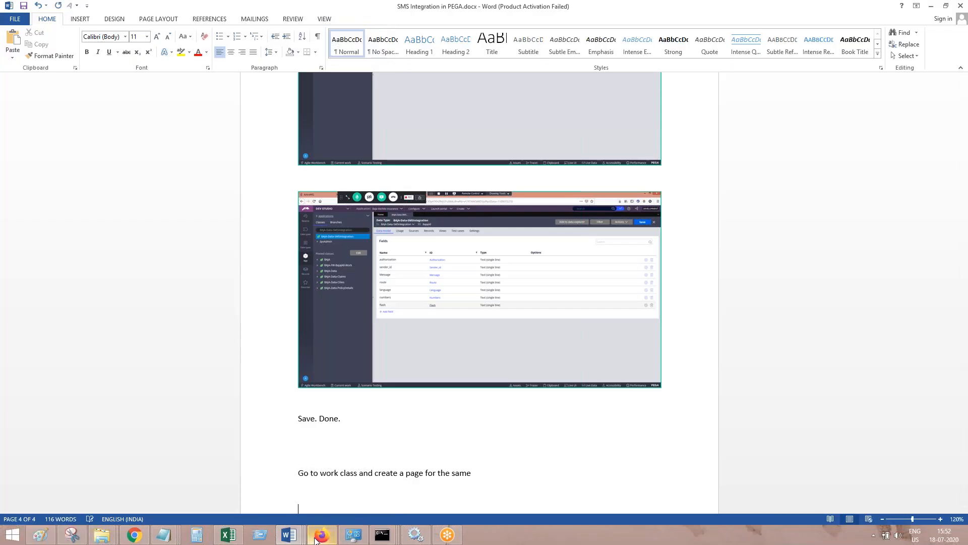
{"action": "left_click", "coordinate": [321, 535]}
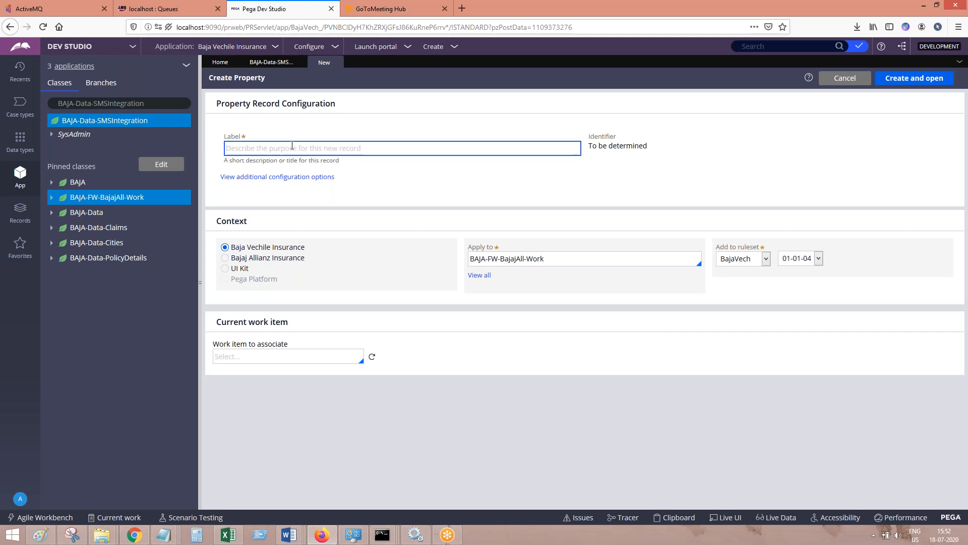
Label the property SMSPage, set its context to Bajaj Allianz Insurance, and create and open it
{"action": "type", "text": "SMS"}
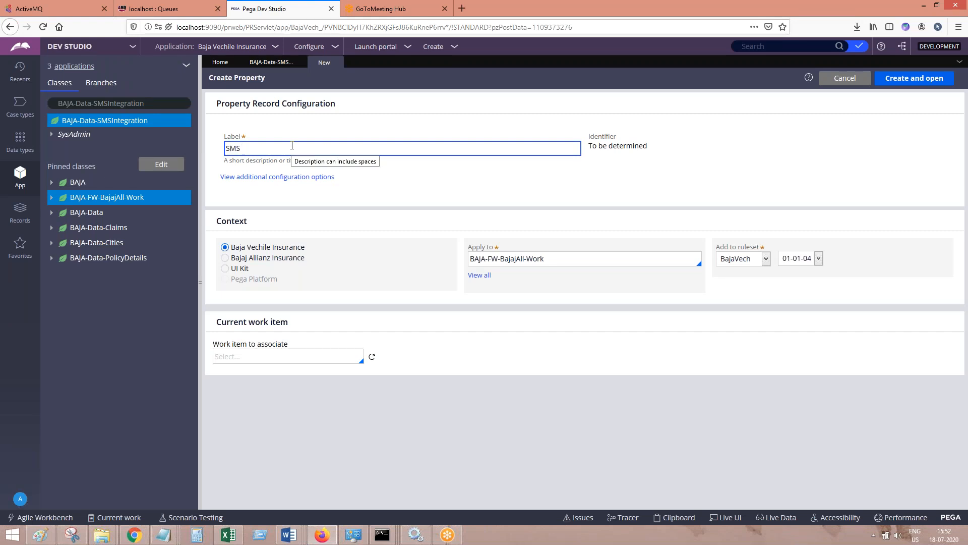
{"action": "type", "text": "Page"}
{"action": "key", "text": "Tab"}
{"action": "left_click", "coordinate": [432, 188]}
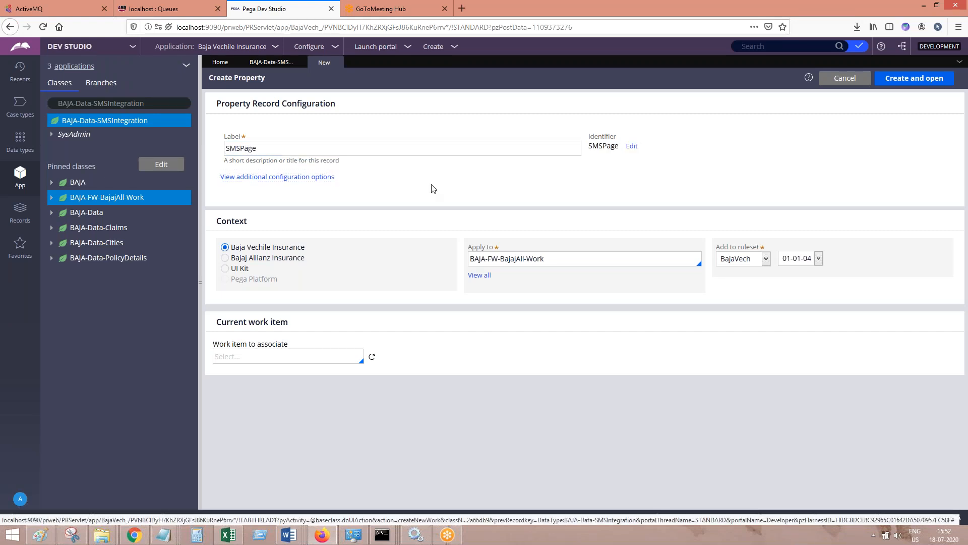
{"action": "left_click", "coordinate": [287, 257]}
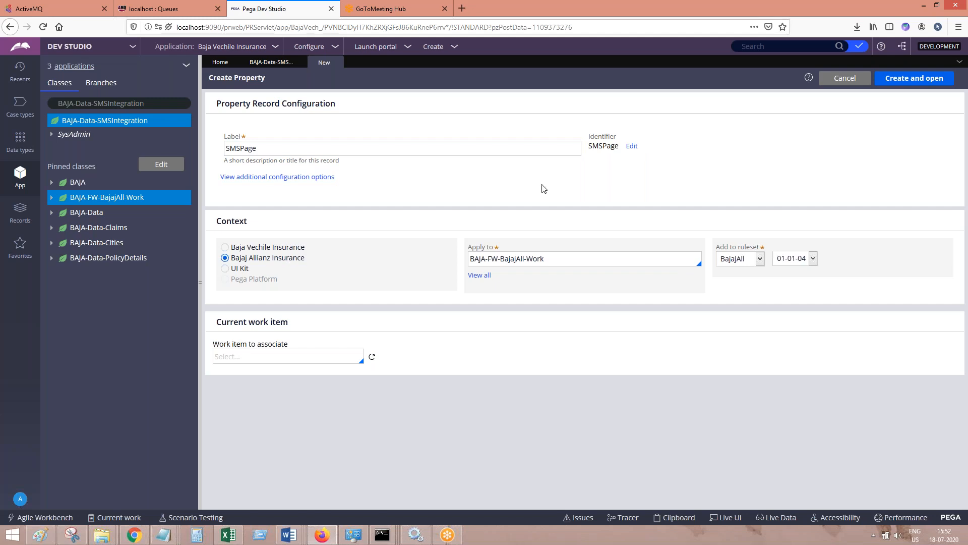
{"action": "left_click", "coordinate": [930, 78]}
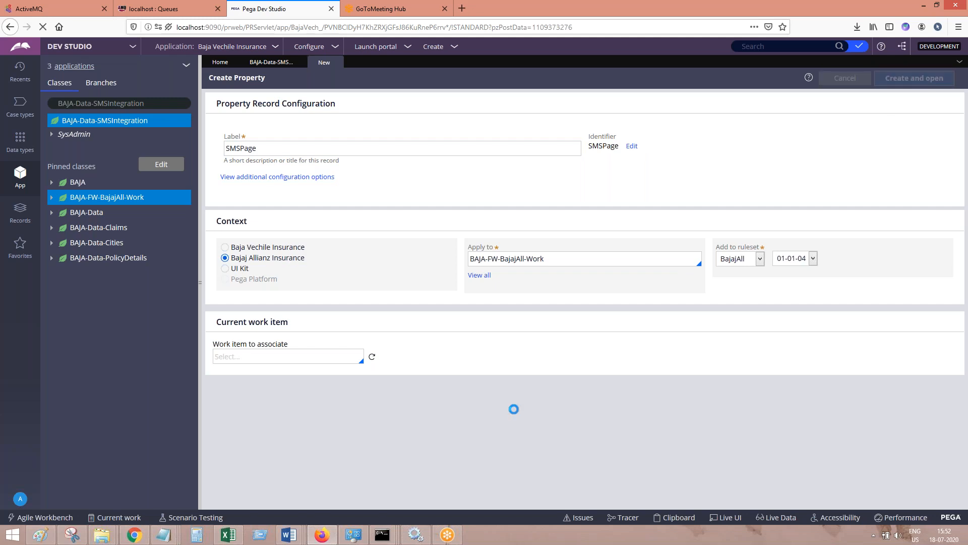
Paste the Create Property form screenshot into the SMS Integration in PEGA Word document and return to Pega
{"action": "left_click", "coordinate": [322, 537]}
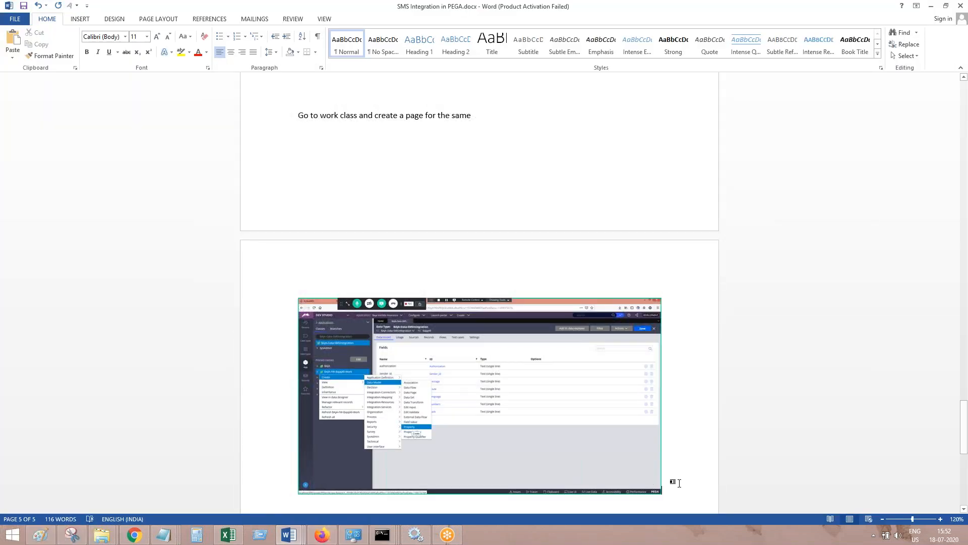
{"action": "key", "text": "ctrl+v"}
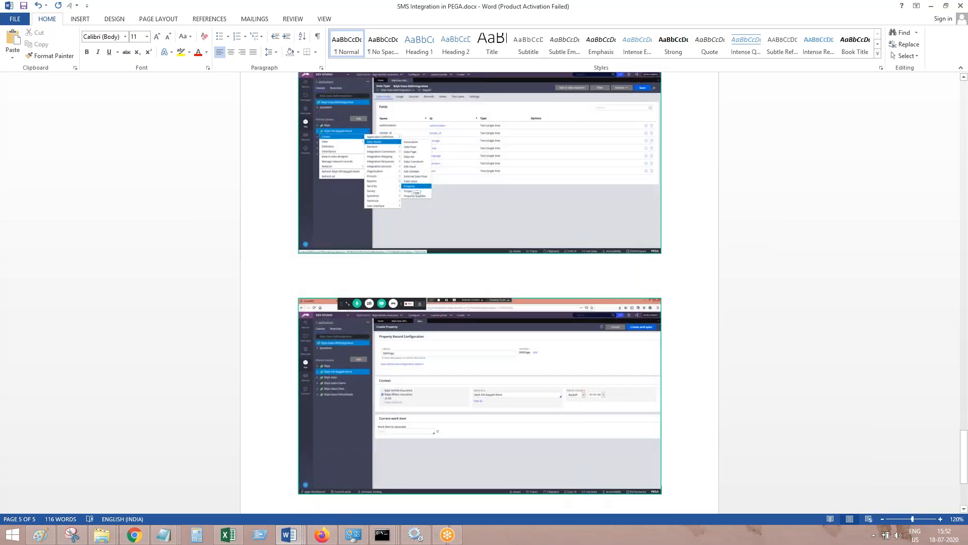
{"action": "left_click", "coordinate": [932, 6]}
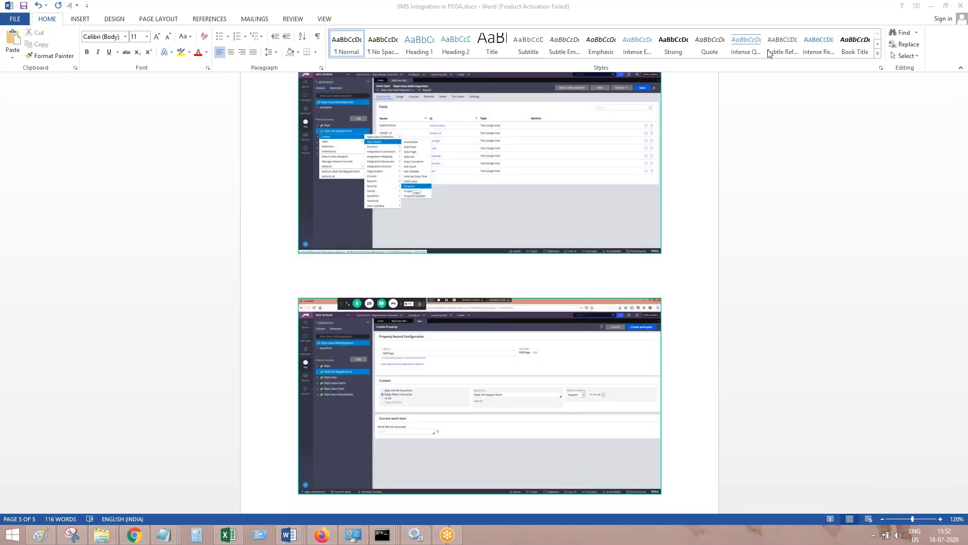
{"action": "left_click", "coordinate": [324, 537]}
{"action": "left_click", "coordinate": [324, 537]}
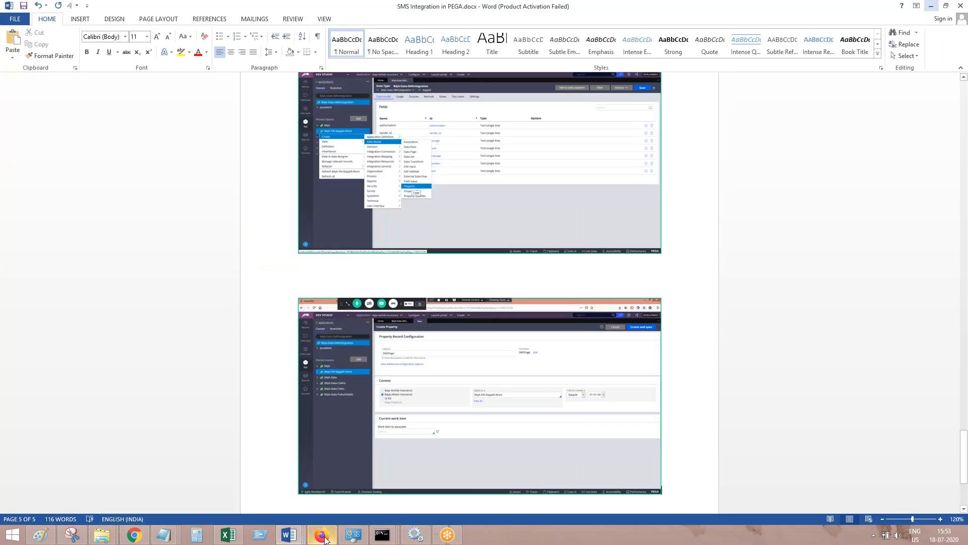
{"action": "left_click", "coordinate": [931, 6]}
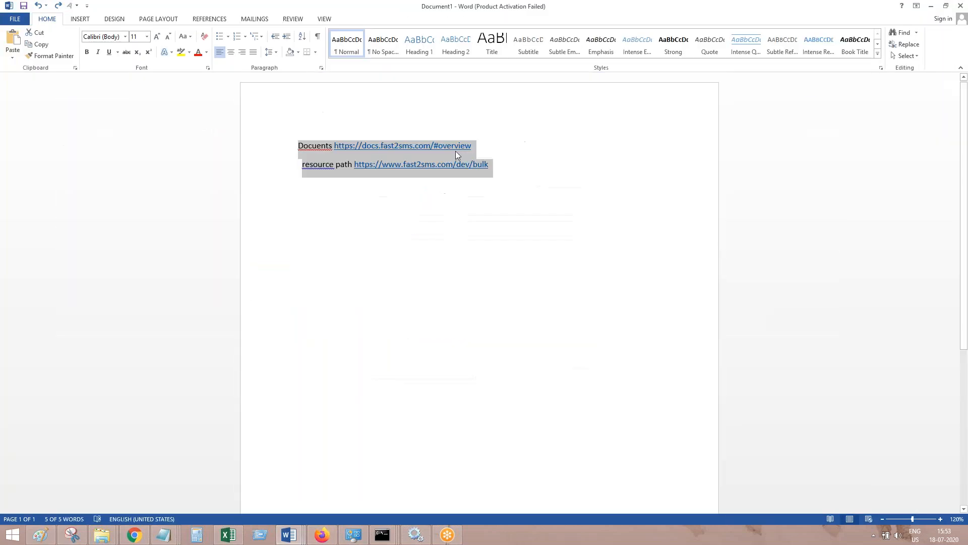
{"action": "left_click", "coordinate": [325, 537]}
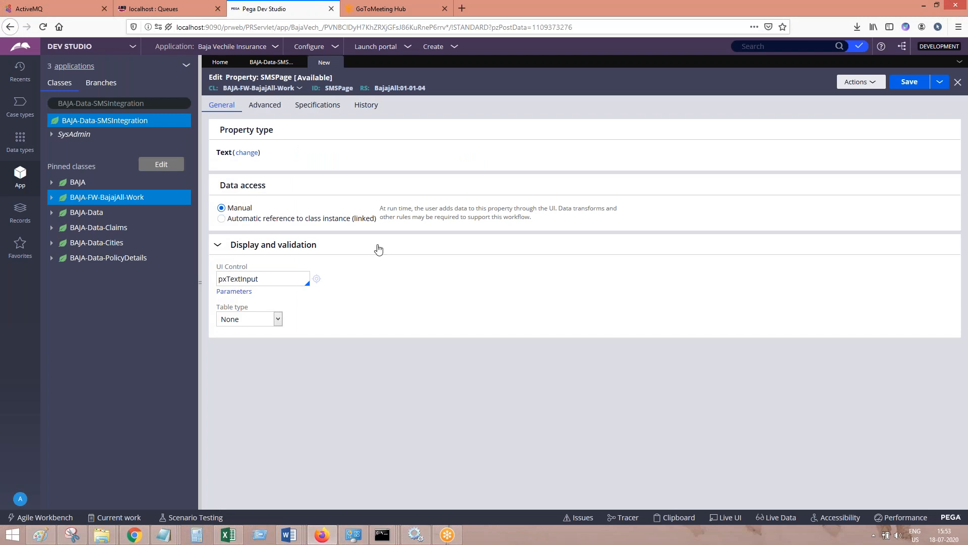
Change the SMSPage property type to Single Page with page definition BAJA-Data-SMSIntegration and save it
{"action": "left_click", "coordinate": [247, 152]}
{"action": "left_click", "coordinate": [317, 185]}
{"action": "left_click", "coordinate": [149, 102]}
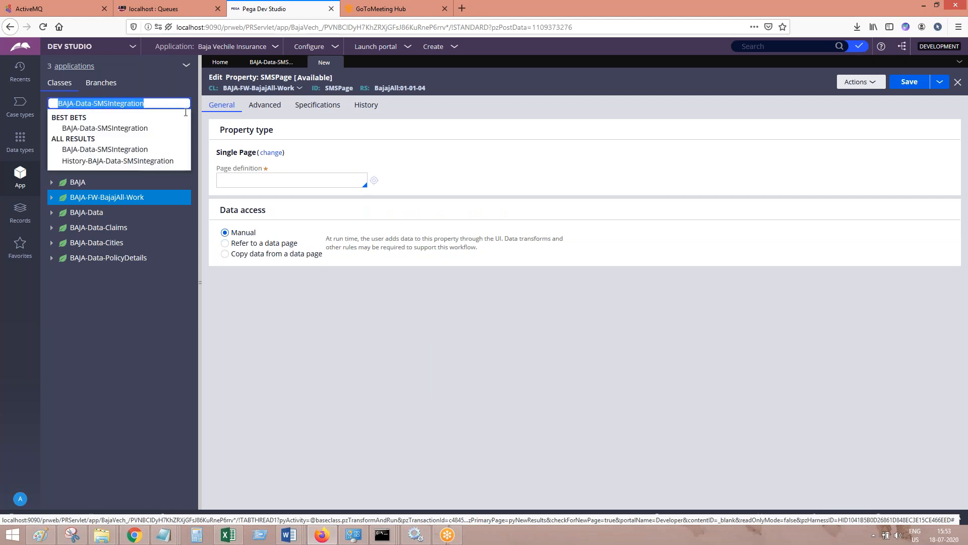
{"action": "left_click", "coordinate": [264, 185]}
{"action": "type", "text": "BAJA-Data-SMSIntegration"}
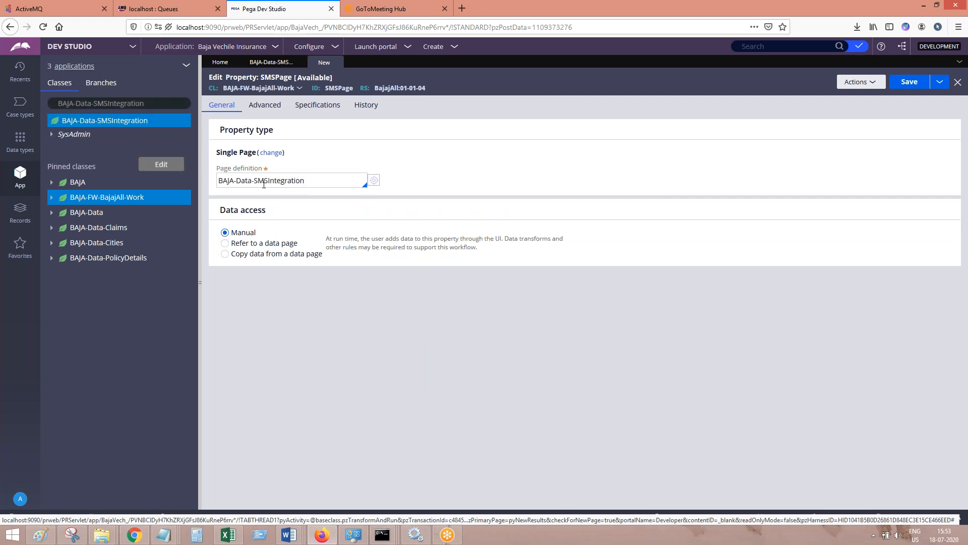
{"action": "left_click", "coordinate": [909, 81]}
Paste the SMSPage property screenshot into the SMS Integration in PEGA Word document and add "Save. Done." below it
{"action": "left_click", "coordinate": [289, 541]}
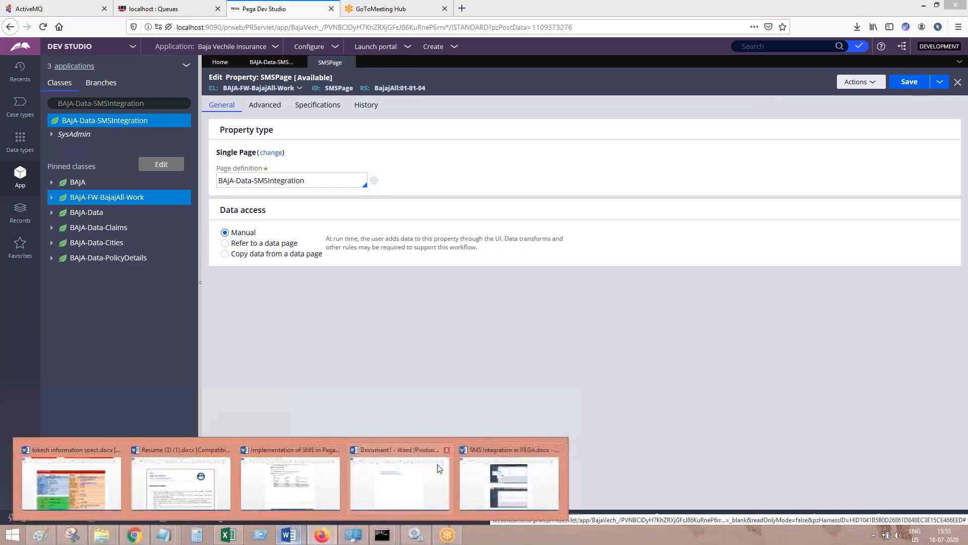
{"action": "left_click", "coordinate": [497, 477]}
{"action": "key", "text": "ctrl+v"}
{"action": "key", "text": "Return"}
{"action": "key", "text": "Return"}
{"action": "type", "text": "save. done."}
{"action": "key", "text": "Return"}
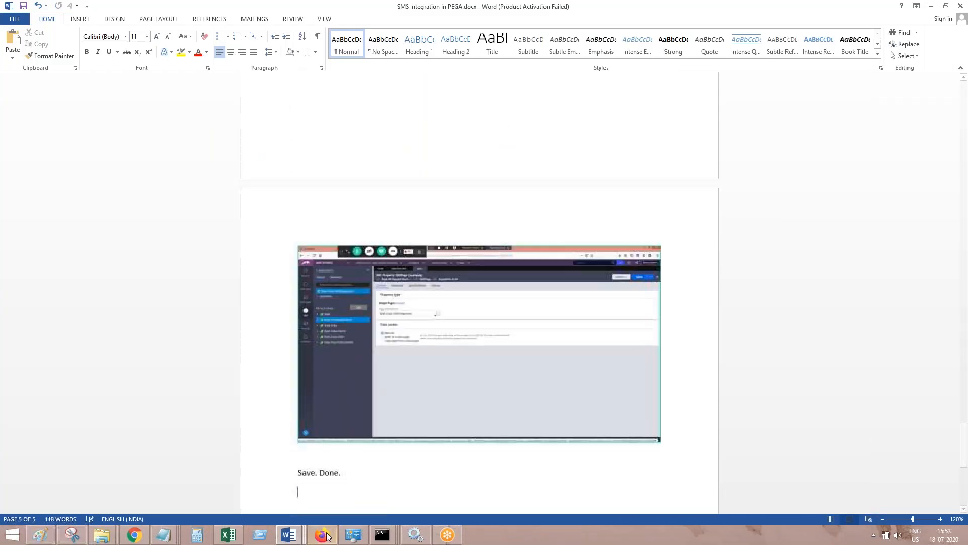
Switch to Pega and close the SMSPage property and the BAJA-Data-SMSIntegration data type
{"action": "left_click", "coordinate": [321, 534]}
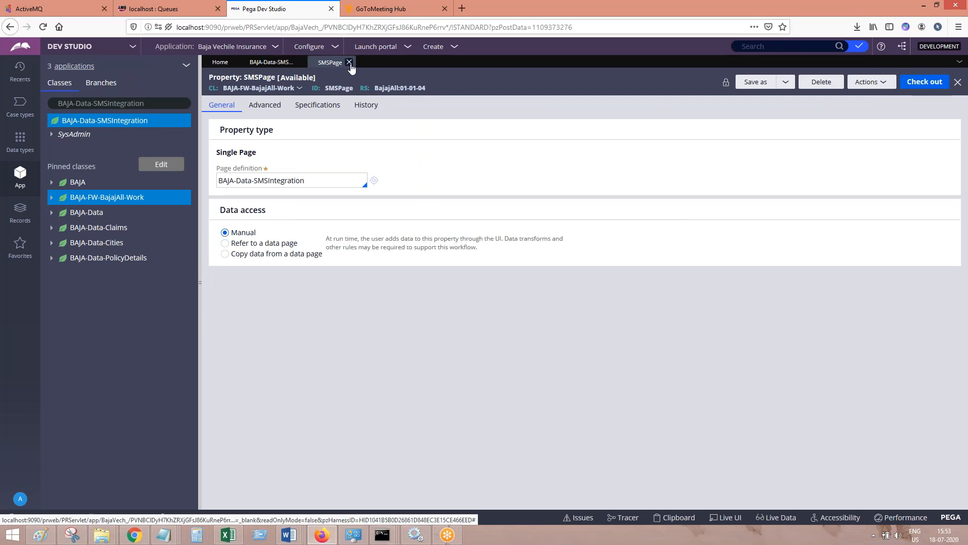
{"action": "left_click", "coordinate": [349, 62]}
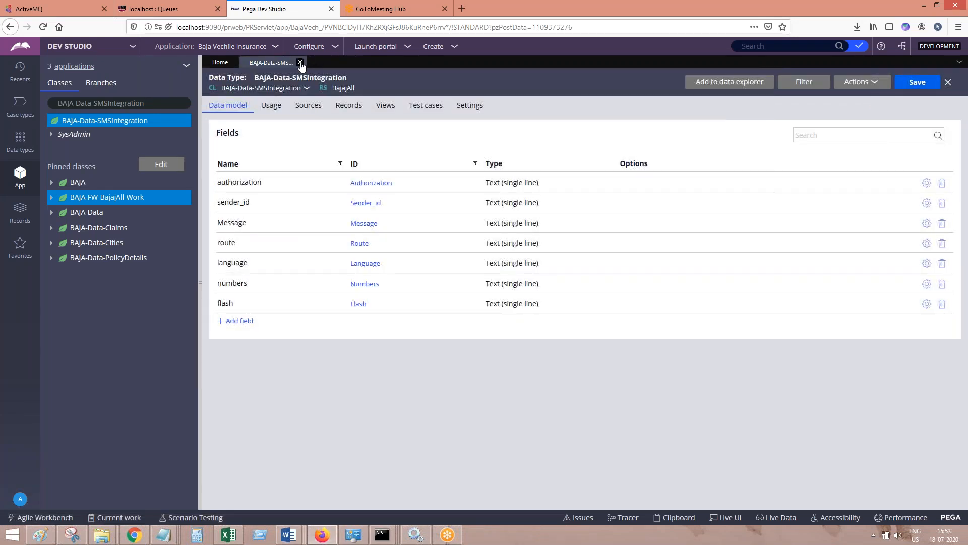
{"action": "left_click", "coordinate": [301, 62]}
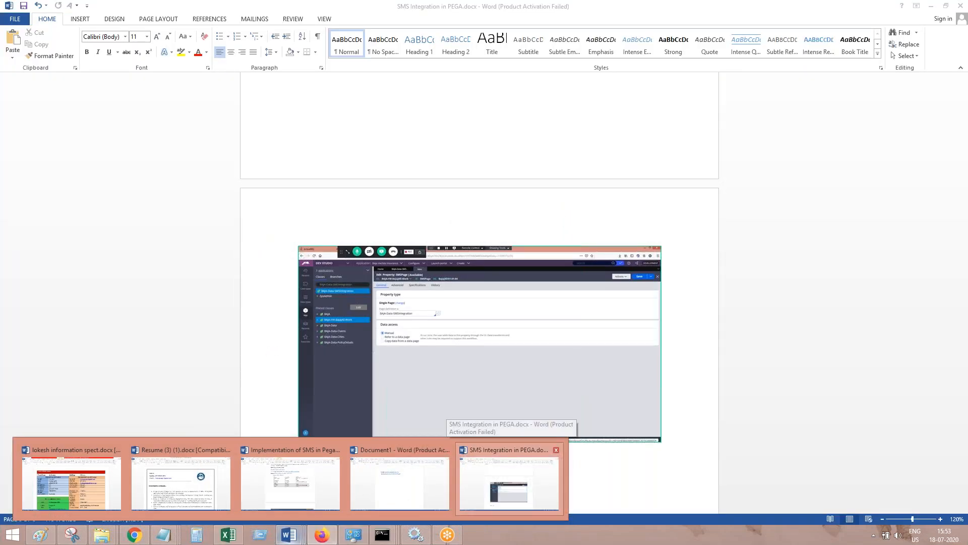
Add the line "Create a section to accept Phone number and Some text message." to the SMS Integration in PEGA Word document
{"action": "left_click", "coordinate": [514, 478]}
{"action": "key", "text": "Return"}
{"action": "type", "text": "Create a section to ac"}
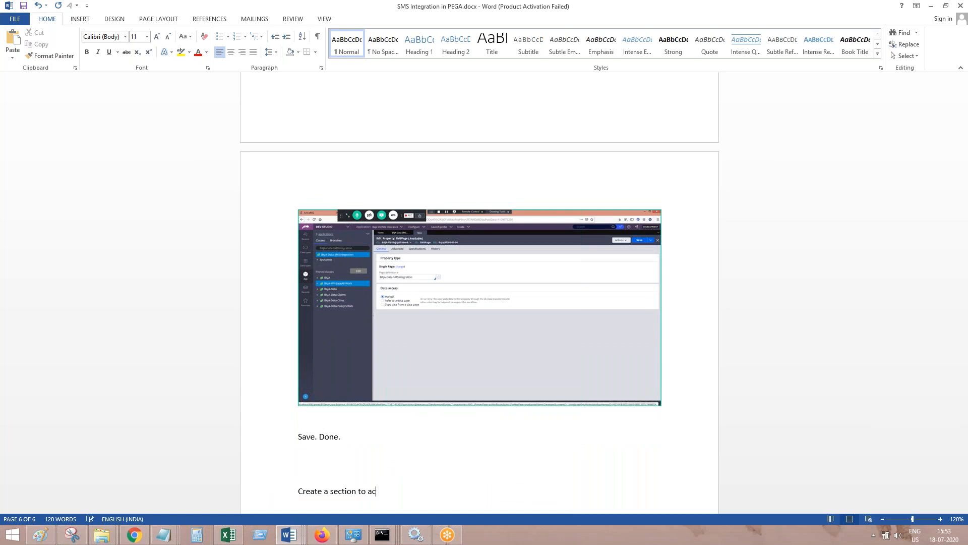
{"action": "type", "text": "cet"}
{"action": "key", "text": "BackSpace"}
{"action": "key", "text": "BackSpace"}
{"action": "type", "text": "pt Phone number and Some text message."}
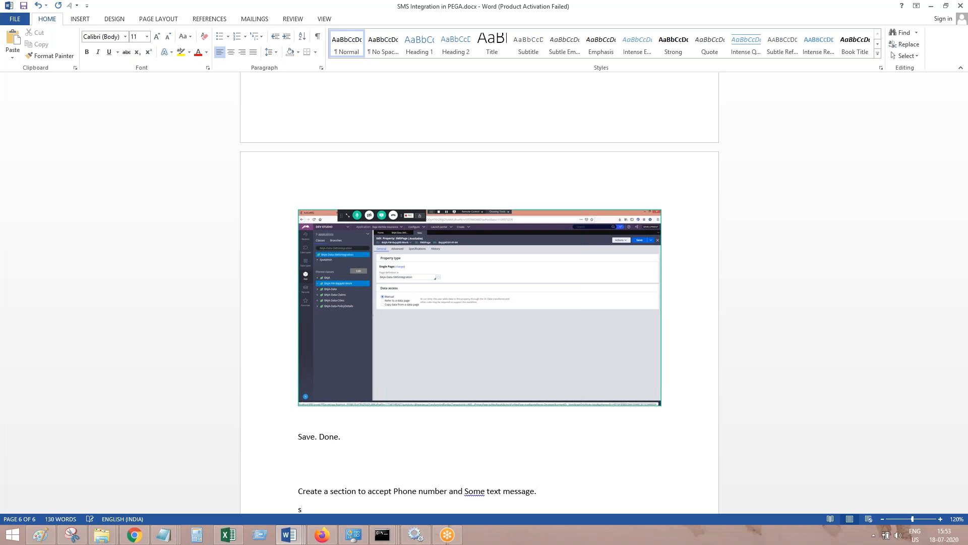
{"action": "key", "text": "BackSpace"}
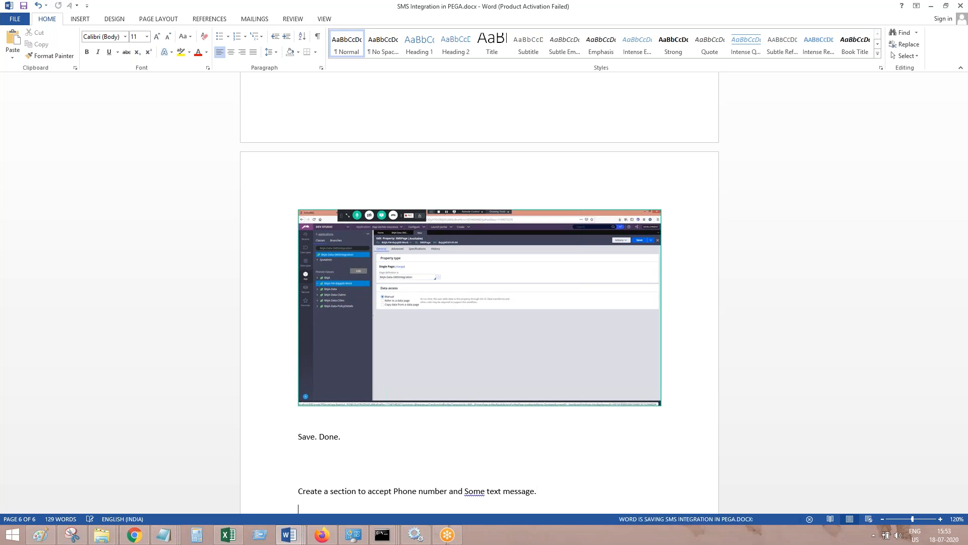
Switch to Pega and start creating a user interface Section in the BAJA-FW-BajajAll-Work class
{"action": "left_click", "coordinate": [322, 535]}
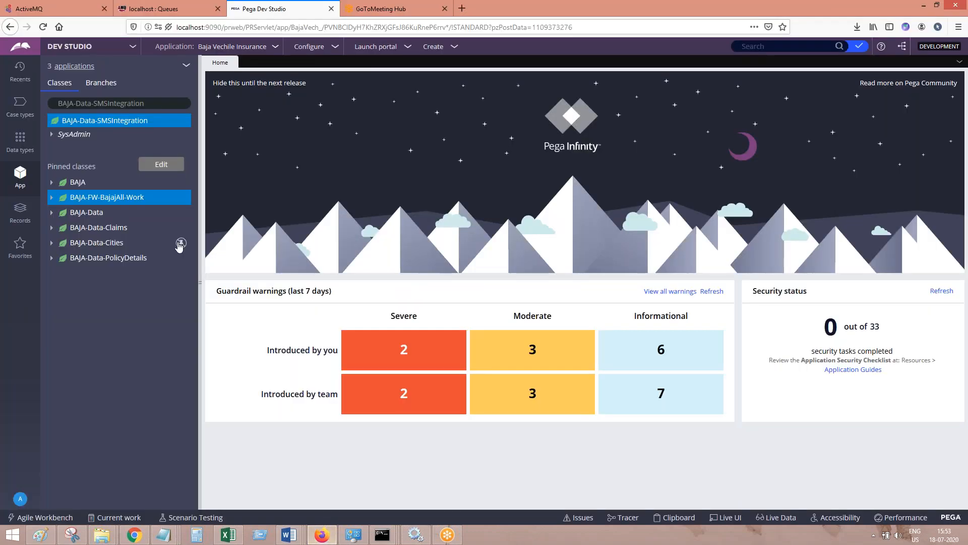
{"action": "left_click", "coordinate": [118, 199]}
{"action": "right_click", "coordinate": [132, 204]}
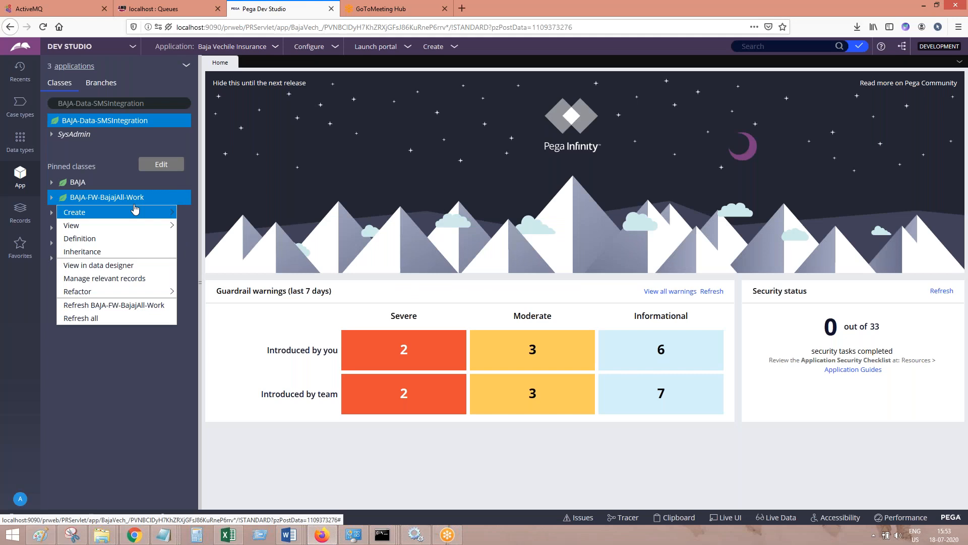
{"action": "mouse_move", "coordinate": [145, 213]}
{"action": "mouse_move", "coordinate": [252, 397]}
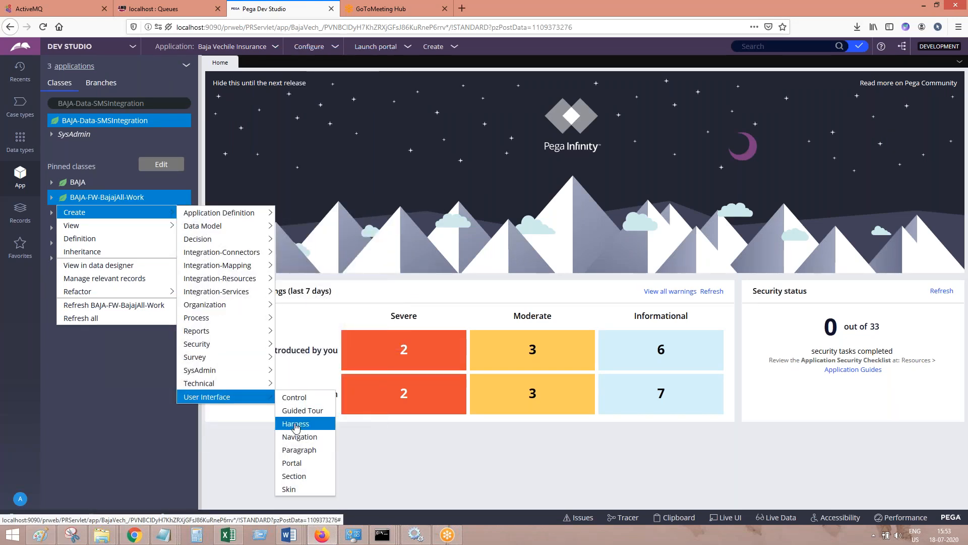
{"action": "left_click", "coordinate": [294, 479]}
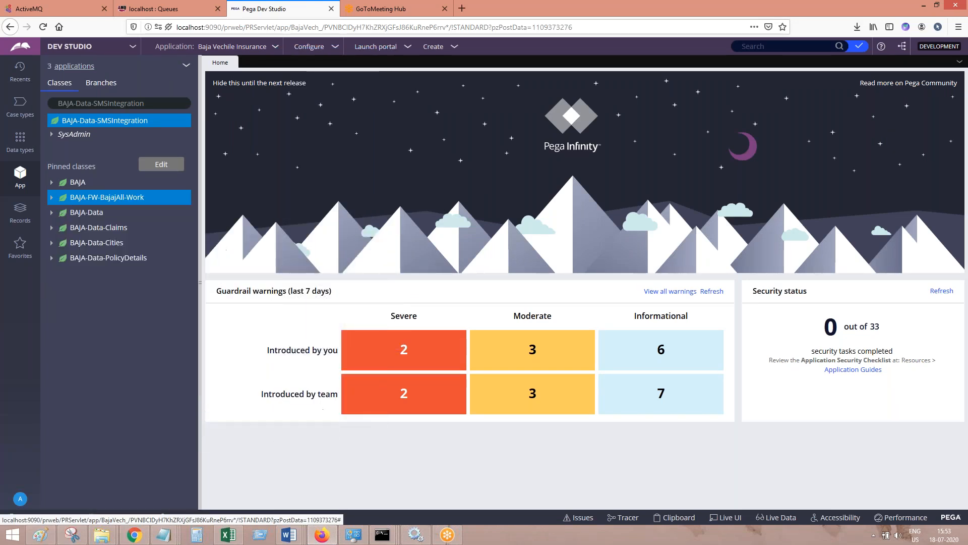
Paste the screenshot of the section creation path into the SMS Integration in PEGA Word document and return to Pega
{"action": "left_click", "coordinate": [289, 534]}
{"action": "left_click", "coordinate": [537, 502]}
{"action": "key", "text": "Return"}
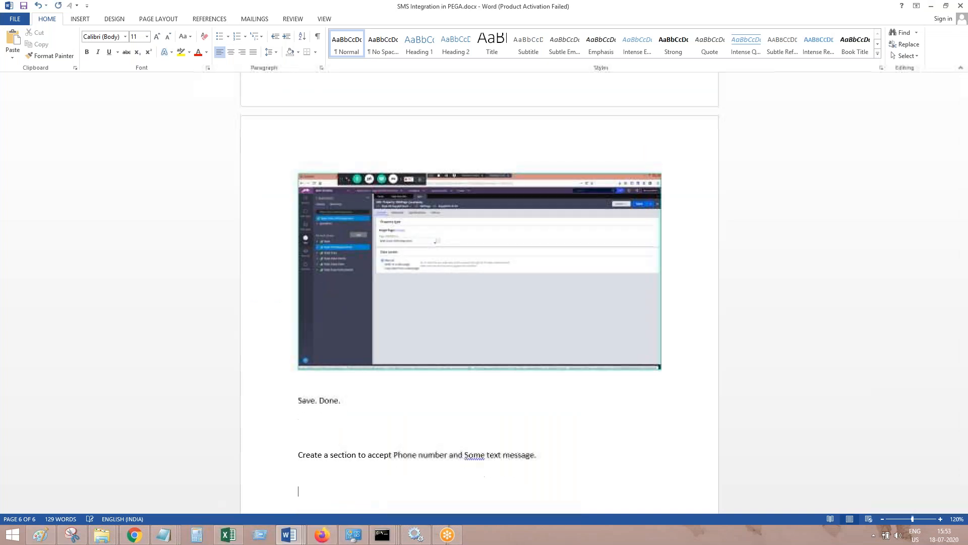
{"action": "key", "text": "ctrl+v"}
{"action": "key", "text": "alt+Tab"}
Label the new section ContactInformationSec, then create and open it
{"action": "left_click", "coordinate": [296, 149]}
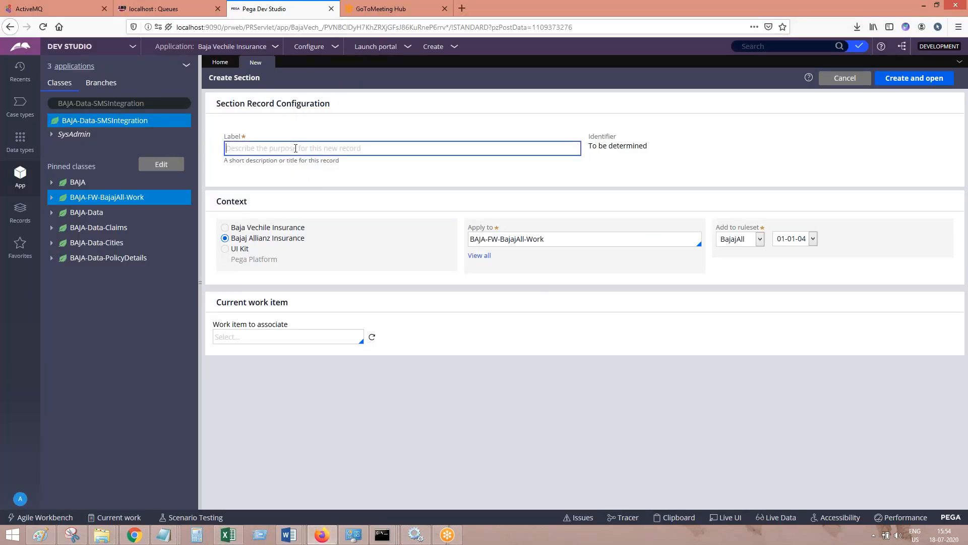
{"action": "type", "text": "GetDetails"}
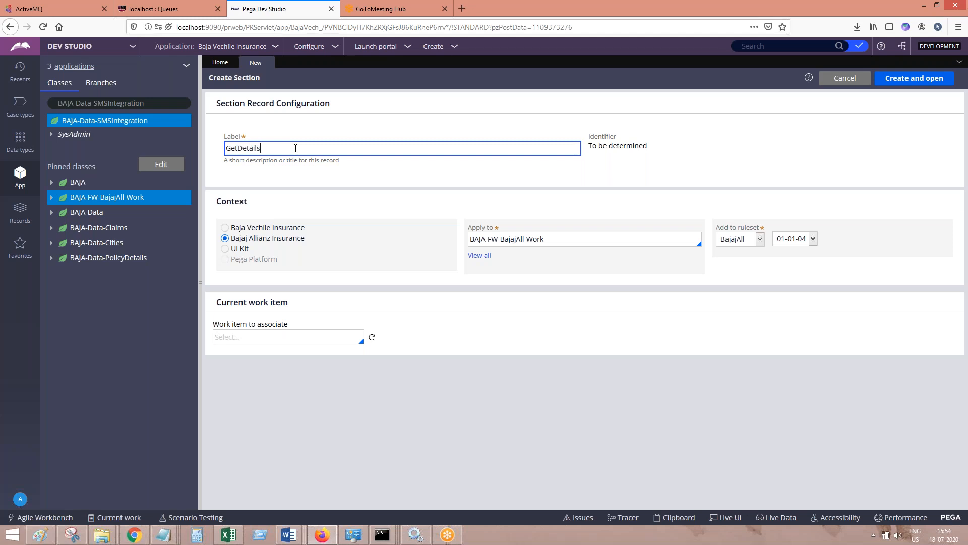
{"action": "key", "text": "ctrl+a"}
{"action": "type", "text": "Co"}
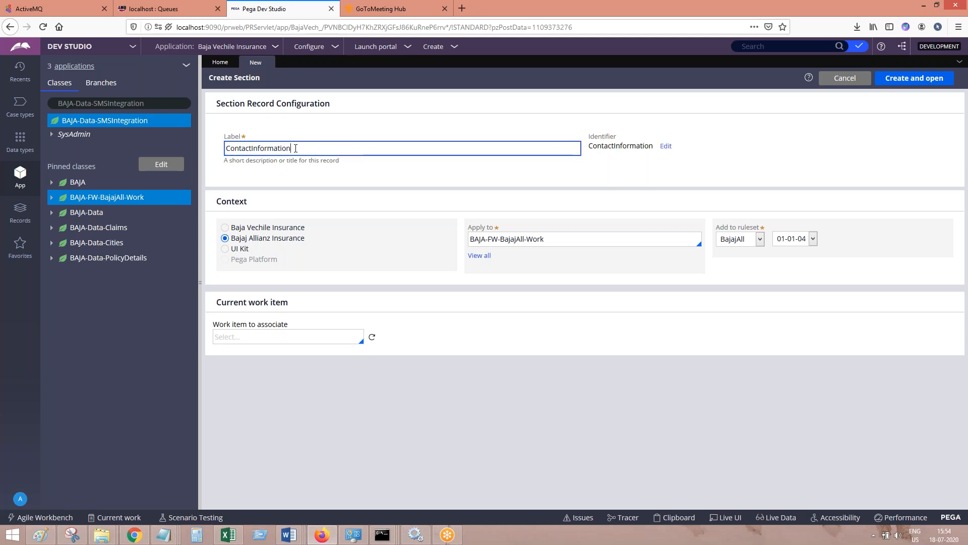
{"action": "left_click", "coordinate": [908, 78]}
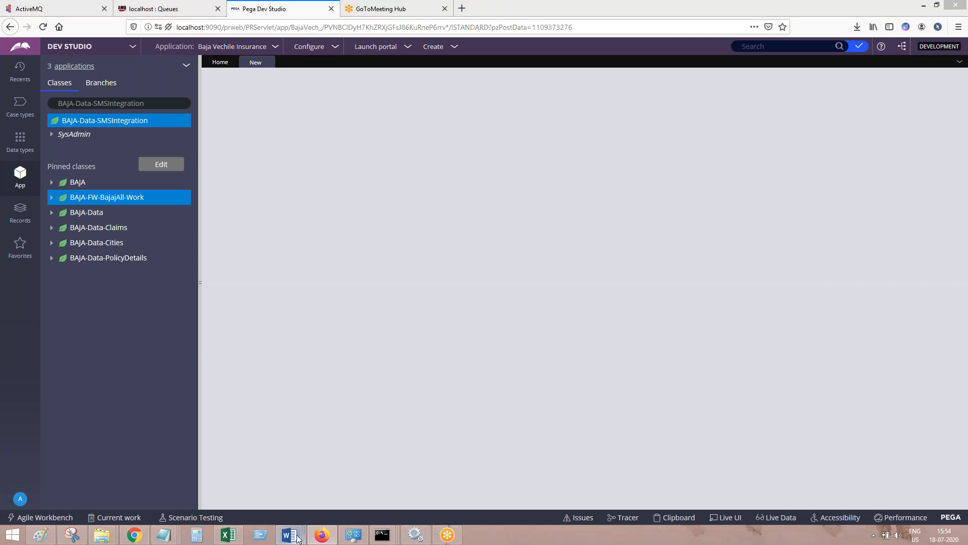
Paste the Create Section form screenshot into the SMS Integration in PEGA Word document
{"action": "left_click", "coordinate": [298, 539]}
{"action": "left_click", "coordinate": [514, 477]}
{"action": "scroll", "coordinate": [353, 518], "scroll_direction": "down", "scroll_amount": 10}
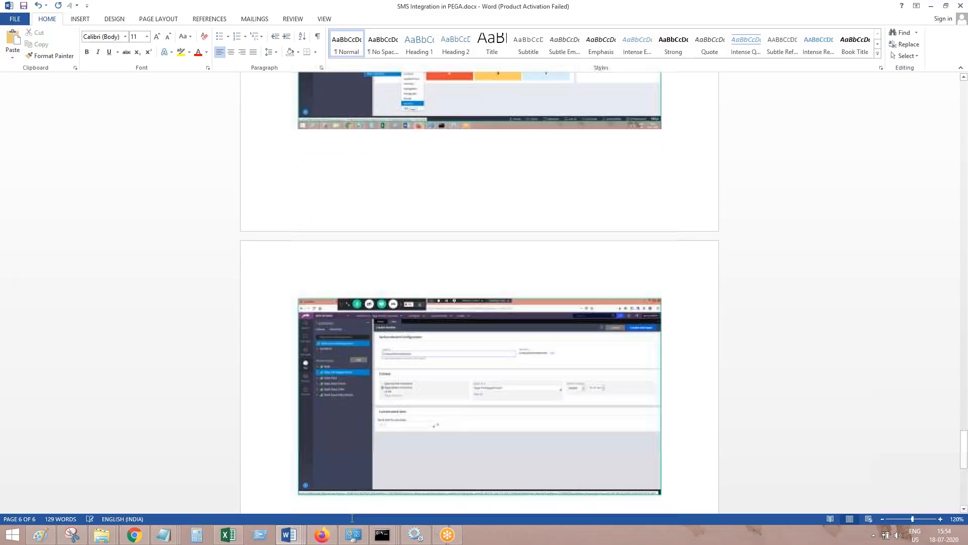
Return to Pega and convert the ContactInformationSec section to the full section editor
{"action": "left_click", "coordinate": [322, 535]}
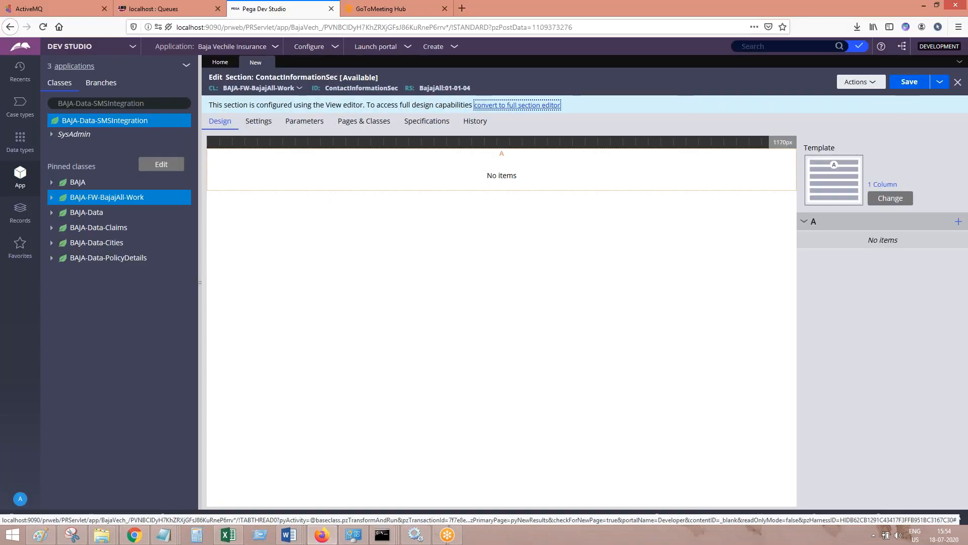
{"action": "left_click", "coordinate": [514, 107]}
{"action": "left_click", "coordinate": [711, 326]}
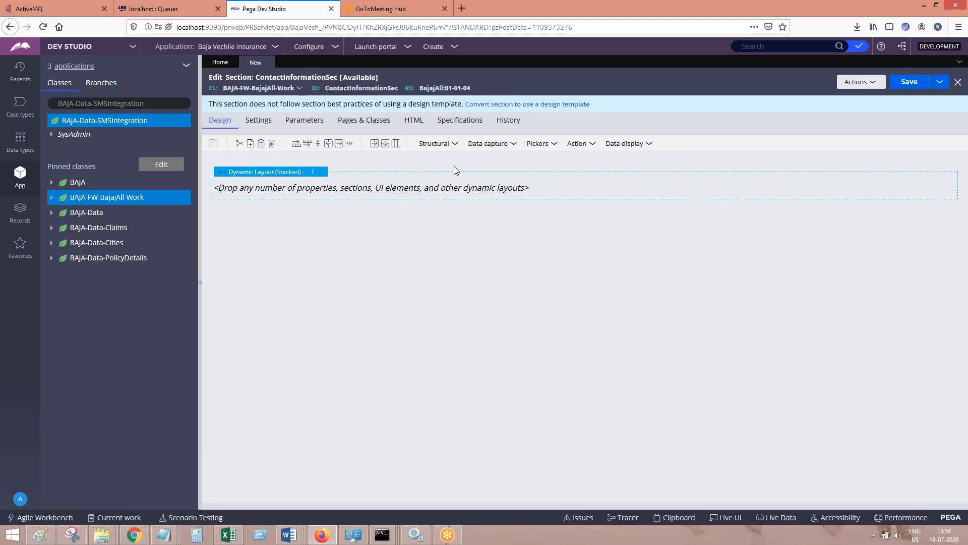
Add a Text input to the section's dynamic layout and a Text area below it
{"action": "left_click", "coordinate": [487, 144]}
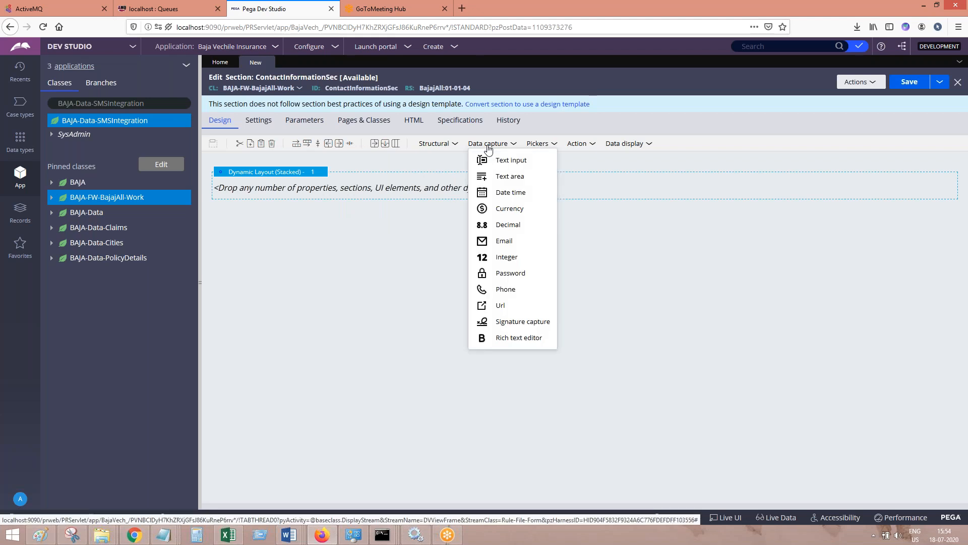
{"action": "left_click_drag", "start_coordinate": [484, 159], "coordinate": [362, 179]}
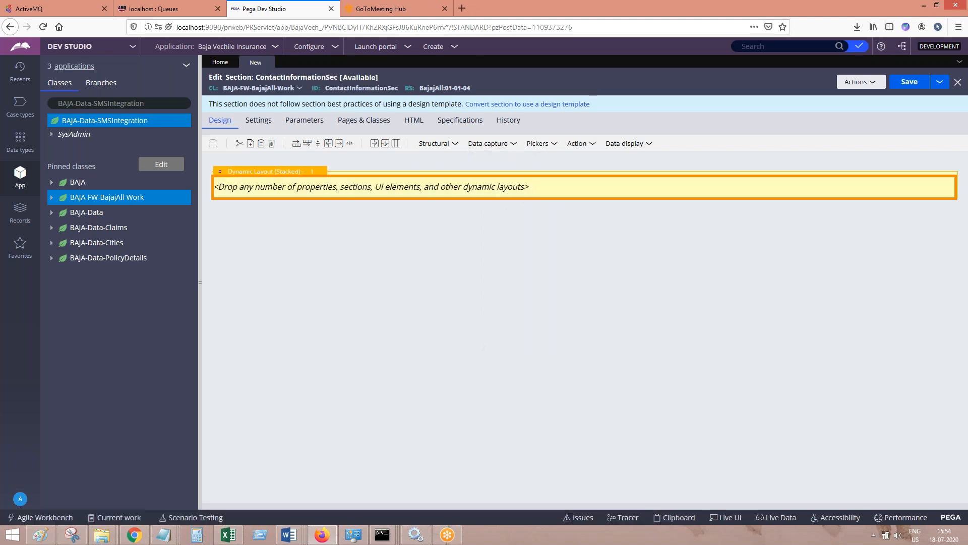
{"action": "left_click", "coordinate": [505, 144]}
{"action": "left_click_drag", "start_coordinate": [486, 181], "coordinate": [381, 217]}
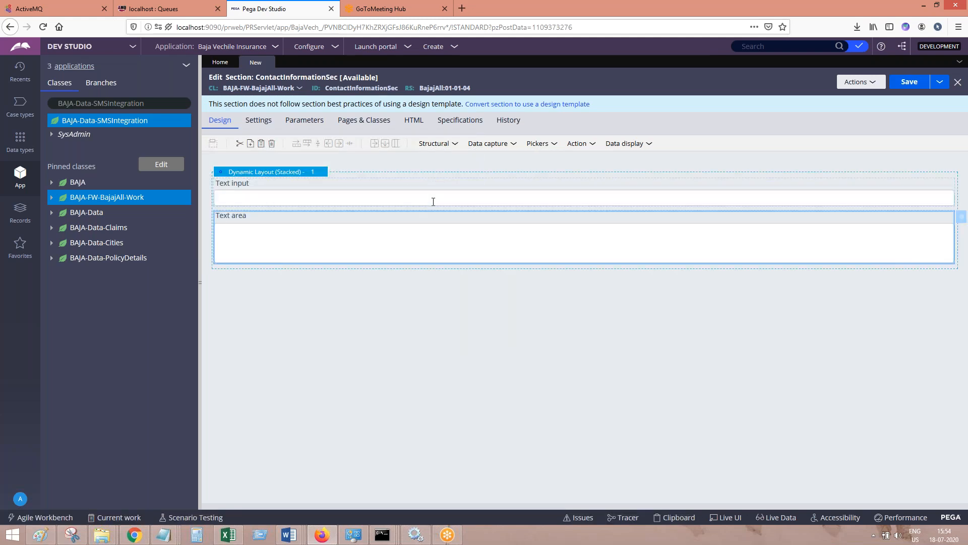
Paste the screenshot of the section layout into the SMS Integration in PEGA Word document and return to Pega
{"action": "left_click", "coordinate": [326, 540]}
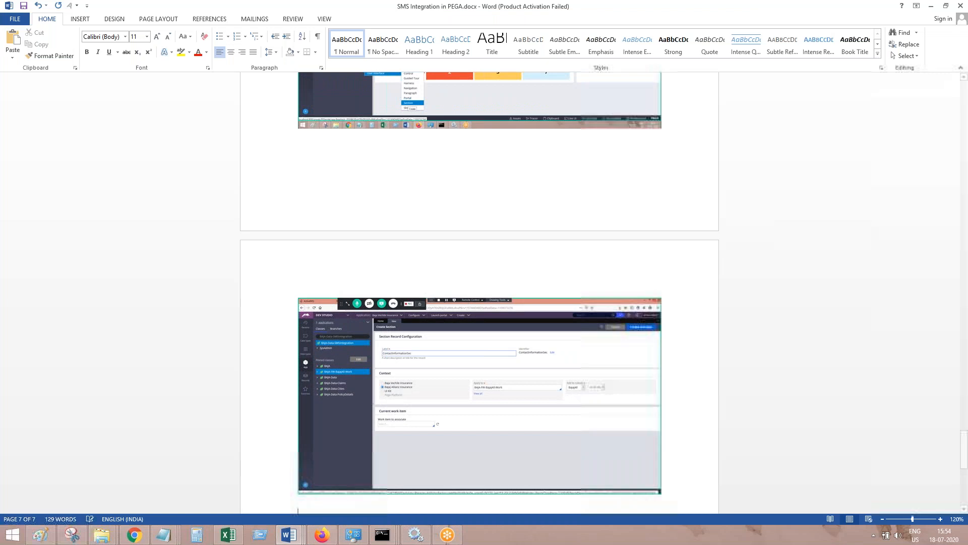
{"action": "key", "text": "Return"}
{"action": "key", "text": "Return"}
{"action": "key", "text": "ctrl+v"}
{"action": "key", "text": "alt+Tab"}
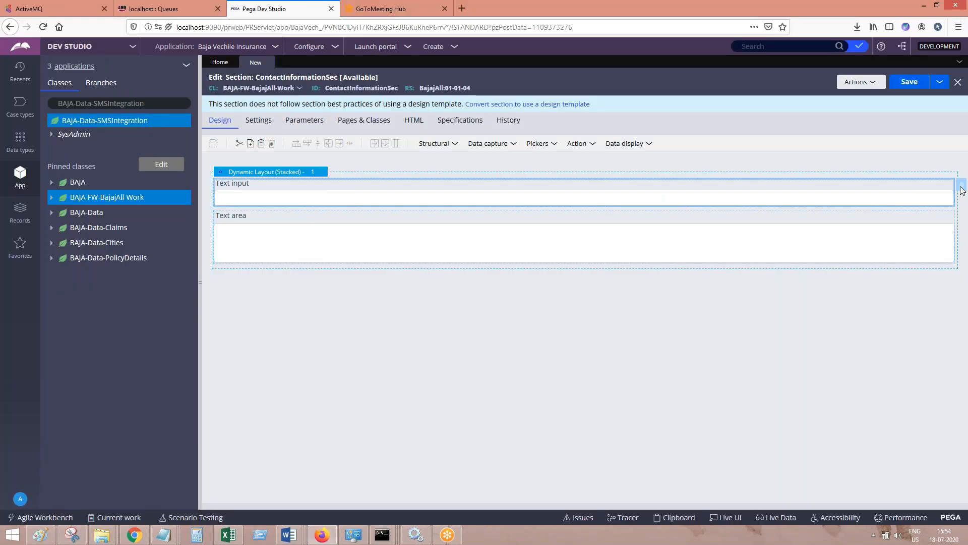
Set the Text input cell's property to .SMSPage.Numbers and submit its cell properties
{"action": "left_click", "coordinate": [962, 187]}
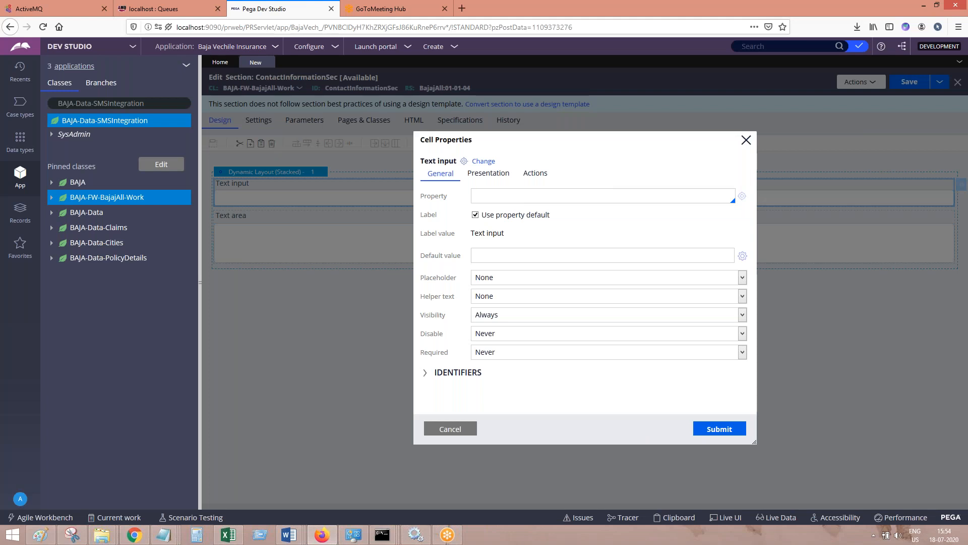
{"action": "type", "text": ".s"}
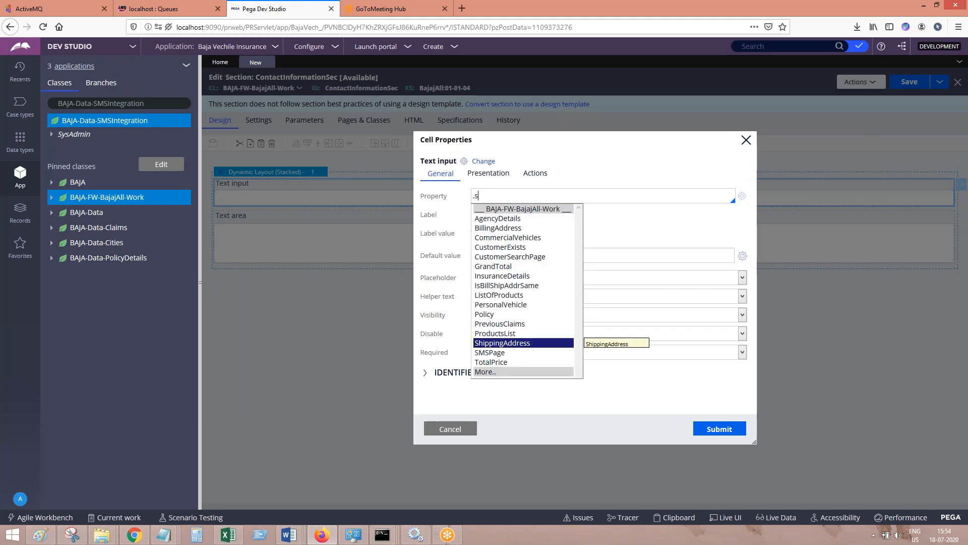
{"action": "left_click", "coordinate": [499, 353]}
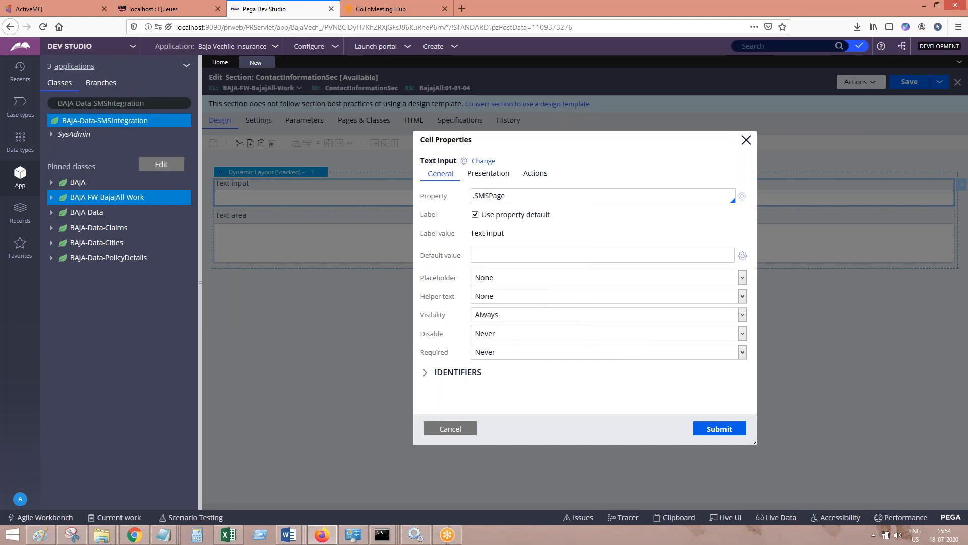
{"action": "type", "text": "."}
{"action": "key", "text": "Down"}
{"action": "key", "text": "Down"}
{"action": "key", "text": "Down"}
{"action": "key", "text": "Down"}
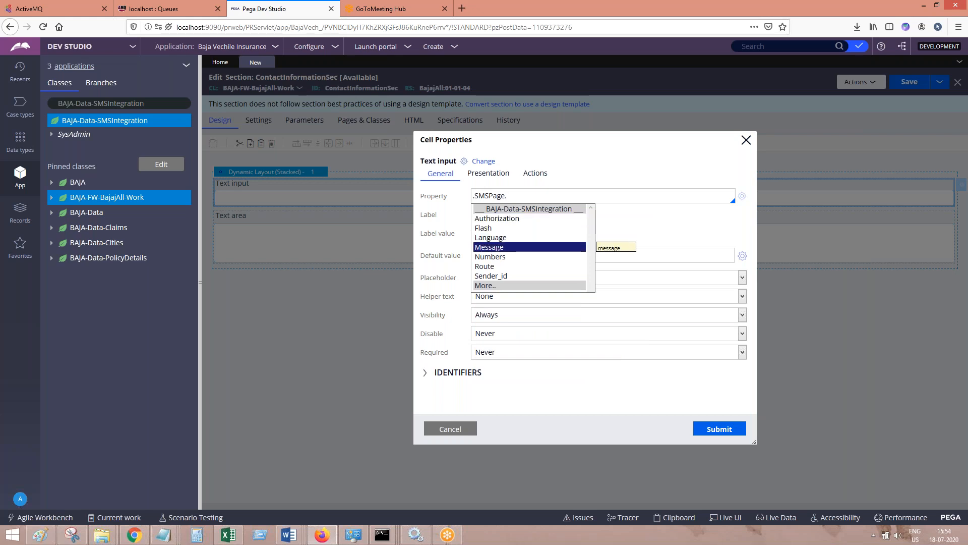
{"action": "key", "text": "Return"}
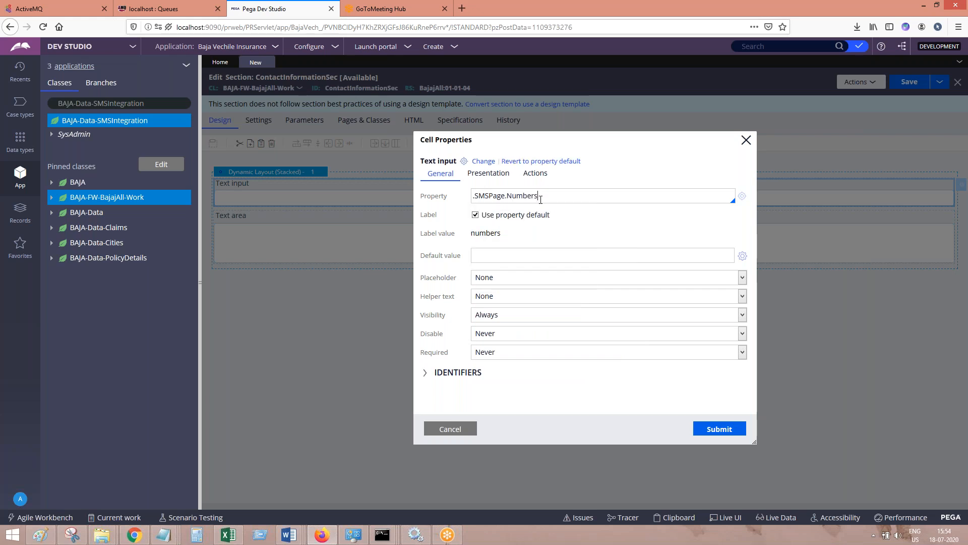
{"action": "key", "text": "ctrl+a"}
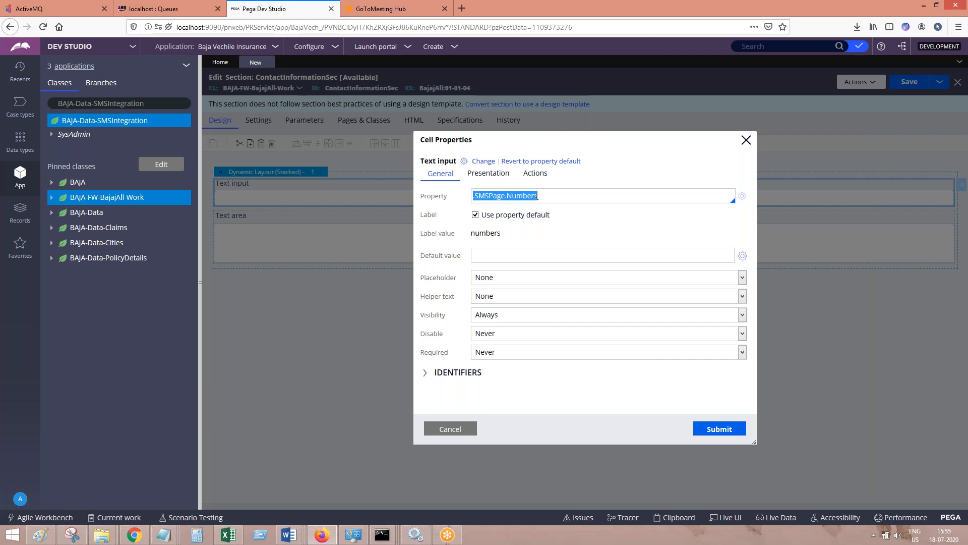
{"action": "double_click", "coordinate": [538, 196]}
{"action": "left_click", "coordinate": [553, 197]}
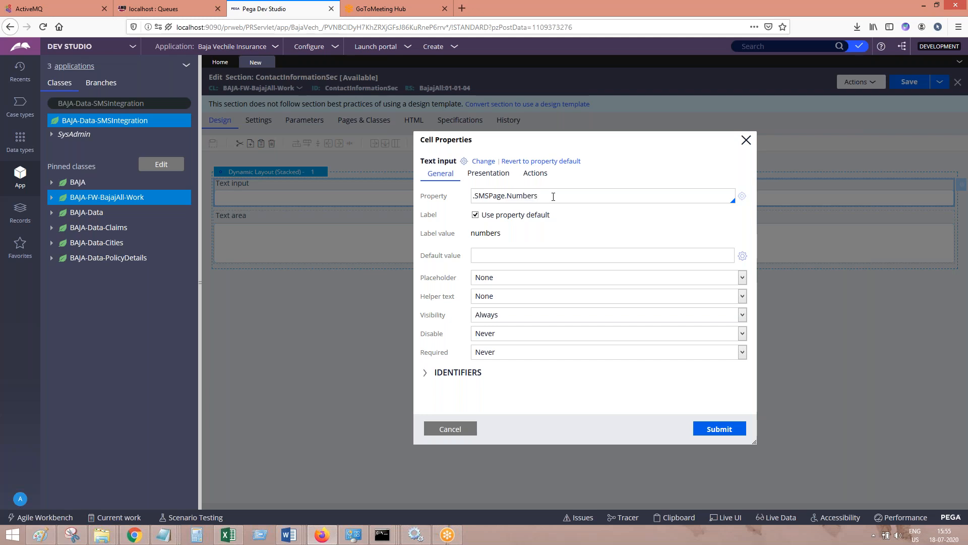
{"action": "left_click", "coordinate": [716, 428]}
Paste the Cell Properties and updated section screenshots into the SMS Integration in PEGA Word document and return to Pega
{"action": "mouse_move", "coordinate": [304, 536]}
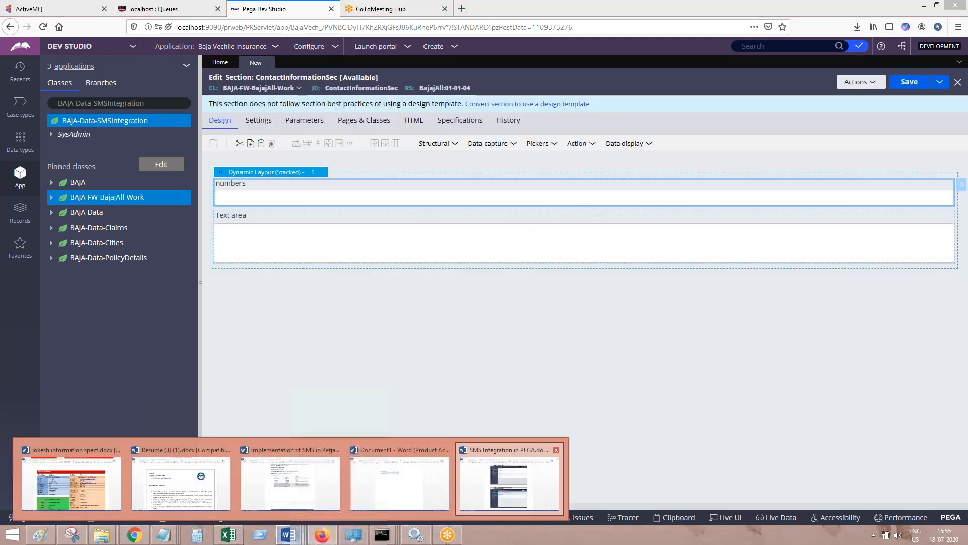
{"action": "left_click", "coordinate": [509, 477]}
{"action": "left_click", "coordinate": [327, 533]}
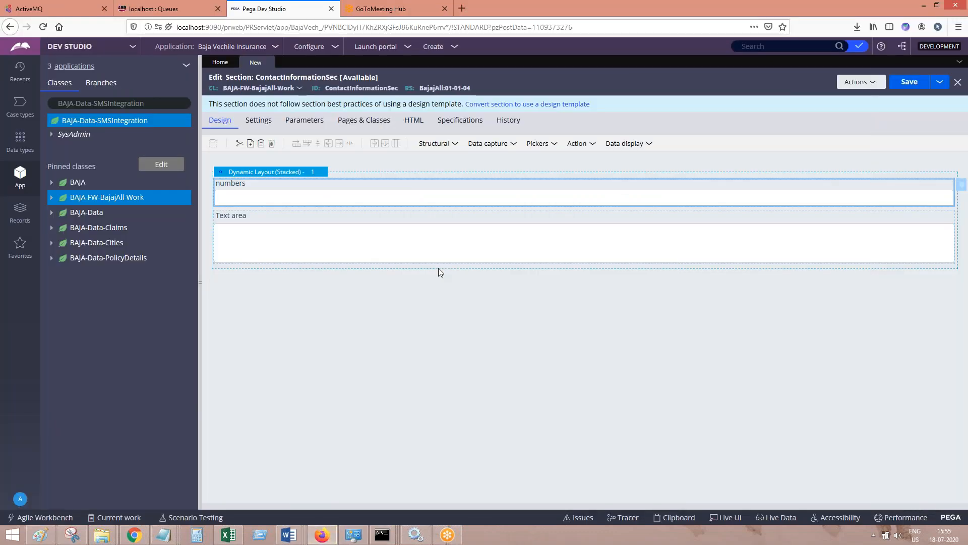
{"action": "left_click", "coordinate": [317, 540]}
{"action": "key", "text": "Return"}
{"action": "key", "text": "ctrl+v"}
{"action": "left_click", "coordinate": [320, 536]}
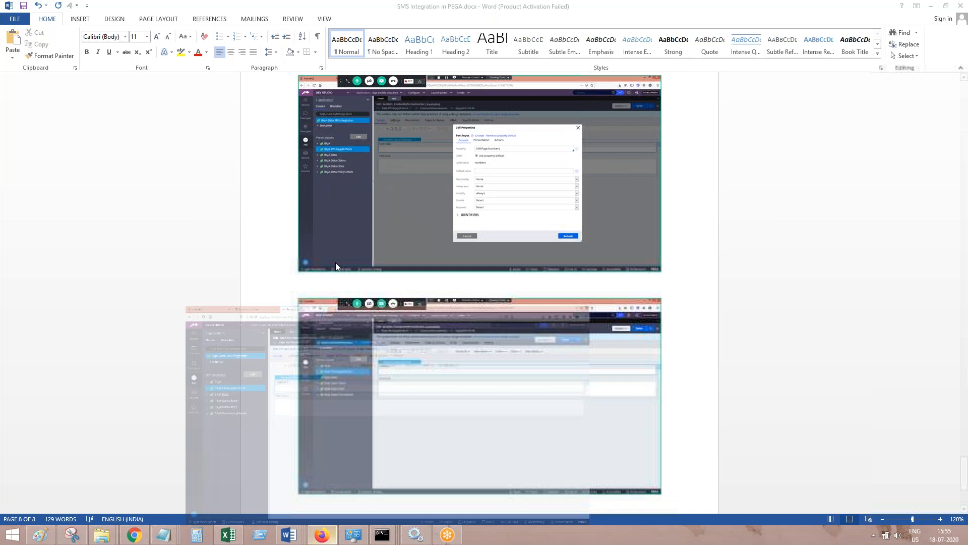
Set the Text area cell's property to .SMSPage.Message and submit its cell properties
{"action": "left_click", "coordinate": [962, 216]}
{"action": "type", "text": "."}
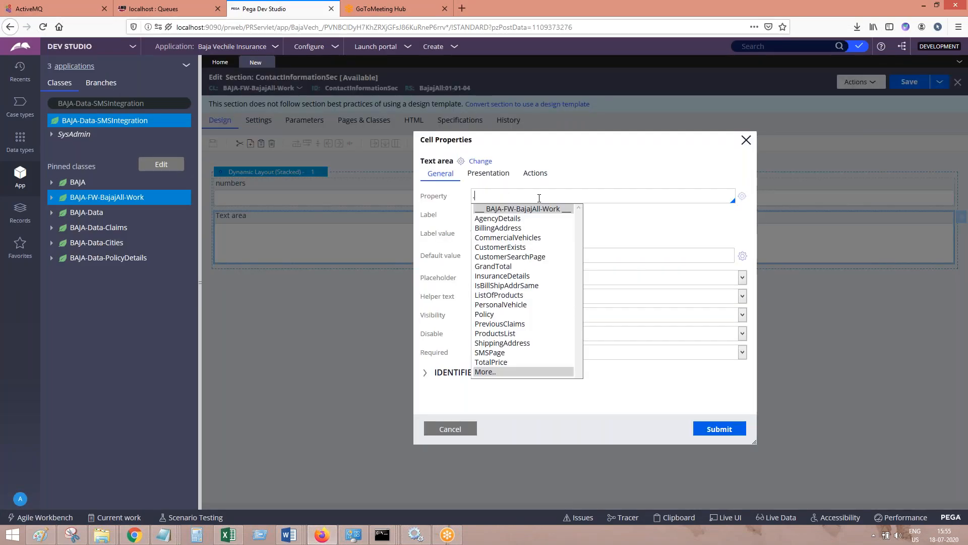
{"action": "key", "text": "Up"}
{"action": "key", "text": "Up"}
{"action": "key", "text": "Up"}
{"action": "key", "text": "Down"}
{"action": "key", "text": "Return"}
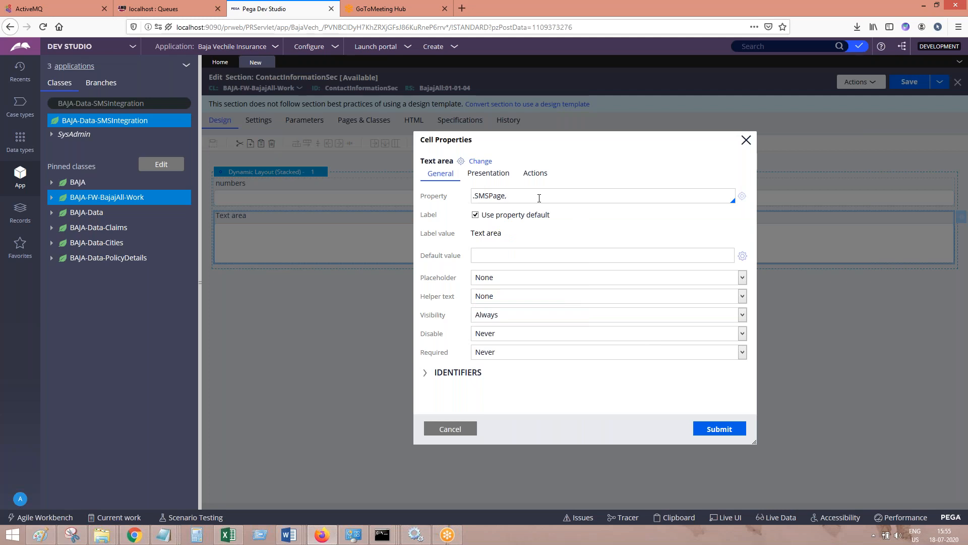
{"action": "type", "text": "te"}
{"action": "key", "text": "Down"}
{"action": "key", "text": "Down"}
{"action": "key", "text": "Down"}
{"action": "key", "text": "Return"}
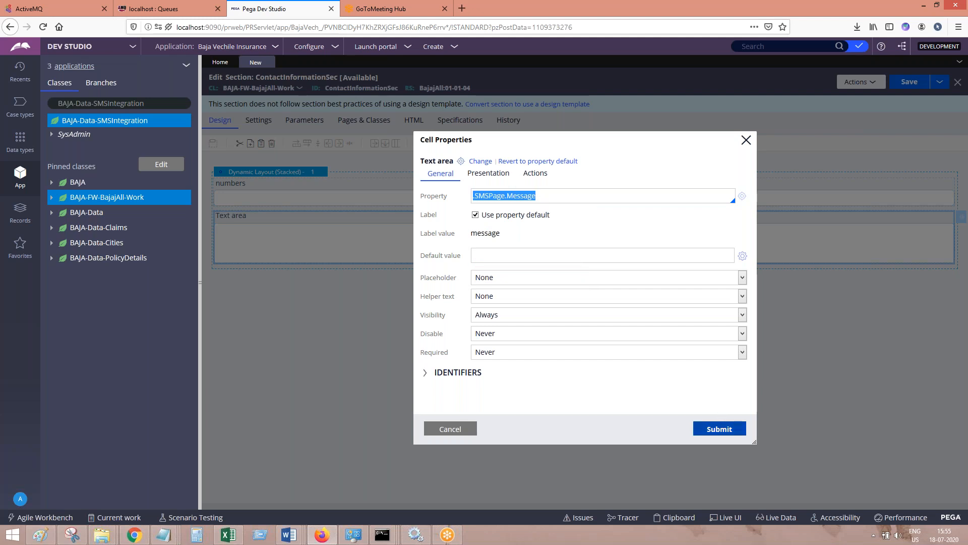
{"action": "left_click", "coordinate": [719, 428]}
Add the Text area Cell Properties screenshot to the SMS Integration in PEGA Word document, write "Submit" below it, and return to Pega
{"action": "mouse_move", "coordinate": [298, 538]}
{"action": "left_click", "coordinate": [509, 485]}
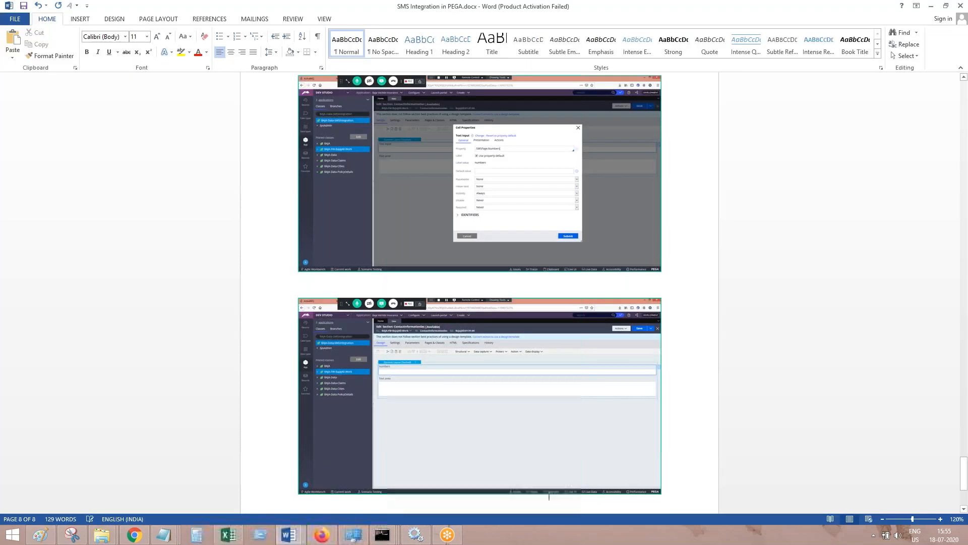
{"action": "scroll", "coordinate": [479, 303], "scroll_direction": "down", "scroll_amount": 10}
{"action": "key", "text": "BackSpace"}
{"action": "key", "text": "BackSpace"}
{"action": "key", "text": "BackSpace"}
{"action": "type", "text": "Submit"}
{"action": "key", "text": "Return"}
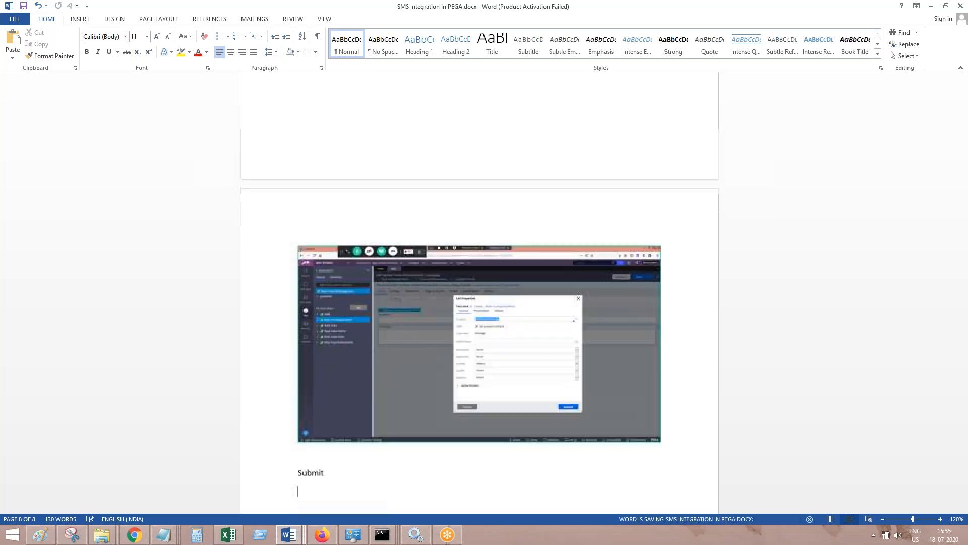
{"action": "left_click", "coordinate": [314, 541]}
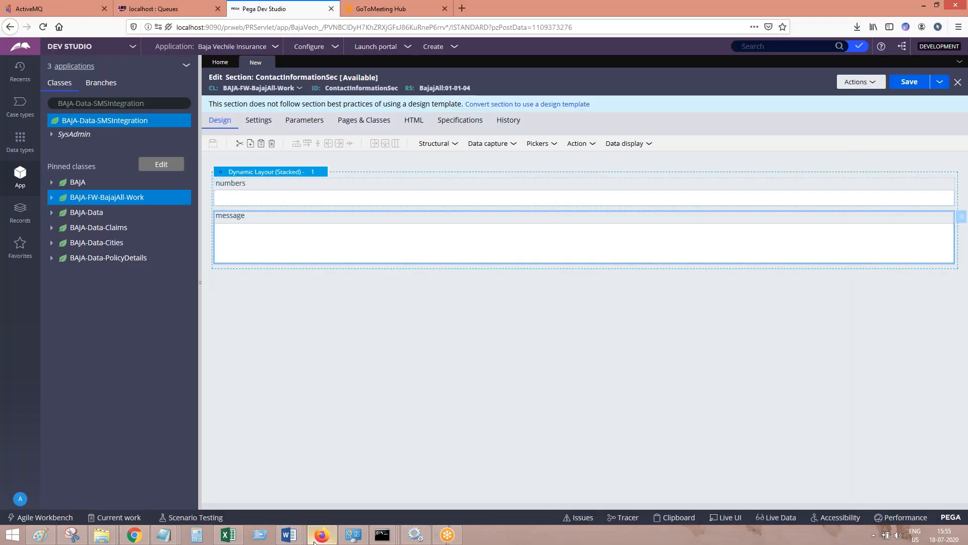
Paste the screenshot of the section with its numbers and message fields into the Word document and write "Save. Done." below it
{"action": "key", "text": "ctrl+s"}
{"action": "left_click", "coordinate": [322, 538]}
{"action": "key", "text": "ctrl+v"}
{"action": "key", "text": "Return"}
{"action": "type", "text": "Save. Done."}
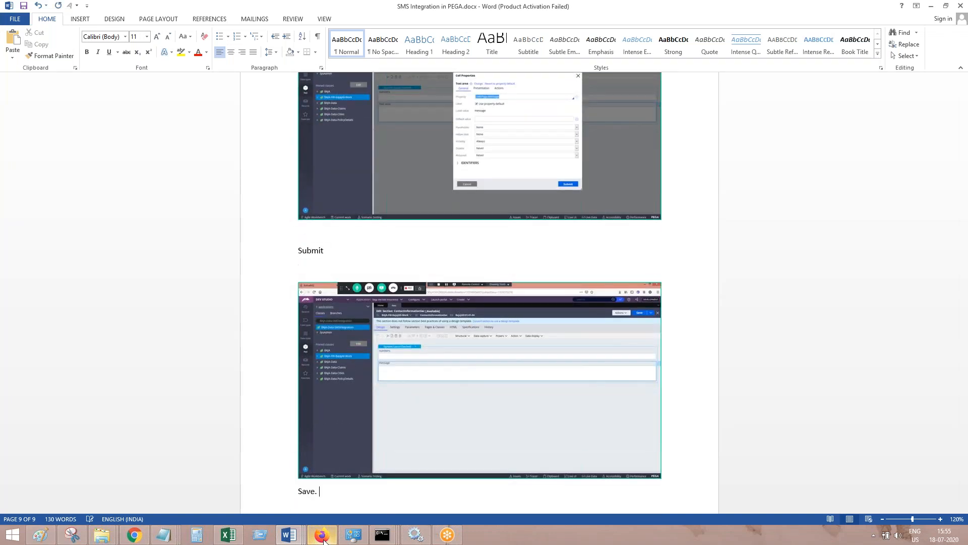
Add the line "Create a flow action" to the Word document, save it, and return to Pega to save the ContactInformationSec section
{"action": "key", "text": "Return"}
{"action": "key", "text": "Return"}
{"action": "type", "text": "Create"}
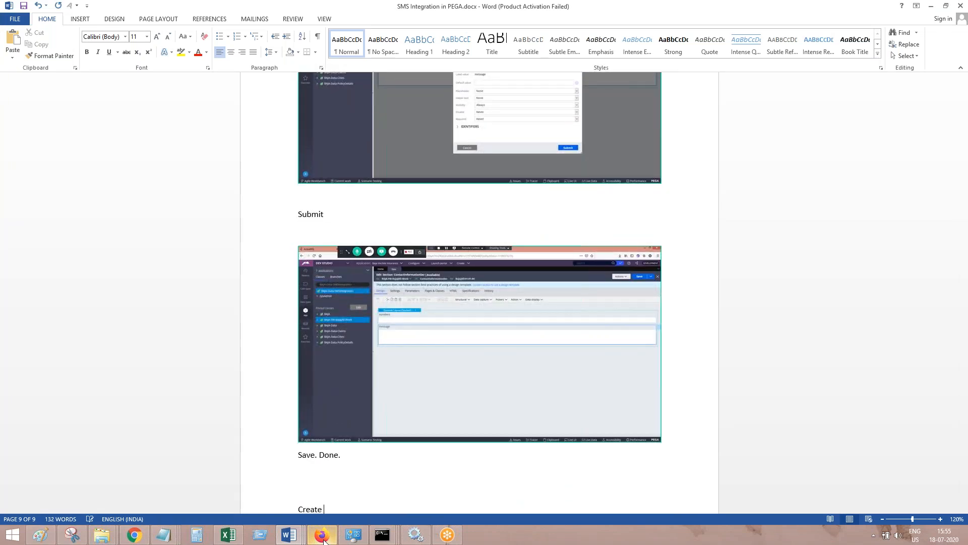
{"action": "type", "text": "  a flow action"}
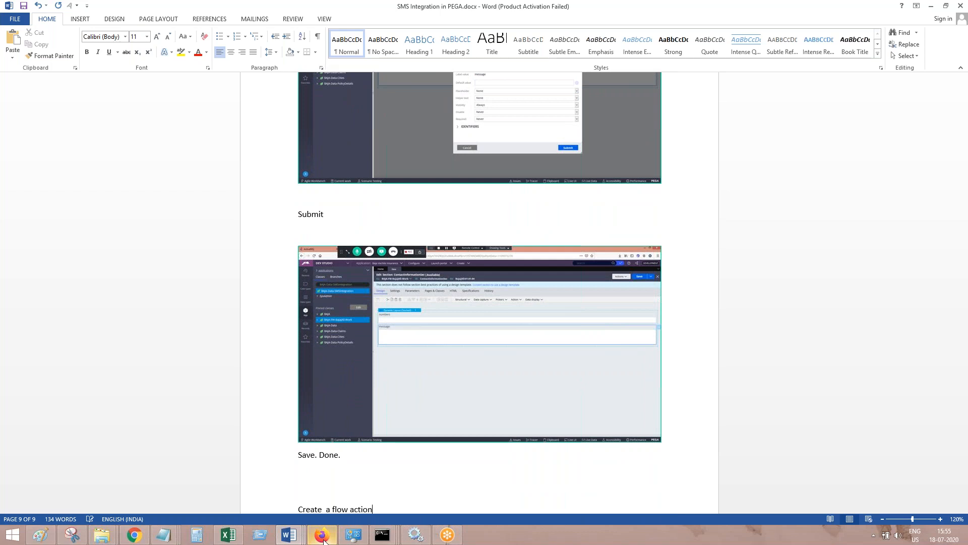
{"action": "key", "text": "Return"}
{"action": "key", "text": "ctrl+s"}
{"action": "left_click", "coordinate": [323, 539]}
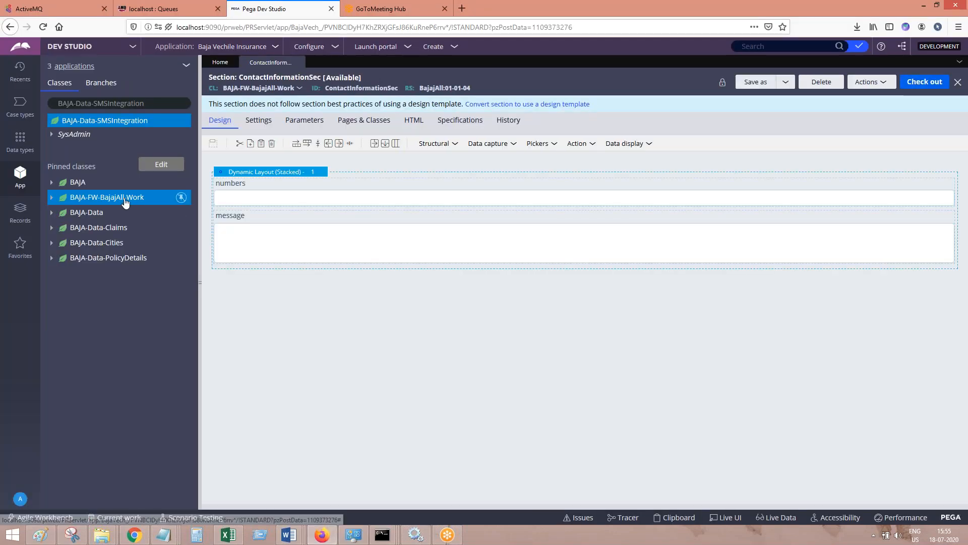
Create and open a Flow Action labelled ContactInforamtionFA in the BAJA-FW-BajajAll-Work class
{"action": "left_click", "coordinate": [126, 201]}
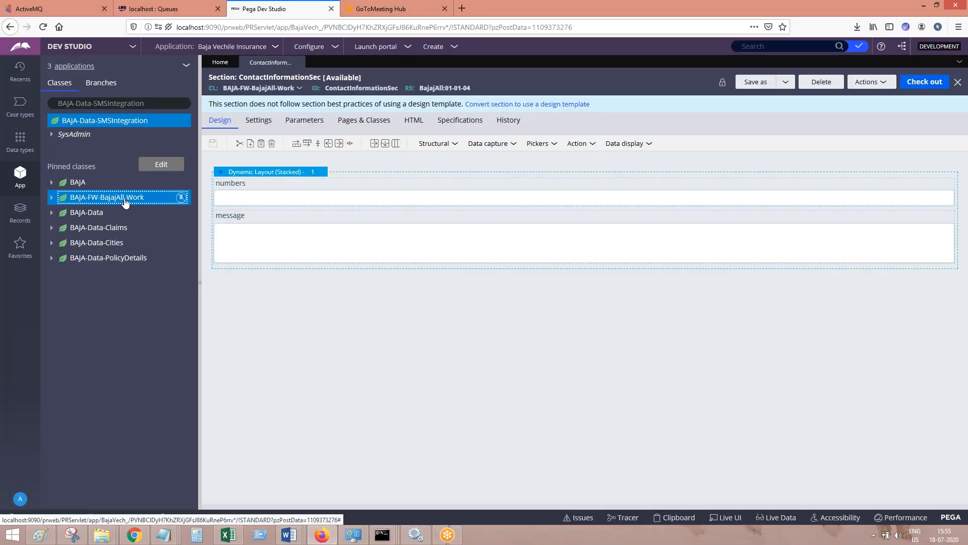
{"action": "right_click", "coordinate": [126, 201]}
{"action": "mouse_move", "coordinate": [172, 213]}
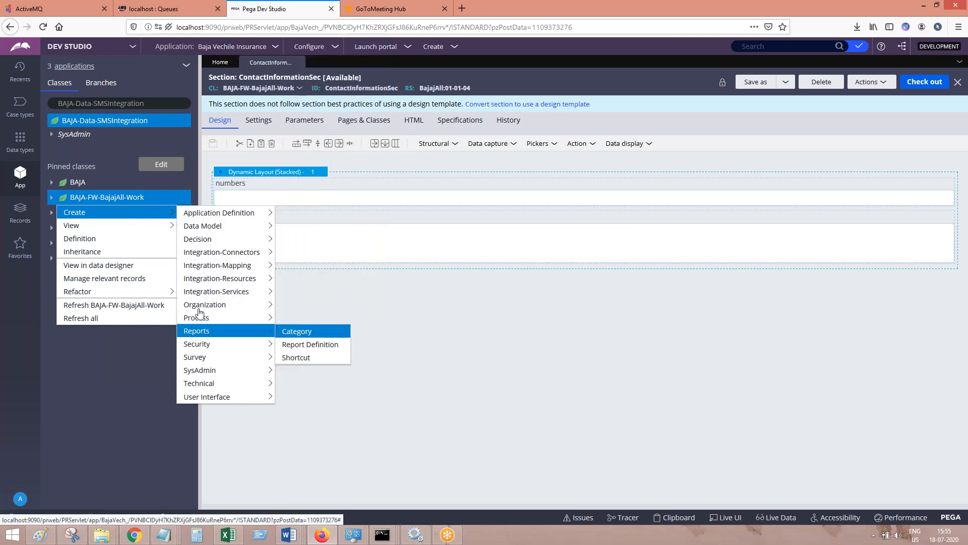
{"action": "mouse_move", "coordinate": [203, 319]}
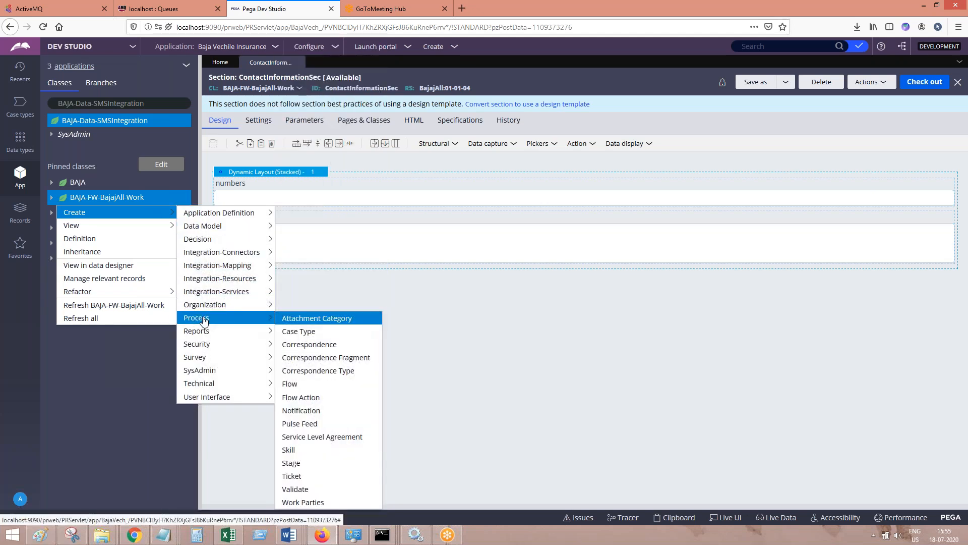
{"action": "left_click", "coordinate": [336, 398]}
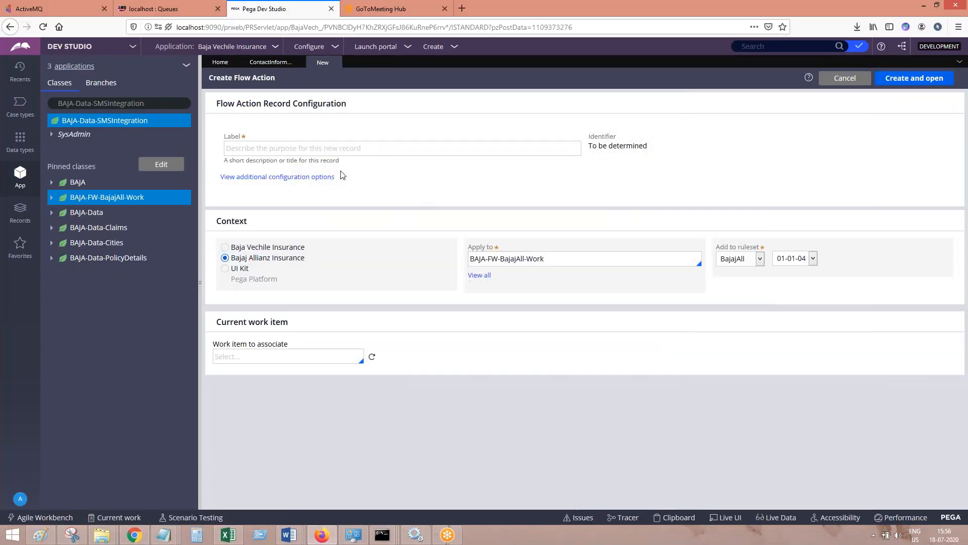
{"action": "left_click", "coordinate": [332, 148]}
{"action": "type", "text": "Cu"}
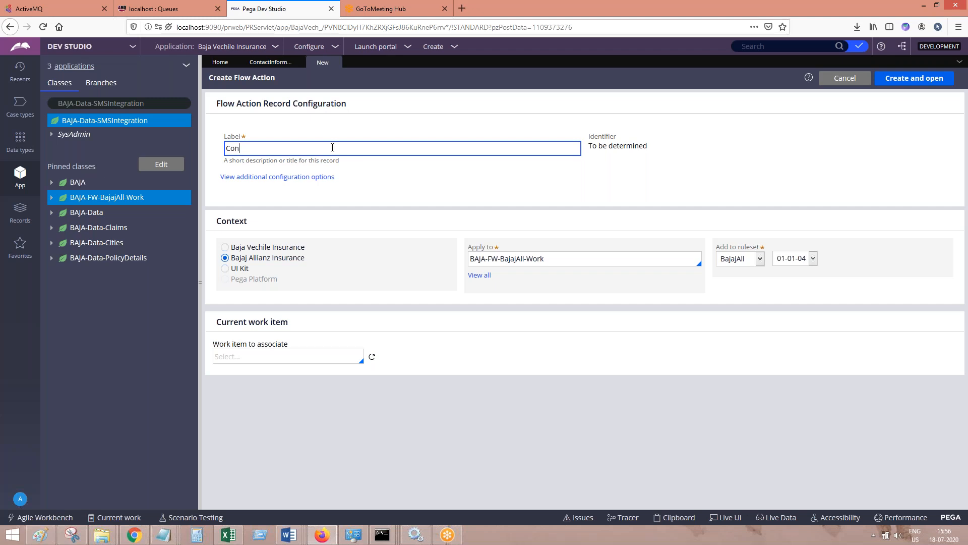
{"action": "type", "text": "ntactInforamtionFA"}
{"action": "key", "text": "Tab"}
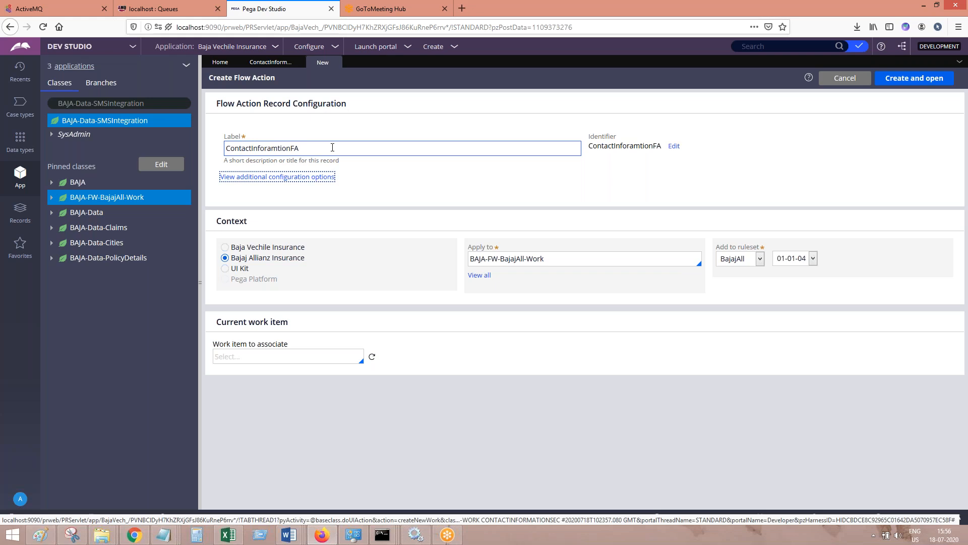
{"action": "left_click", "coordinate": [914, 78]}
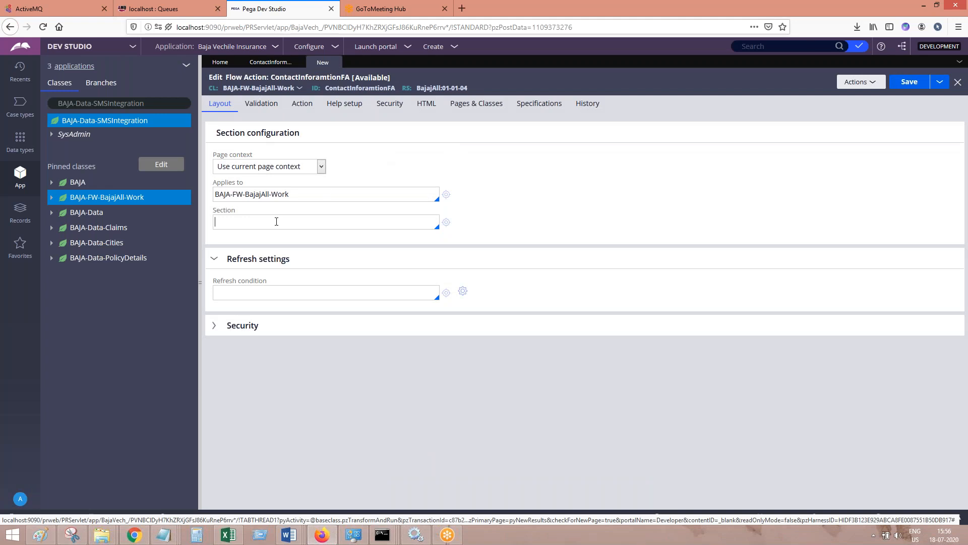
Set the flow action's section to ContactInformationSec and save the flow action
{"action": "type", "text": "ContactInformationSec"}
{"action": "key", "text": "Return"}
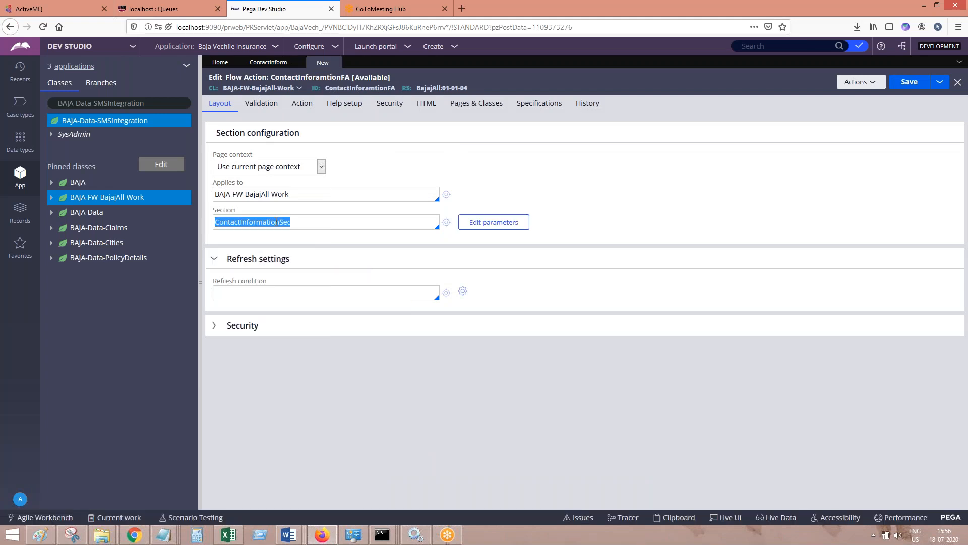
{"action": "left_click", "coordinate": [907, 83]}
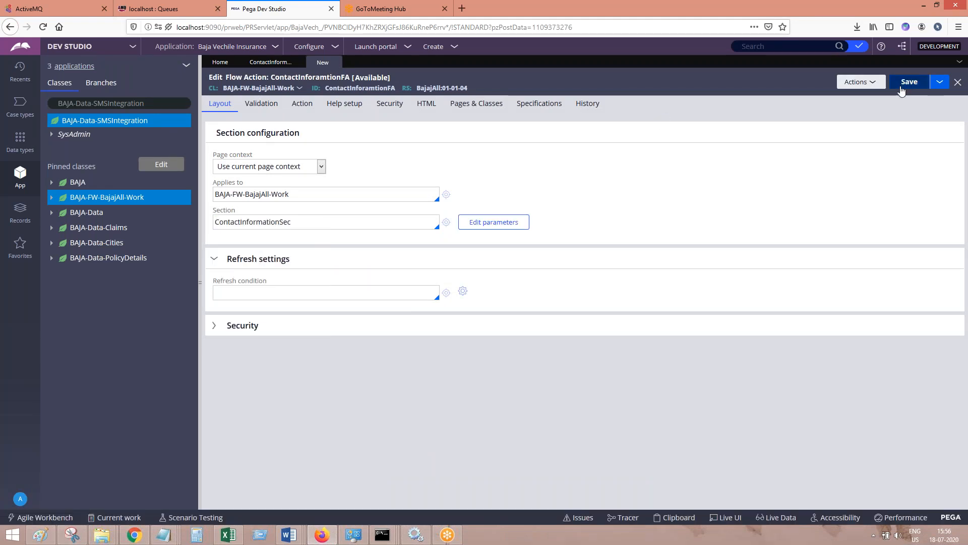
Document the flow action's section setup in the Word document with the note "Save. Done.", save the document, and return to Pega
{"action": "left_click", "coordinate": [322, 536]}
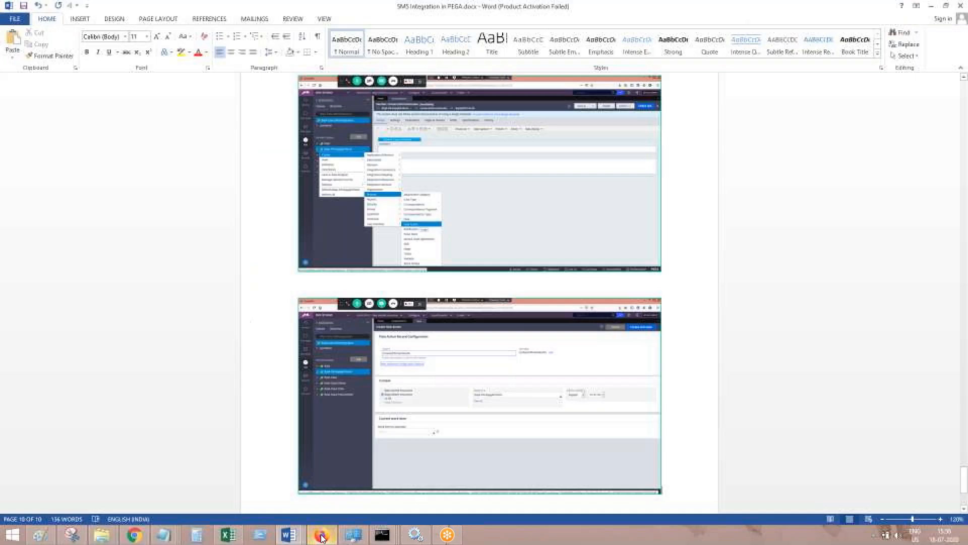
{"action": "type", "text": "ave. Done."}
{"action": "key", "text": "Return"}
{"action": "key", "text": "ctrl+s"}
{"action": "left_click", "coordinate": [322, 536]}
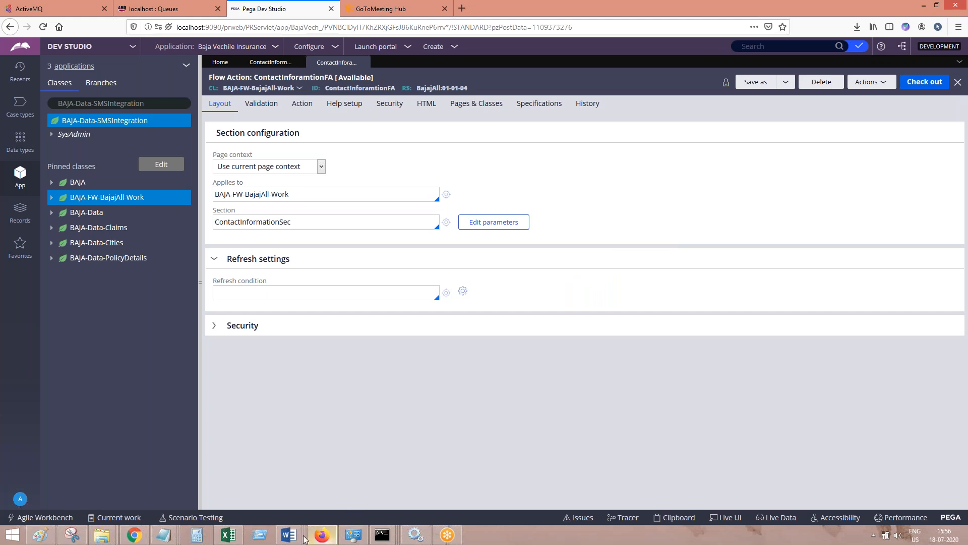
Add a line to the Word document about creating a pre processing data transform to set API properties, and return to Pega
{"action": "mouse_move", "coordinate": [290, 534]}
{"action": "left_click", "coordinate": [516, 493]}
{"action": "key", "text": "Return"}
{"action": "type", "text": "Let'"}
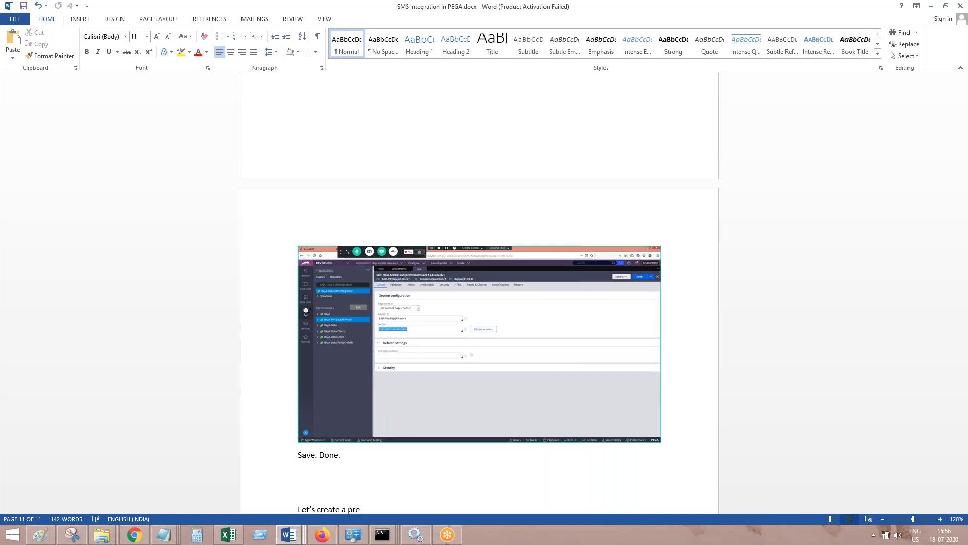
{"action": "type", "text": "processing data transform, to set A"}
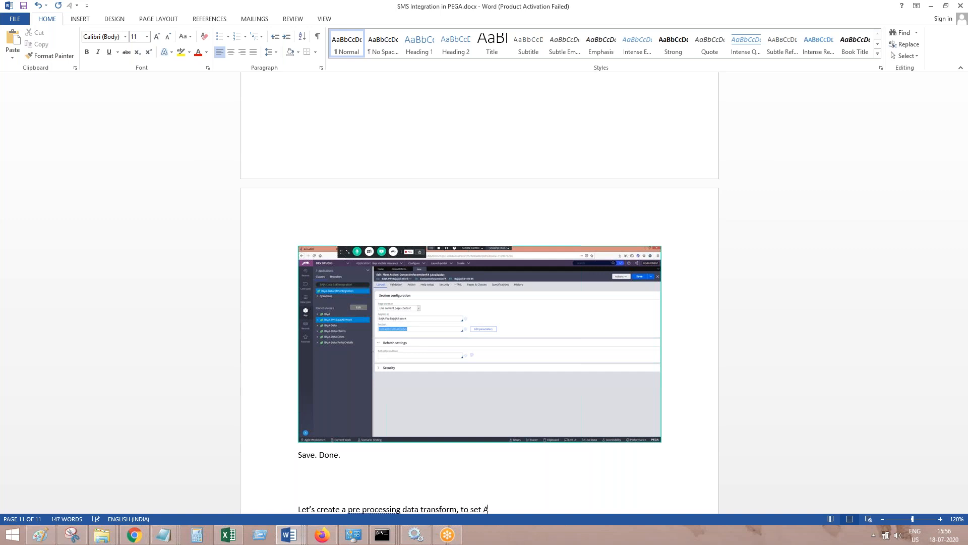
{"action": "type", "text": "PI properties."}
{"action": "key", "text": "Return"}
{"action": "key", "text": "Return"}
{"action": "left_click", "coordinate": [322, 534]}
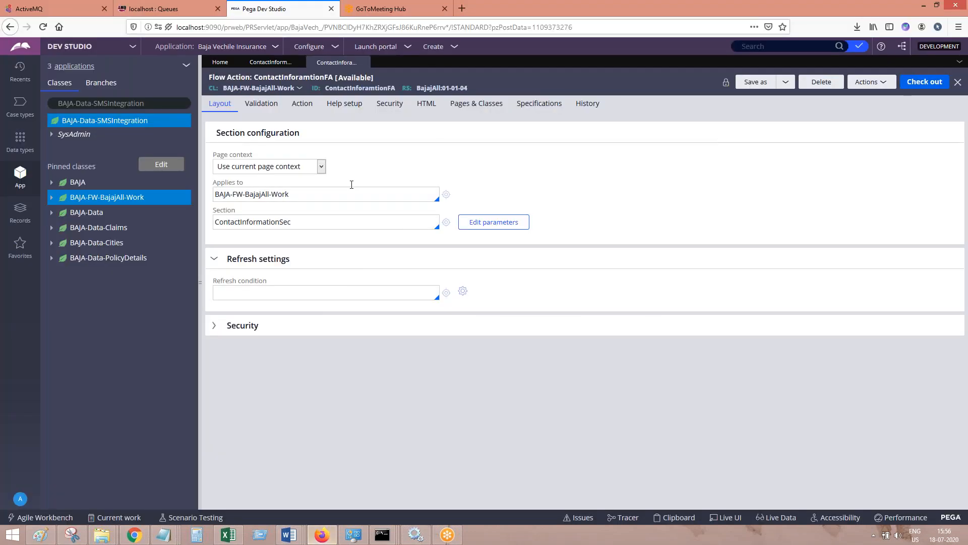
Check out the flow action, set its pre-processing data transform to SetAPIProp, and open the creation form for that data transform
{"action": "left_click", "coordinate": [301, 105]}
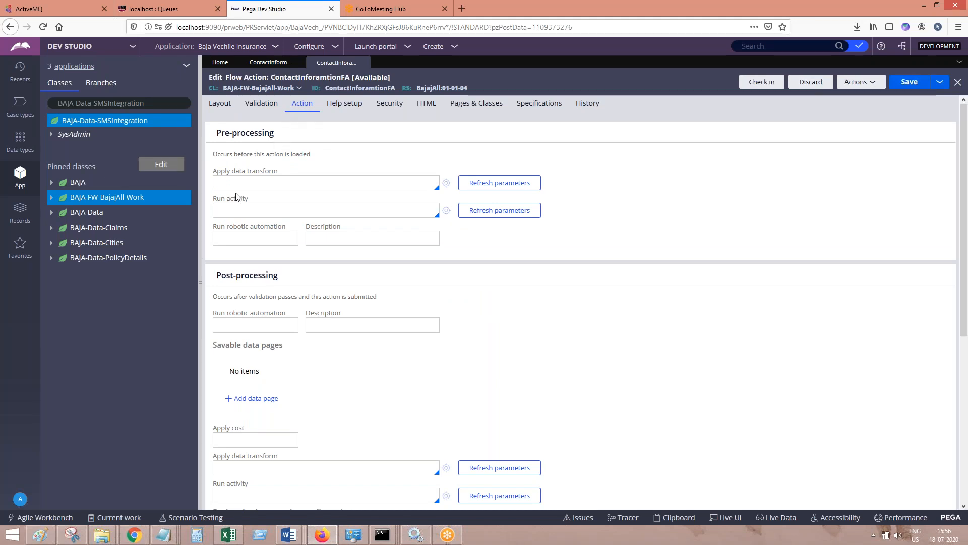
{"action": "left_click", "coordinate": [359, 187]}
{"action": "type", "text": "Set"}
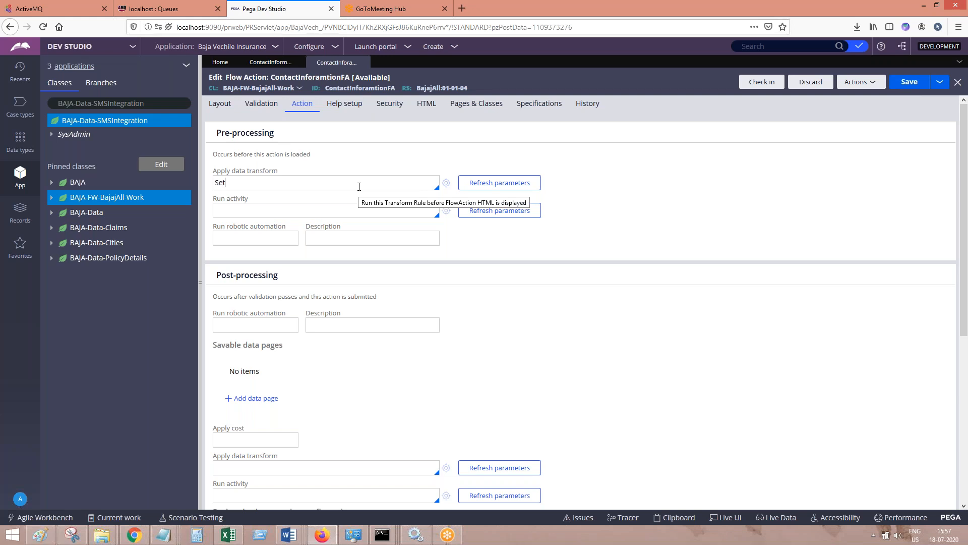
{"action": "type", "text": "APIProp"}
{"action": "left_click", "coordinate": [446, 186]}
{"action": "left_click", "coordinate": [445, 185]}
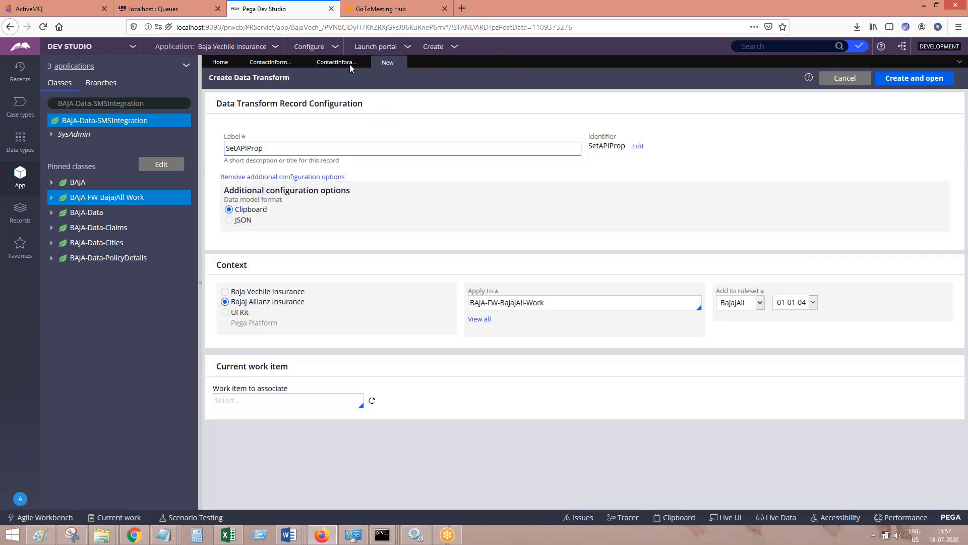
Capture the flow action's pre-processing setup and the data transform creation form in the Word document, and return to Pega
{"action": "left_click", "coordinate": [350, 64]}
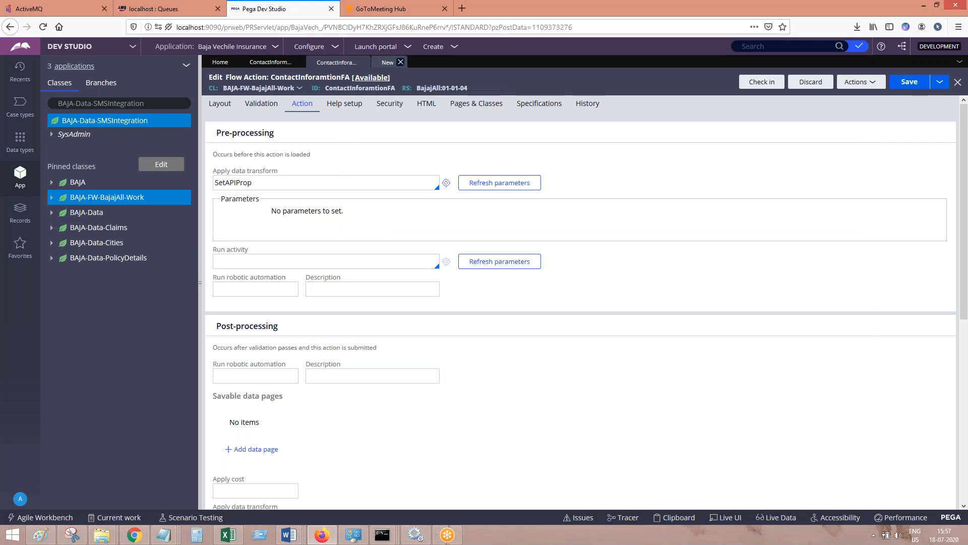
{"action": "left_click", "coordinate": [388, 62]}
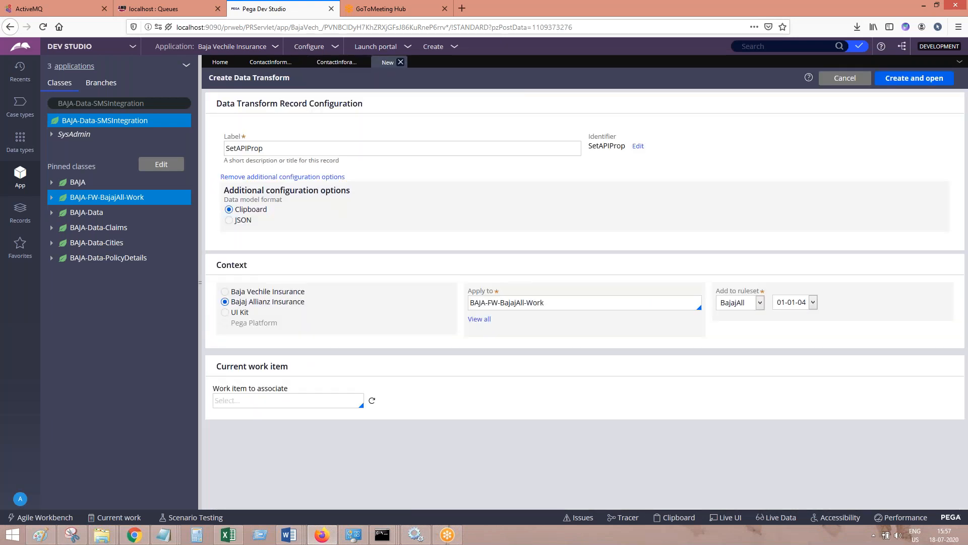
{"action": "left_click", "coordinate": [323, 534]}
{"action": "left_click", "coordinate": [325, 534]}
Create and open the SetAPIProp data transform in the BAJA-FW-BajajAll-Work class, switching briefly to the Word document and back to Pega
{"action": "left_click", "coordinate": [903, 78]}
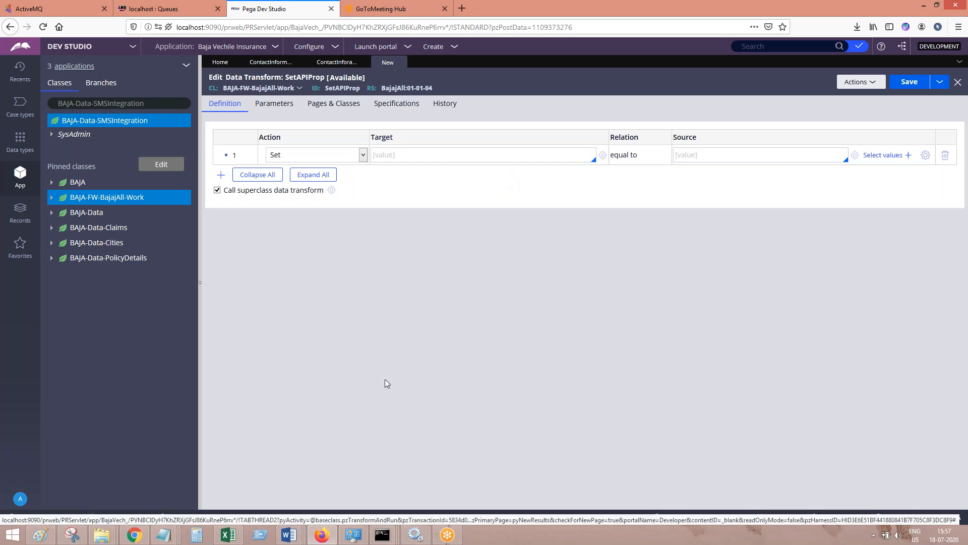
{"action": "left_click", "coordinate": [327, 534]}
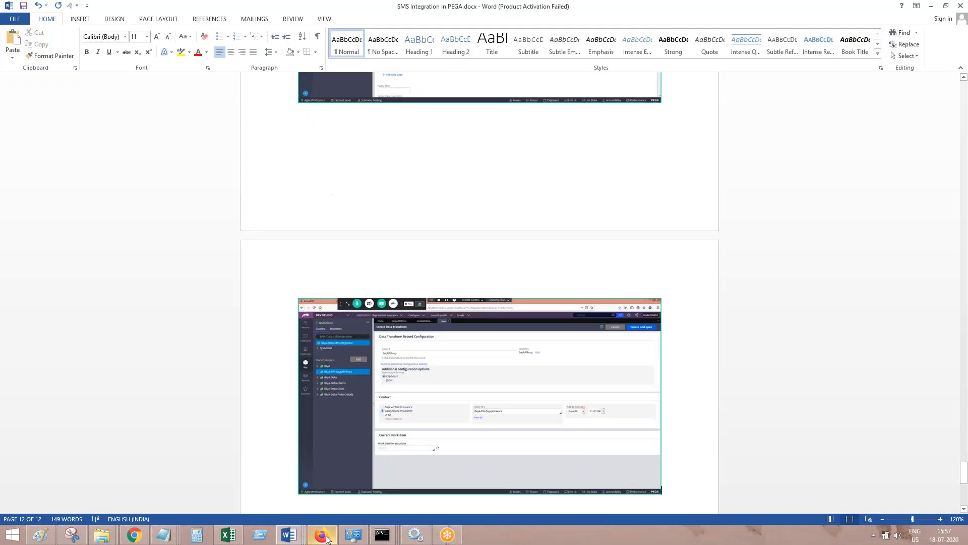
{"action": "left_click", "coordinate": [323, 534]}
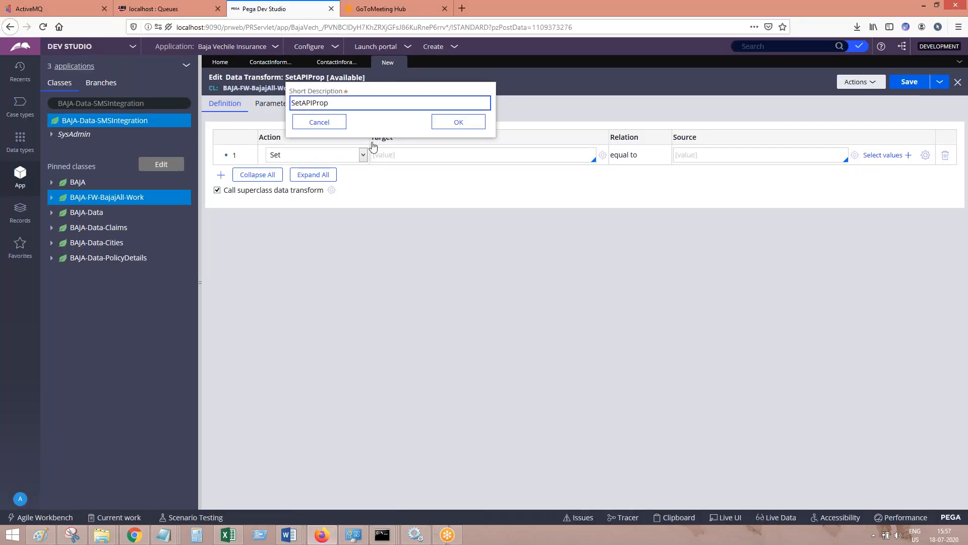
Confirm the data transform's short description and set the first row's target to .SMSPage.Authorization
{"action": "left_click", "coordinate": [459, 123]}
{"action": "type", "text": ".SMSPage"}
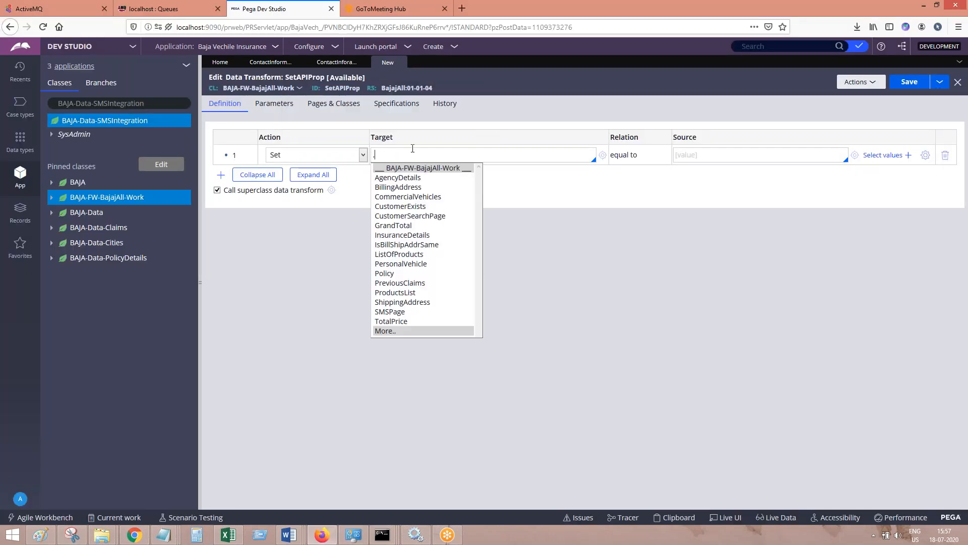
{"action": "key", "text": "Return"}
{"action": "type", "text": "."}
{"action": "key", "text": "Down"}
{"action": "key", "text": "Down"}
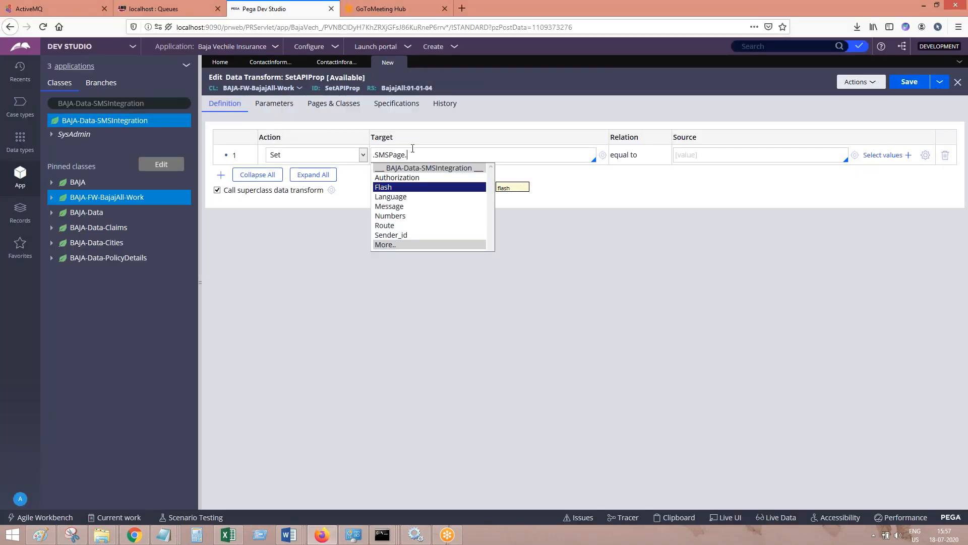
{"action": "key", "text": "Return"}
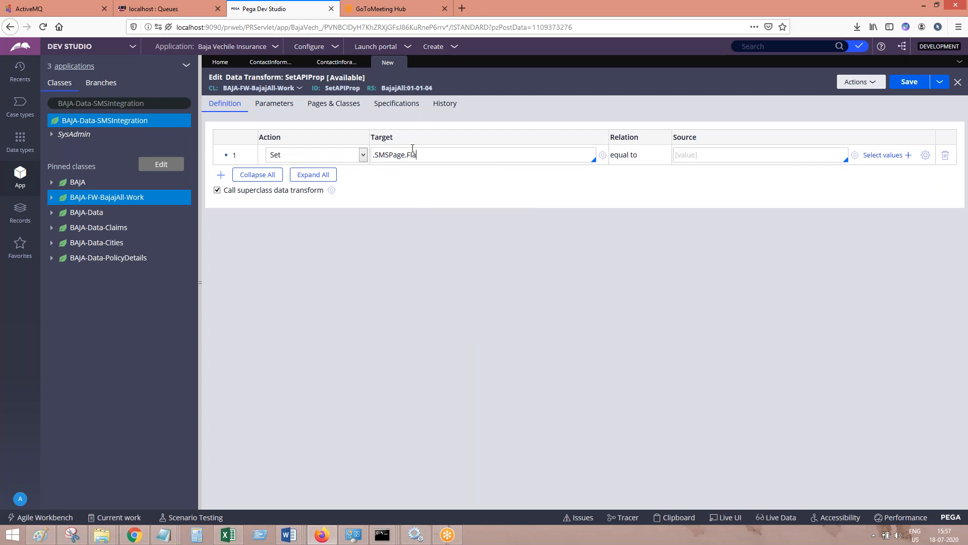
{"action": "key", "text": "Down"}
{"action": "key", "text": "Return"}
{"action": "left_click", "coordinate": [676, 155]}
Copy the API authorization key from the Fast2SMS page in Chrome and paste it in quotes as the .SMSPage.Authorization source in Pega
{"action": "type", "text": "\""}
{"action": "left_click", "coordinate": [145, 538]}
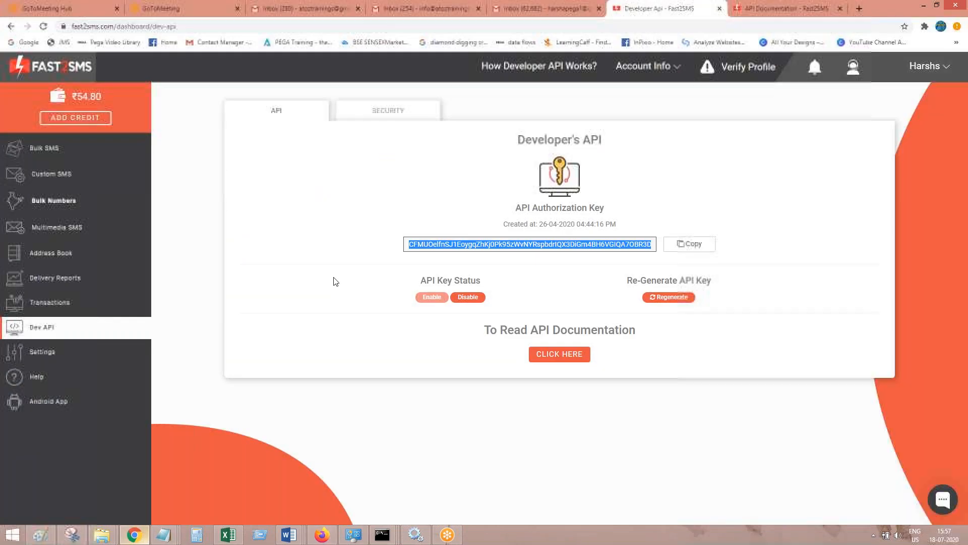
{"action": "left_click", "coordinate": [659, 299]}
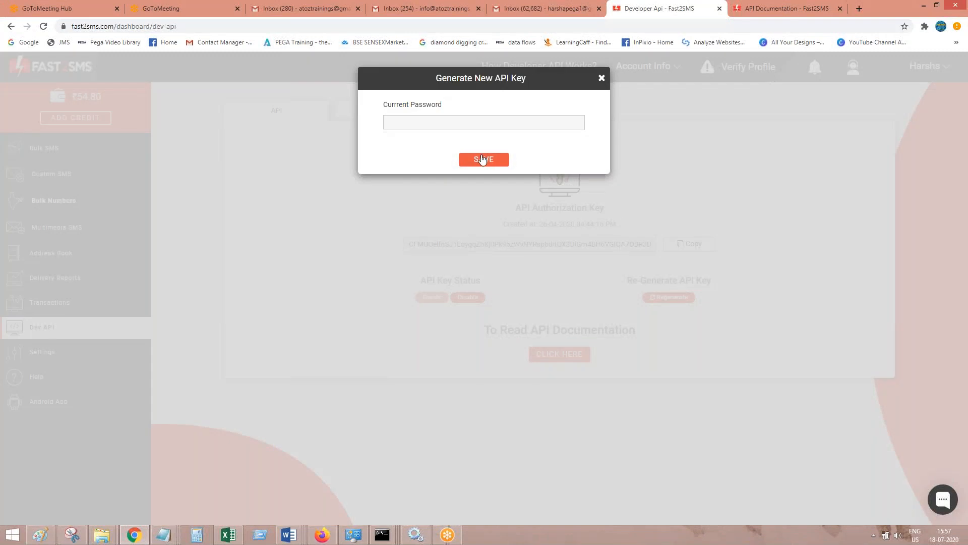
{"action": "left_click", "coordinate": [602, 78]}
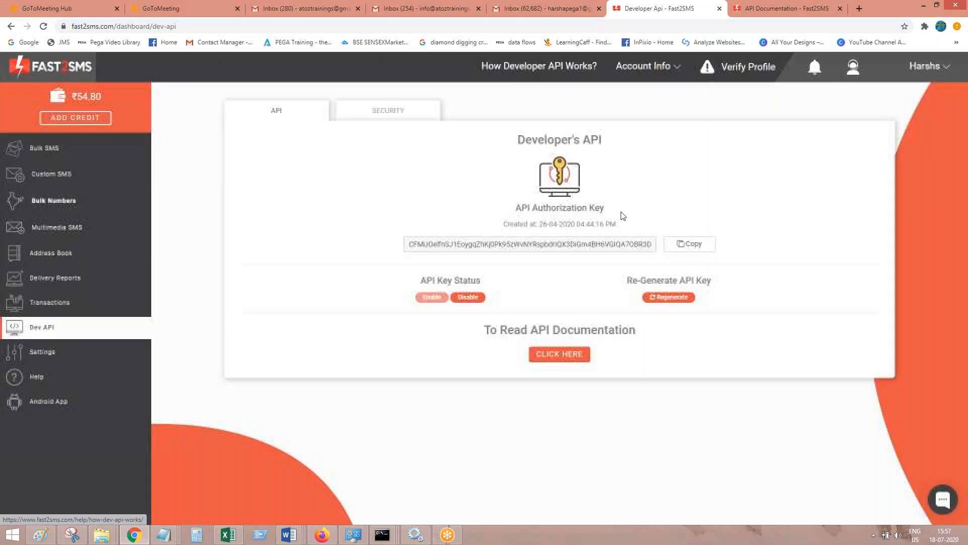
{"action": "left_click", "coordinate": [675, 248]}
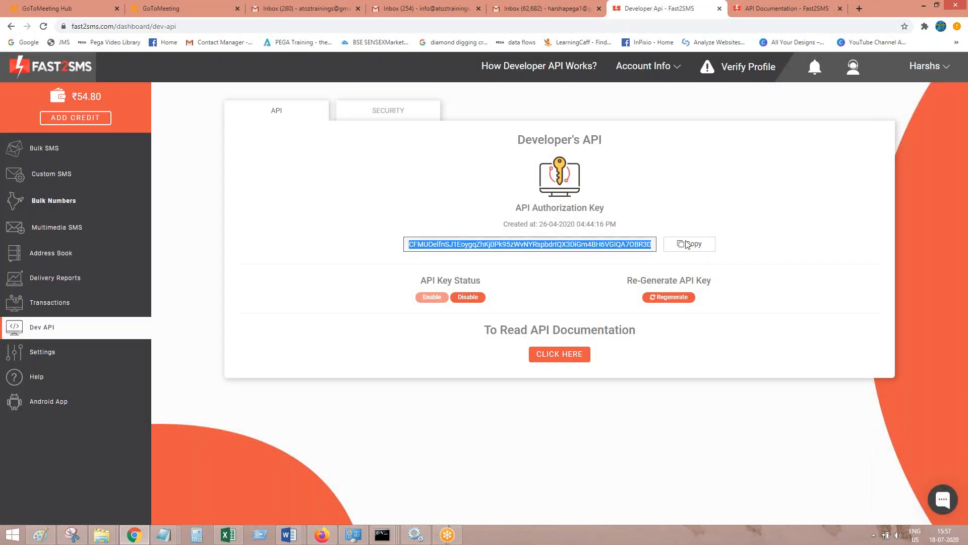
{"action": "left_click", "coordinate": [927, 2]}
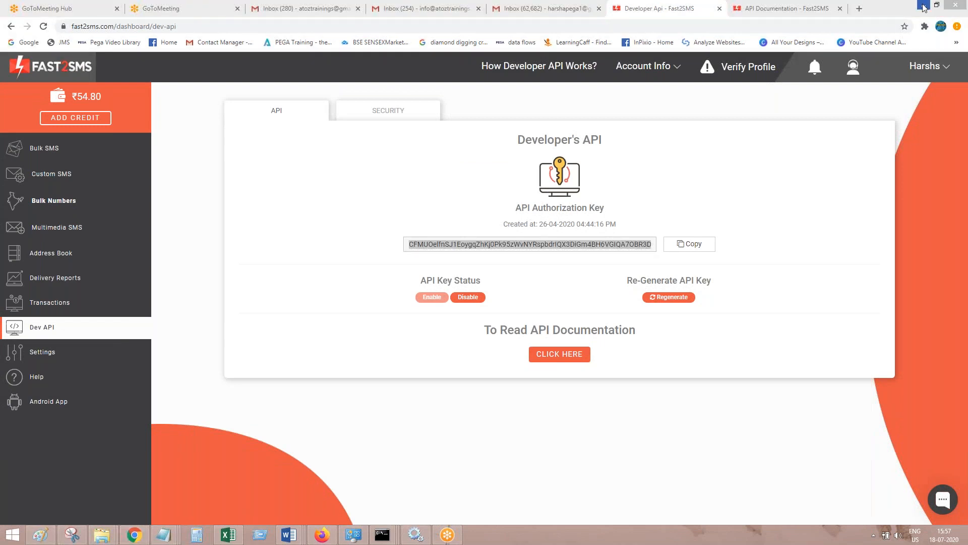
{"action": "key", "text": "ctrl+v"}
{"action": "type", "text": "\""}
{"action": "key", "text": "Home"}
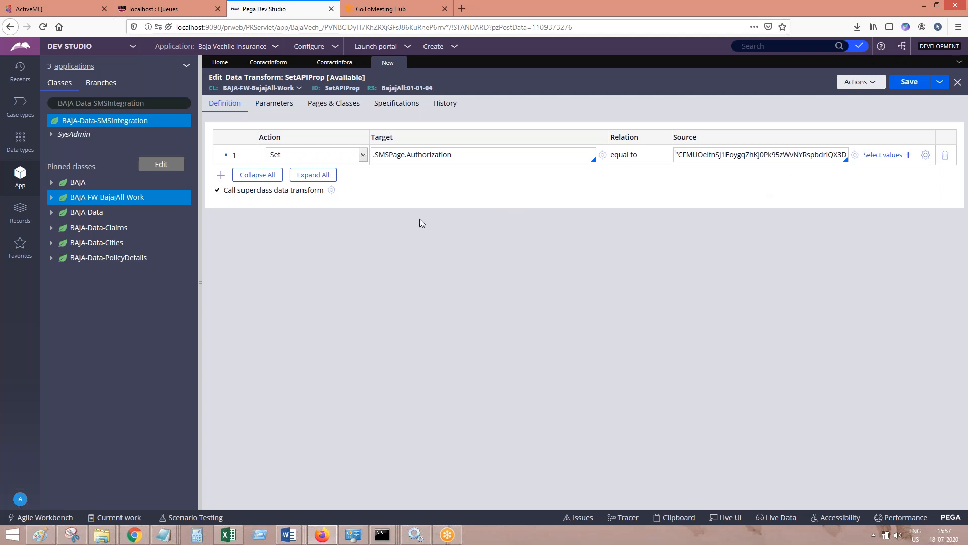
Add a second row that sets .SMSPage.Language to "english"
{"action": "left_click", "coordinate": [220, 174]}
{"action": "left_click", "coordinate": [394, 176]}
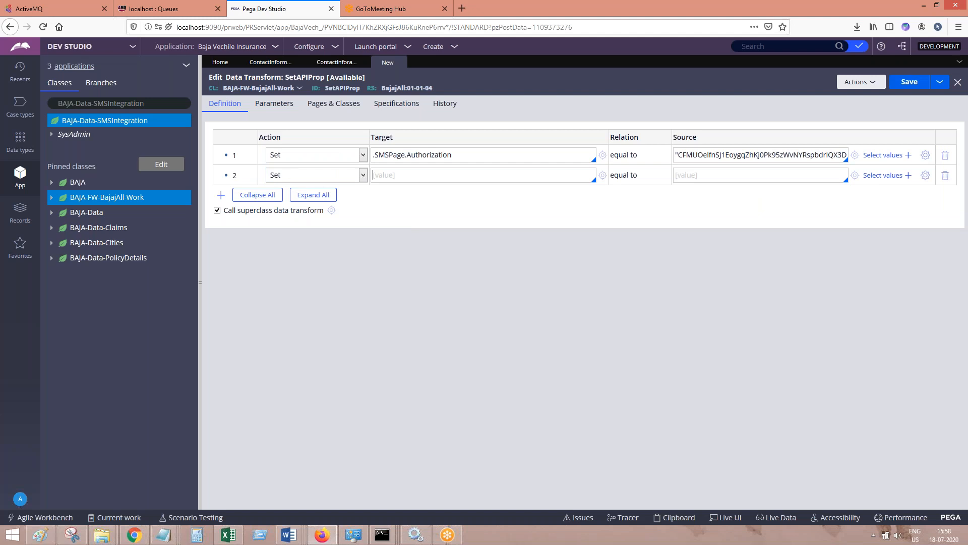
{"action": "type", "text": ".ShippingAddress"}
{"action": "key", "text": "Return"}
{"action": "key", "text": "ctrl+a"}
{"action": "type", "text": ".sm"}
{"action": "key", "text": "Return"}
{"action": "type", "text": "."}
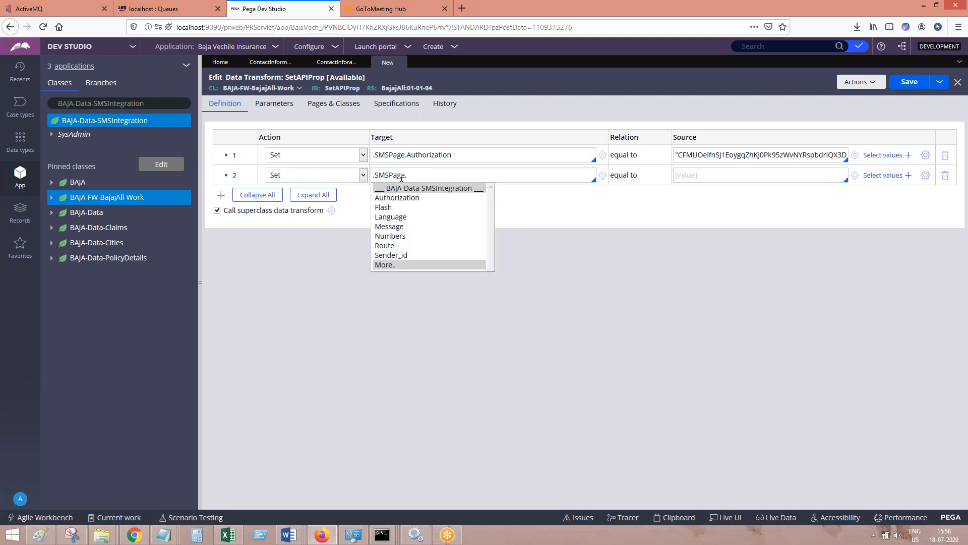
{"action": "left_click", "coordinate": [397, 218]}
{"action": "type", "text": "\"english"}
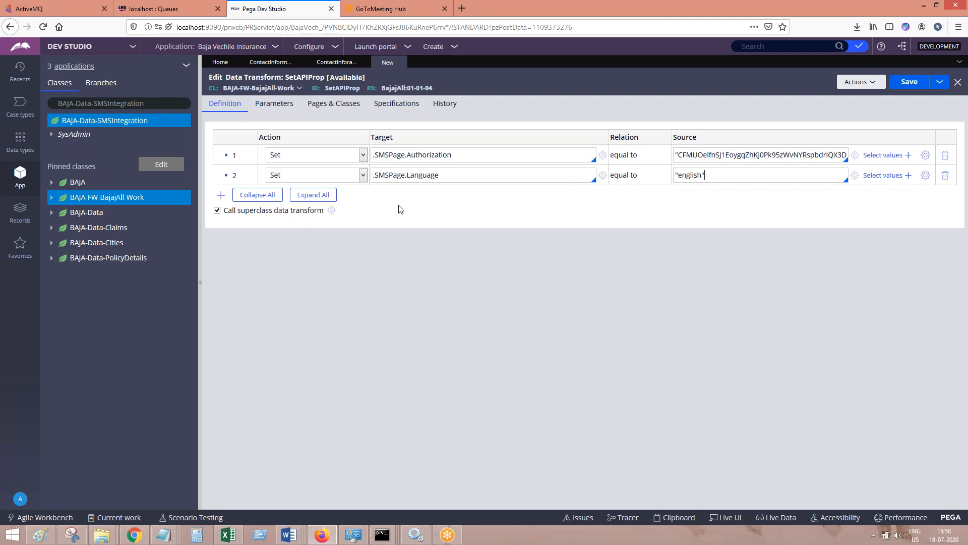
Add a third row to the data transform and set its target to .SMSPage.Route
{"action": "left_click", "coordinate": [220, 195]}
{"action": "left_click", "coordinate": [401, 195]}
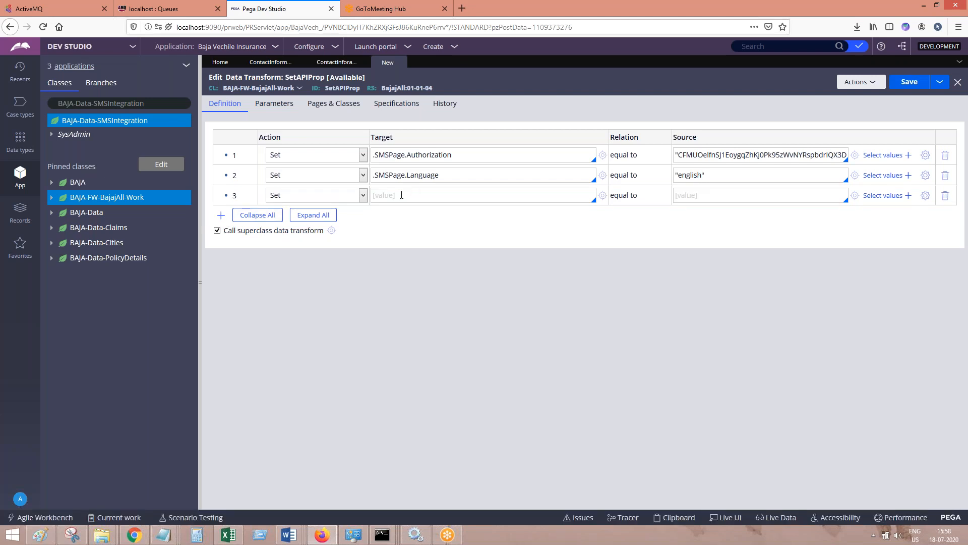
{"action": "type", "text": ".SMSPage"}
{"action": "key", "text": "Return"}
{"action": "type", "text": "."}
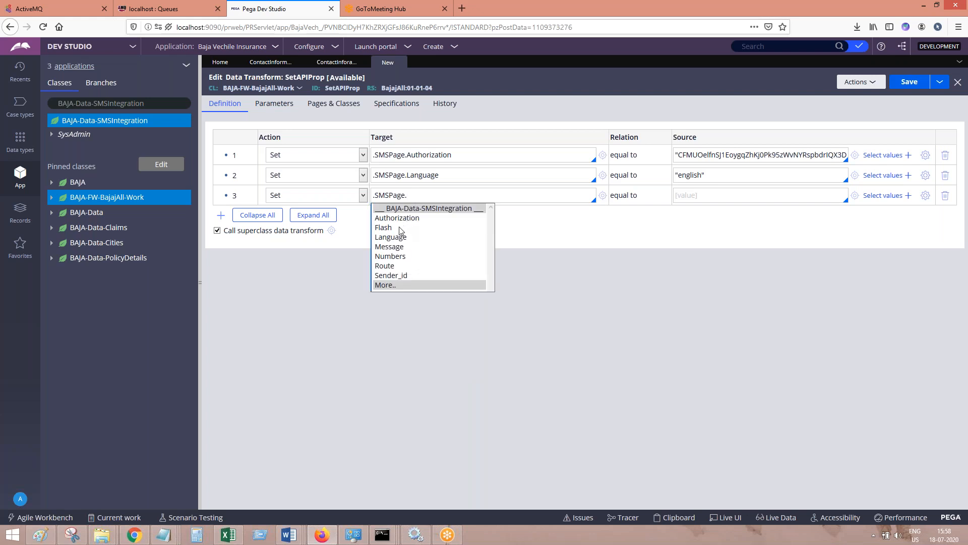
{"action": "left_click", "coordinate": [394, 266]}
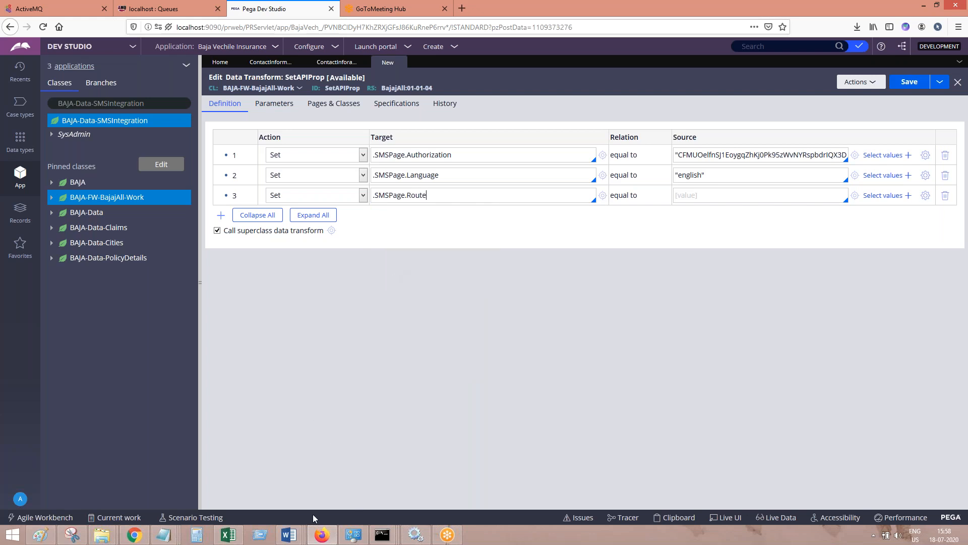
Check the parameter list in Notepad and copy the default sender id FSTSMS from the Fast2SMS API documentation in Chrome
{"action": "left_click", "coordinate": [166, 536]}
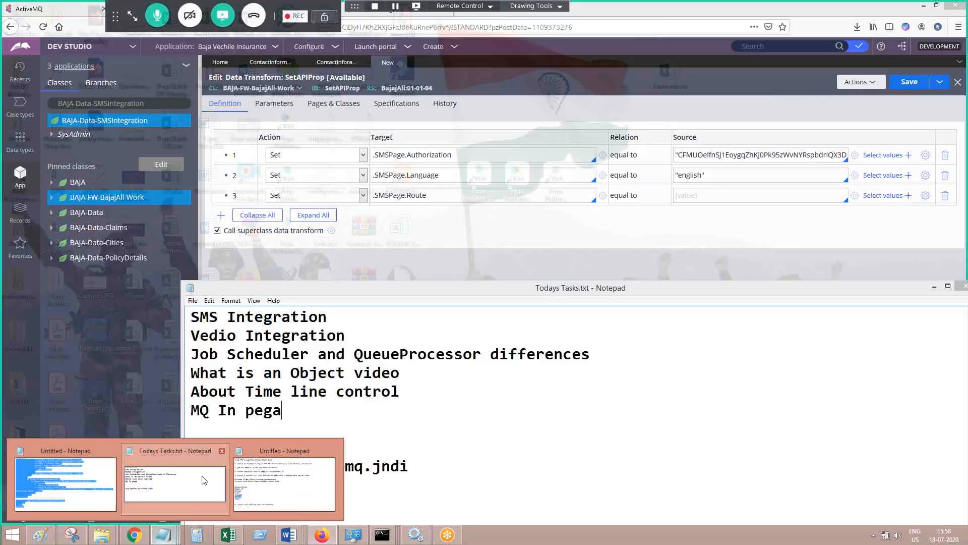
{"action": "left_click", "coordinate": [304, 480]}
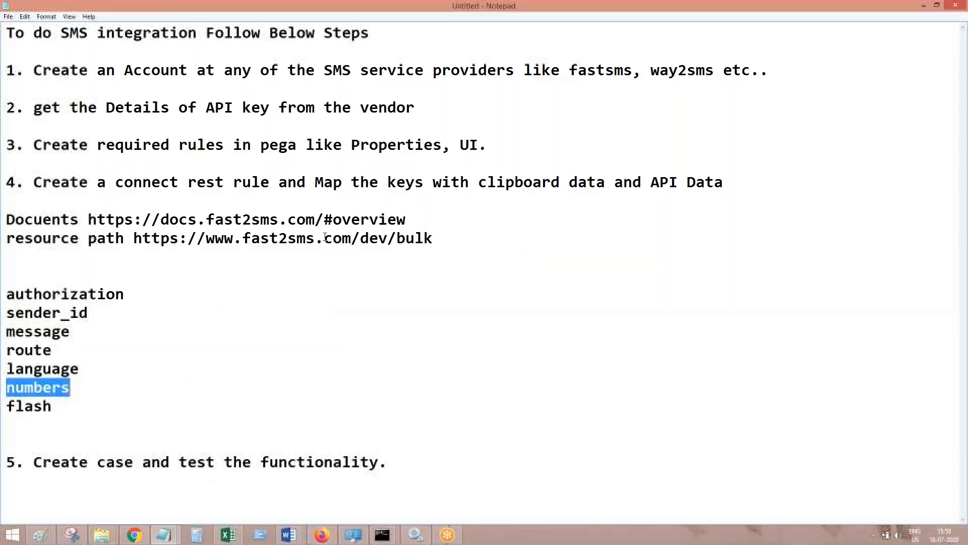
{"action": "left_click", "coordinate": [429, 220]}
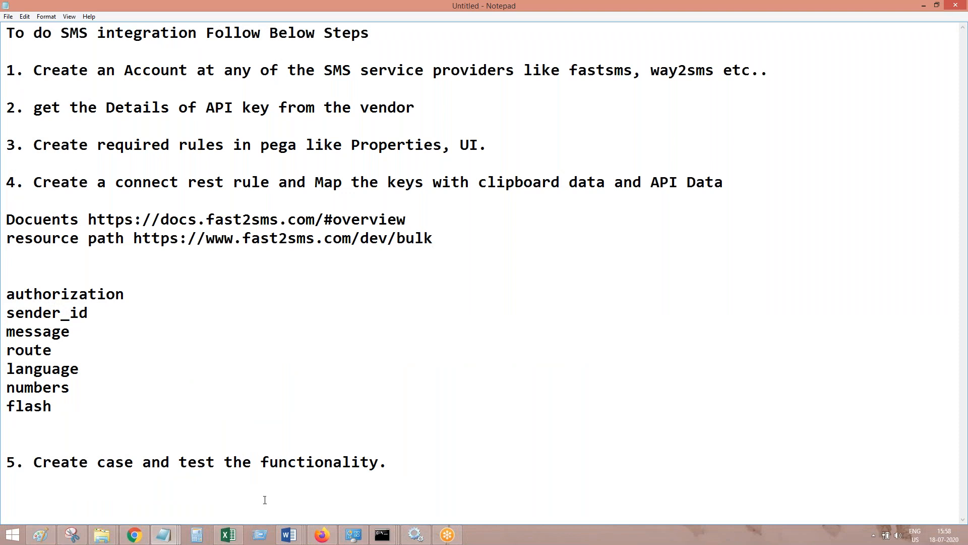
{"action": "left_click", "coordinate": [134, 535]}
{"action": "left_click", "coordinate": [763, 8]}
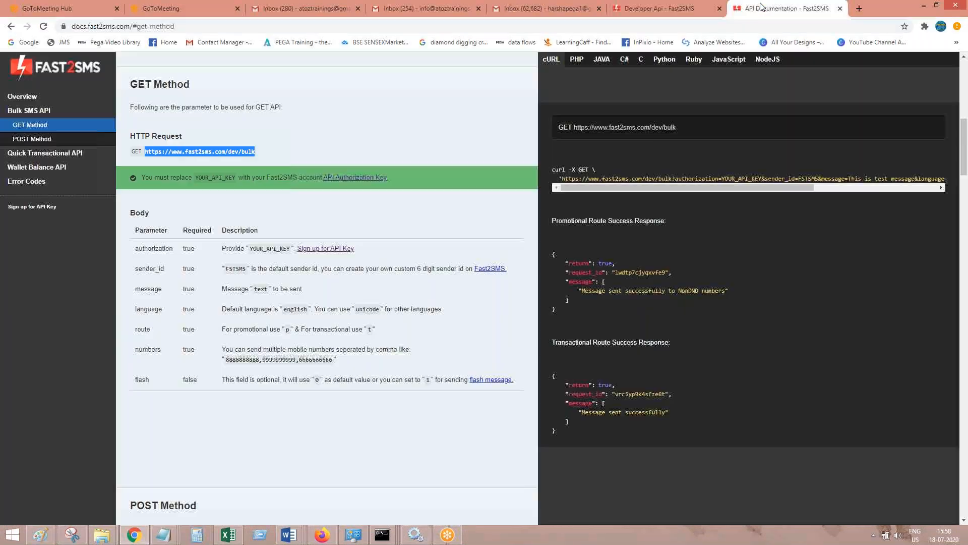
{"action": "double_click", "coordinate": [235, 269]}
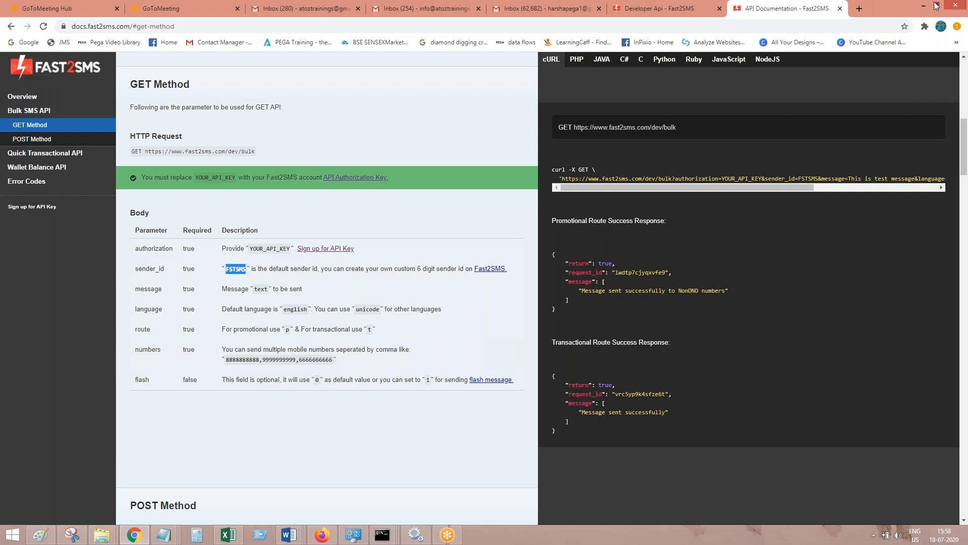
{"action": "left_click", "coordinate": [925, 9]}
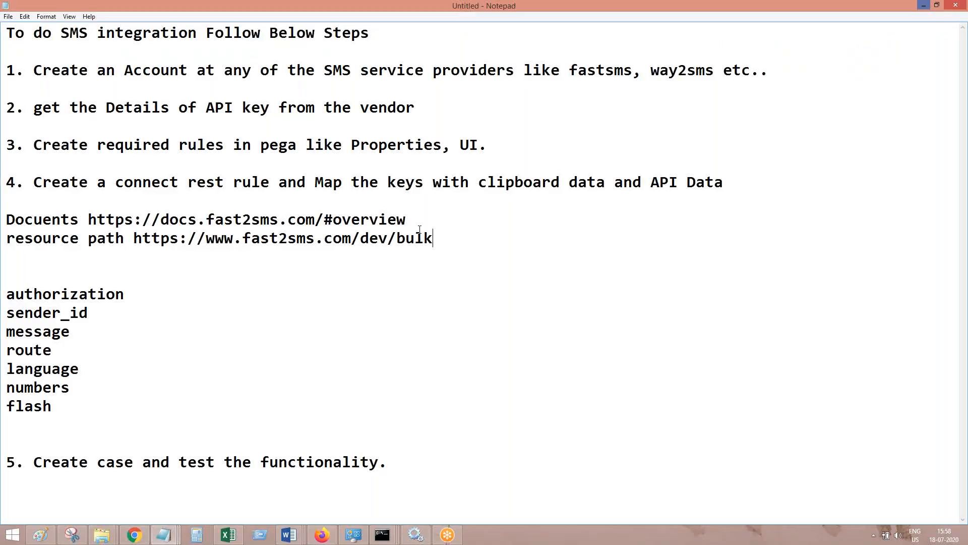
Return to Pega, change the third row's target to .SMSPage.Sender_id and set its source to "FSTSMS"
{"action": "key", "text": "alt+Tab"}
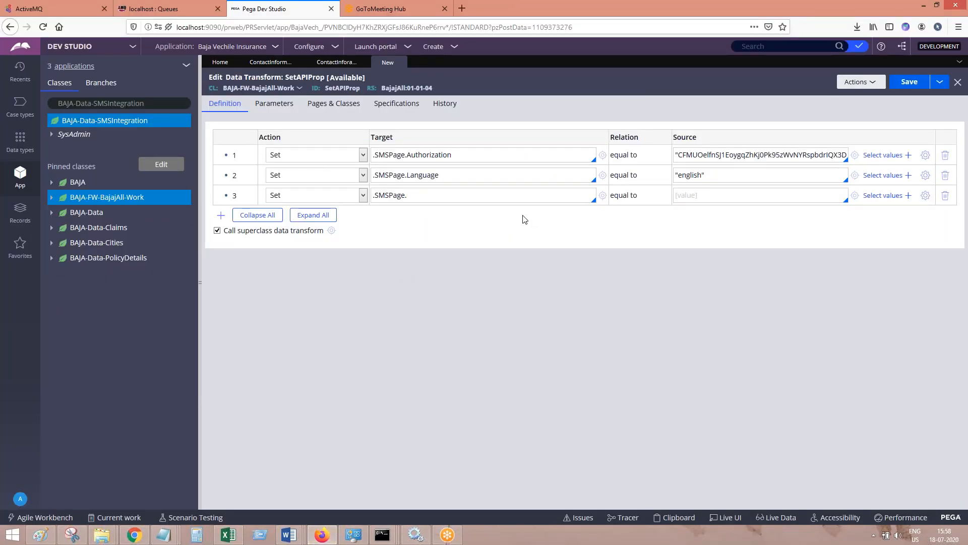
{"action": "key", "text": "Down"}
{"action": "key", "text": "Down"}
{"action": "key", "text": "Down"}
{"action": "key", "text": "Down"}
{"action": "key", "text": "Down"}
{"action": "key", "text": "Down"}
{"action": "key", "text": "Down"}
{"action": "key", "text": "Down"}
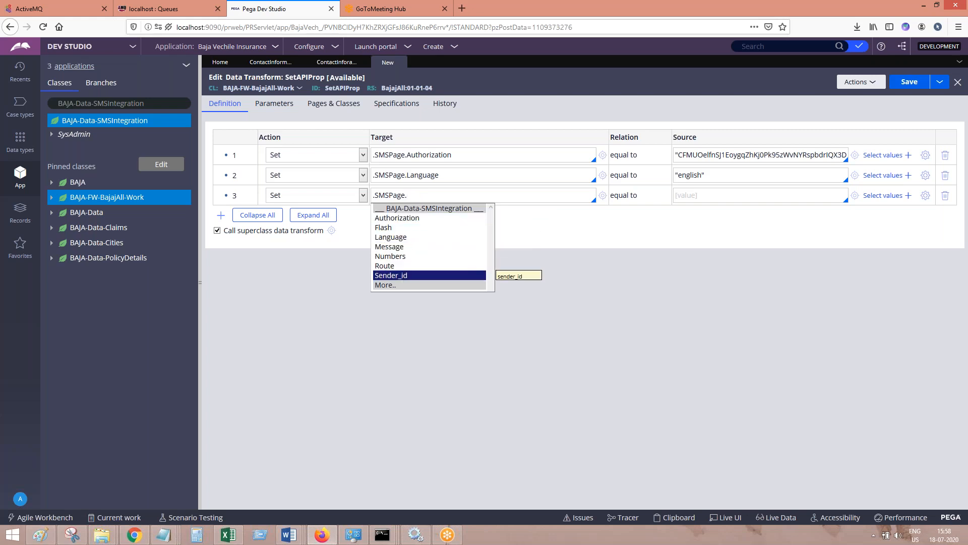
{"action": "key", "text": "Return"}
{"action": "key", "text": "ctrl+v"}
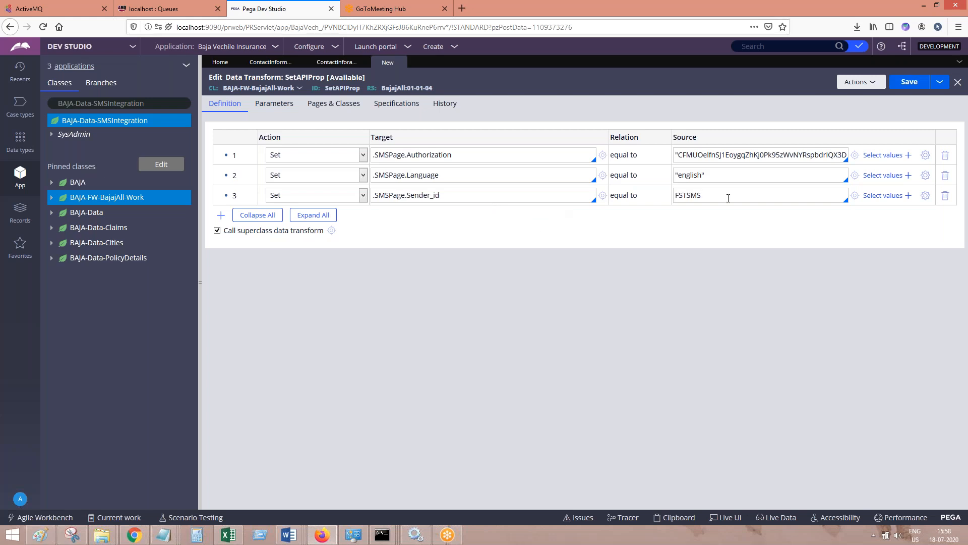
{"action": "type", "text": "\""}
Add a fourth row to the data transform with .SMSPage.Flash as its target
{"action": "left_click", "coordinate": [221, 215]}
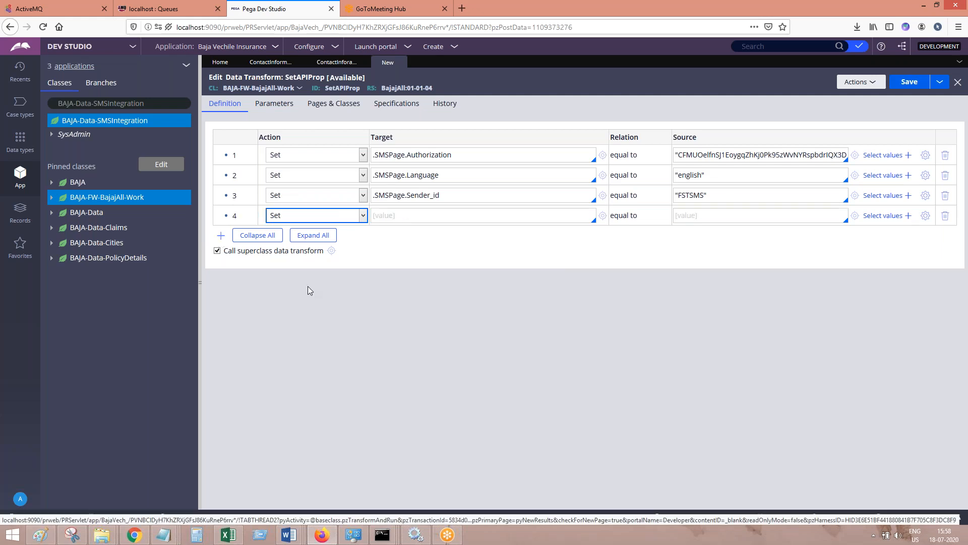
{"action": "type", "text": ".SMSPage"}
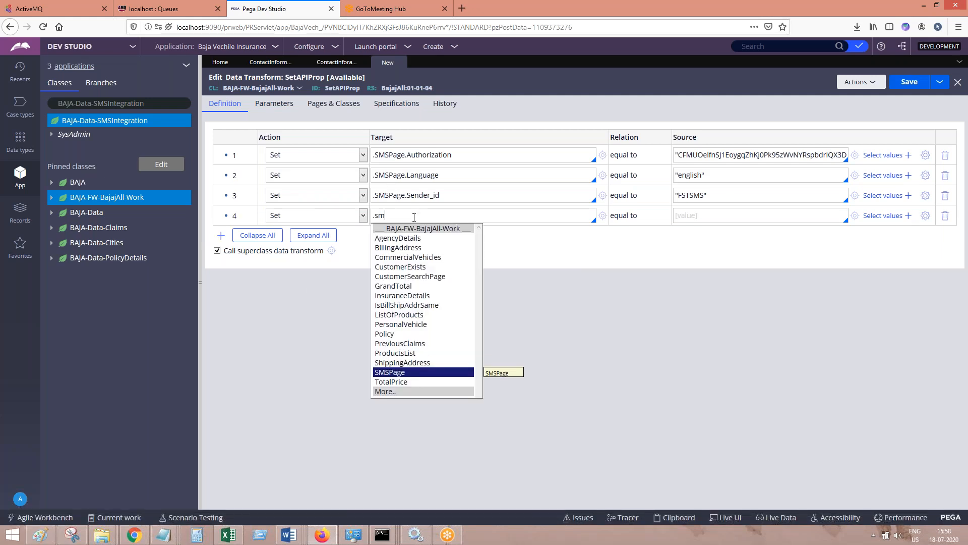
{"action": "key", "text": "Return"}
{"action": "key", "text": "Down"}
{"action": "key", "text": "Down"}
{"action": "key", "text": "Down"}
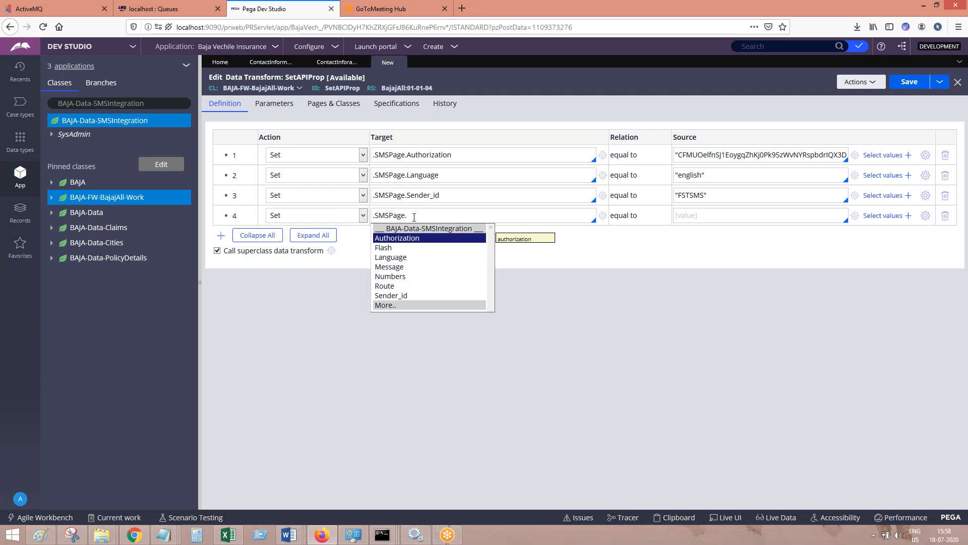
{"action": "key", "text": "Up"}
{"action": "key", "text": "Return"}
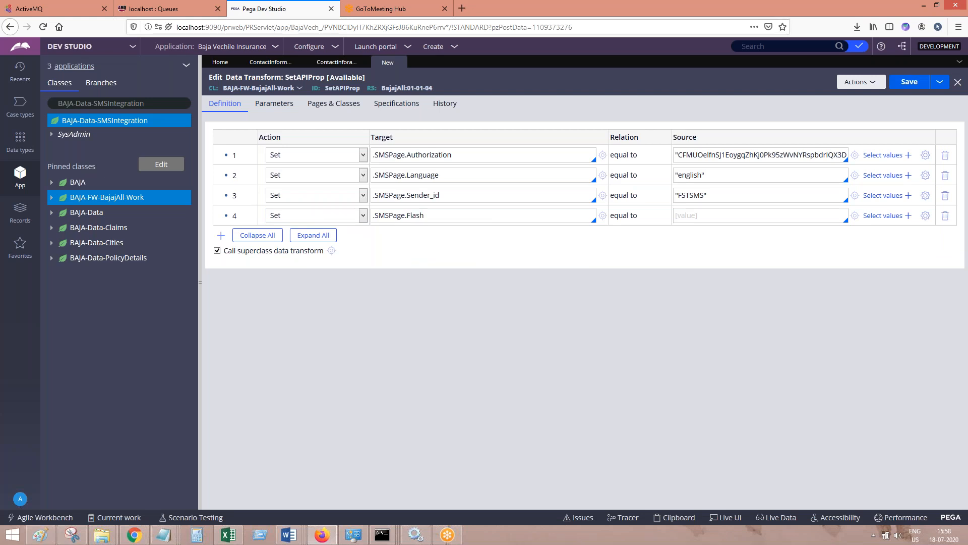
Check the flash parameter in the Fast2SMS documentation in Chrome, and set the .SMSPage.Flash source to "0" in Pega
{"action": "left_click", "coordinate": [322, 535]}
{"action": "left_click", "coordinate": [322, 535]}
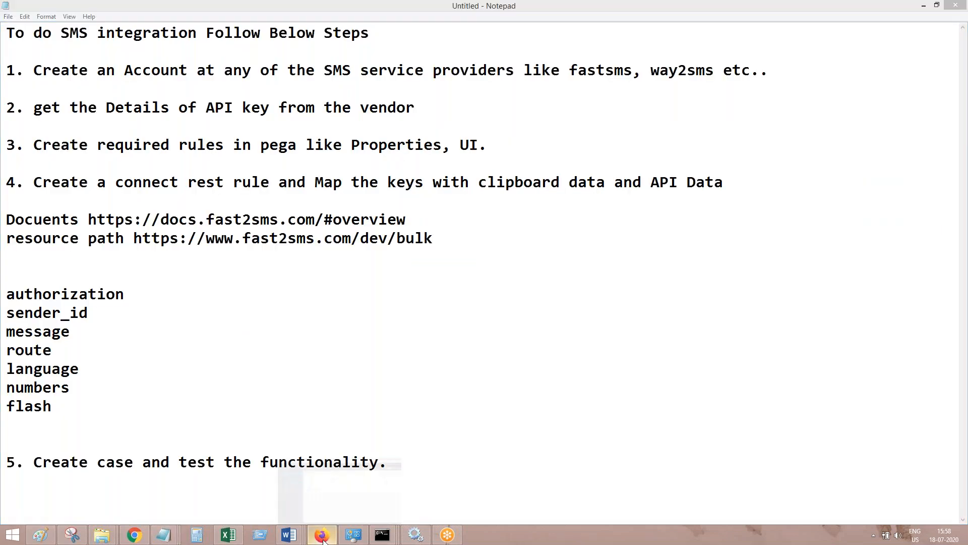
{"action": "left_click", "coordinate": [134, 534]}
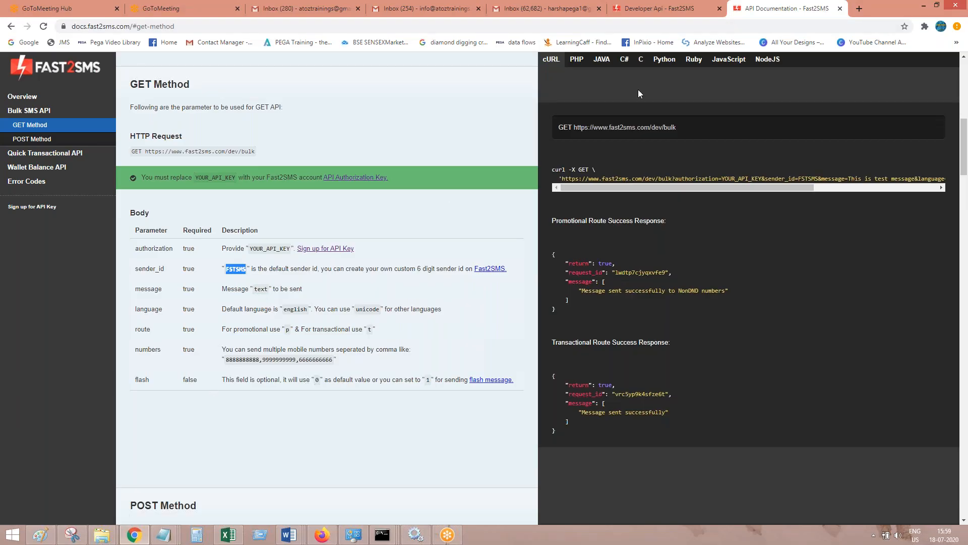
{"action": "left_click", "coordinate": [925, 5]}
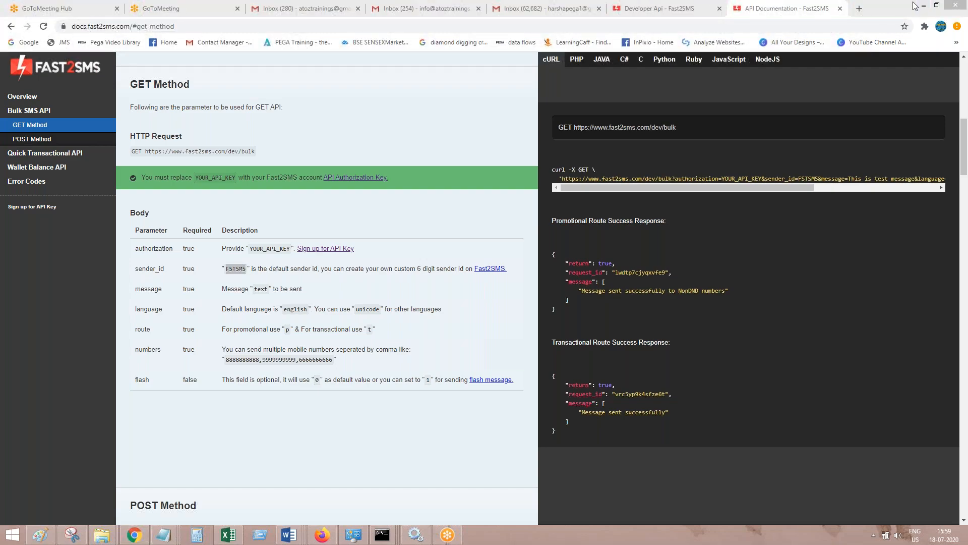
{"action": "left_click", "coordinate": [924, 5]}
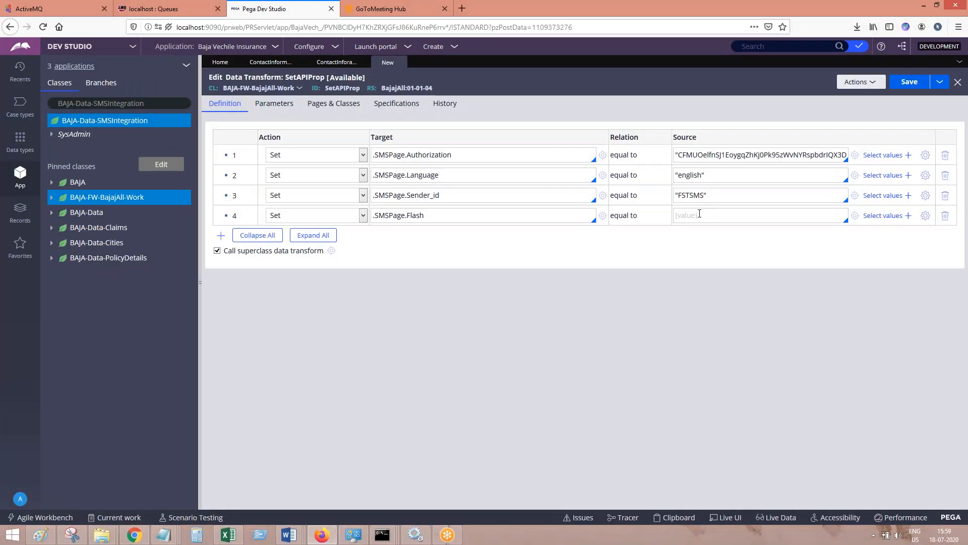
{"action": "type", "text": "\"0"}
Add a fifth row to the data transform and start its target with the .SMSPage page
{"action": "left_click", "coordinate": [220, 235]}
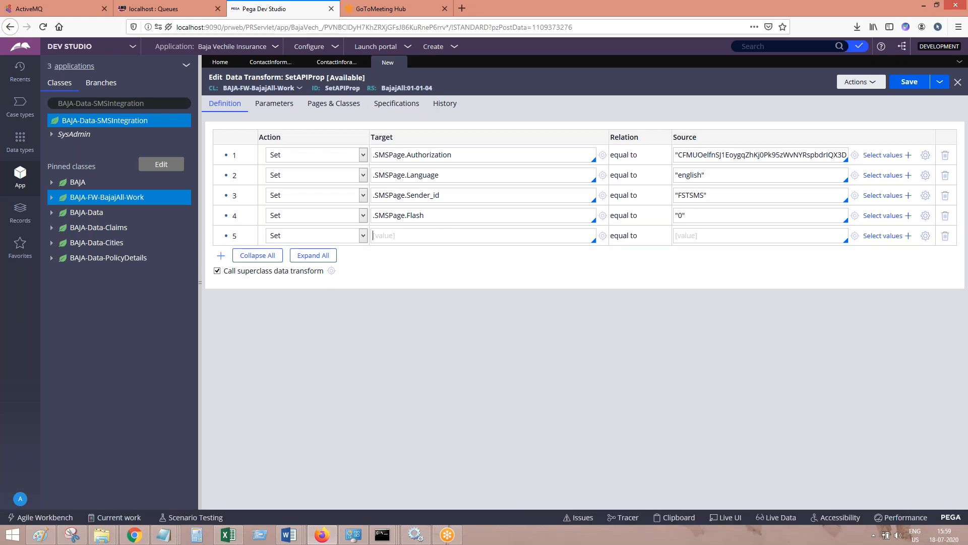
{"action": "type", "text": ".SMSPage"}
{"action": "key", "text": "Return"}
{"action": "type", "text": "."}
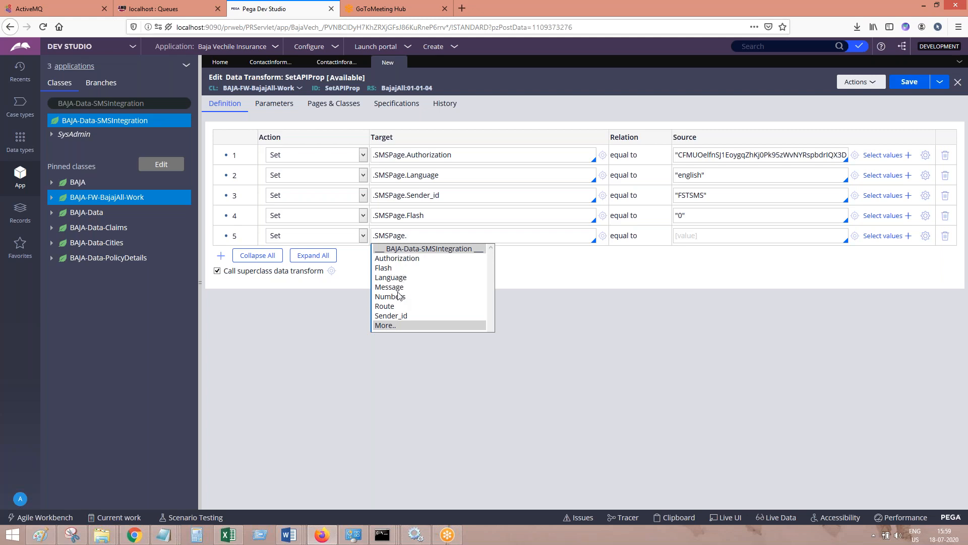
Set the fifth row's target to .SMSPage.Route, check the route parameter in the Fast2SMS documentation in Chrome, and set its source to "p" in Pega
{"action": "left_click", "coordinate": [386, 306]}
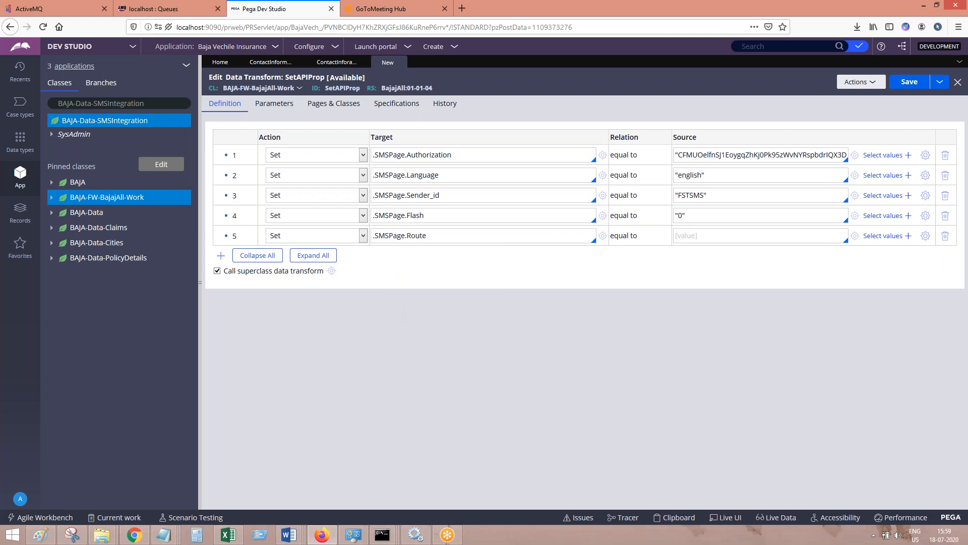
{"action": "left_click", "coordinate": [142, 534]}
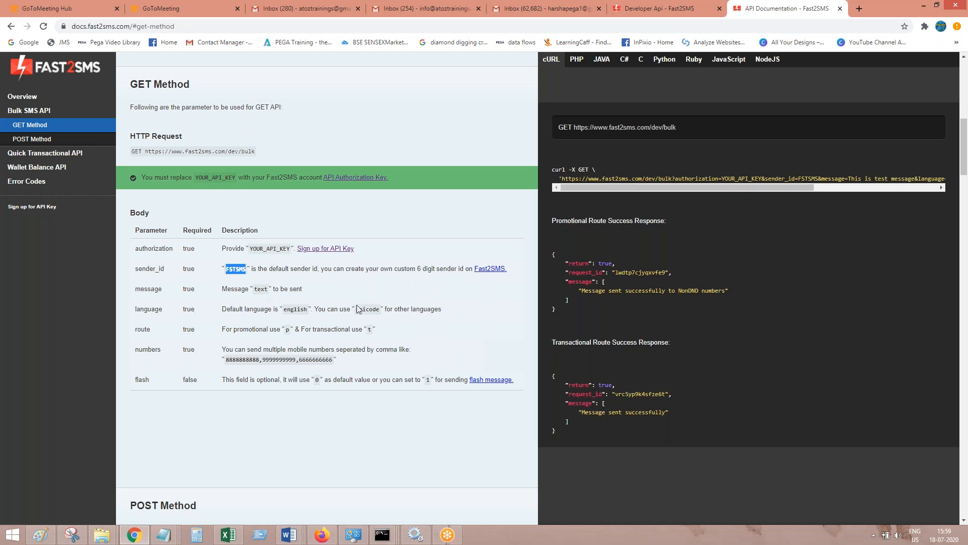
{"action": "left_click_drag", "start_coordinate": [287, 336], "coordinate": [288, 331]}
{"action": "left_click", "coordinate": [289, 331]}
{"action": "left_click", "coordinate": [925, 5]}
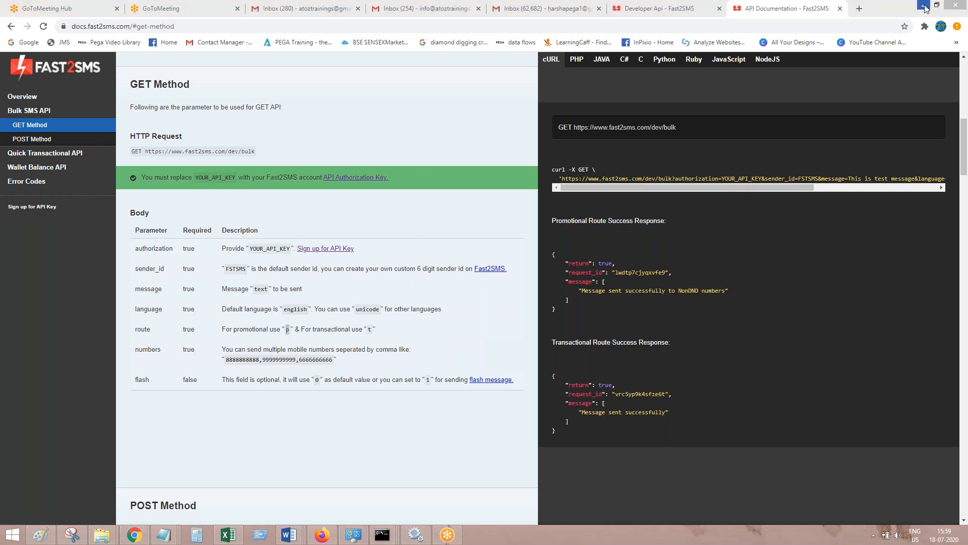
{"action": "left_click", "coordinate": [926, 7]}
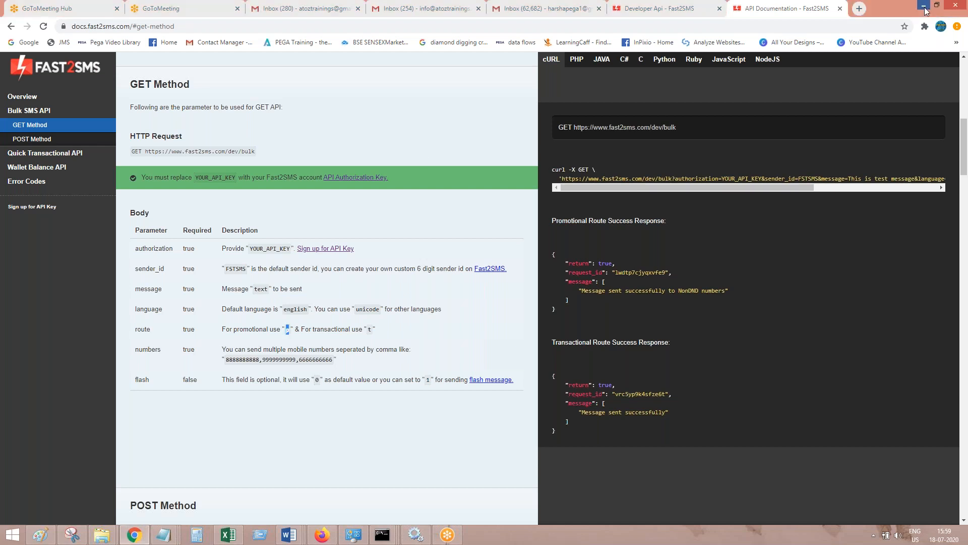
{"action": "left_click", "coordinate": [925, 7]}
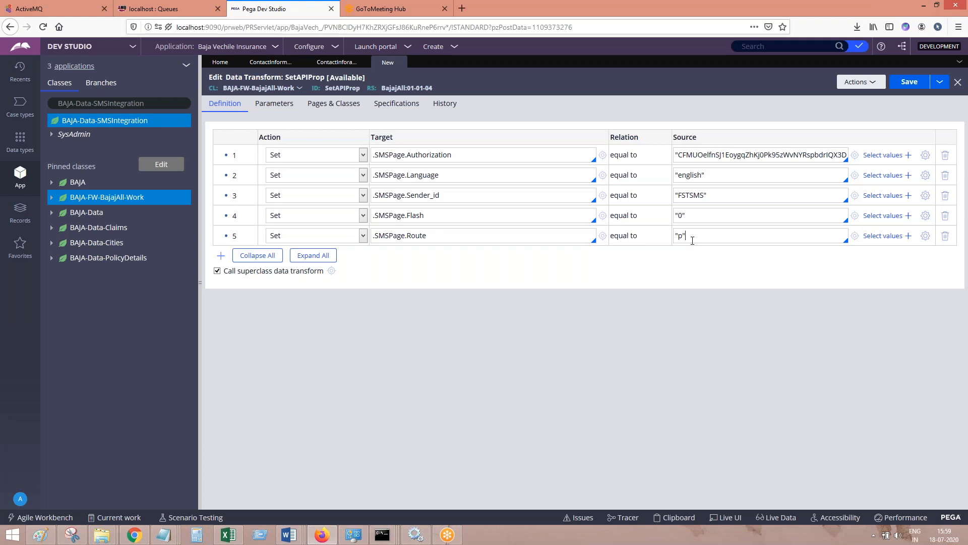
{"action": "left_click", "coordinate": [683, 236]}
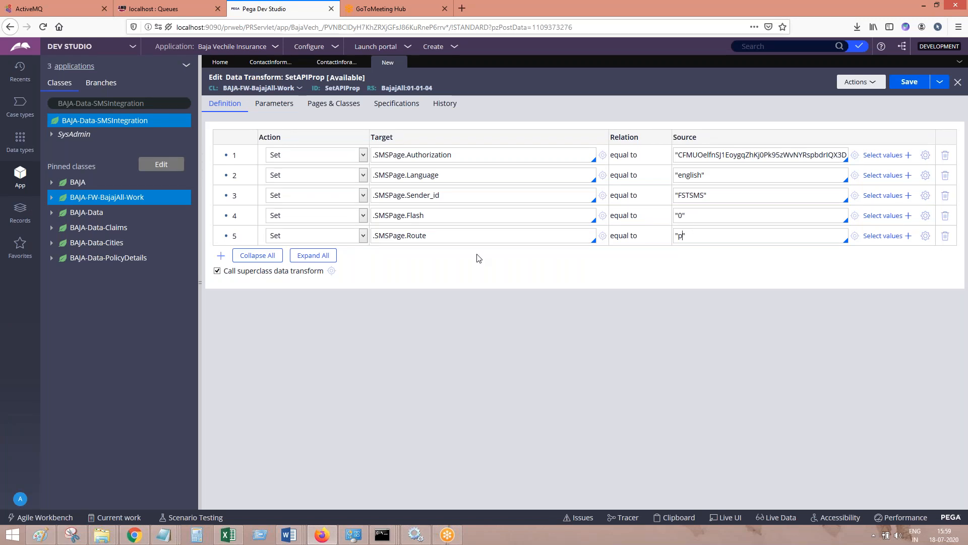
Save the SetAPIProp data transform and review its reference in the flow action's pre-processing
{"action": "left_click", "coordinate": [914, 83]}
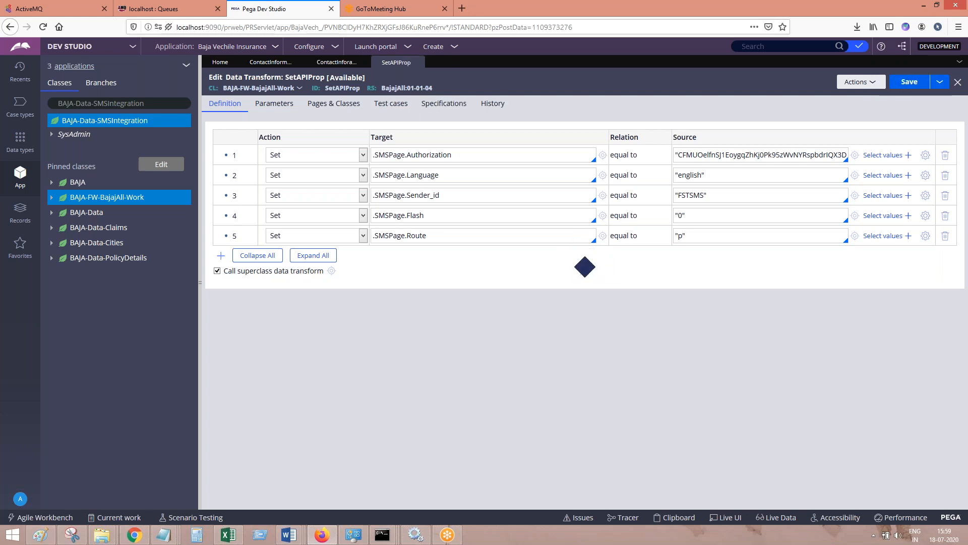
{"action": "left_click", "coordinate": [339, 62]}
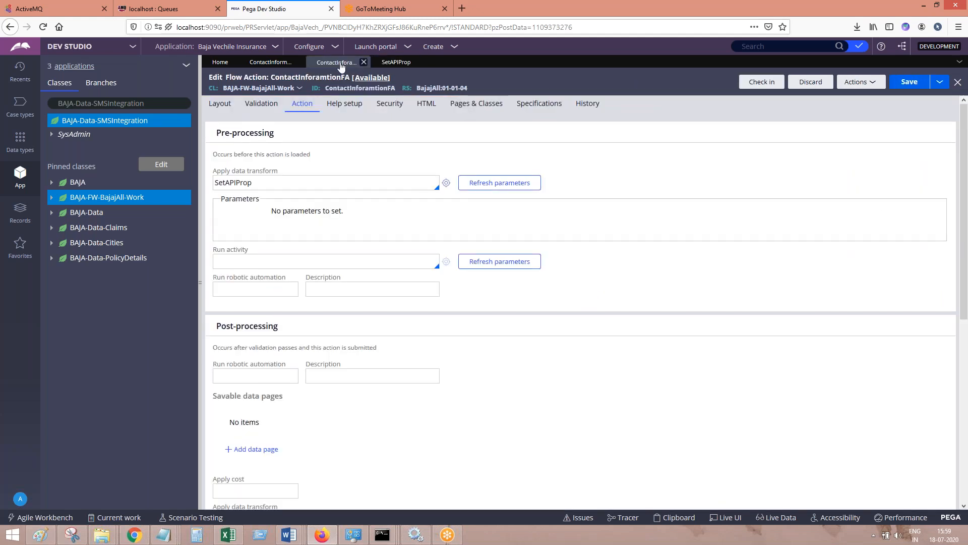
{"action": "left_click", "coordinate": [323, 179]}
{"action": "left_click", "coordinate": [397, 63]}
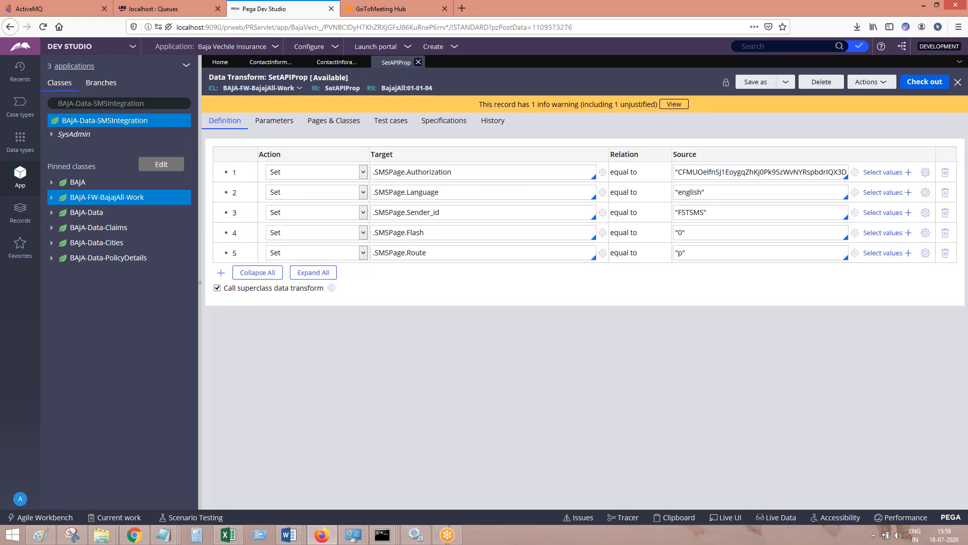
Switch to SMS Integration in PEGA.docx in Word and paste a screenshot of the saved data transform
{"action": "left_click", "coordinate": [318, 536]}
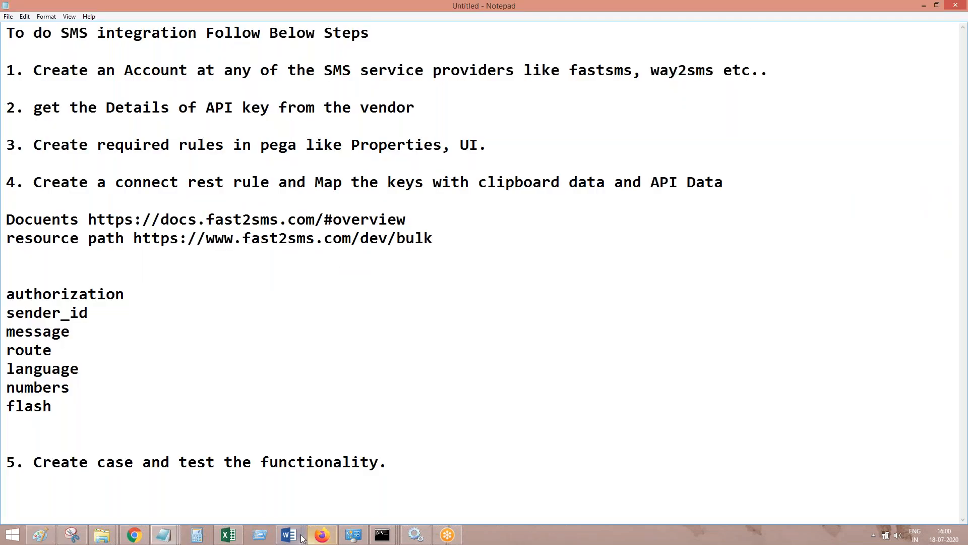
{"action": "mouse_move", "coordinate": [289, 536]}
{"action": "left_click", "coordinate": [524, 484]}
{"action": "key", "text": "ctrl+v"}
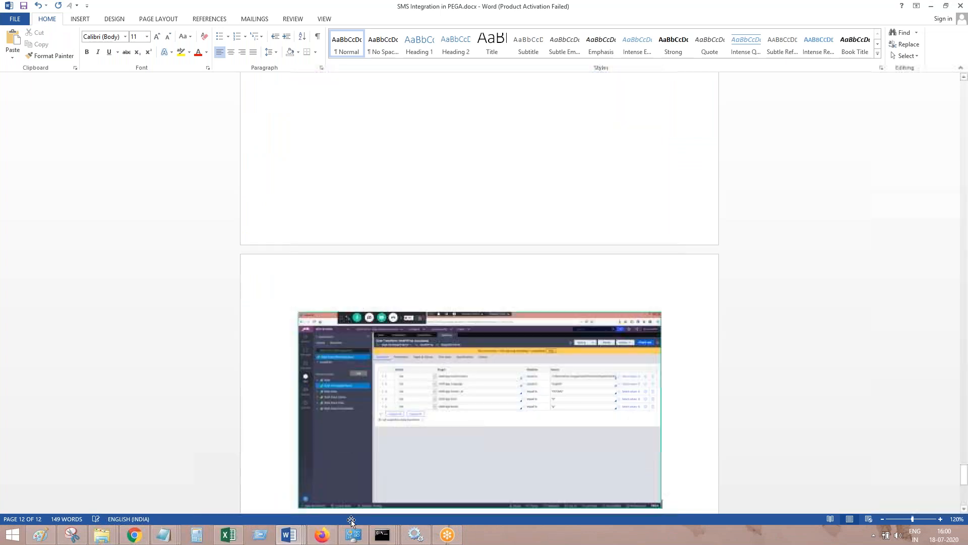
Return to Pega in Firefox, save the ContactInforamtionFA flow action and check it in with the comment "sdfds"
{"action": "left_click", "coordinate": [322, 536]}
{"action": "left_click", "coordinate": [337, 62]}
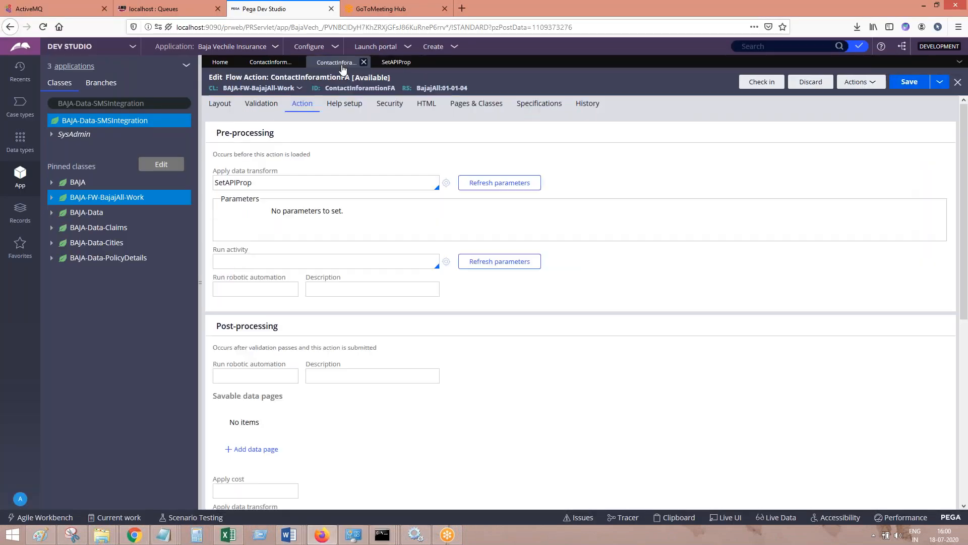
{"action": "left_click", "coordinate": [909, 82]}
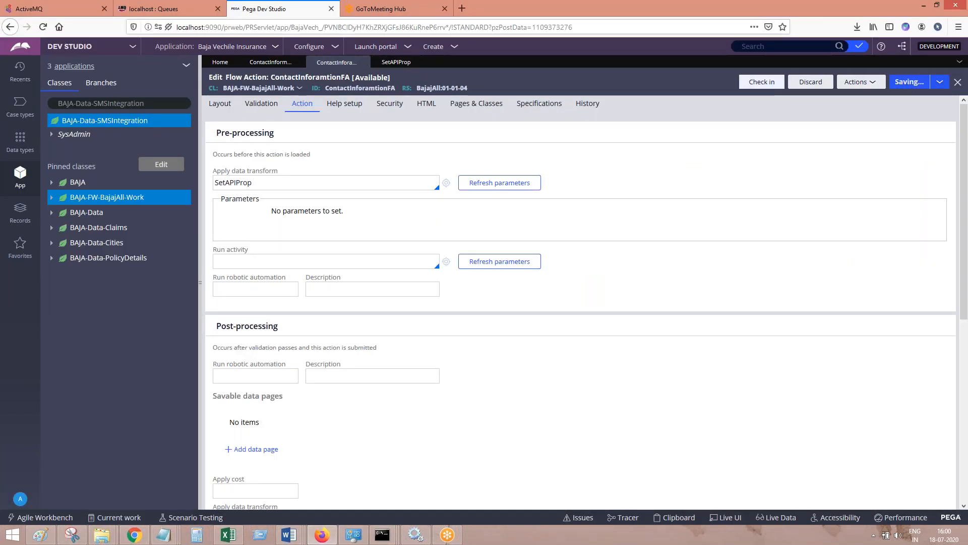
{"action": "left_click", "coordinate": [761, 82]}
{"action": "left_click", "coordinate": [495, 269]}
{"action": "type", "text": "sdfds"}
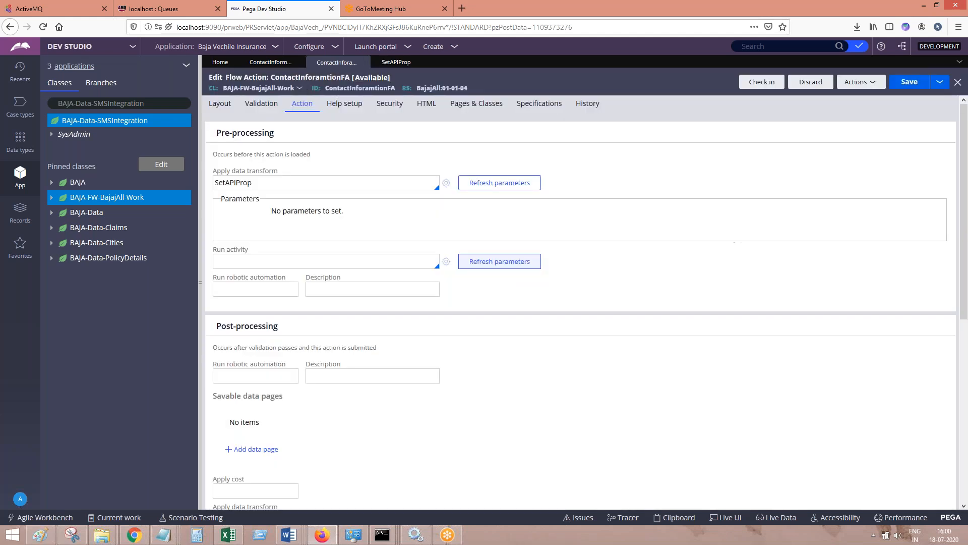
Paste a screenshot of the flow action's pre-processing settings into the Word document and add the line "Save. Done." below it
{"action": "left_click", "coordinate": [289, 535]}
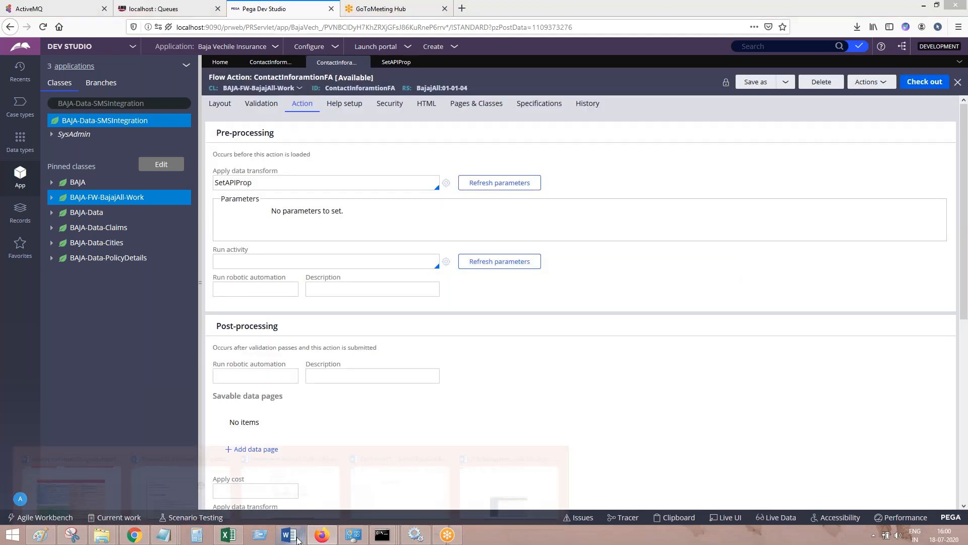
{"action": "left_click", "coordinate": [402, 485]}
{"action": "key", "text": "Return"}
{"action": "key", "text": "ctrl+v"}
{"action": "key", "text": "Return"}
{"action": "type", "text": "Save. done."}
{"action": "key", "text": "Return"}
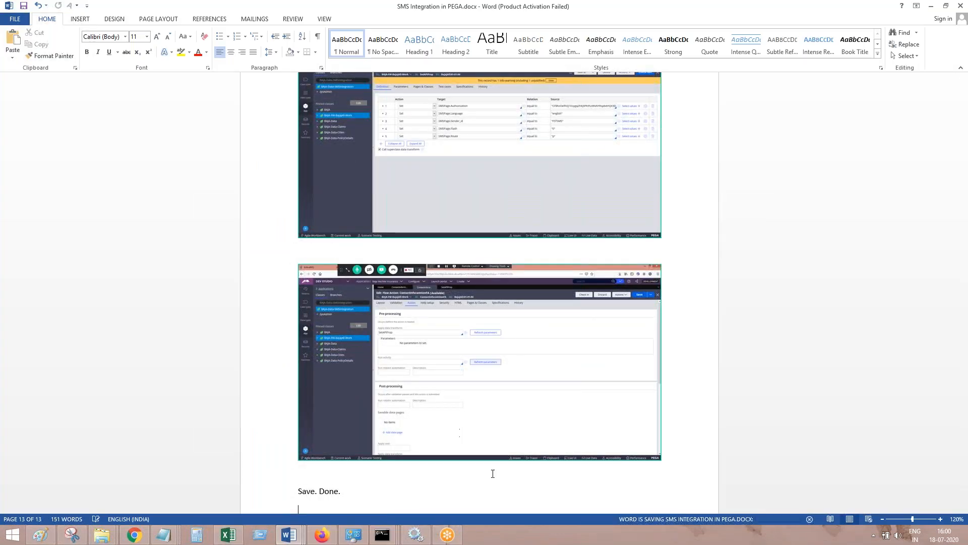
Check the flow action's layout settings in Pega, and add the line "Create a REST connector." to the Word document
{"action": "left_click", "coordinate": [322, 535]}
{"action": "left_click", "coordinate": [219, 104]}
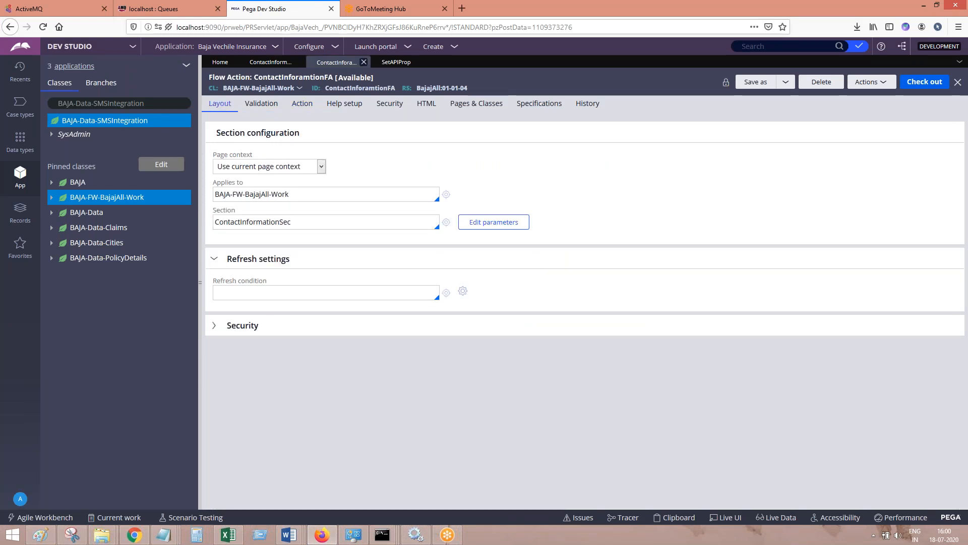
{"action": "left_click", "coordinate": [312, 541]}
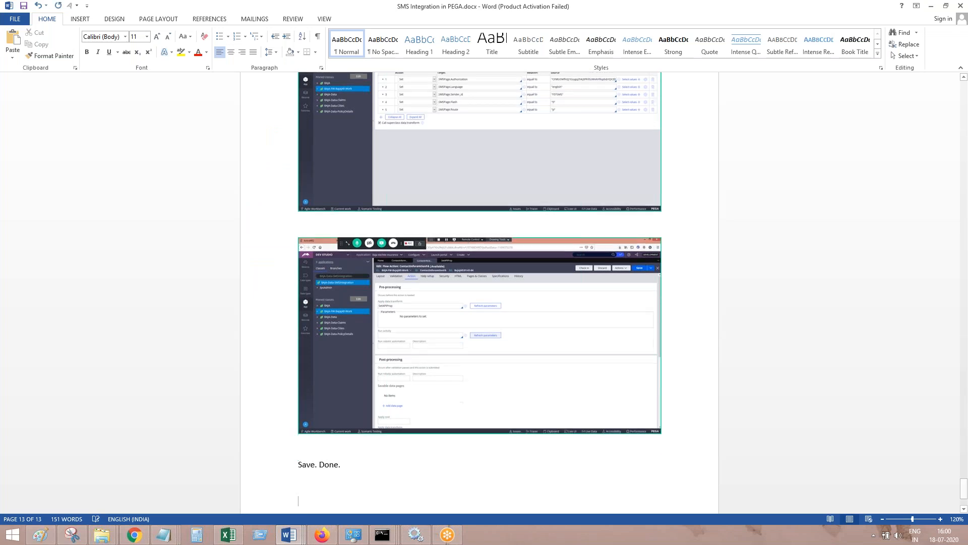
{"action": "left_click", "coordinate": [300, 509]}
{"action": "type", "text": "Create a REST cnnnnector."}
{"action": "key", "text": "Return"}
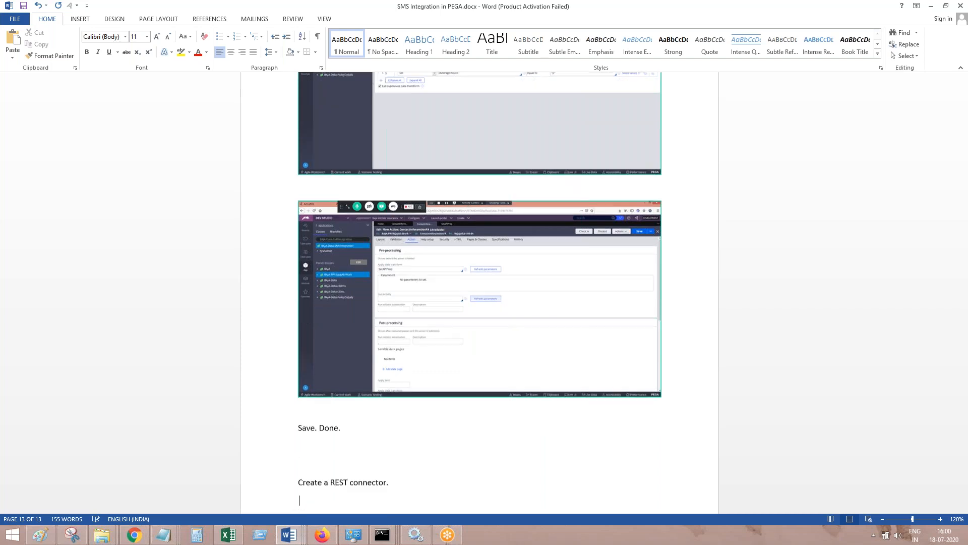
Return to Pega and start a new Connect REST rule in the BAJA-FW-BajajAll-Work class
{"action": "left_click", "coordinate": [322, 535]}
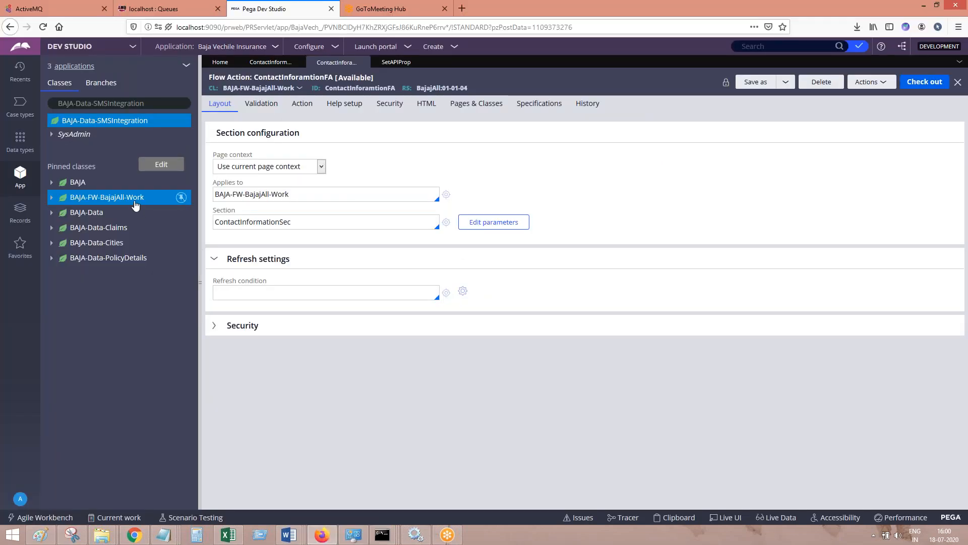
{"action": "left_click", "coordinate": [135, 203]}
{"action": "right_click", "coordinate": [135, 204]}
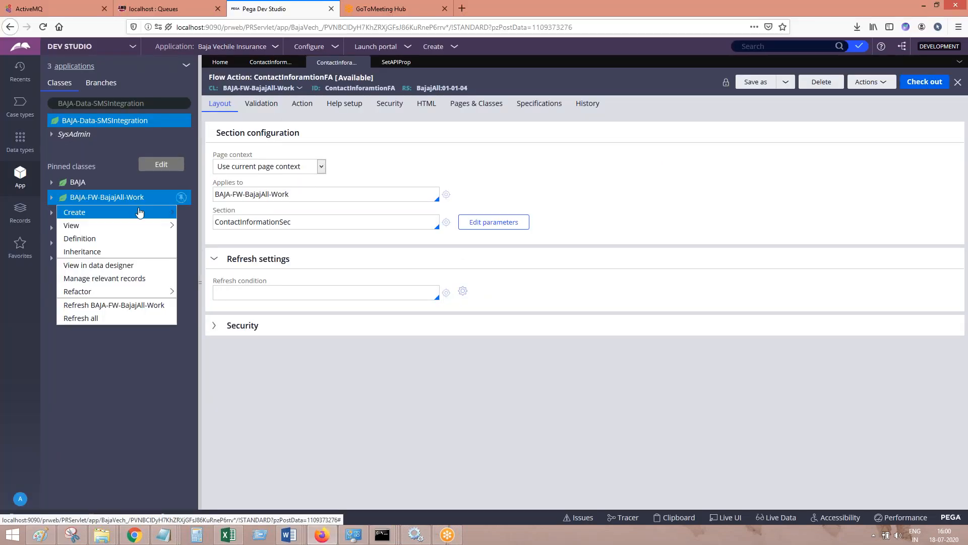
{"action": "mouse_move", "coordinate": [151, 213]}
{"action": "mouse_move", "coordinate": [211, 357]}
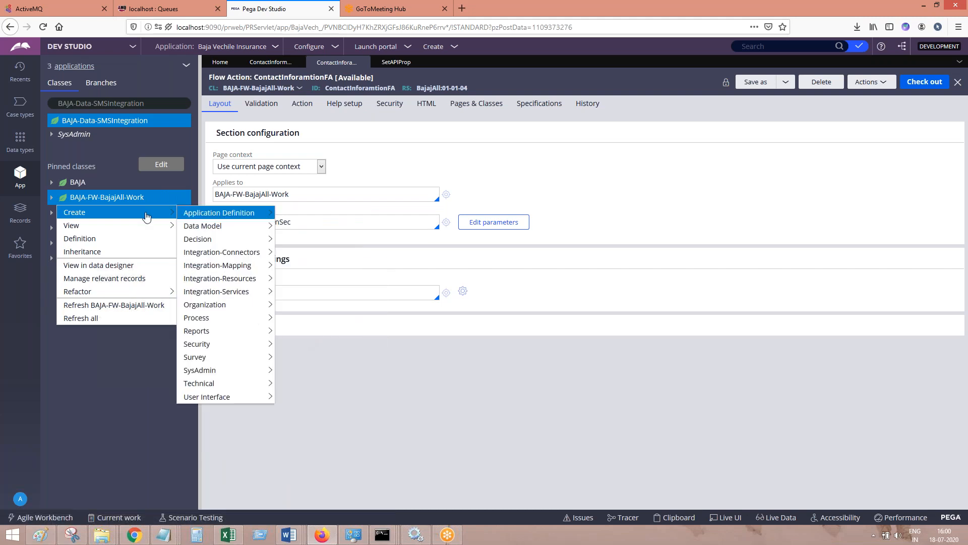
{"action": "mouse_move", "coordinate": [231, 255]}
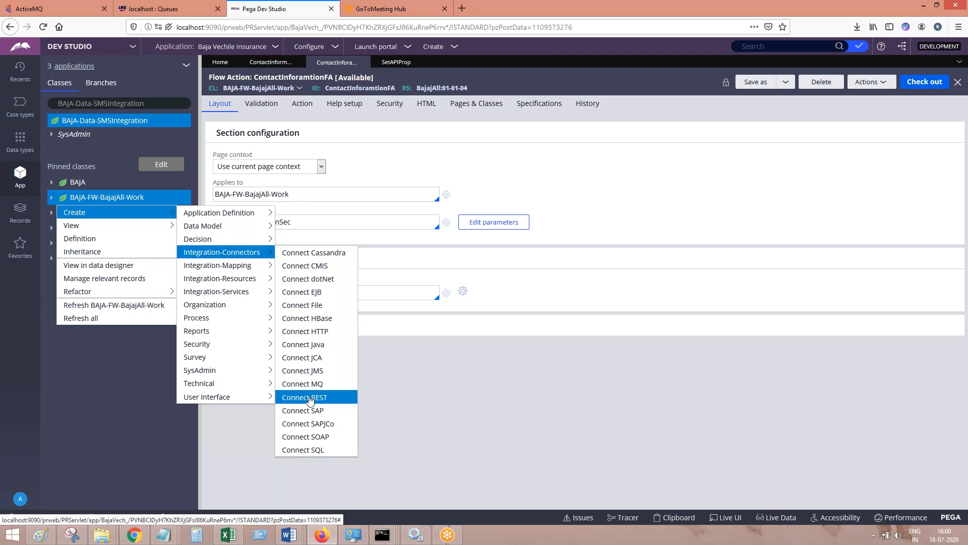
{"action": "left_click", "coordinate": [310, 398]}
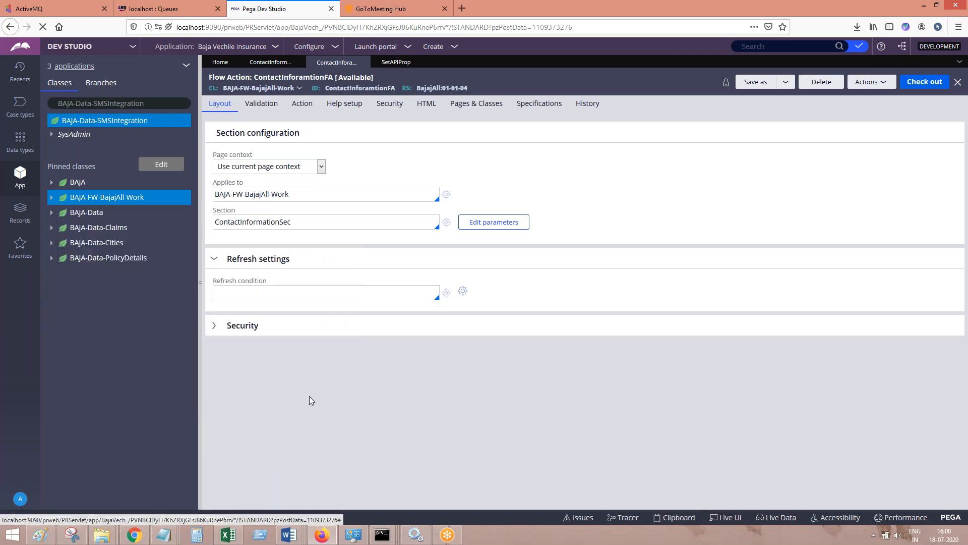
Add a screenshot of the Connect REST rule selection below the REST connector line in the Word document
{"action": "mouse_move", "coordinate": [297, 541]}
{"action": "left_click", "coordinate": [505, 486]}
{"action": "scroll", "coordinate": [479, 292], "scroll_direction": "down", "scroll_amount": 10}
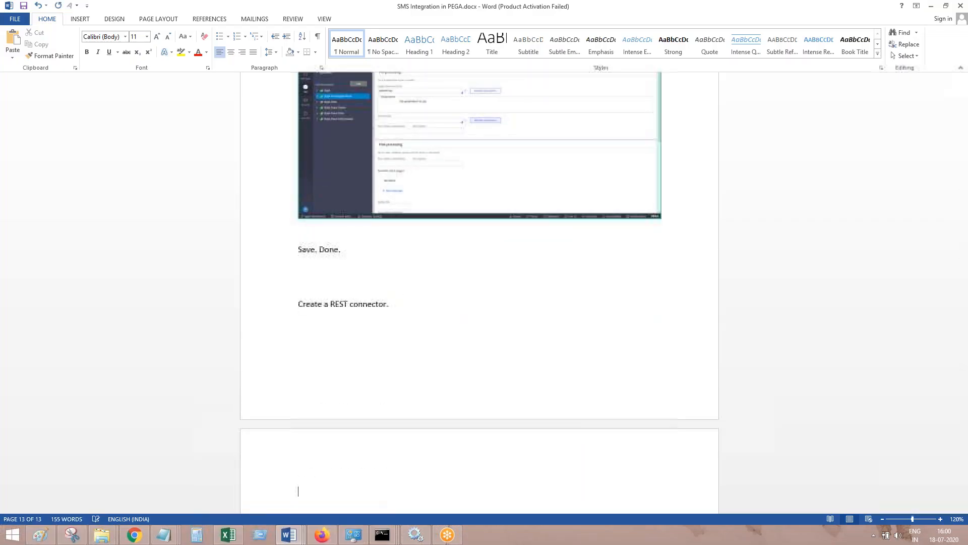
Return to Pega, label the Connect REST record SendSMS, and create and open it
{"action": "left_click", "coordinate": [323, 535]}
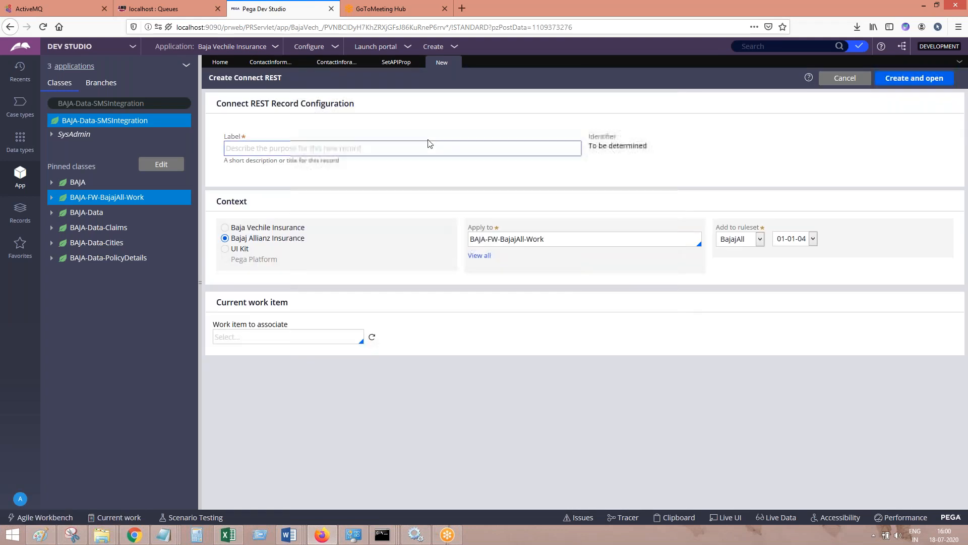
{"action": "left_click", "coordinate": [339, 147]}
{"action": "type", "text": "Sen"}
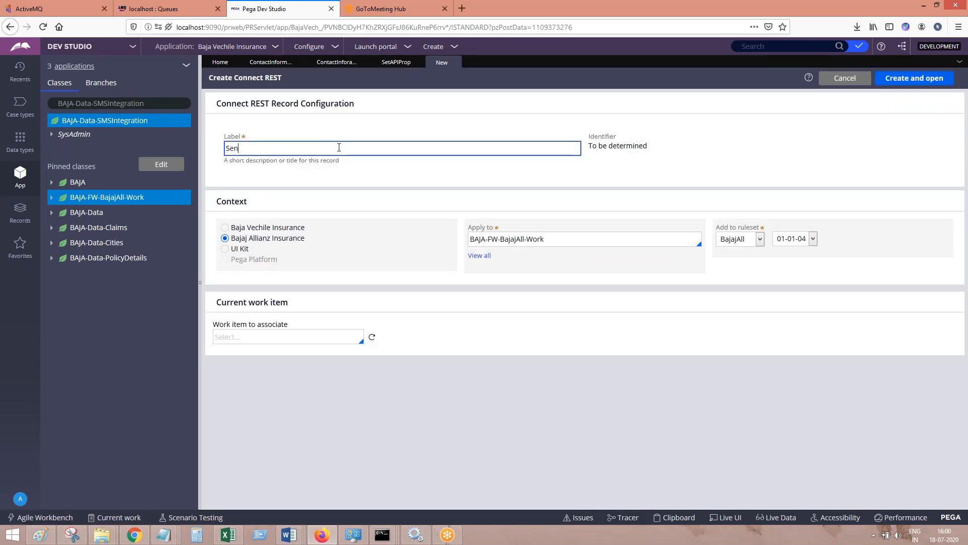
{"action": "type", "text": "dSMS"}
{"action": "key", "text": "Tab"}
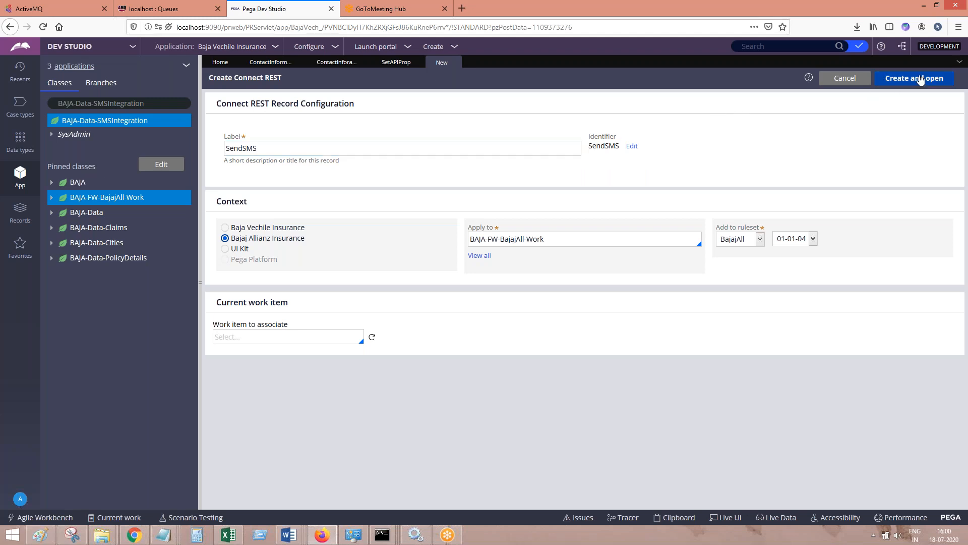
{"action": "left_click", "coordinate": [919, 77]}
Add a screenshot of the Connect REST record configuration to the Word document and return to Pega
{"action": "mouse_move", "coordinate": [289, 535]}
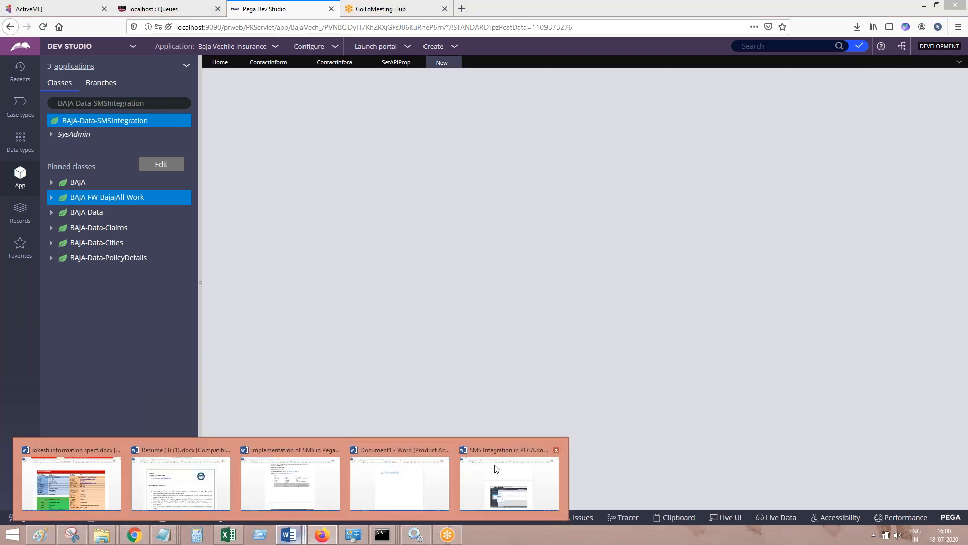
{"action": "left_click", "coordinate": [491, 484]}
{"action": "key", "text": "alt+Tab"}
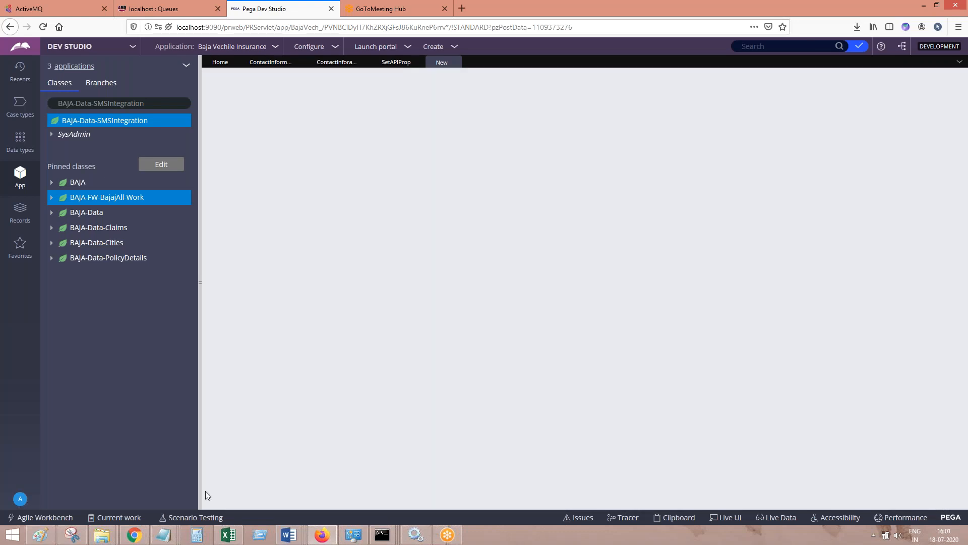
{"action": "left_click", "coordinate": [135, 535]}
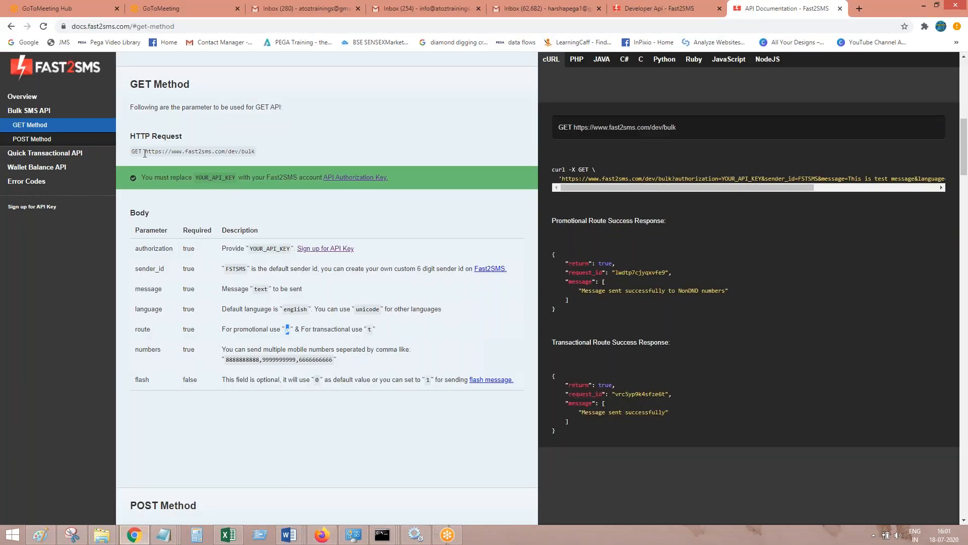
{"action": "left_click_drag", "start_coordinate": [146, 151], "coordinate": [258, 154]}
{"action": "key", "text": "ctrl+c"}
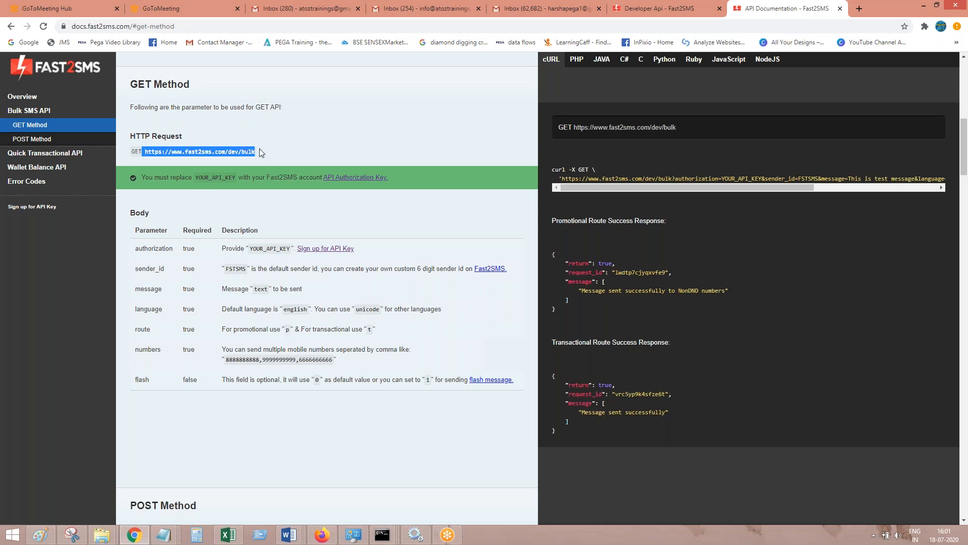
{"action": "left_click", "coordinate": [925, 5]}
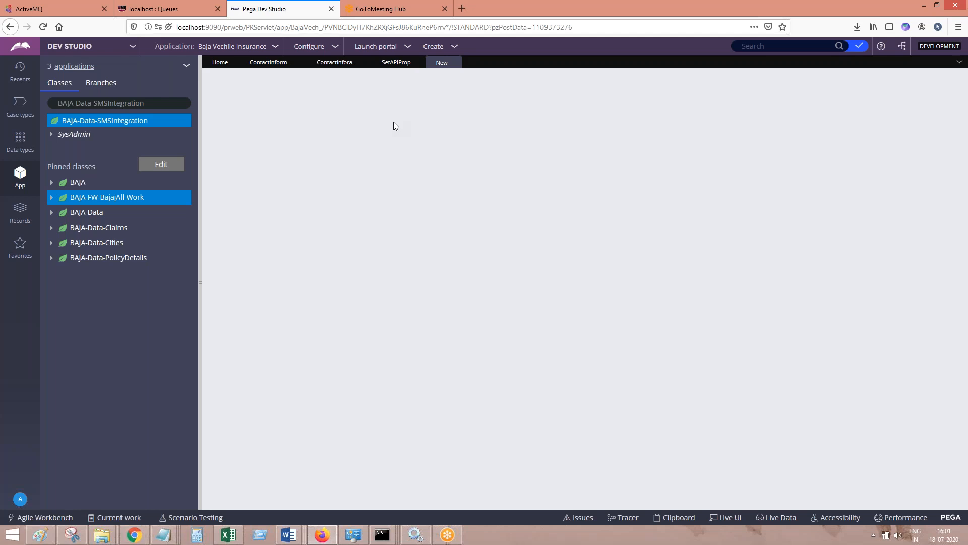
{"action": "mouse_move", "coordinate": [297, 534]}
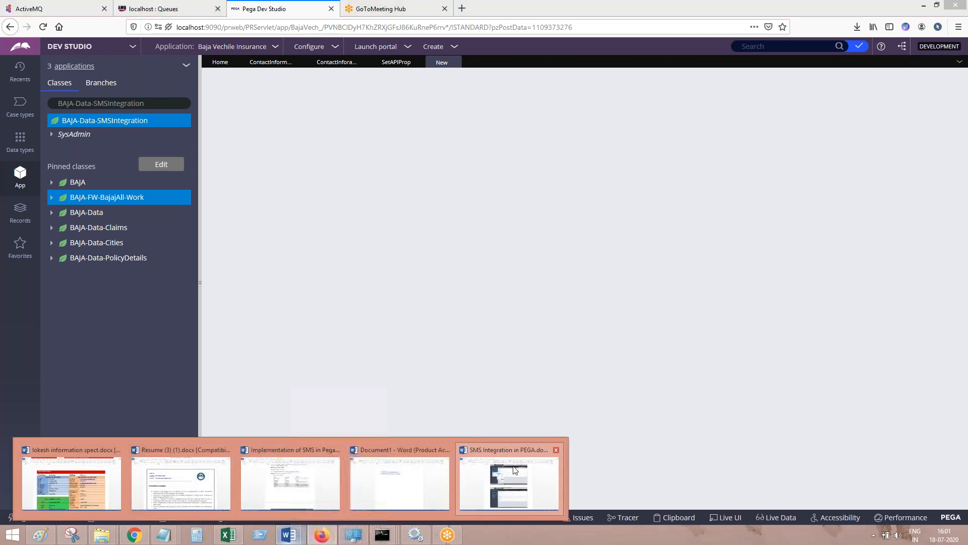
Check the end of the SMS Integration in PEGA Word document, and close the blank new-record page in Pega
{"action": "left_click", "coordinate": [512, 471]}
{"action": "scroll", "coordinate": [301, 491], "scroll_direction": "down", "scroll_amount": 1}
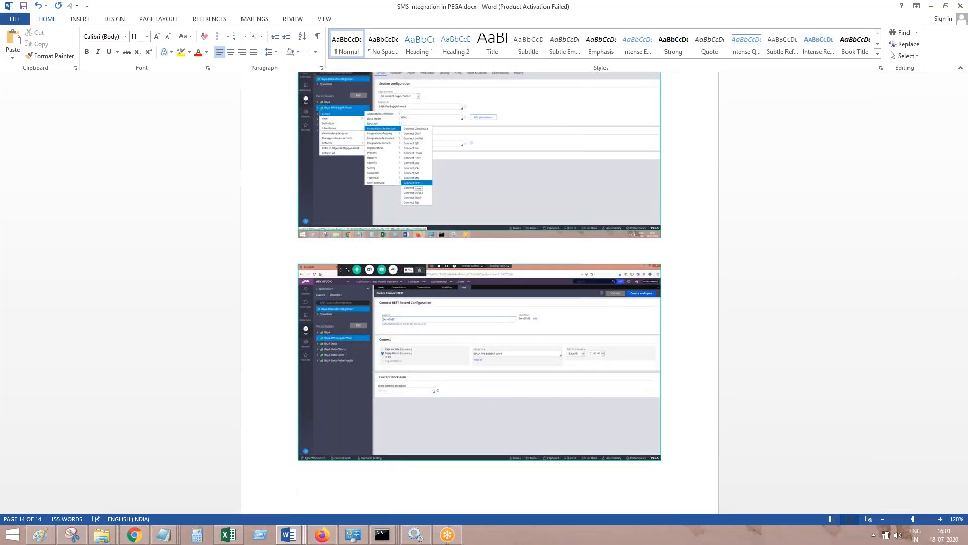
{"action": "key", "text": "alt+Tab"}
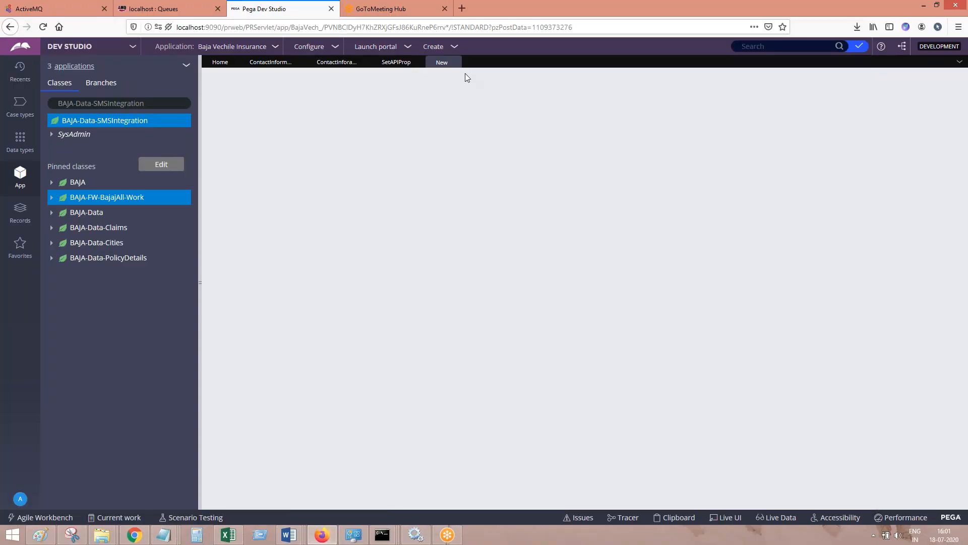
{"action": "left_click", "coordinate": [456, 62]}
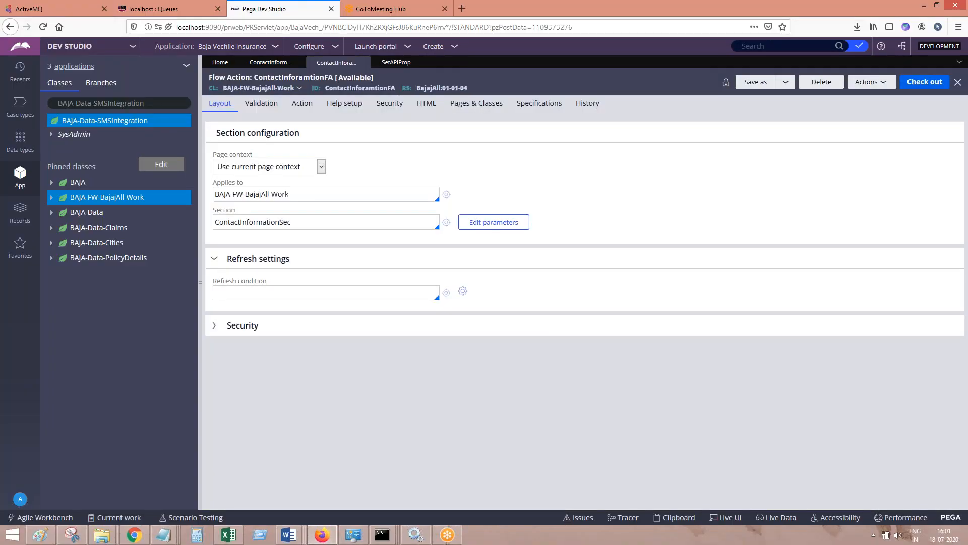
Start a new Connect REST rule in the BAJA-FW-BajajAll-Work class
{"action": "left_click", "coordinate": [107, 197]}
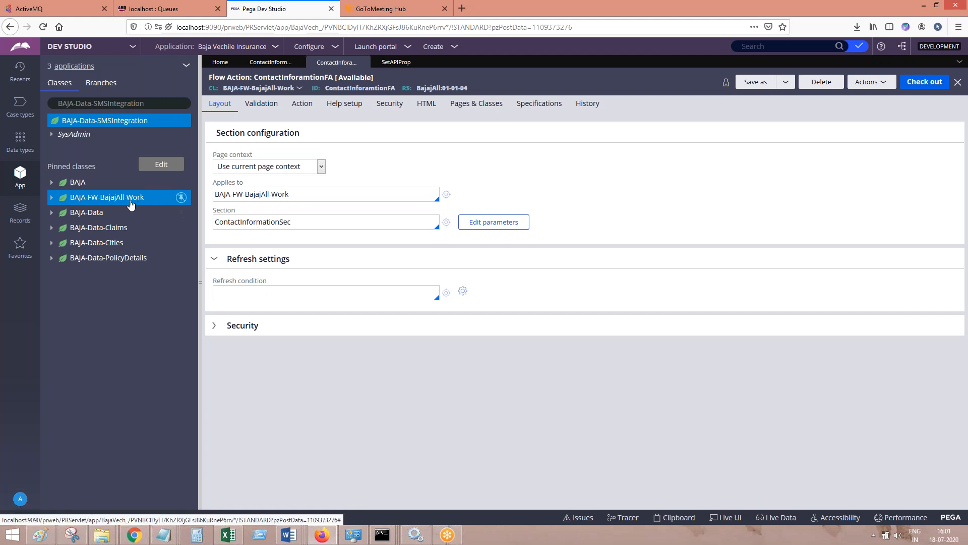
{"action": "right_click", "coordinate": [130, 202]}
{"action": "left_click", "coordinate": [130, 201]}
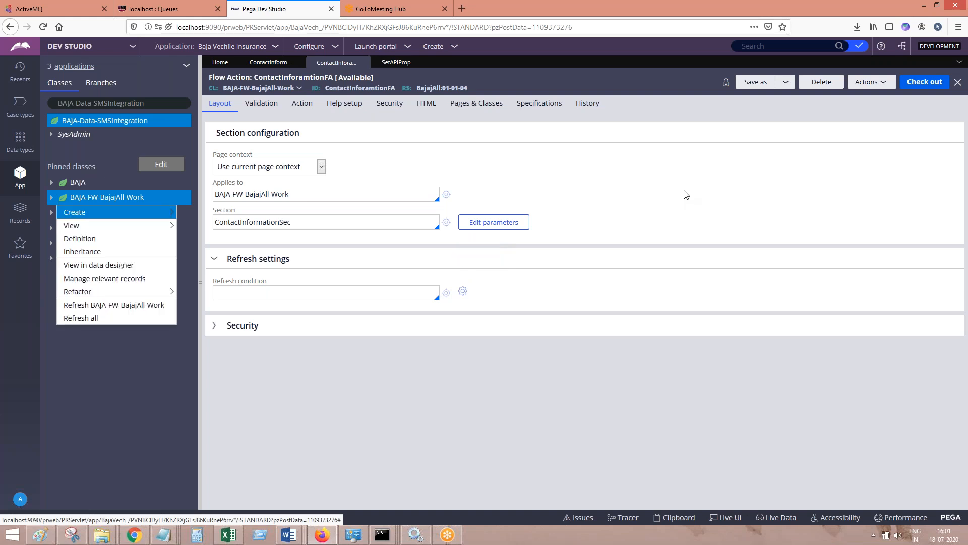
{"action": "mouse_move", "coordinate": [156, 213]}
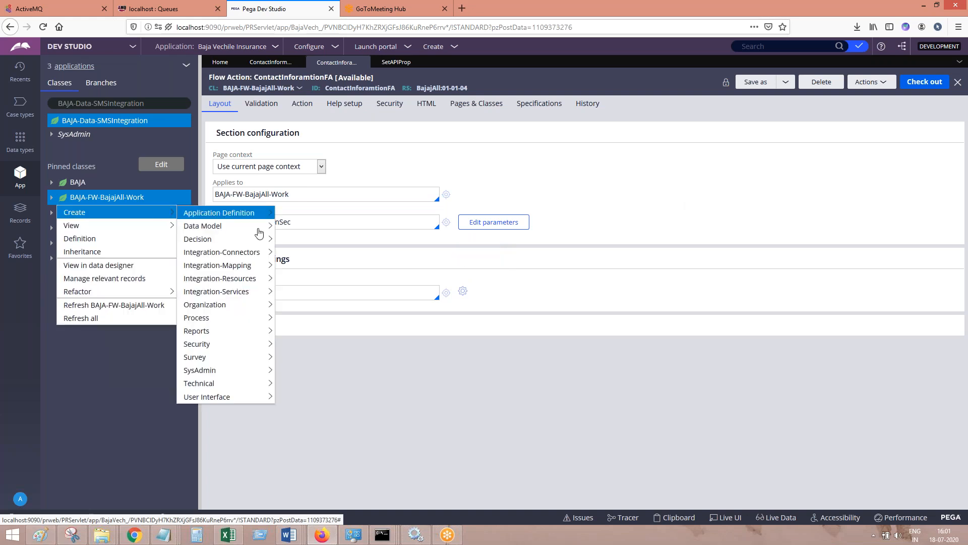
{"action": "mouse_move", "coordinate": [249, 251]}
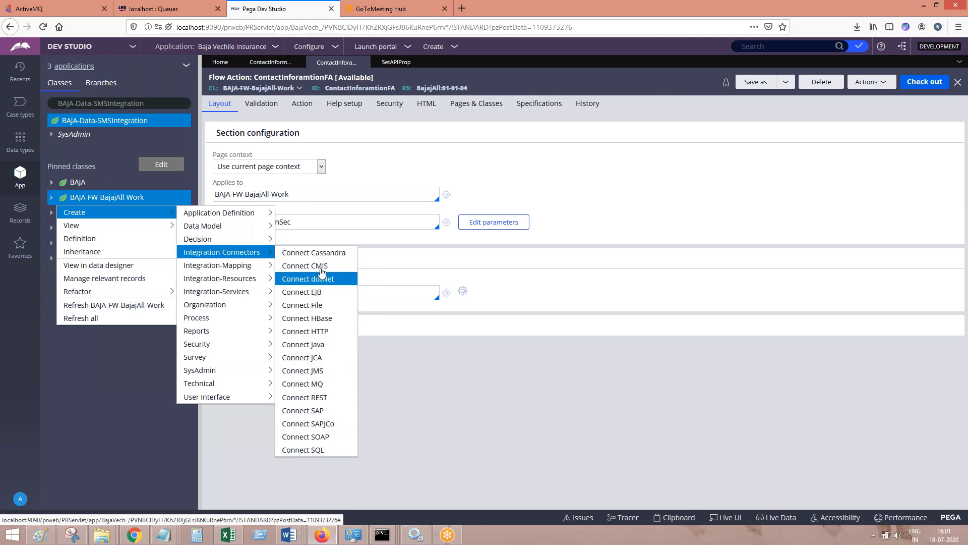
{"action": "left_click", "coordinate": [325, 398]}
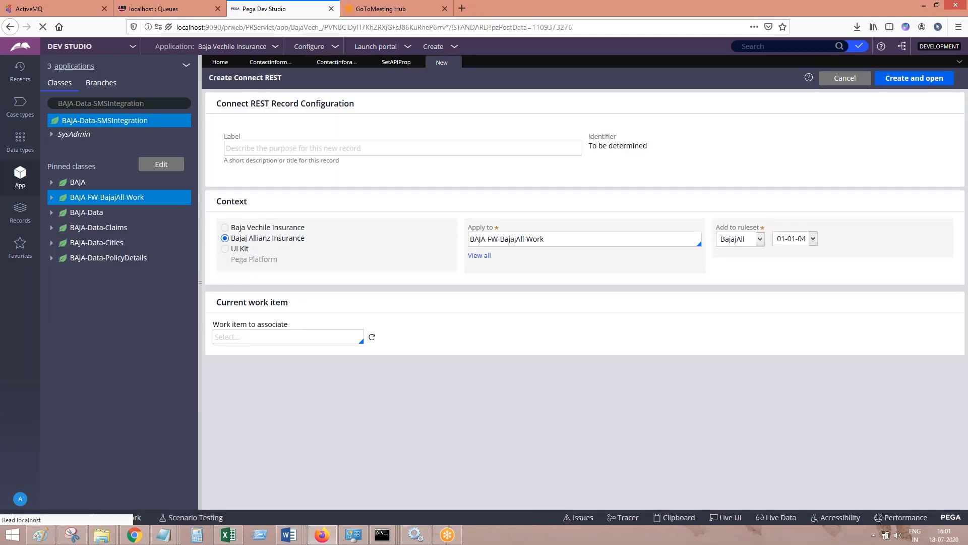
Label the Connect REST record SendSMS, and create and open it
{"action": "left_click", "coordinate": [334, 147]}
{"action": "type", "text": "SensSMS"}
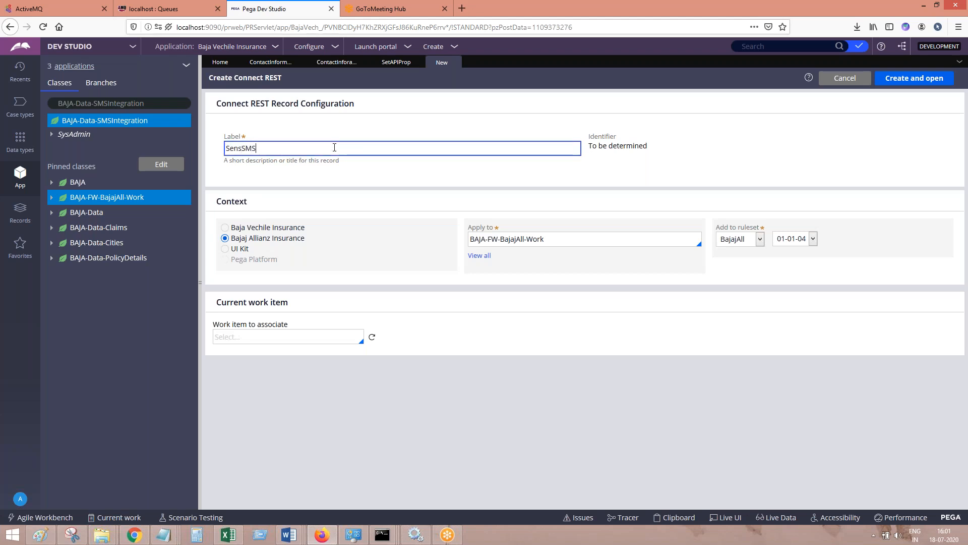
{"action": "key", "text": "Tab"}
{"action": "left_click", "coordinate": [242, 148]}
{"action": "key", "text": "BackSpace"}
{"action": "type", "text": "dSMS"}
{"action": "key", "text": "Tab"}
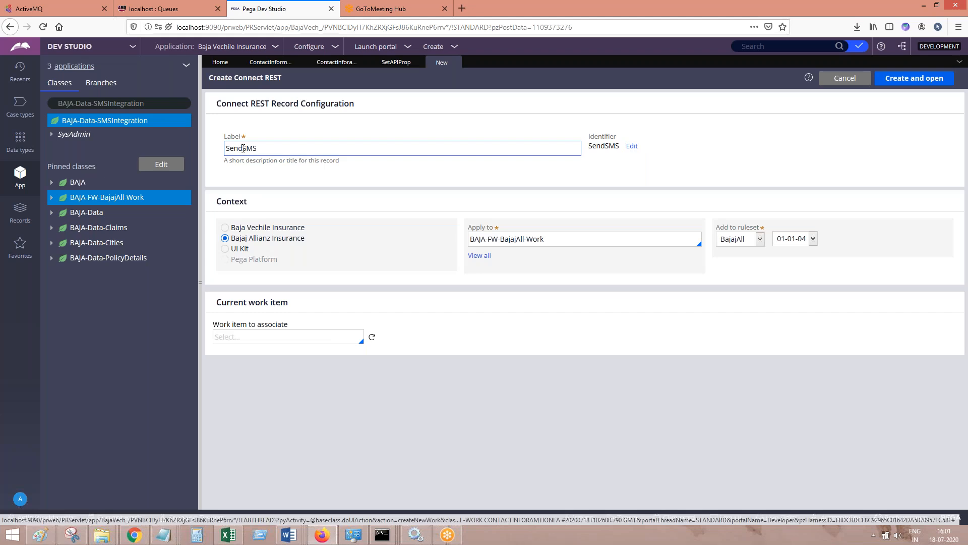
{"action": "left_click", "coordinate": [936, 80]}
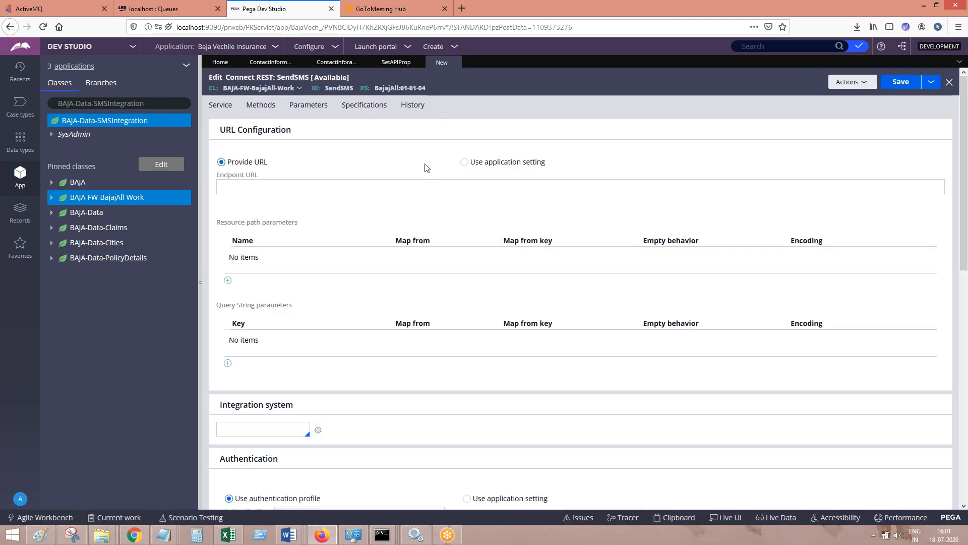
{"action": "left_click", "coordinate": [287, 187]}
{"action": "key", "text": "ctrl+v"}
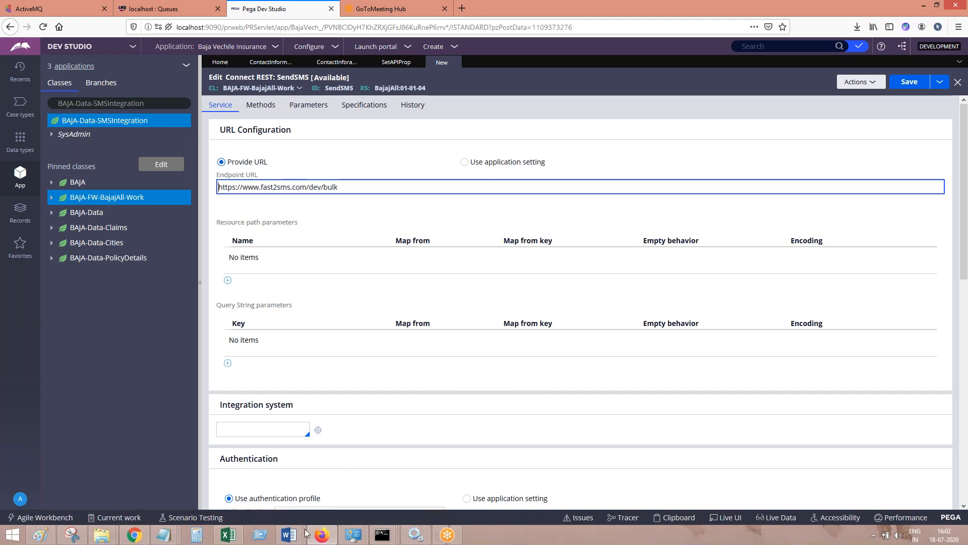
{"action": "left_click", "coordinate": [289, 535]}
{"action": "left_click", "coordinate": [528, 490]}
{"action": "scroll", "coordinate": [333, 491], "scroll_direction": "down", "scroll_amount": 5}
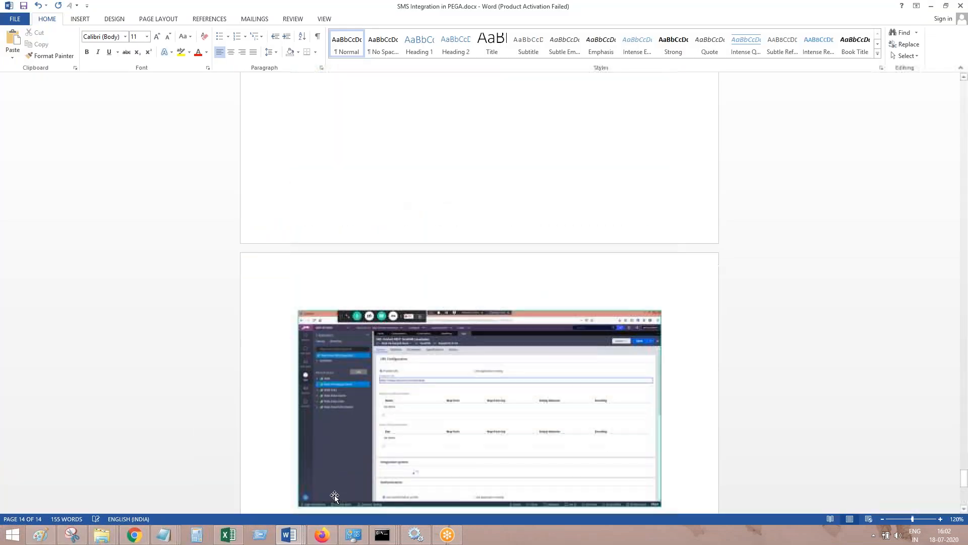
{"action": "left_click", "coordinate": [321, 535]}
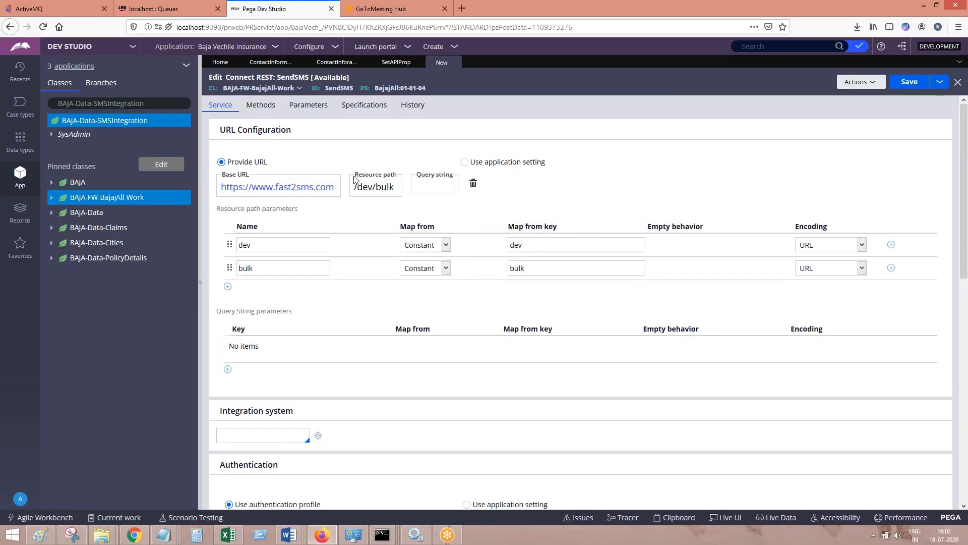
Add a screenshot of the parsed URL configuration to the Word document, followed by the line "Go to method tab"
{"action": "left_click", "coordinate": [301, 270]}
{"action": "left_click", "coordinate": [261, 104]}
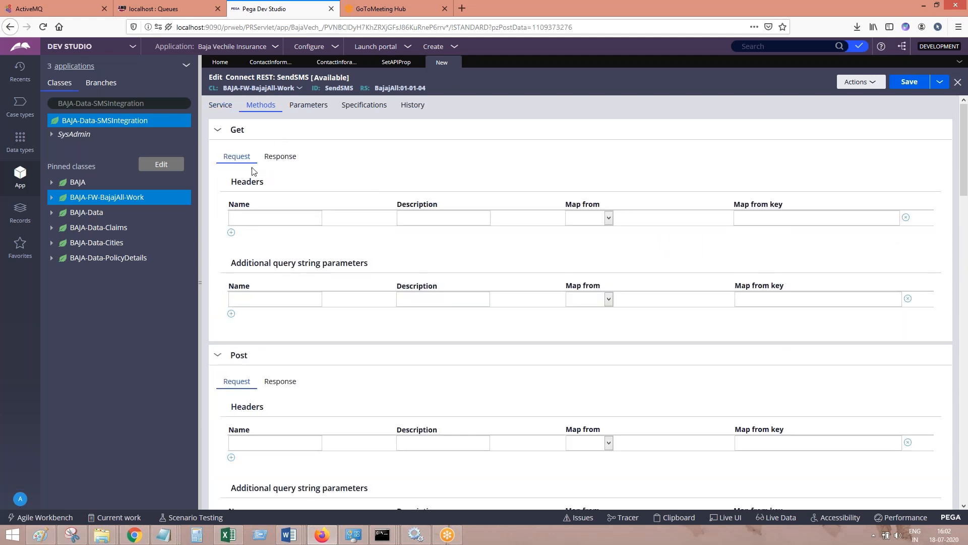
{"action": "left_click", "coordinate": [228, 105]}
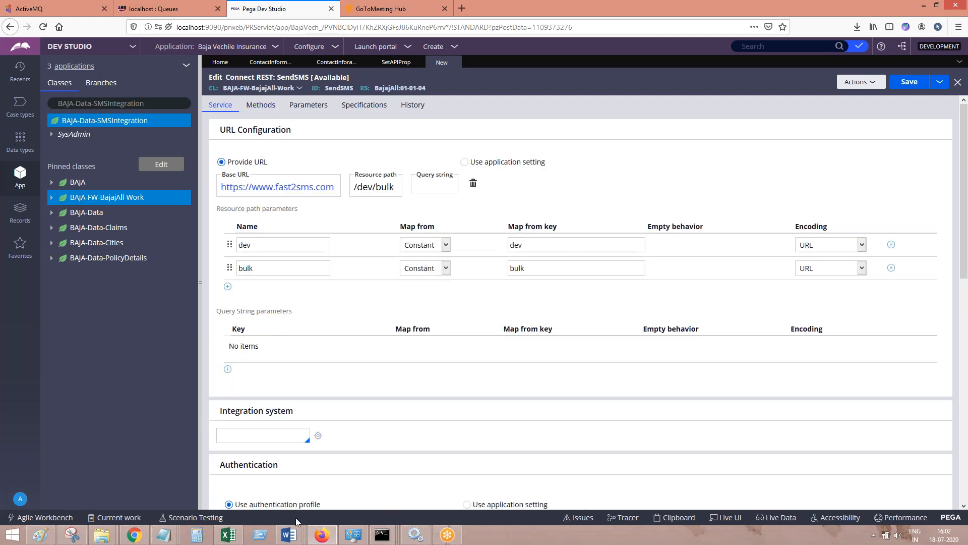
{"action": "mouse_move", "coordinate": [298, 539]}
{"action": "left_click", "coordinate": [510, 485]}
{"action": "scroll", "coordinate": [299, 454], "scroll_direction": "down", "scroll_amount": 5}
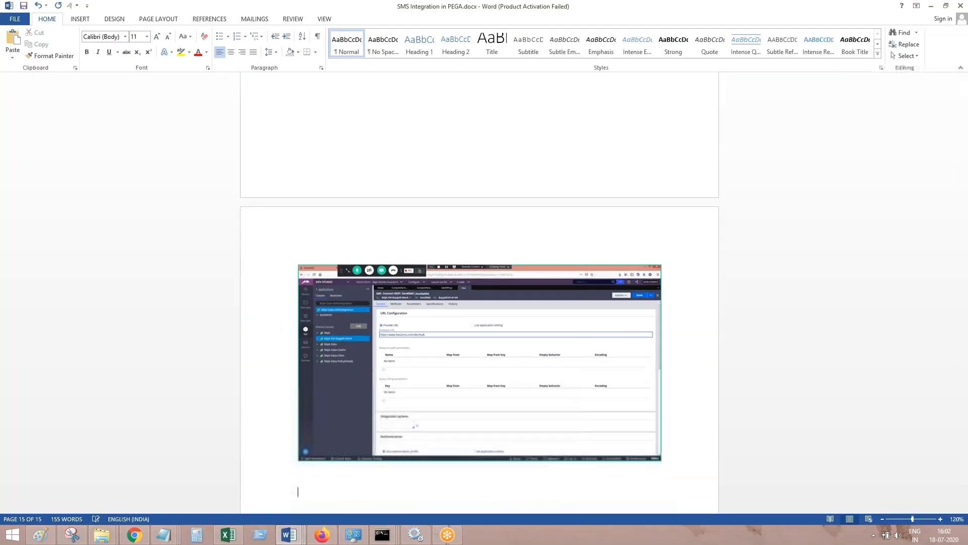
{"action": "type", "text": "Go t"}
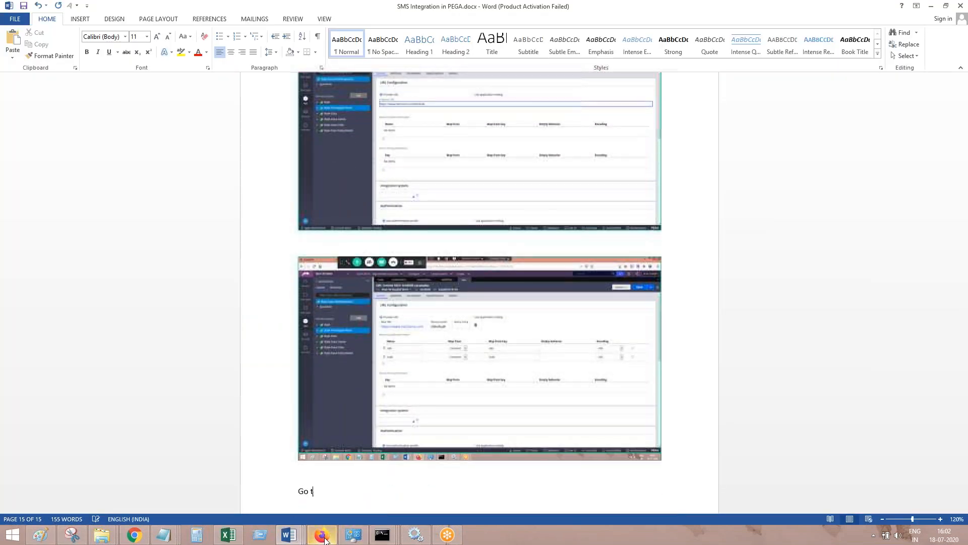
{"action": "type", "text": "o method tab"}
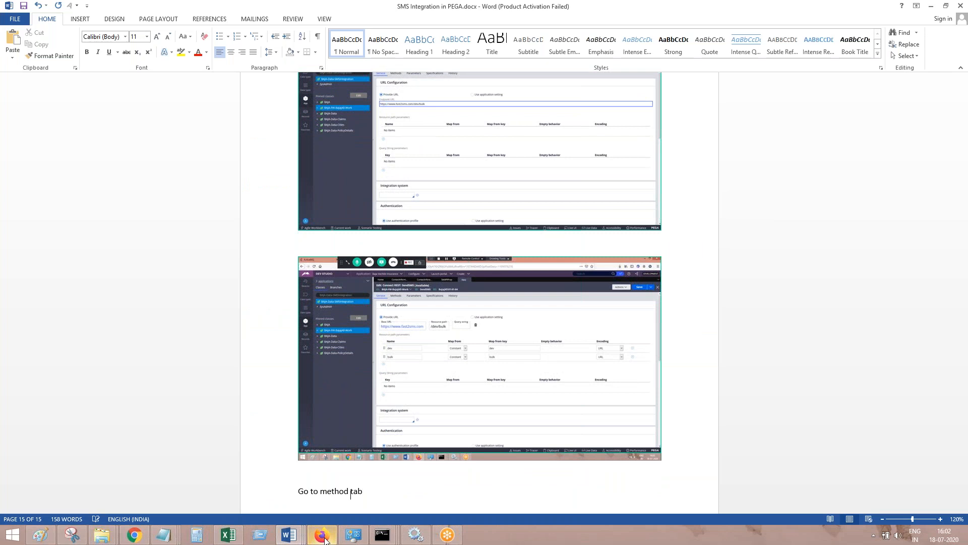
Return to Pega, open the rule's methods settings, and start a new line below "Go to method tab" in the Word document
{"action": "left_click", "coordinate": [324, 540]}
{"action": "left_click", "coordinate": [260, 104]}
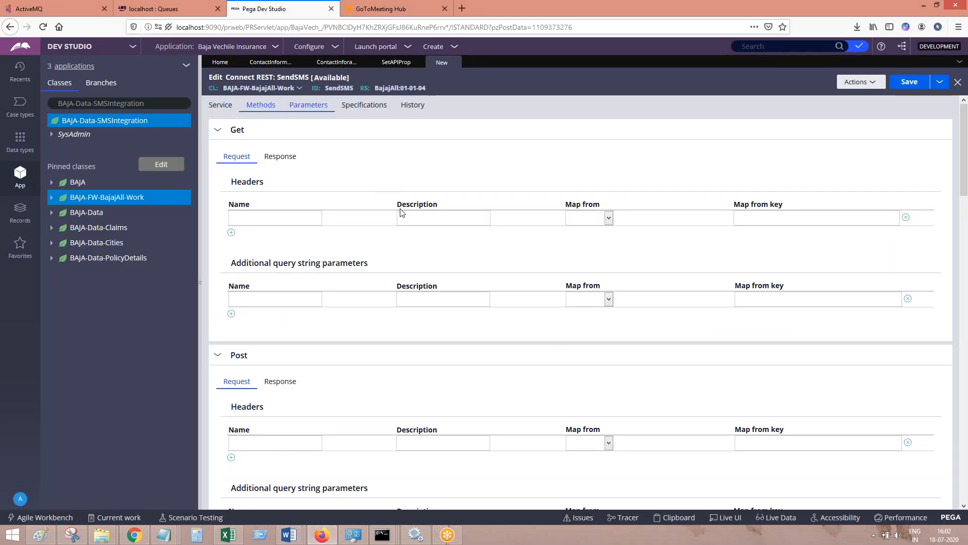
{"action": "left_click", "coordinate": [251, 300]}
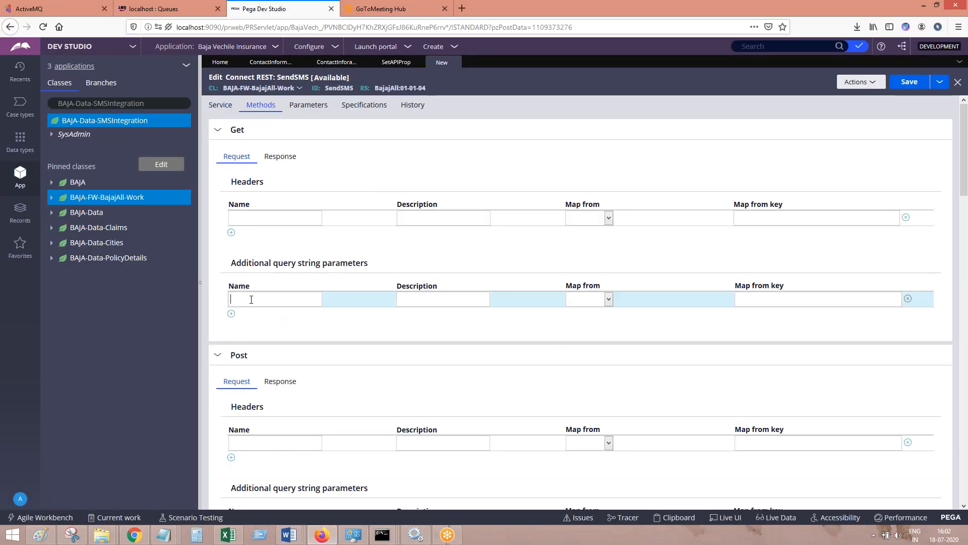
{"action": "key", "text": "alt+Tab"}
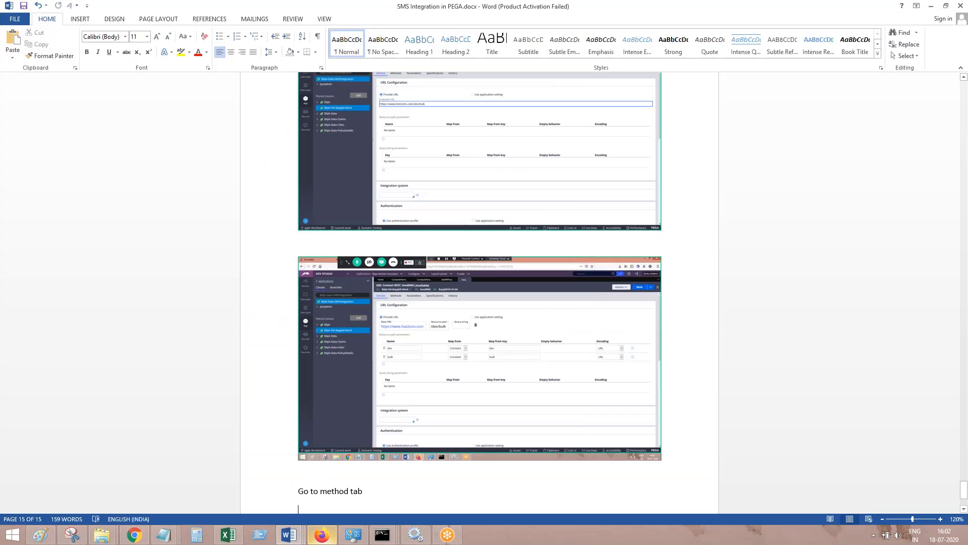
{"action": "key", "text": "alt+Tab"}
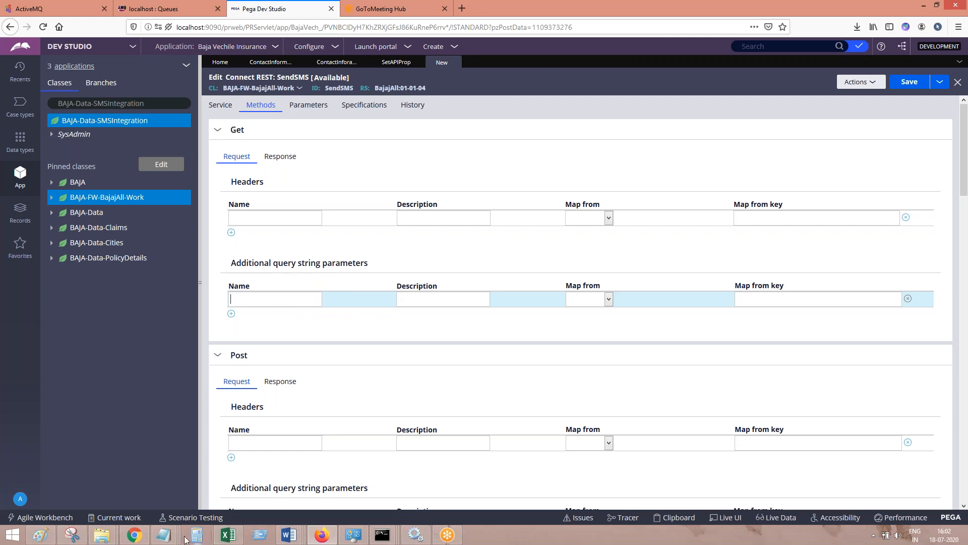
Name the Get request's first additional query string parameter authorizatio, copied from the parameter list in the Notepad notes
{"action": "mouse_move", "coordinate": [164, 535]}
{"action": "left_click", "coordinate": [290, 489]}
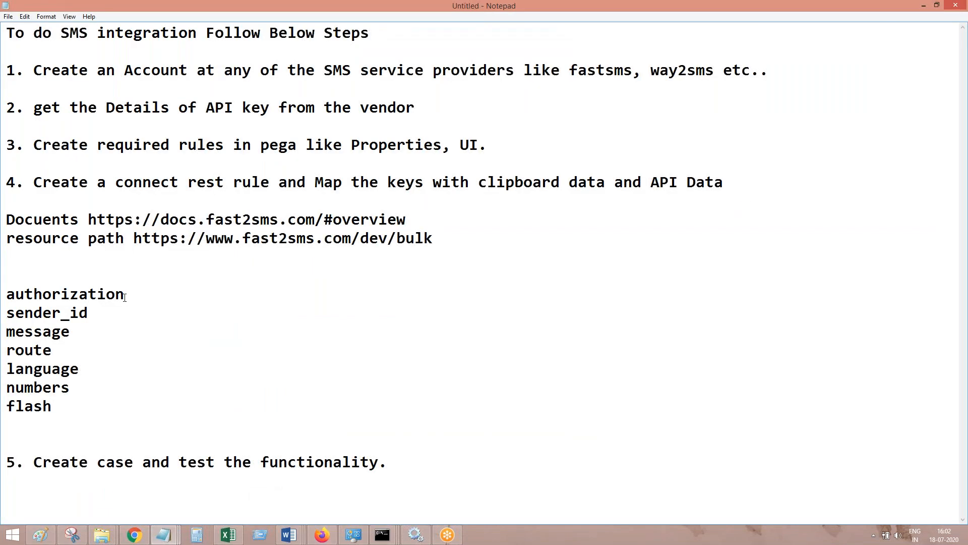
{"action": "key", "text": "BackSpace"}
{"action": "key", "text": "shift+Home"}
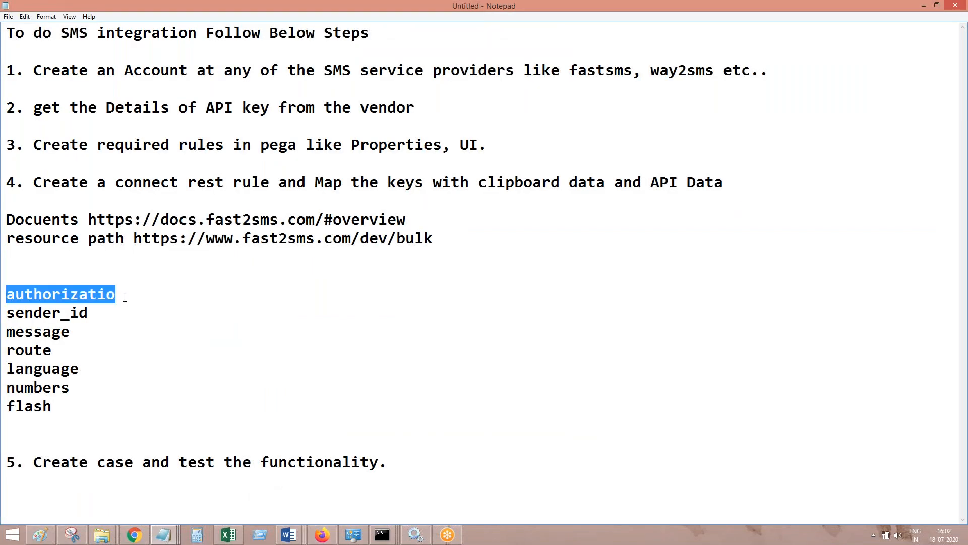
{"action": "left_click", "coordinate": [924, 6]}
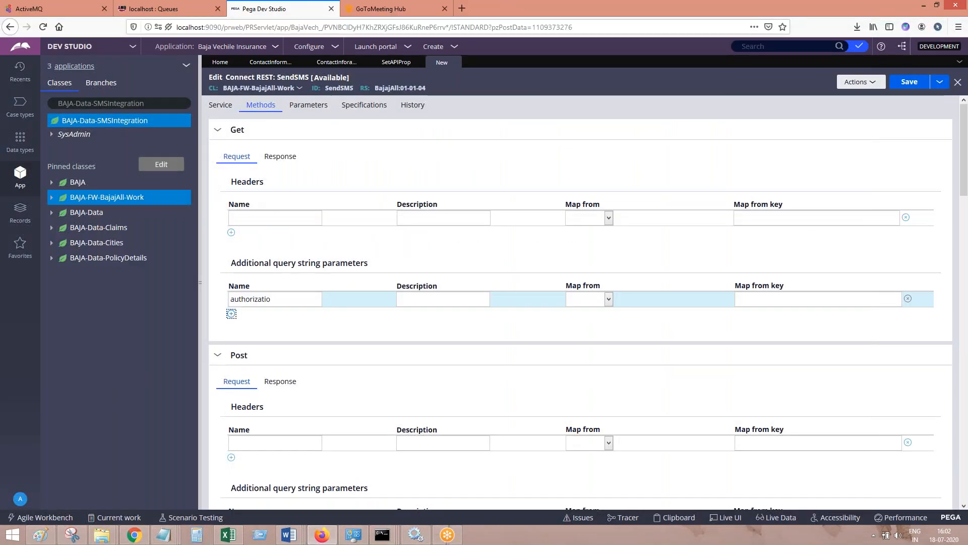
Add a second Get query string parameter named sender_id, copied from the Notepad notes
{"action": "left_click", "coordinate": [231, 313]}
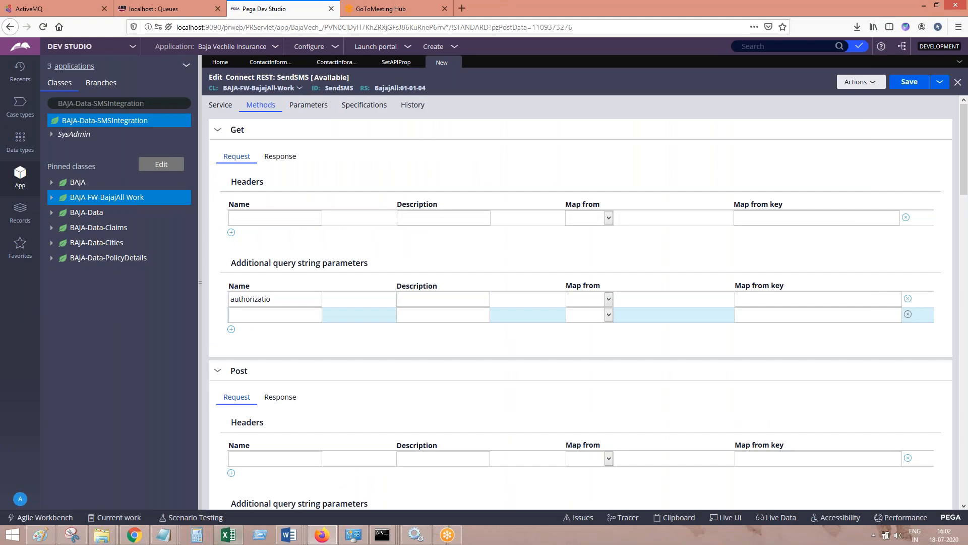
{"action": "mouse_move", "coordinate": [146, 540]}
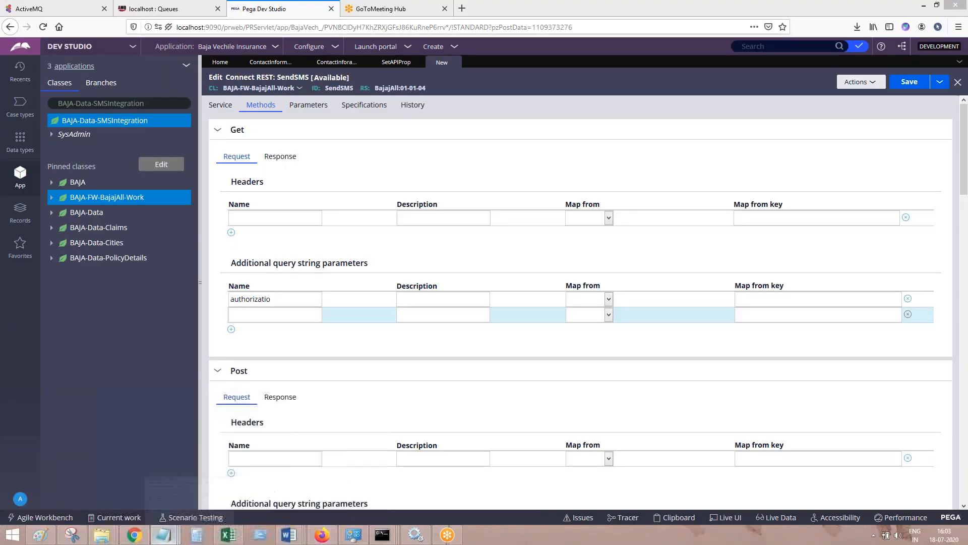
{"action": "left_click", "coordinate": [164, 535]}
{"action": "left_click", "coordinate": [108, 318]}
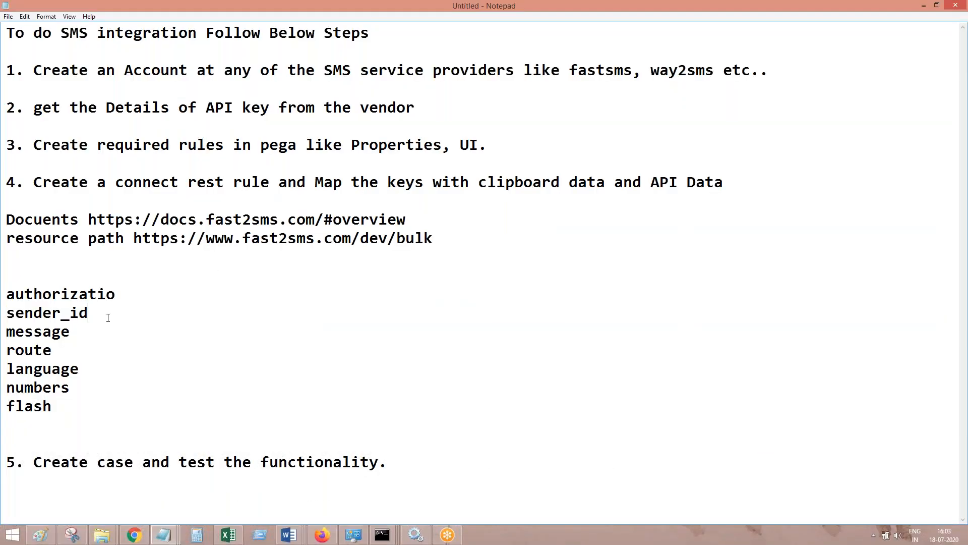
{"action": "double_click", "coordinate": [108, 318]}
{"action": "key", "text": "ctrl+c"}
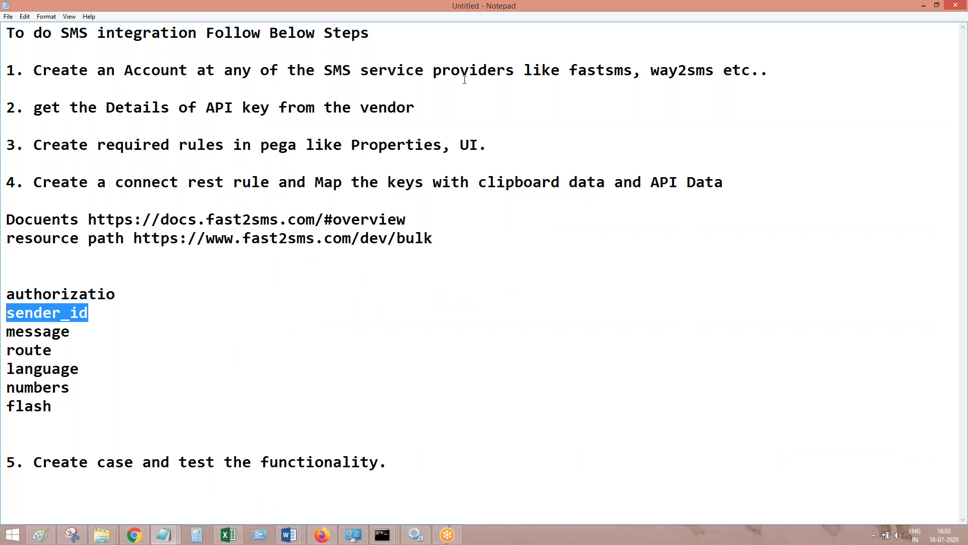
{"action": "left_click", "coordinate": [924, 6]}
{"action": "key", "text": "ctrl+v"}
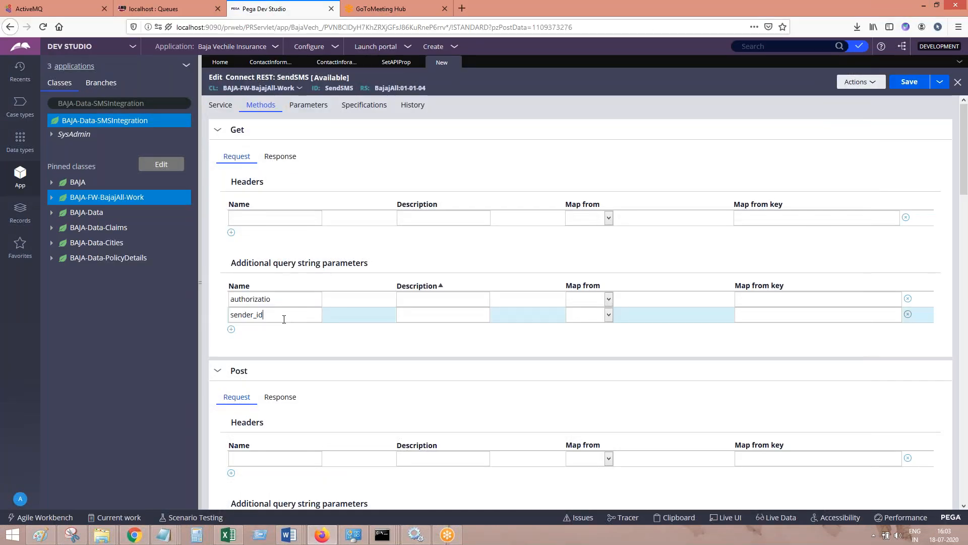
Add two further Get query string parameters named message and route
{"action": "left_click", "coordinate": [231, 328]}
{"action": "type", "text": "message"}
{"action": "left_click", "coordinate": [232, 345]}
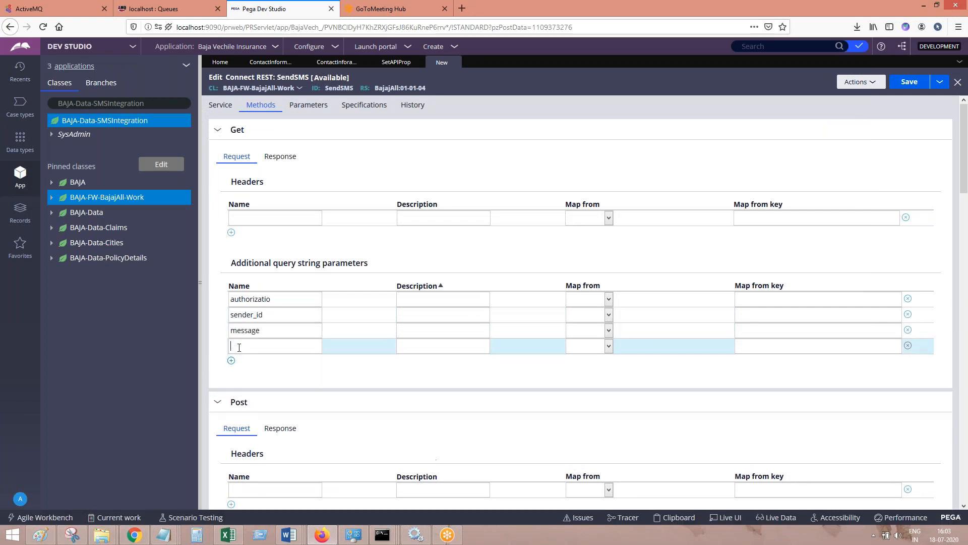
{"action": "type", "text": "route"}
Add a Get query string parameter named language, copied from the Notepad notes, and insert another row below it
{"action": "left_click", "coordinate": [231, 360]}
{"action": "mouse_move", "coordinate": [174, 535]}
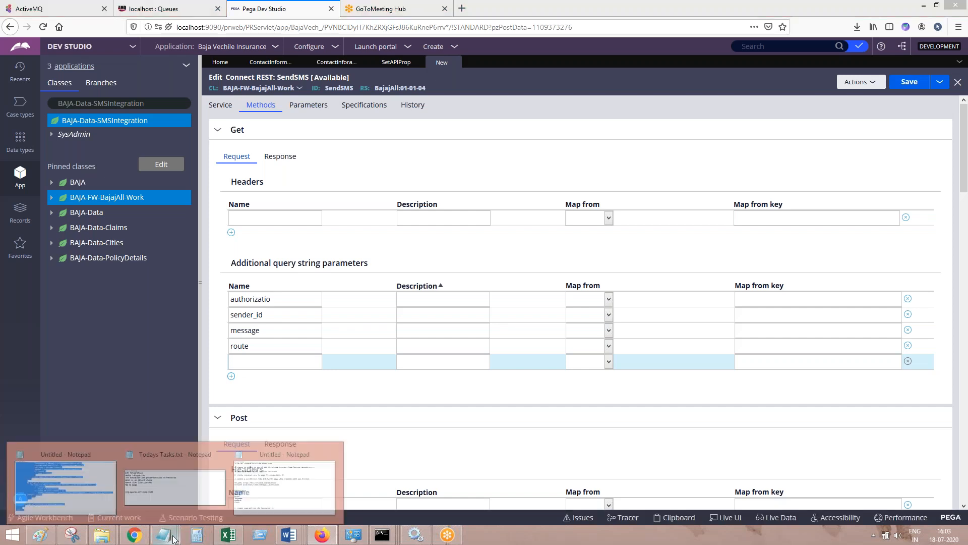
{"action": "left_click", "coordinate": [284, 498]}
{"action": "double_click", "coordinate": [74, 369]}
{"action": "key", "text": "ctrl+c"}
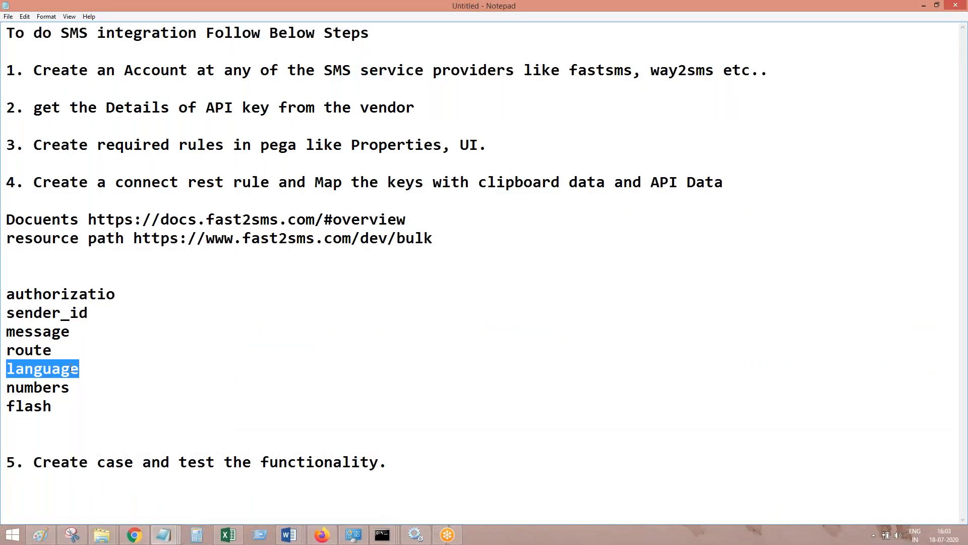
{"action": "left_click", "coordinate": [924, 5]}
{"action": "key", "text": "ctrl+v"}
{"action": "left_click", "coordinate": [231, 375]}
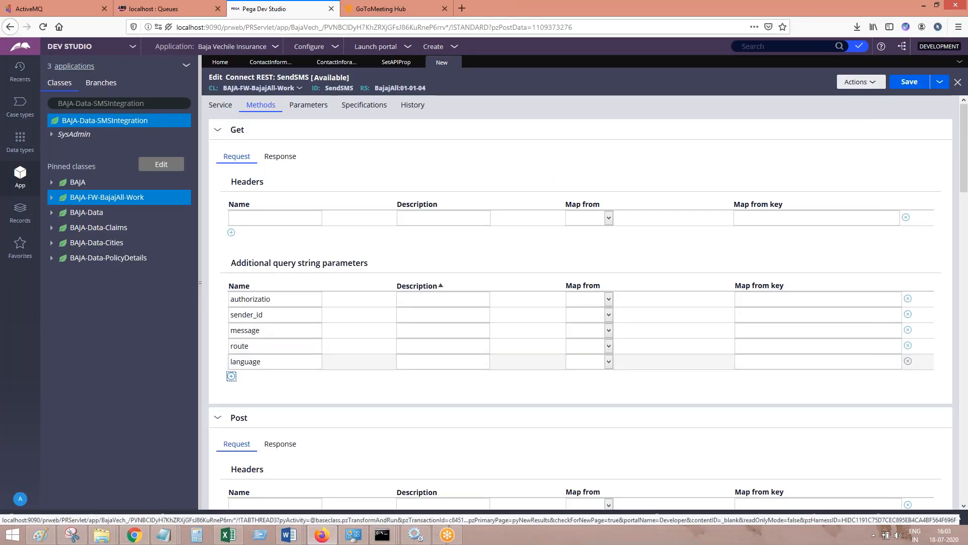
Name the sixth Get query string parameter numbers and add a seventh named flash
{"action": "type", "text": "numbers"}
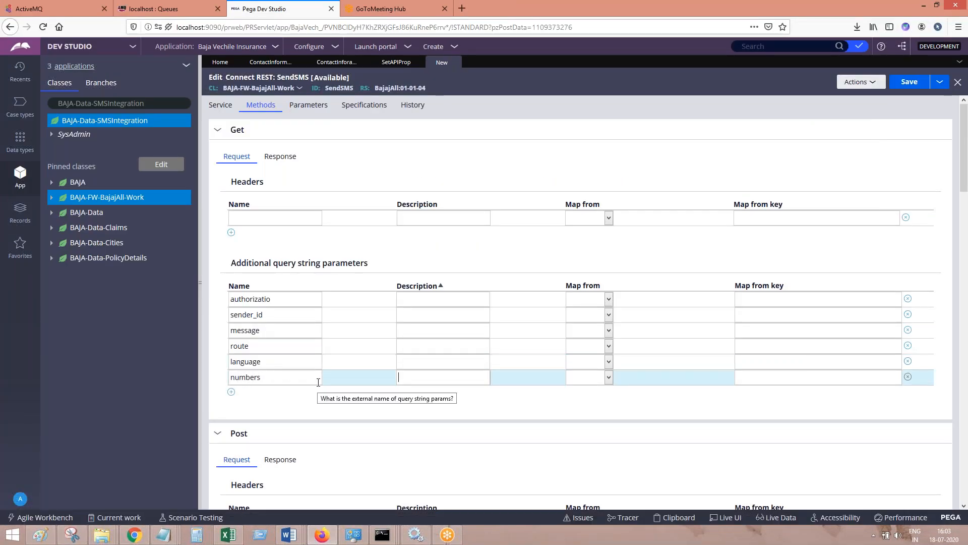
{"action": "left_click", "coordinate": [231, 392]}
{"action": "type", "text": "flash"}
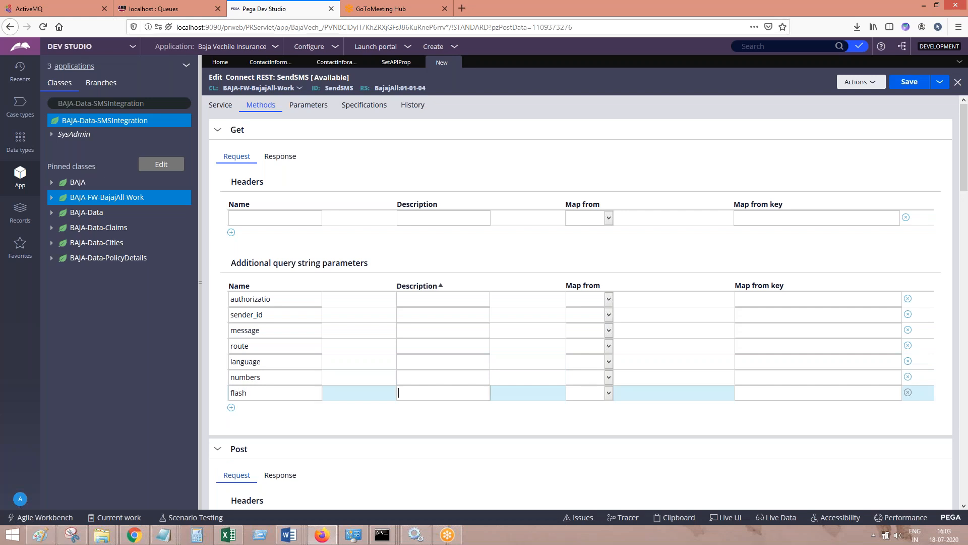
Fill in the descriptions of the authorizatio and sender_id query string parameters by copying their own names
{"action": "left_click", "coordinate": [431, 301]}
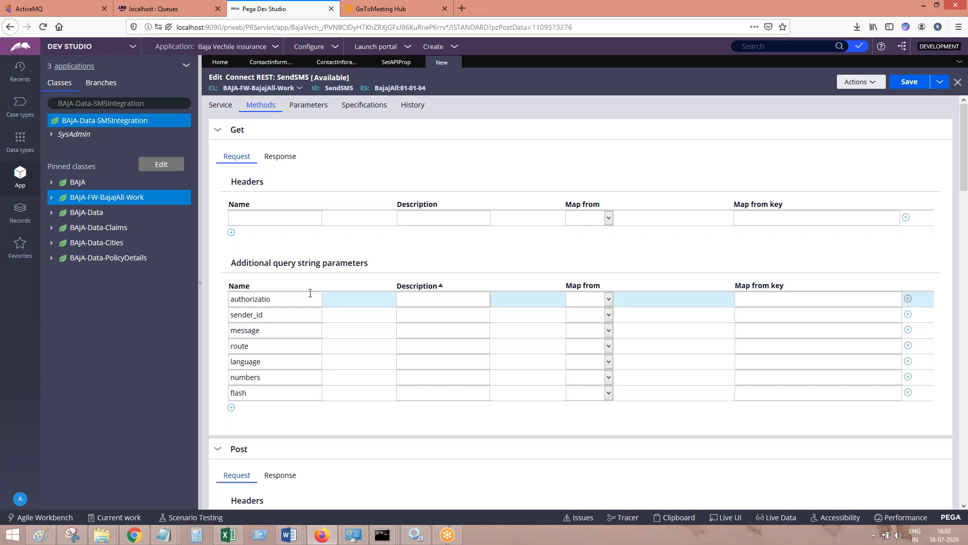
{"action": "double_click", "coordinate": [286, 299]}
{"action": "key", "text": "ctrl+c"}
{"action": "left_click", "coordinate": [454, 295]}
{"action": "key", "text": "ctrl+v"}
{"action": "double_click", "coordinate": [300, 311]}
{"action": "key", "text": "ctrl+c"}
{"action": "left_click", "coordinate": [422, 316]}
{"action": "key", "text": "ctrl+v"}
Copy the names of the message and route parameters into their description fields
{"action": "left_click", "coordinate": [293, 335]}
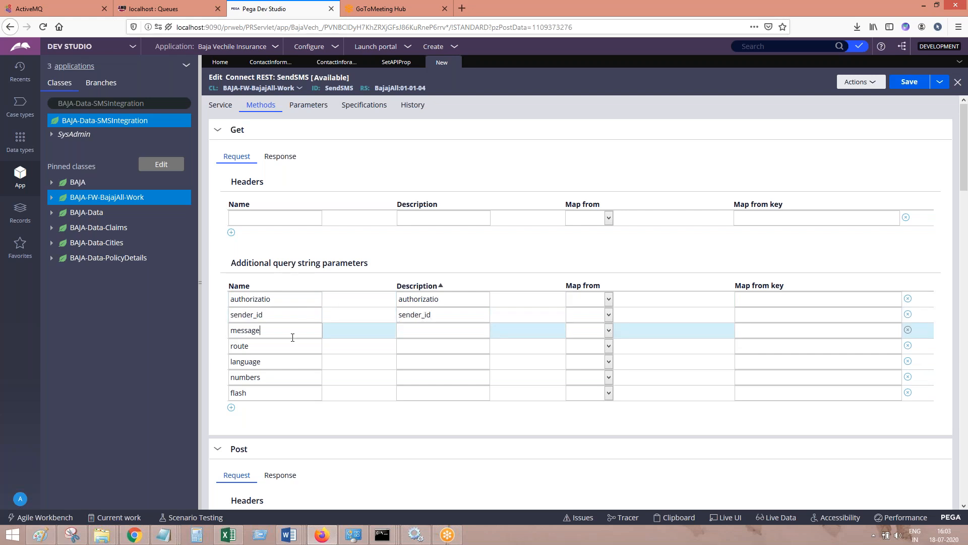
{"action": "double_click", "coordinate": [292, 337]}
{"action": "key", "text": "ctrl+c"}
{"action": "left_click", "coordinate": [409, 337]}
{"action": "key", "text": "ctrl+v"}
{"action": "left_click", "coordinate": [279, 346]}
{"action": "double_click", "coordinate": [280, 349]}
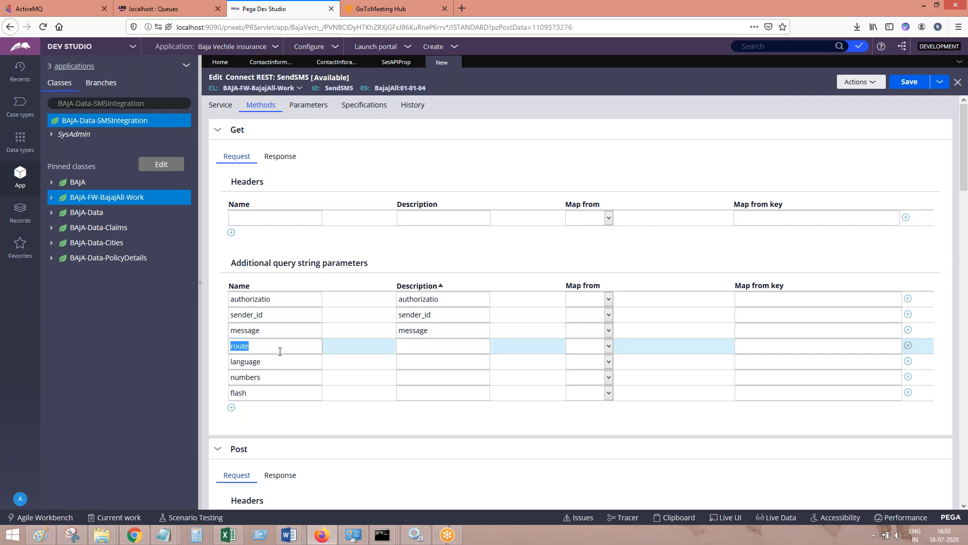
{"action": "key", "text": "ctrl+c"}
{"action": "left_click", "coordinate": [419, 347]}
{"action": "key", "text": "ctrl+v"}
Copy the names of the language, numbers and flash parameters into their description fields
{"action": "double_click", "coordinate": [269, 363]}
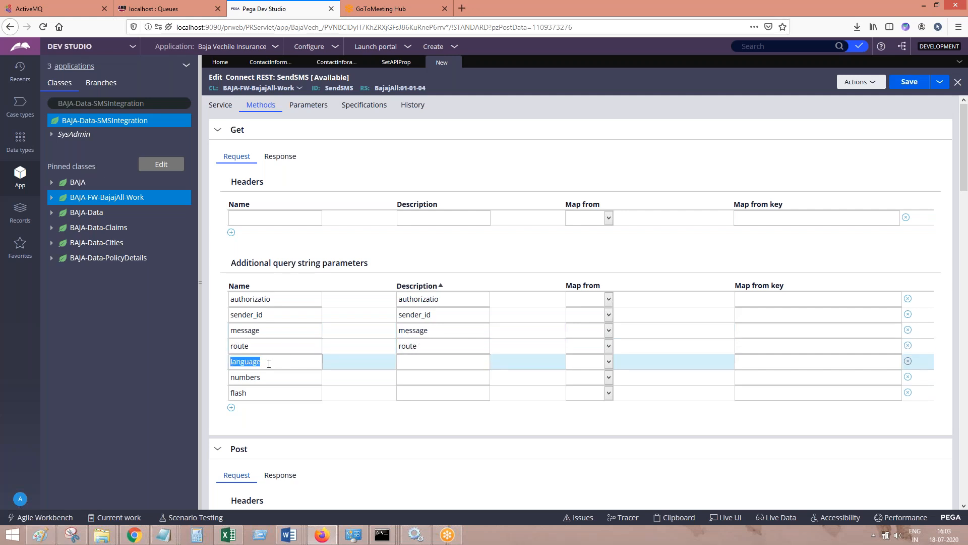
{"action": "key", "text": "ctrl+c"}
{"action": "left_click", "coordinate": [428, 364]}
{"action": "key", "text": "ctrl+v"}
{"action": "double_click", "coordinate": [282, 377]}
{"action": "key", "text": "ctrl+c"}
{"action": "left_click", "coordinate": [408, 378]}
{"action": "key", "text": "ctrl+v"}
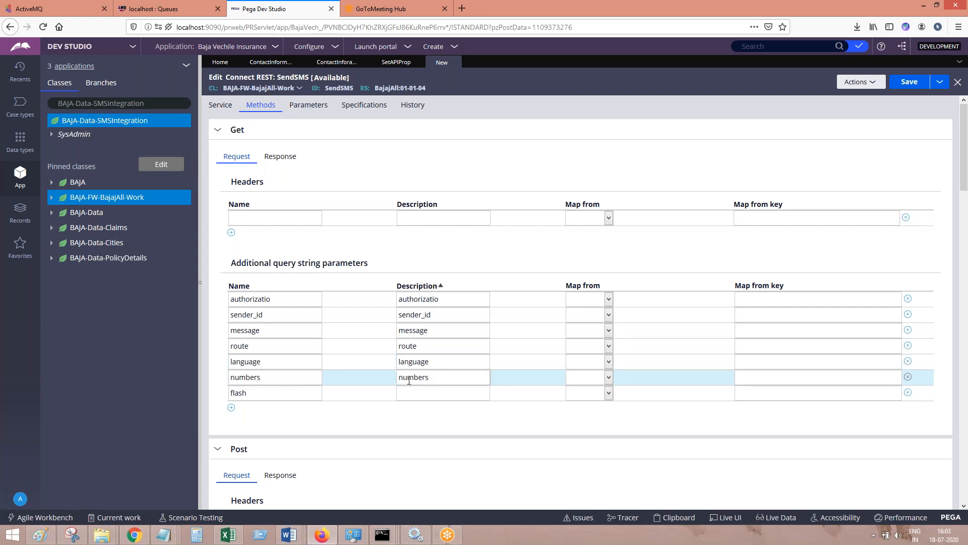
{"action": "double_click", "coordinate": [292, 394]}
{"action": "key", "text": "ctrl+c"}
{"action": "left_click", "coordinate": [422, 396]}
{"action": "key", "text": "ctrl+v"}
Set the Map from source to Clipboard for the authorizatio, sender_id, message and route parameters
{"action": "left_click", "coordinate": [589, 300]}
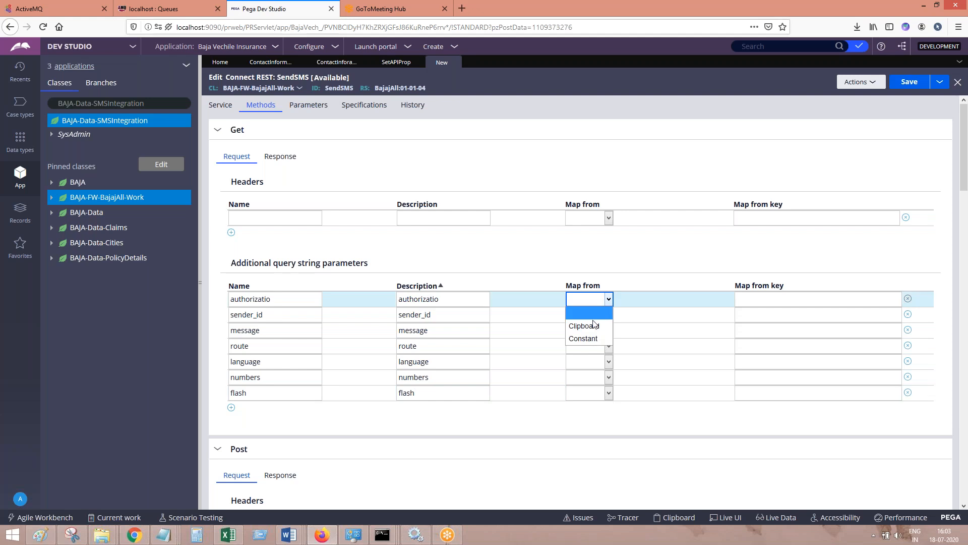
{"action": "left_click", "coordinate": [591, 326]}
{"action": "left_click", "coordinate": [589, 315]}
{"action": "left_click", "coordinate": [586, 341]}
{"action": "left_click", "coordinate": [589, 331]}
{"action": "left_click", "coordinate": [585, 357]}
{"action": "left_click", "coordinate": [589, 346]}
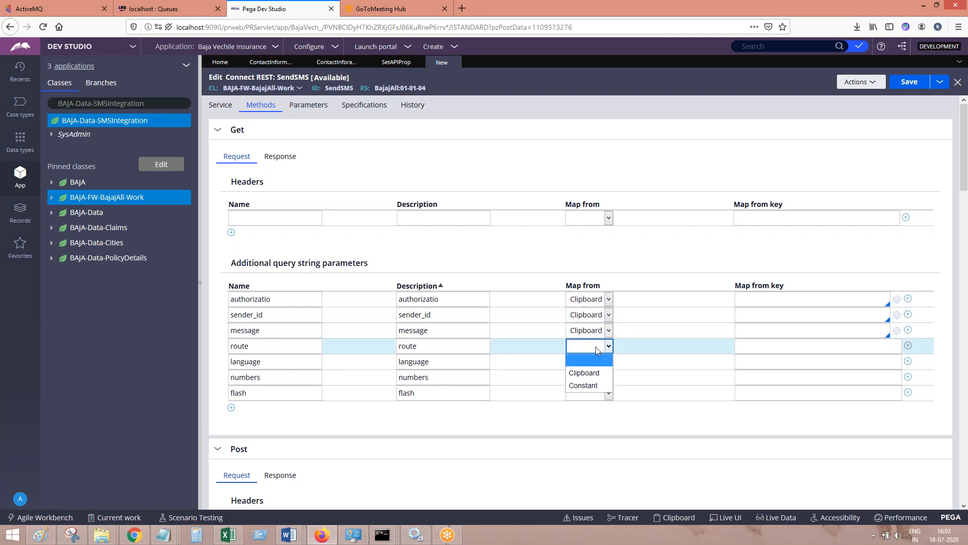
{"action": "left_click", "coordinate": [586, 374]}
Set the Map from source to Clipboard for the language, numbers and flash parameters
{"action": "left_click", "coordinate": [589, 361]}
{"action": "left_click", "coordinate": [586, 389]}
{"action": "left_click", "coordinate": [587, 377]}
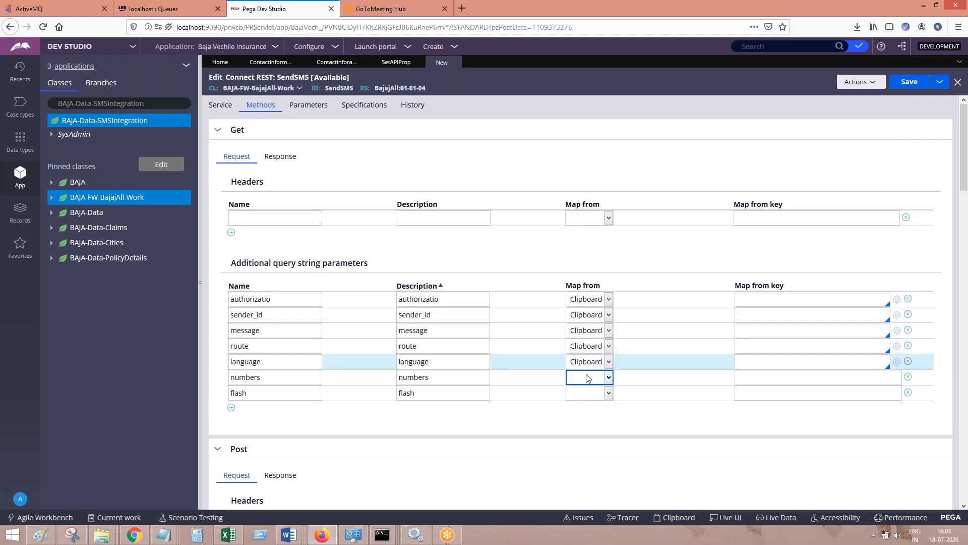
{"action": "left_click", "coordinate": [587, 404]}
{"action": "left_click", "coordinate": [590, 393]}
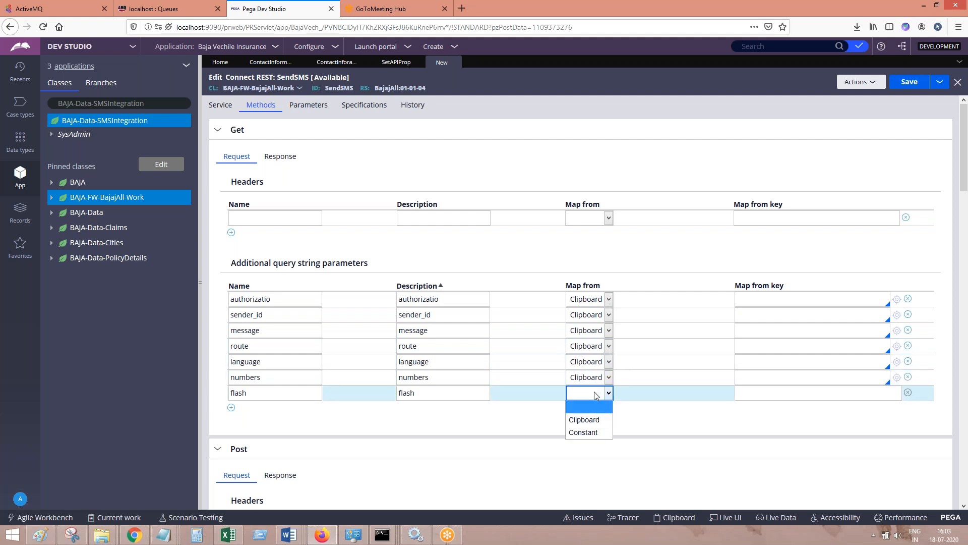
{"action": "left_click", "coordinate": [585, 419]}
Map the authorizatio parameter to the clipboard key .SMSPage.Authorization
{"action": "left_click", "coordinate": [743, 302]}
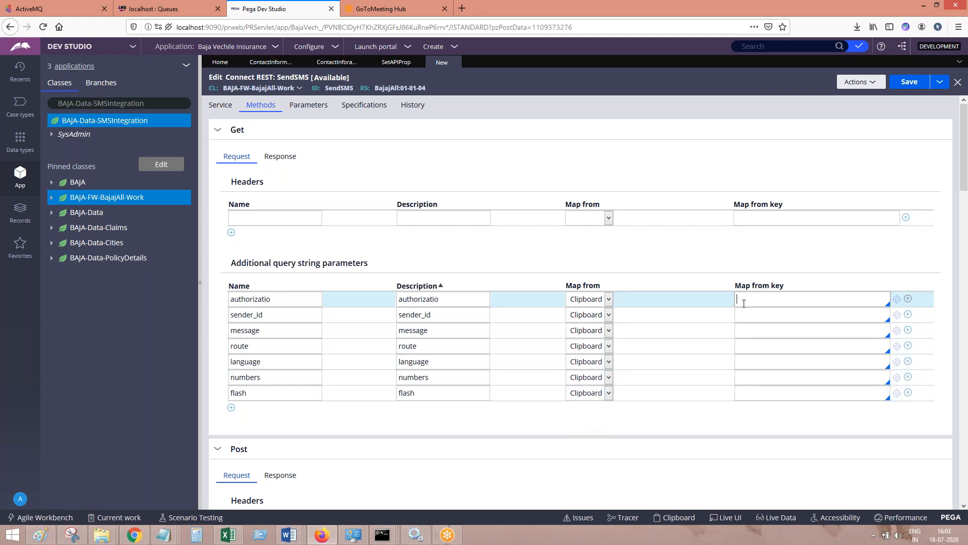
{"action": "type", "text": ".sMSPage"}
{"action": "key", "text": "Return"}
{"action": "type", "text": ".au"}
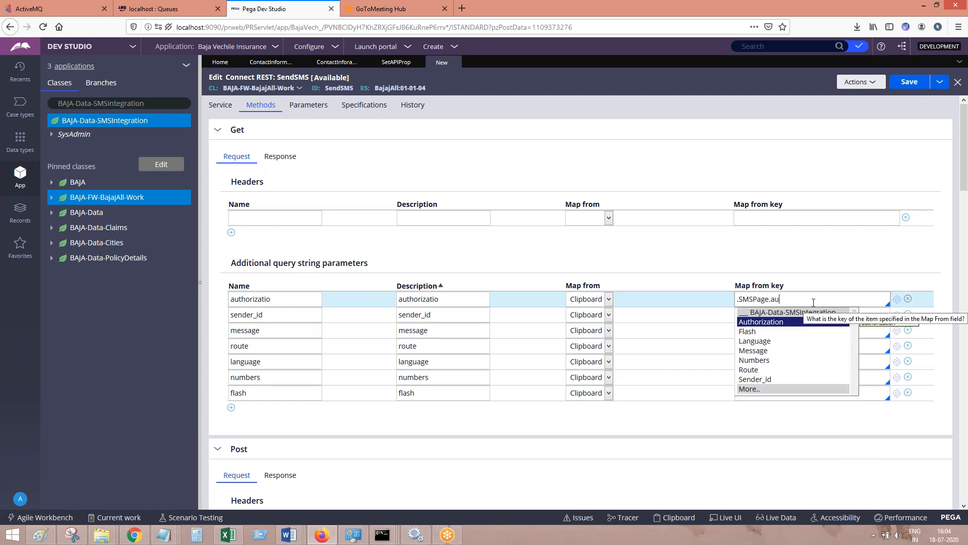
Map the sender_id parameter to the clipboard key .SMSPage.Sender_id
{"action": "left_click", "coordinate": [766, 316]}
{"action": "left_click", "coordinate": [767, 316]}
{"action": "type", "text": ".sm"}
{"action": "key", "text": "Return"}
{"action": "type", "text": ".SMSPage."}
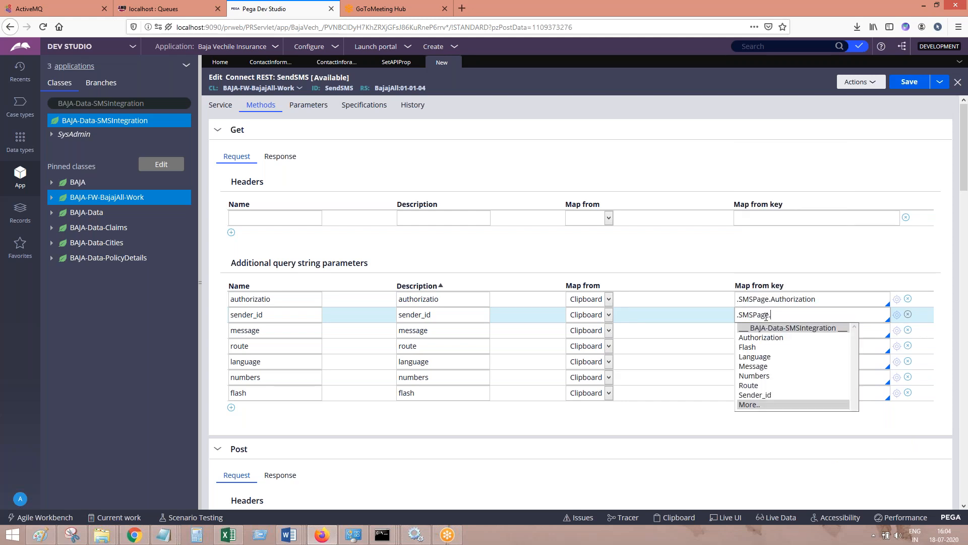
{"action": "key", "text": "Down"}
{"action": "key", "text": "Down"}
{"action": "key", "text": "Down"}
{"action": "key", "text": "Down"}
{"action": "key", "text": "Down"}
{"action": "key", "text": "Down"}
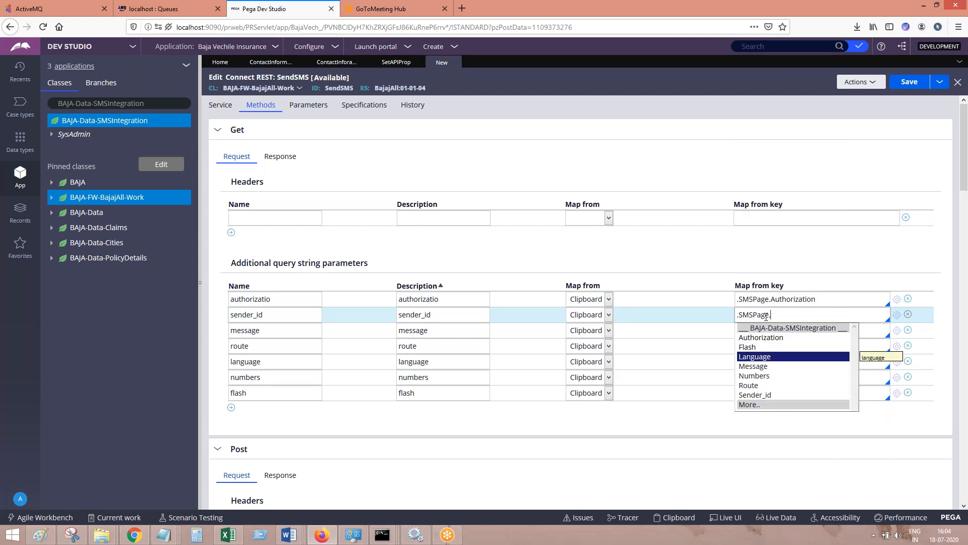
{"action": "key", "text": "Return"}
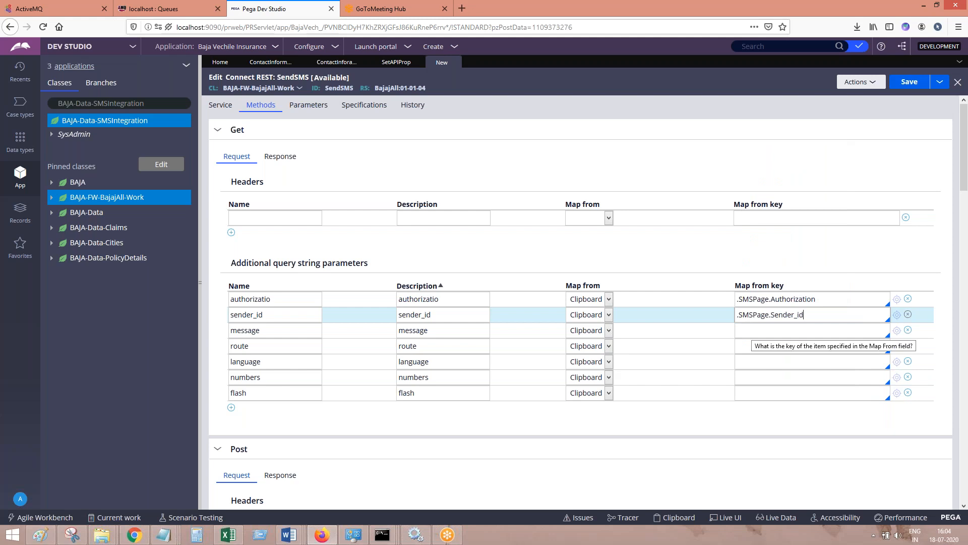
Map the message parameter to the clipboard key .SMSPage.Message
{"action": "left_click", "coordinate": [751, 330]}
{"action": "type", "text": ".SMSPage"}
{"action": "key", "text": "Return"}
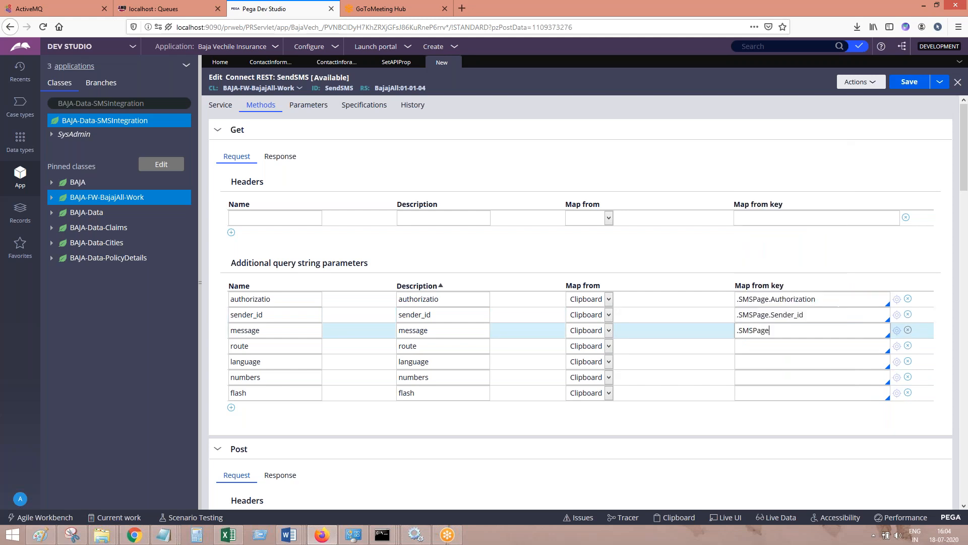
{"action": "type", "text": ".M"}
{"action": "key", "text": "Return"}
Map the route parameter to the clipboard key .SMSPage.Route
{"action": "left_click", "coordinate": [750, 348]}
{"action": "type", "text": ".SMS"}
{"action": "key", "text": "Return"}
{"action": "type", "text": ".R"}
{"action": "key", "text": "Return"}
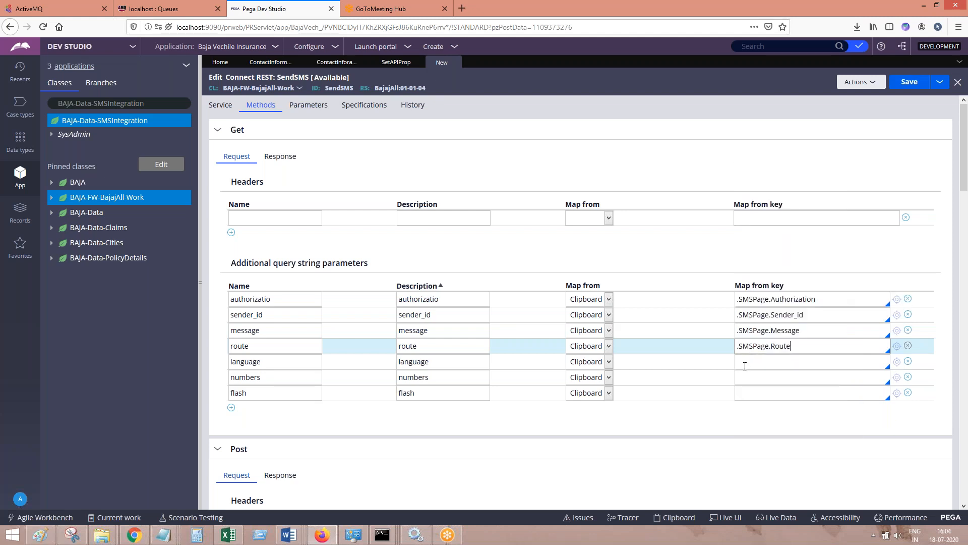
Map the language parameter to the clipboard key .SMSPage.Language
{"action": "left_click", "coordinate": [745, 365]}
{"action": "type", "text": ".SMS"}
{"action": "key", "text": "Return"}
{"action": "type", "text": "."}
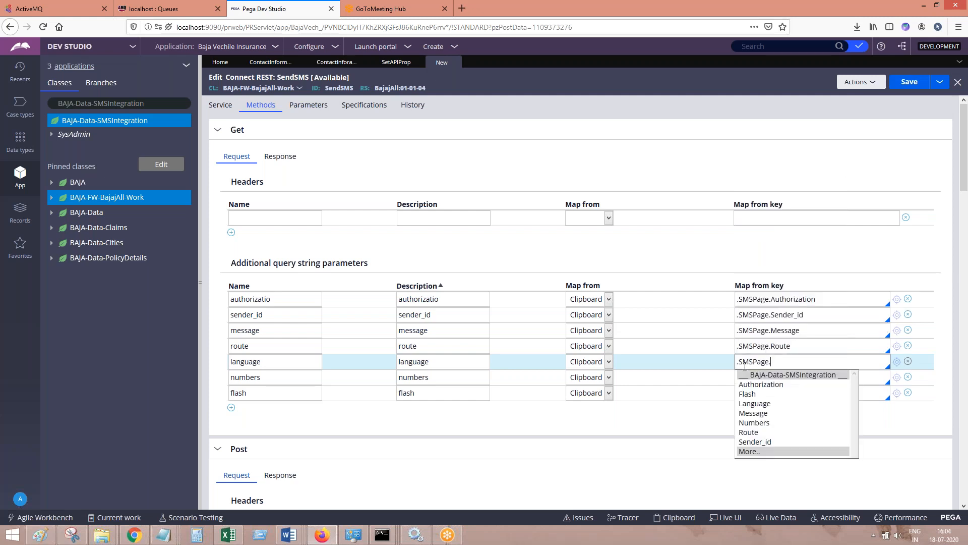
{"action": "type", "text": "L"}
{"action": "key", "text": "Return"}
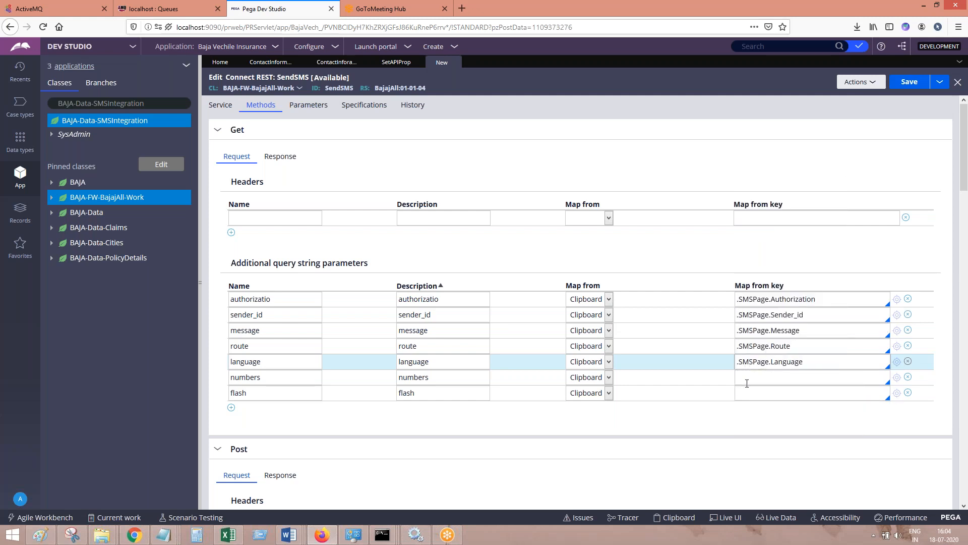
Map the numbers parameter to the clipboard key .SMSPage.Numbers, removing any stray characters after it
{"action": "left_click", "coordinate": [747, 384]}
{"action": "type", "text": ".SMS"}
{"action": "key", "text": "Return"}
{"action": "type", "text": "."}
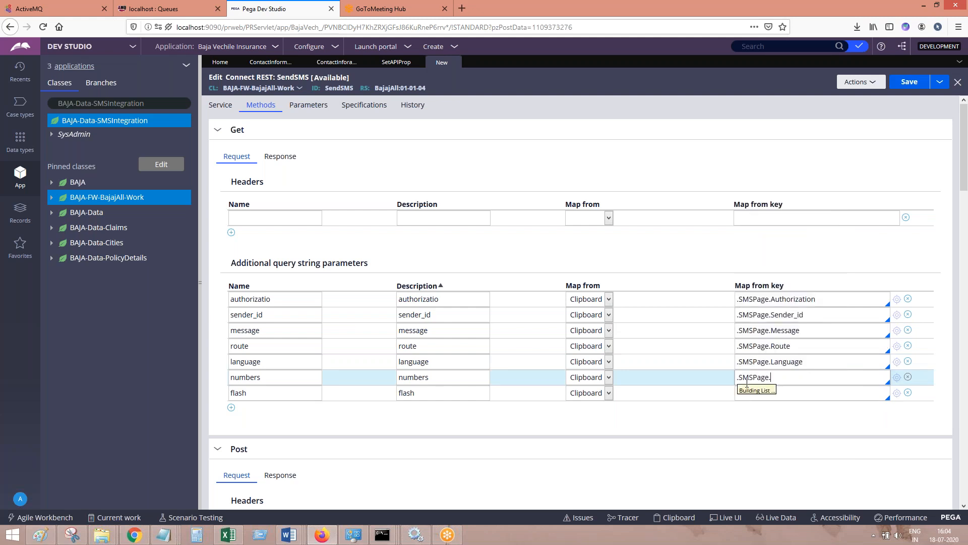
{"action": "type", "text": "N"}
{"action": "key", "text": "Return"}
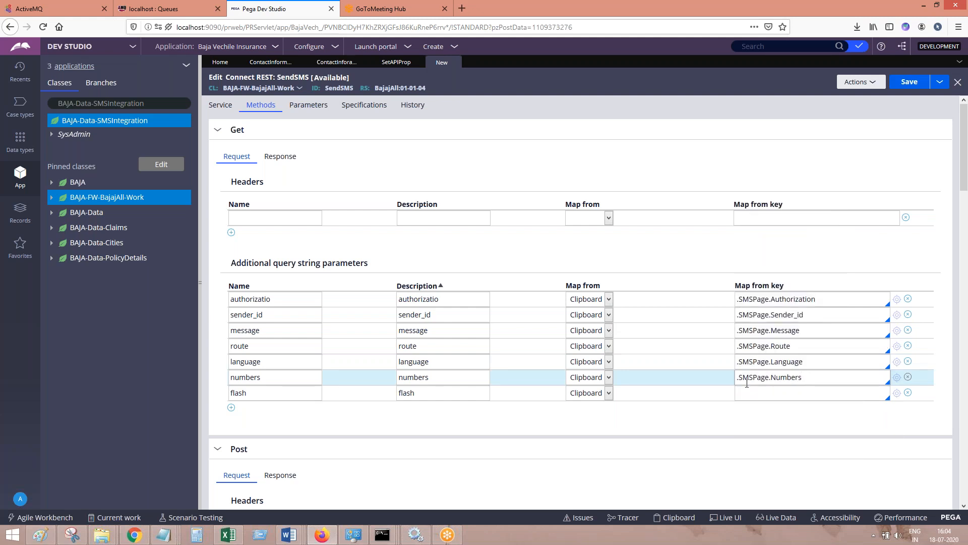
{"action": "type", "text": ".sm"}
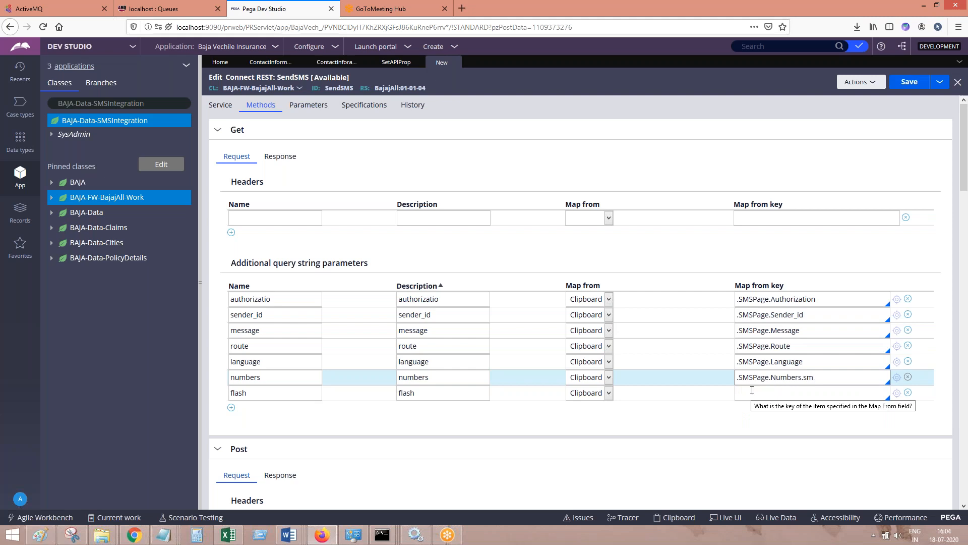
{"action": "key", "text": "BackSpace"}
{"action": "key", "text": "BackSpace"}
{"action": "key", "text": "BackSpace"}
Map the flash parameter to the clipboard key .SMSPage.Flash
{"action": "left_click", "coordinate": [747, 397]}
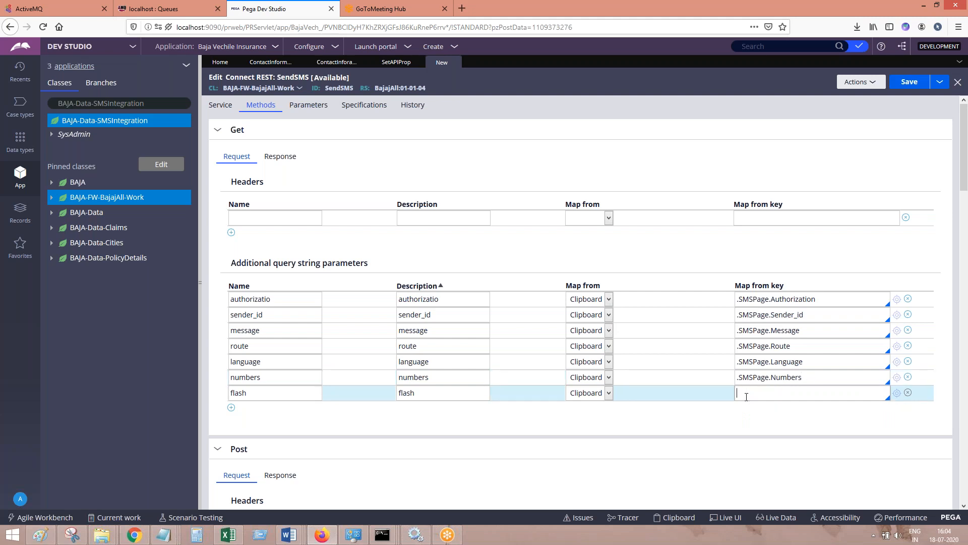
{"action": "type", "text": ".sm"}
{"action": "key", "text": "Return"}
{"action": "type", "text": ".fa"}
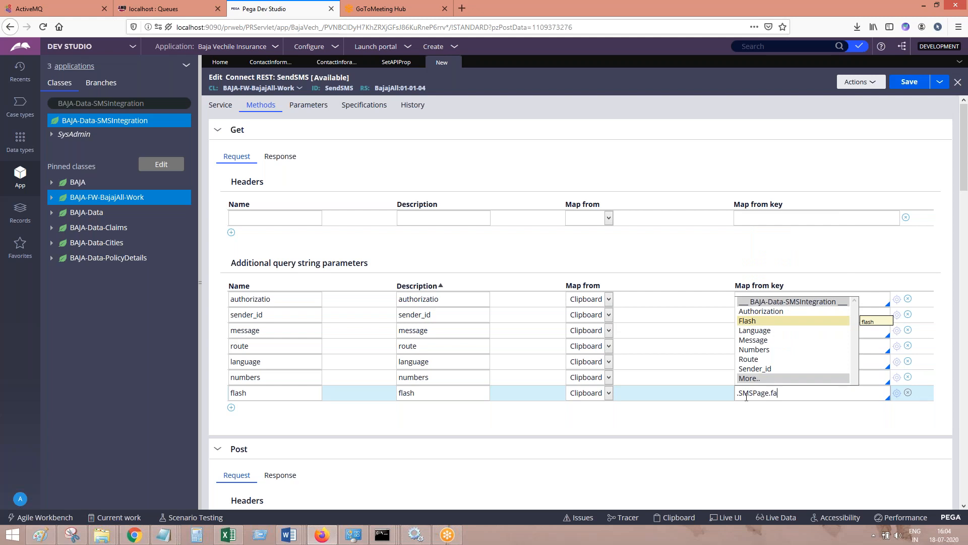
{"action": "key", "text": "Return"}
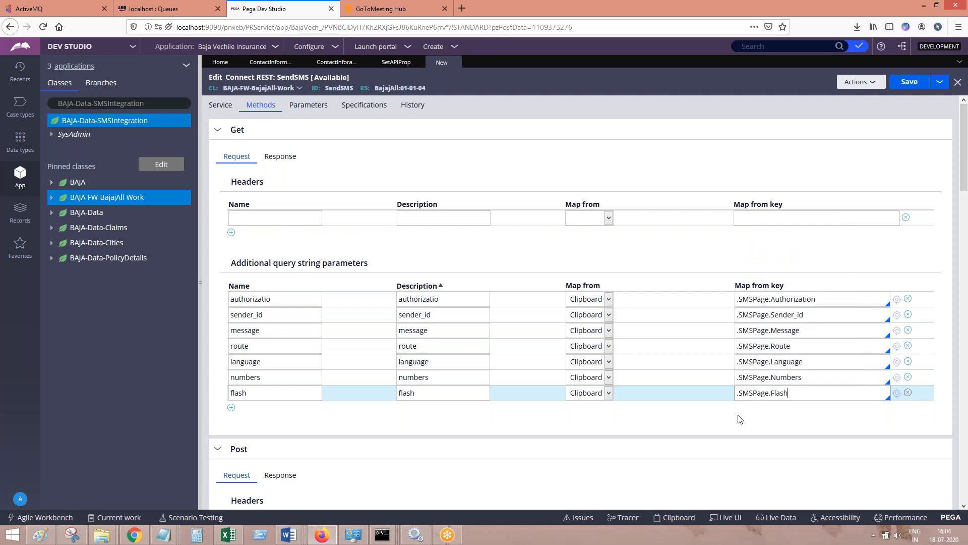
{"action": "left_click", "coordinate": [739, 417]}
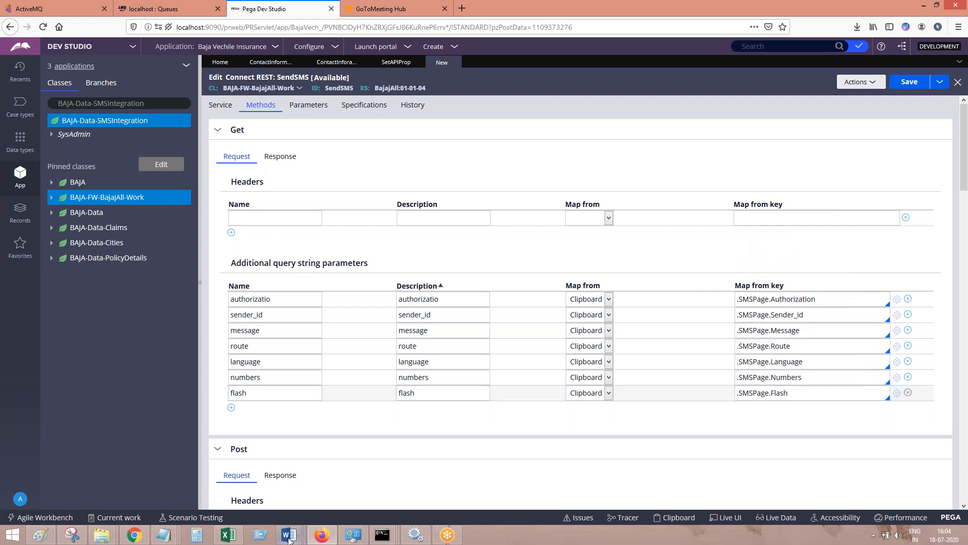
Add a screenshot of the mapped Get parameters with a short caption to SMS Integration in PEGA.docx in Word, and save the document
{"action": "mouse_move", "coordinate": [289, 535]}
{"action": "left_click", "coordinate": [362, 499]}
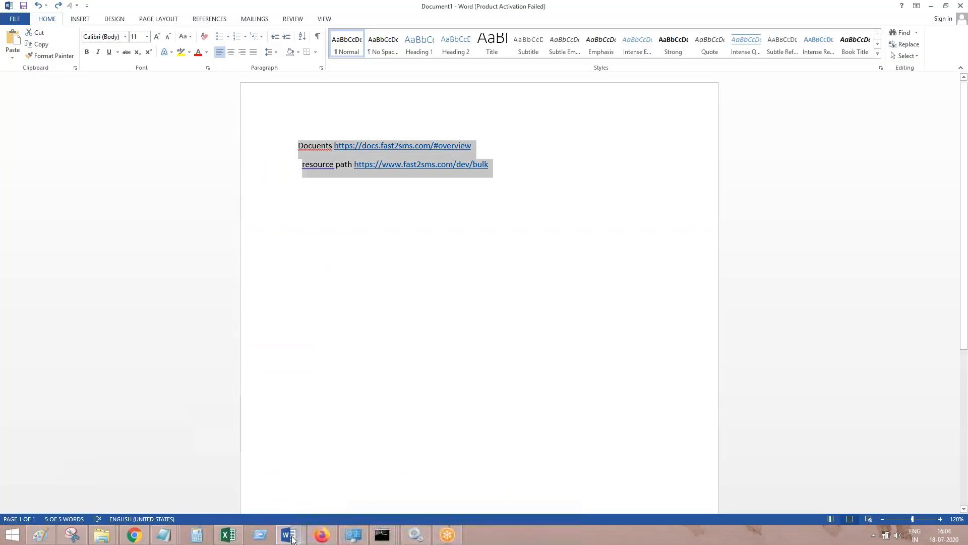
{"action": "left_click", "coordinate": [495, 486]}
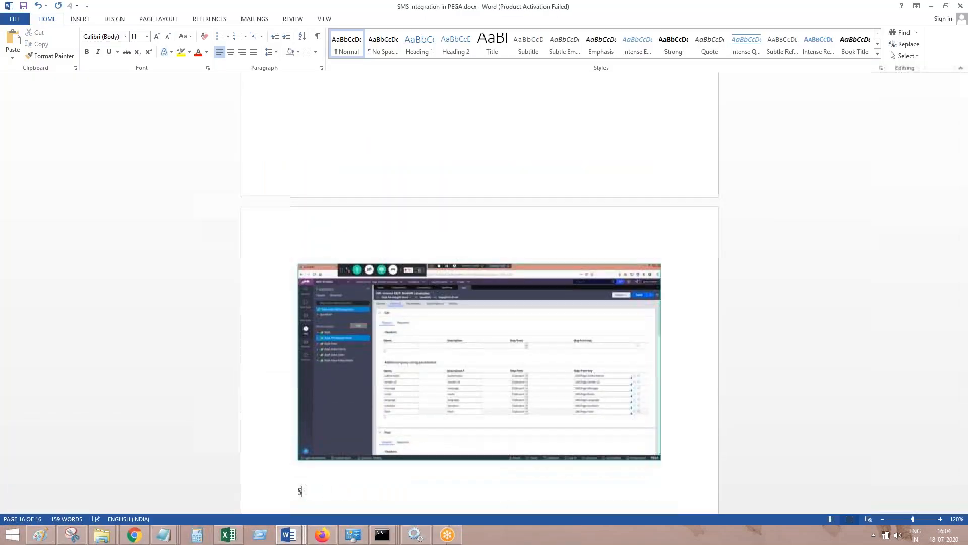
{"action": "type", "text": "e. don"}
{"action": "key", "text": "Return"}
{"action": "key", "text": "ctrl+s"}
Switch back to Pega Dev Studio in Firefox and save the SendSMS Connect REST rule
{"action": "left_click", "coordinate": [322, 535]}
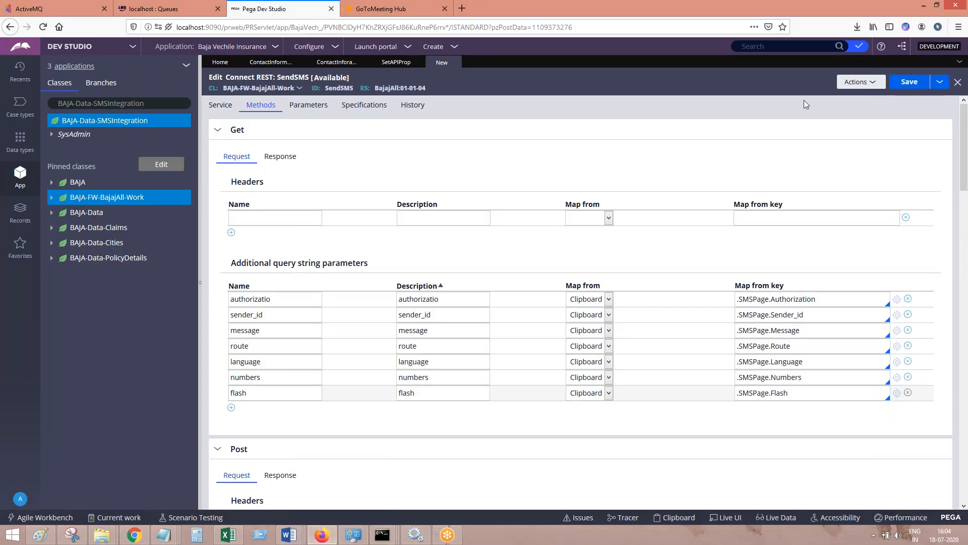
{"action": "left_click", "coordinate": [907, 83]}
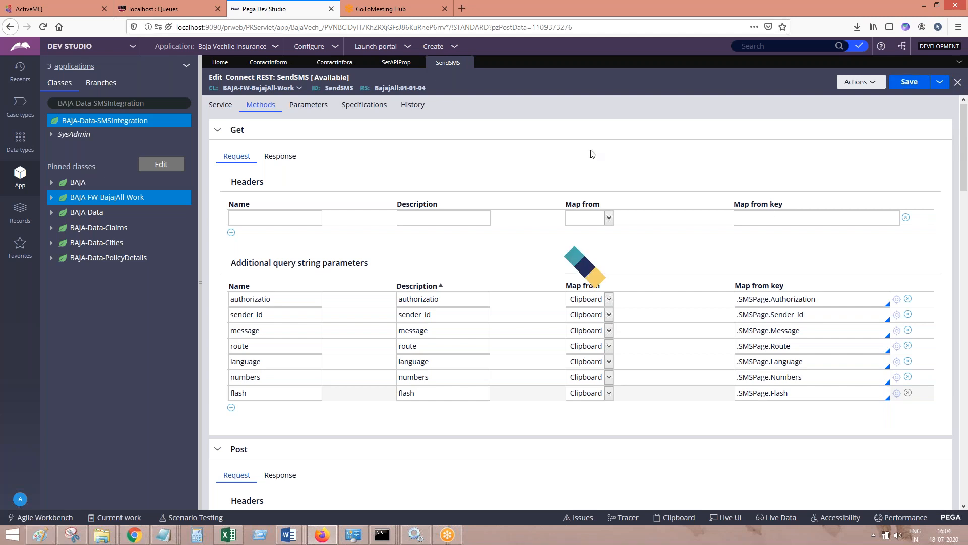
{"action": "left_click_drag", "start_coordinate": [967, 173], "coordinate": [948, 122]}
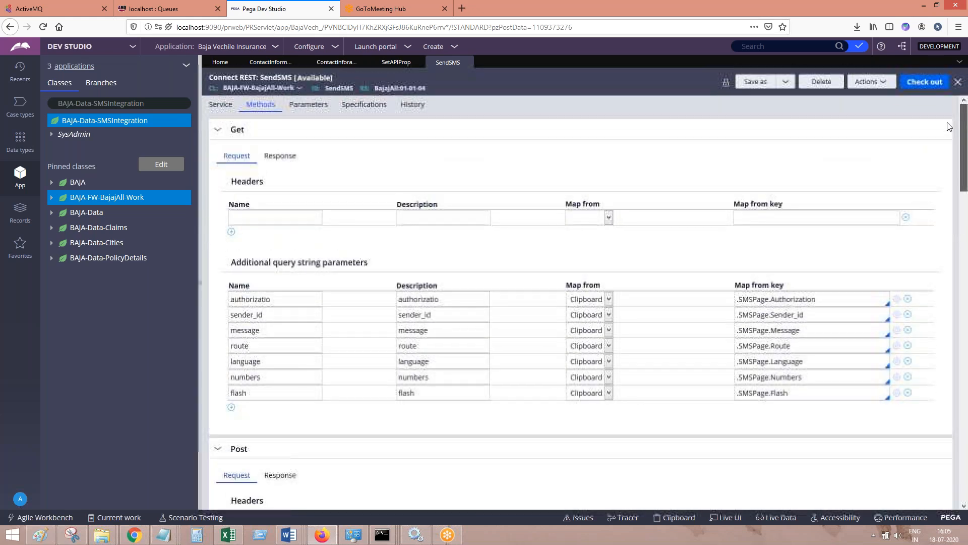
Collapse the Post, Put, Patch and Delete method sections, leaving only the Get section expanded
{"action": "left_click", "coordinate": [218, 131]}
{"action": "left_click", "coordinate": [218, 154]}
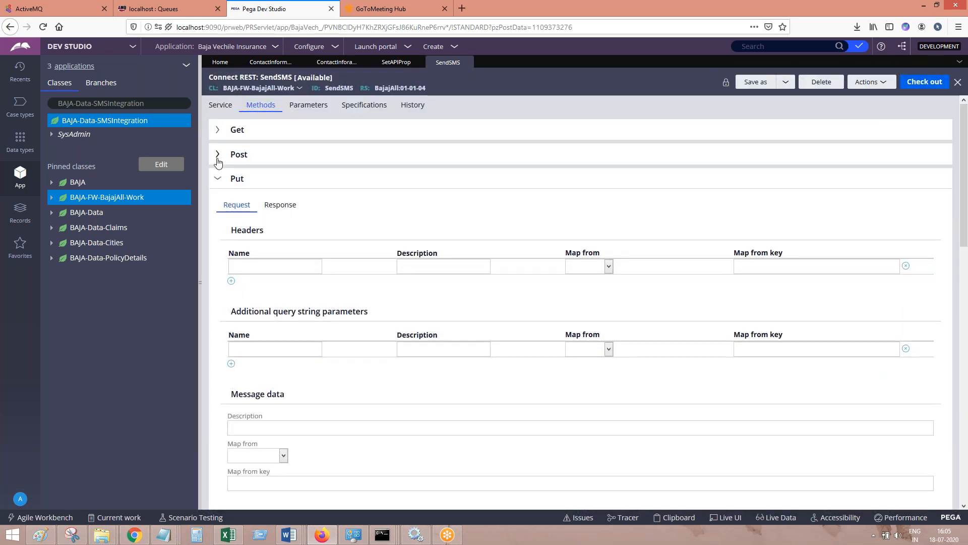
{"action": "left_click", "coordinate": [218, 179]}
{"action": "left_click", "coordinate": [218, 202]}
{"action": "left_click", "coordinate": [218, 227]}
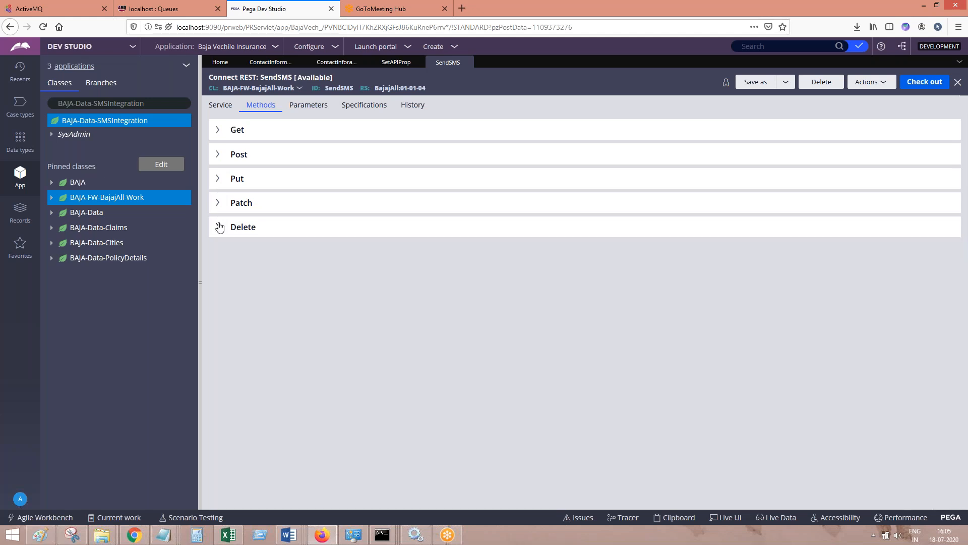
{"action": "left_click", "coordinate": [220, 132]}
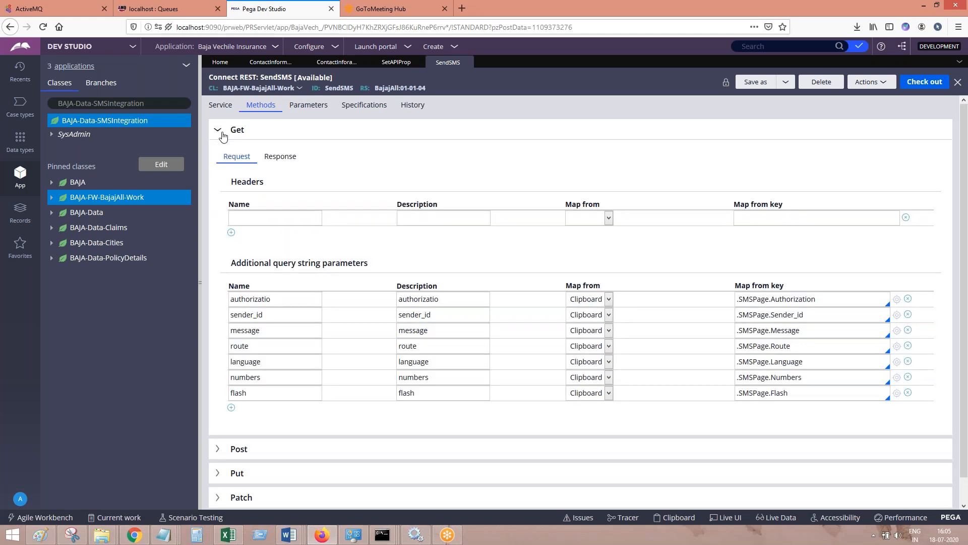
Test the connectivity of the SendSMS Connect REST rule from its Service settings, review the full results and close them
{"action": "left_click", "coordinate": [221, 134]}
{"action": "left_click", "coordinate": [221, 105]}
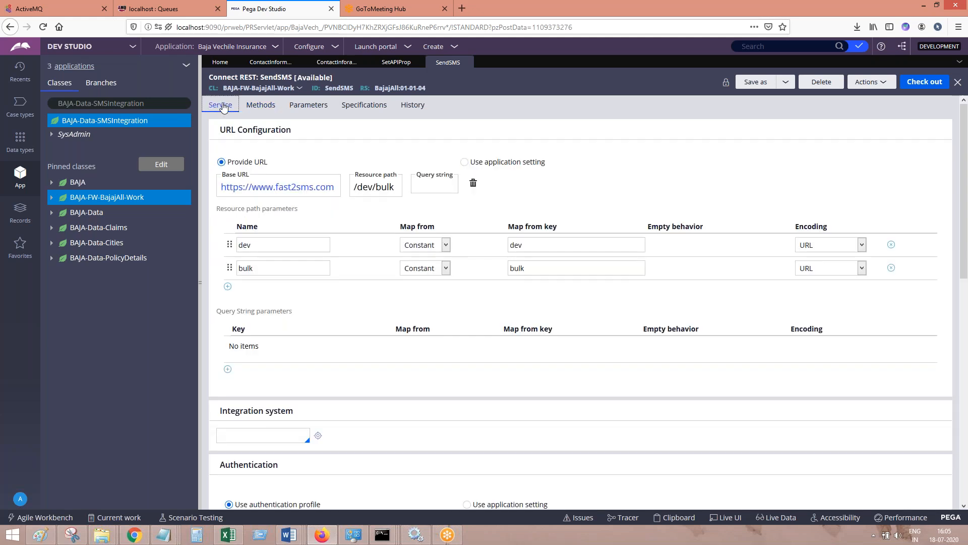
{"action": "left_click", "coordinate": [967, 181]}
{"action": "left_click_drag", "start_coordinate": [964, 189], "coordinate": [964, 493]}
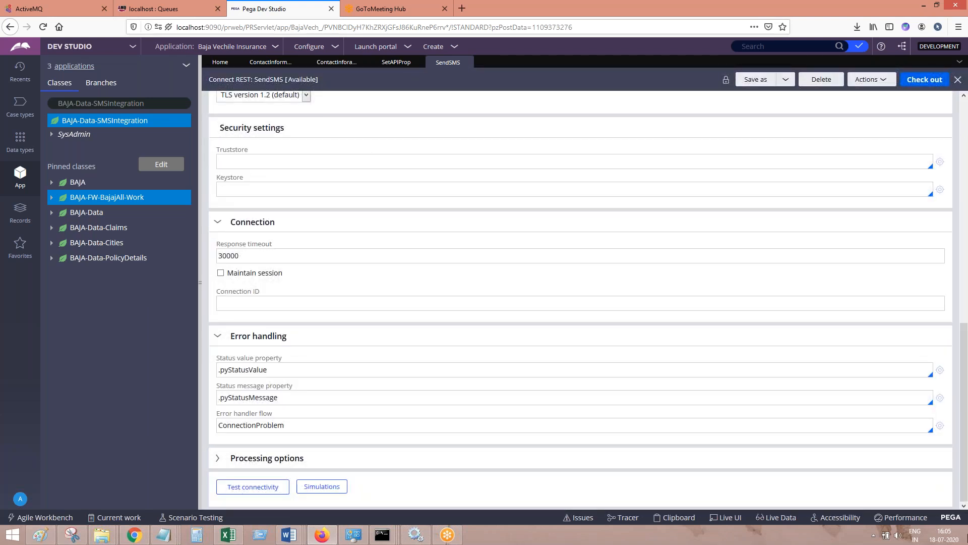
{"action": "left_click", "coordinate": [258, 487]}
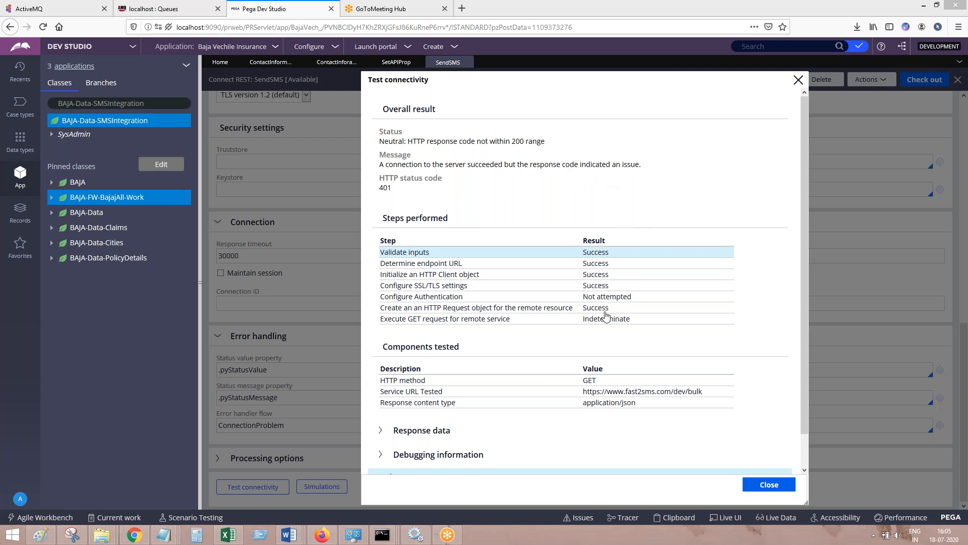
{"action": "left_click", "coordinate": [803, 450]}
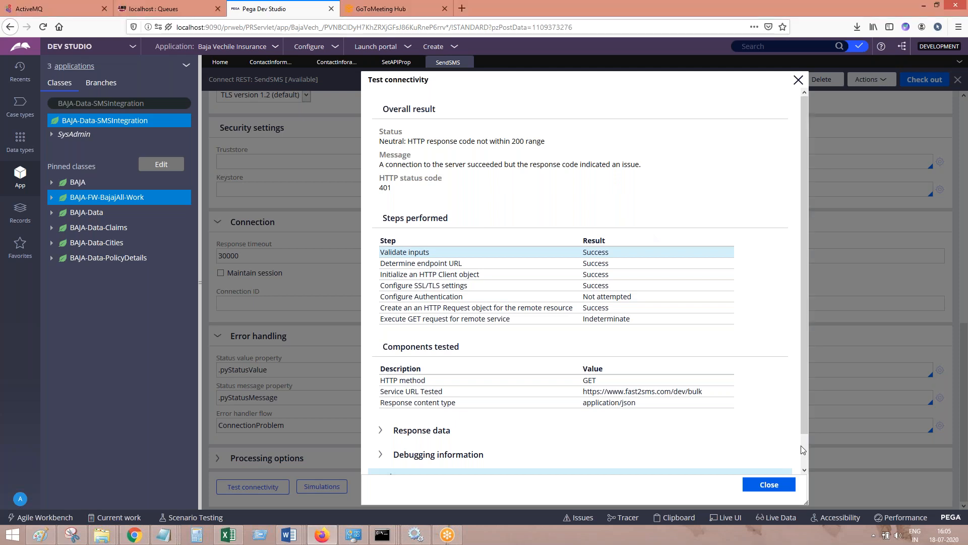
{"action": "scroll", "coordinate": [802, 454], "scroll_direction": "down", "scroll_amount": 2}
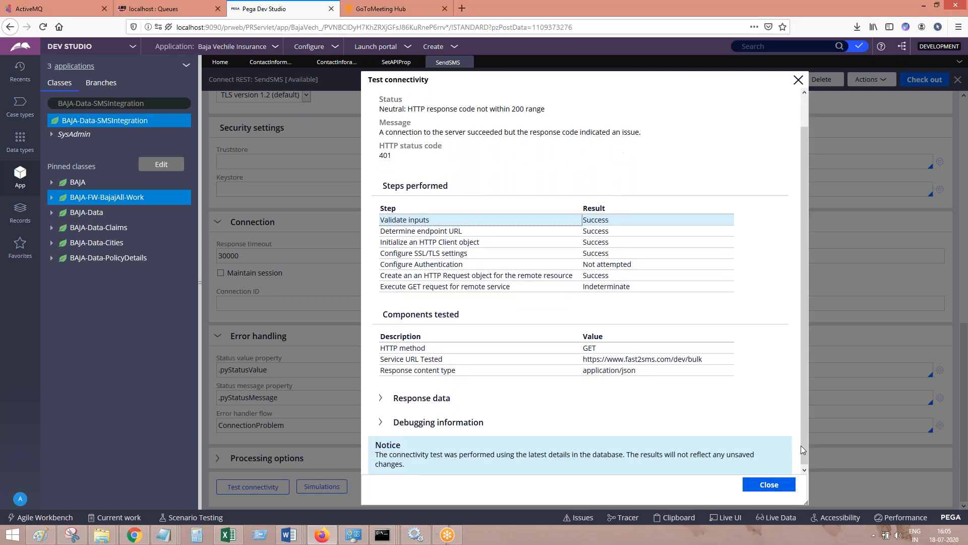
{"action": "left_click", "coordinate": [764, 485]}
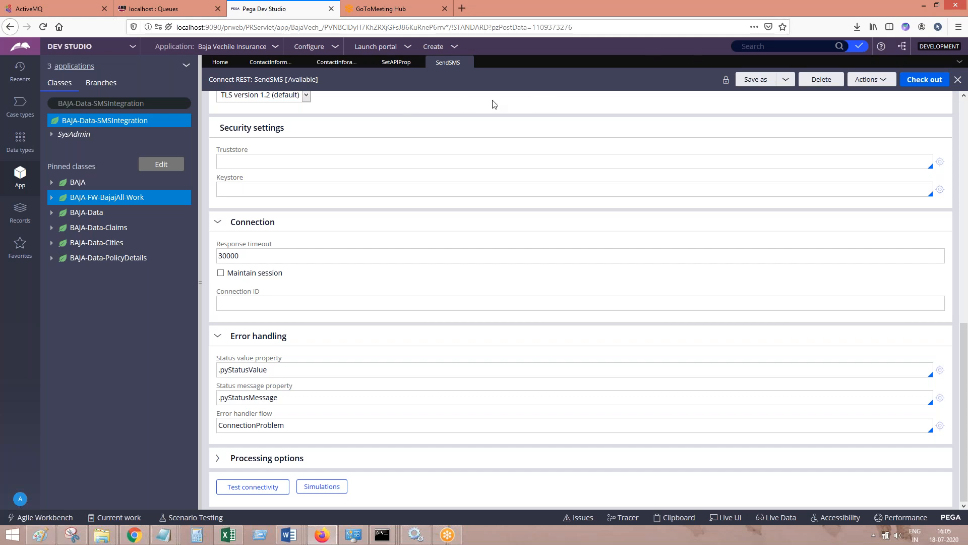
Start creating a new Activity rule under the BAJA-FW-BajajAll-Work class
{"action": "left_click", "coordinate": [110, 201]}
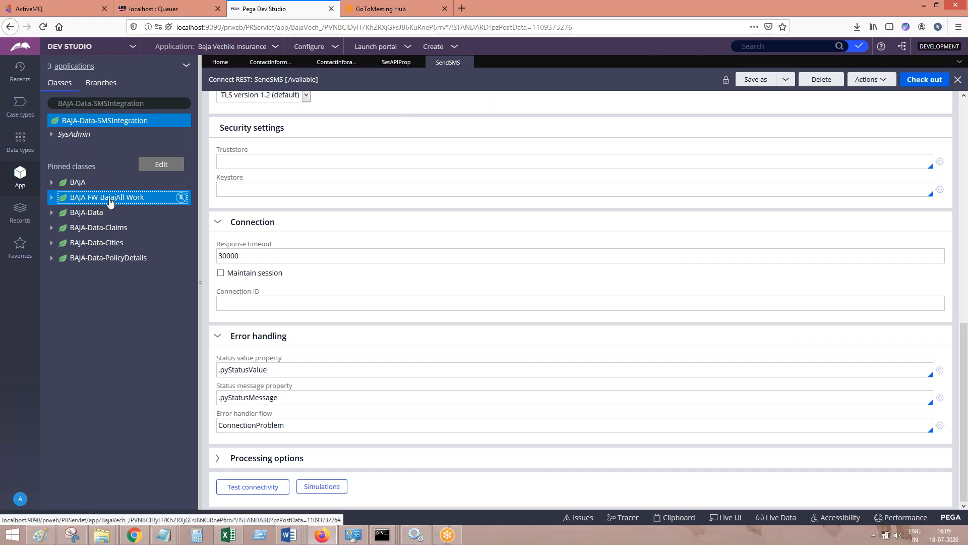
{"action": "right_click", "coordinate": [110, 201]}
{"action": "mouse_move", "coordinate": [123, 213]}
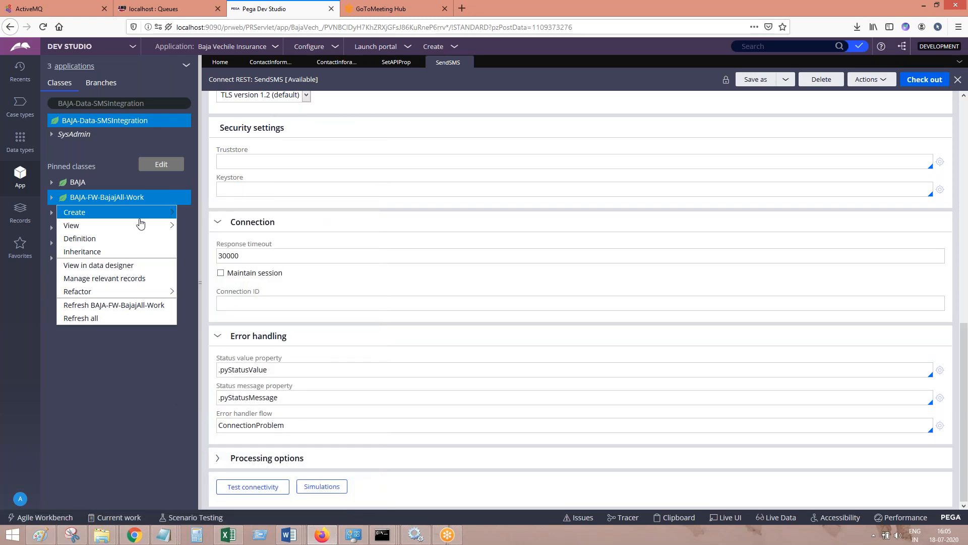
{"action": "mouse_move", "coordinate": [242, 383]}
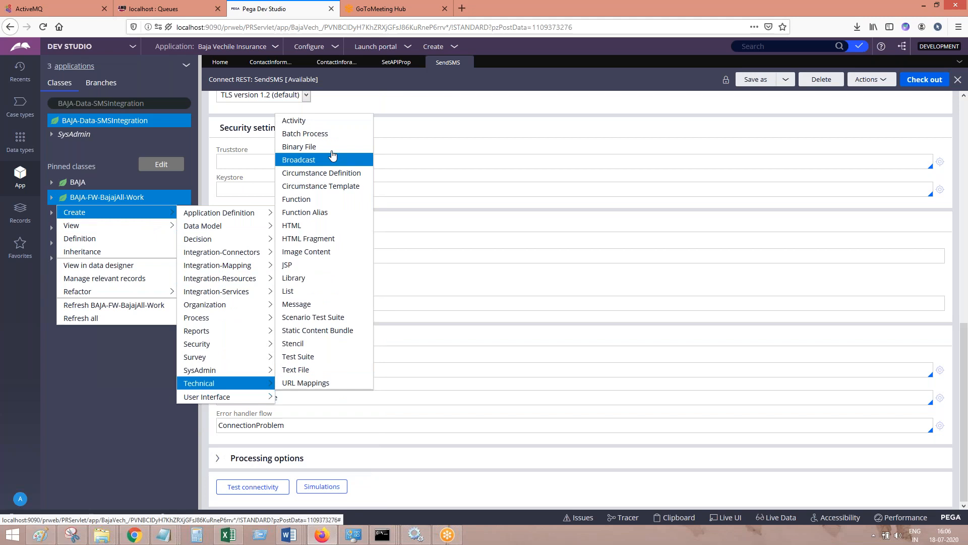
{"action": "left_click", "coordinate": [316, 124]}
Switch to SMS Integration in PEGA.docx in Word and add the line "Create a utility" with a screenshot of the activity creation menu
{"action": "mouse_move", "coordinate": [289, 535]}
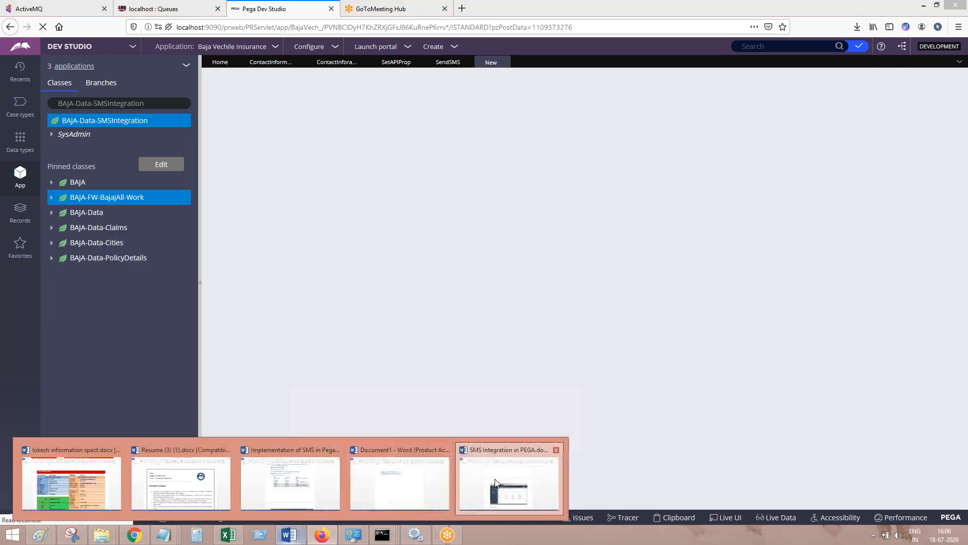
{"action": "left_click", "coordinate": [495, 482]}
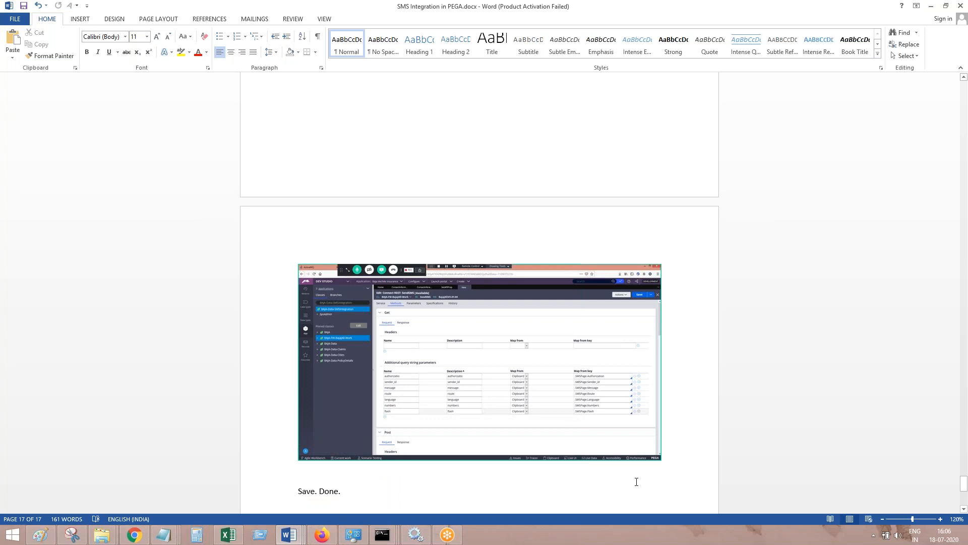
{"action": "type", "text": "Create a"}
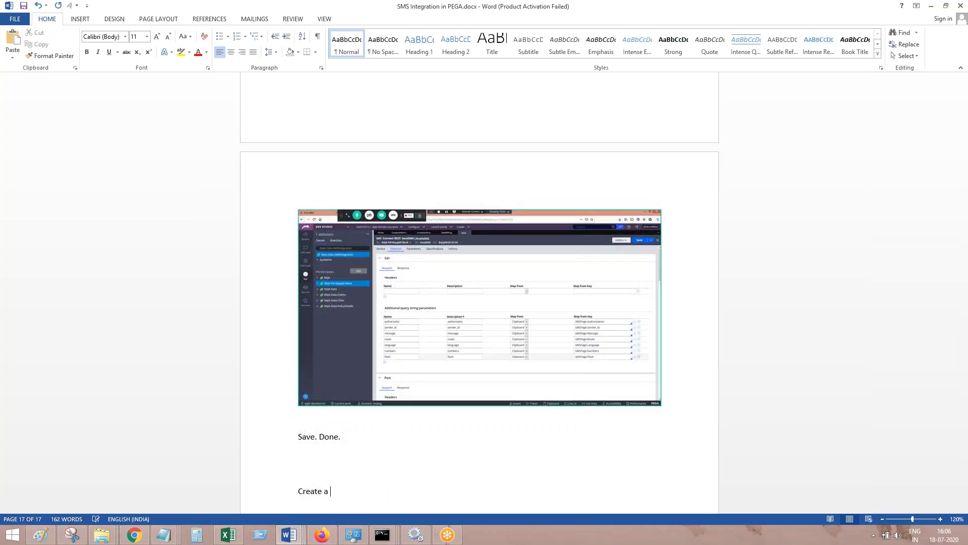
{"action": "key", "text": "Return"}
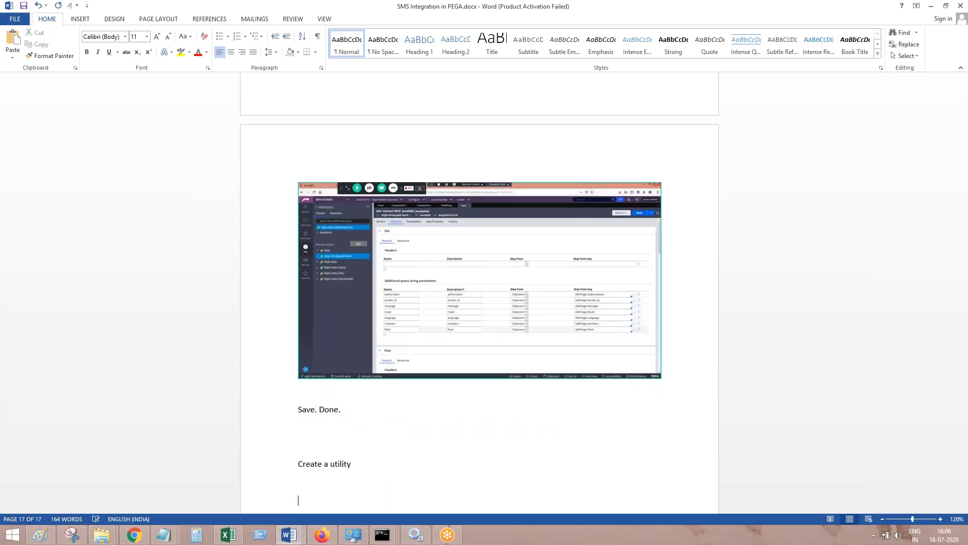
{"action": "key", "text": "ctrl+v"}
Switch to Pega Dev Studio in Firefox, create and open the activity labelled sendSMSREST, and return to the Word document
{"action": "left_click", "coordinate": [323, 534]}
{"action": "left_click", "coordinate": [322, 171]}
{"action": "type", "text": "sen"}
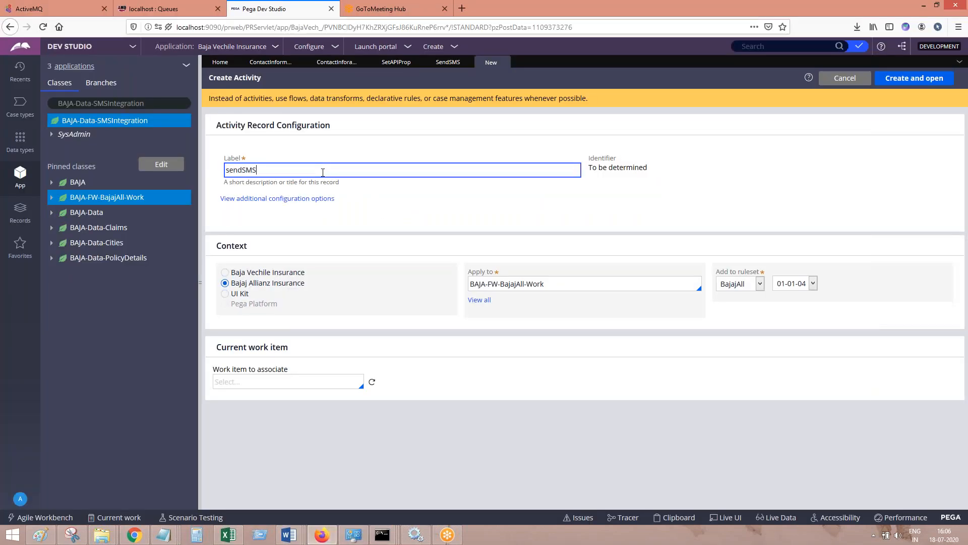
{"action": "type", "text": "dSMSREST"}
{"action": "key", "text": "Tab"}
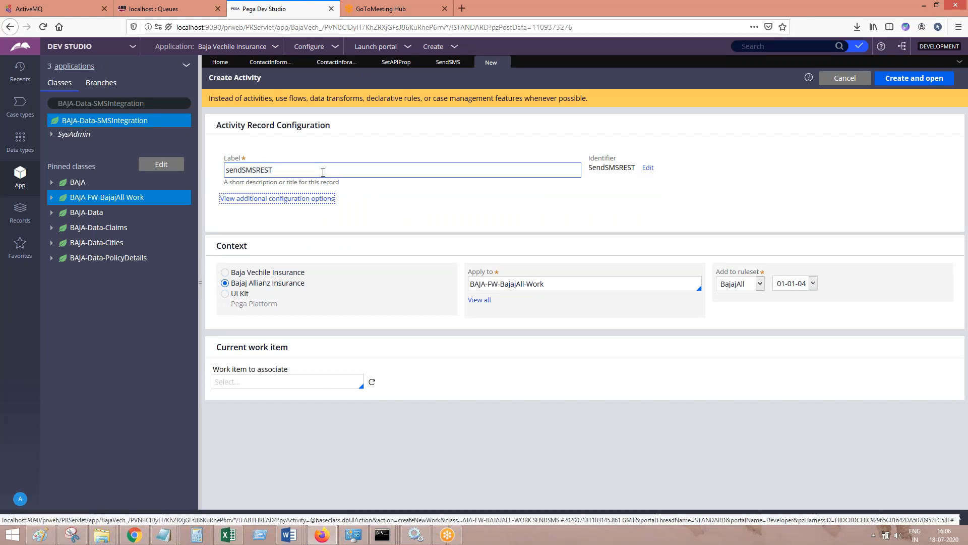
{"action": "left_click", "coordinate": [928, 78]}
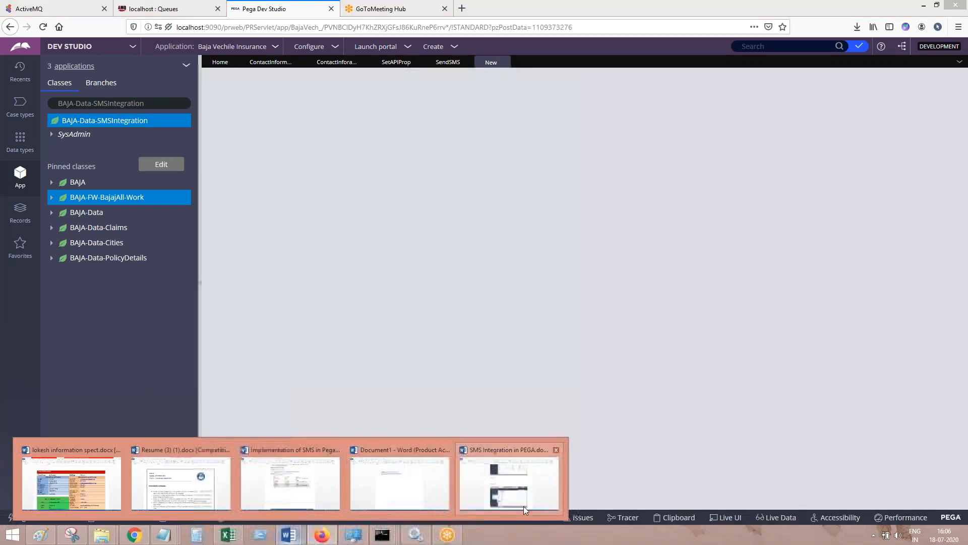
{"action": "left_click", "coordinate": [523, 506]}
{"action": "scroll", "coordinate": [480, 292], "scroll_direction": "down", "scroll_amount": 5}
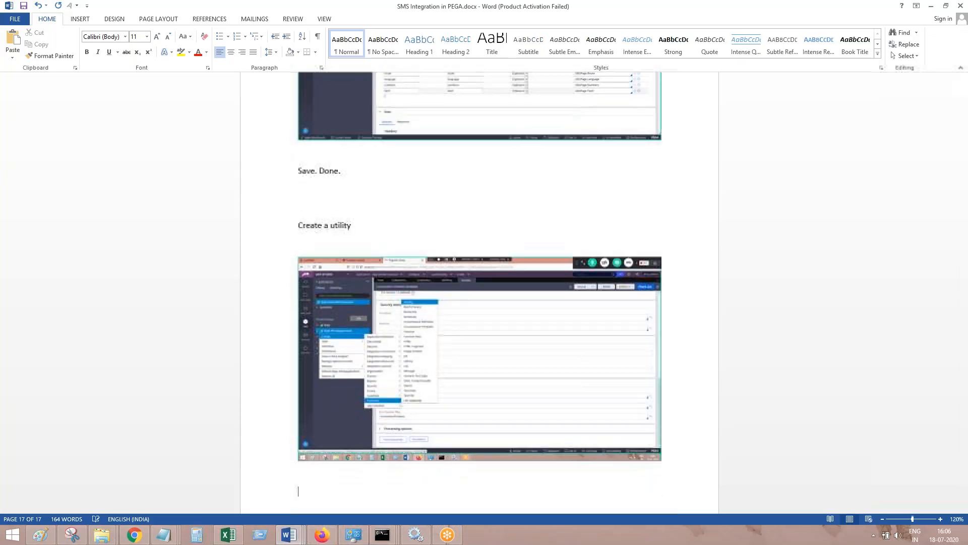
Switch back to Pega Dev Studio in Firefox and set the sendSMSREST activity type to Utility in its security settings
{"action": "left_click", "coordinate": [321, 540]}
{"action": "left_click", "coordinate": [372, 105]}
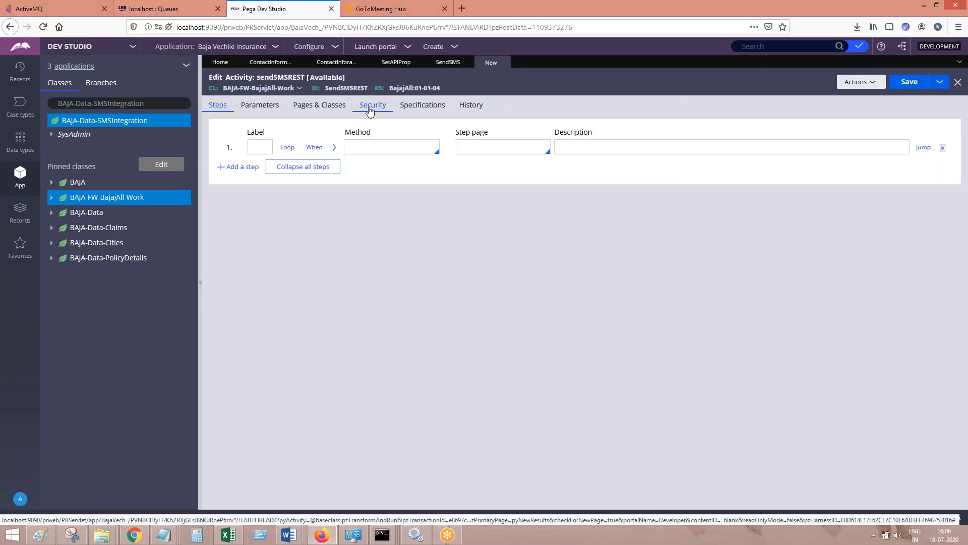
{"action": "left_click", "coordinate": [253, 289]}
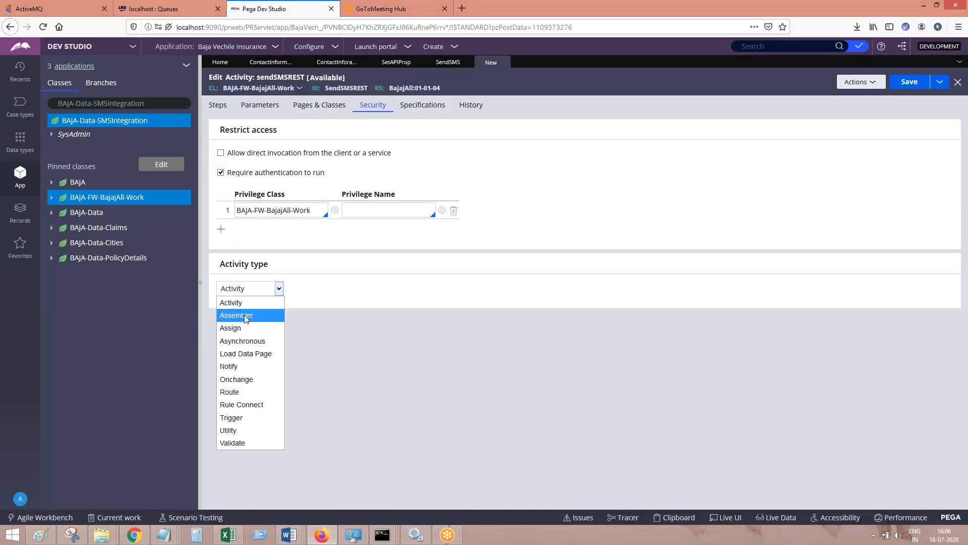
{"action": "left_click", "coordinate": [235, 430]}
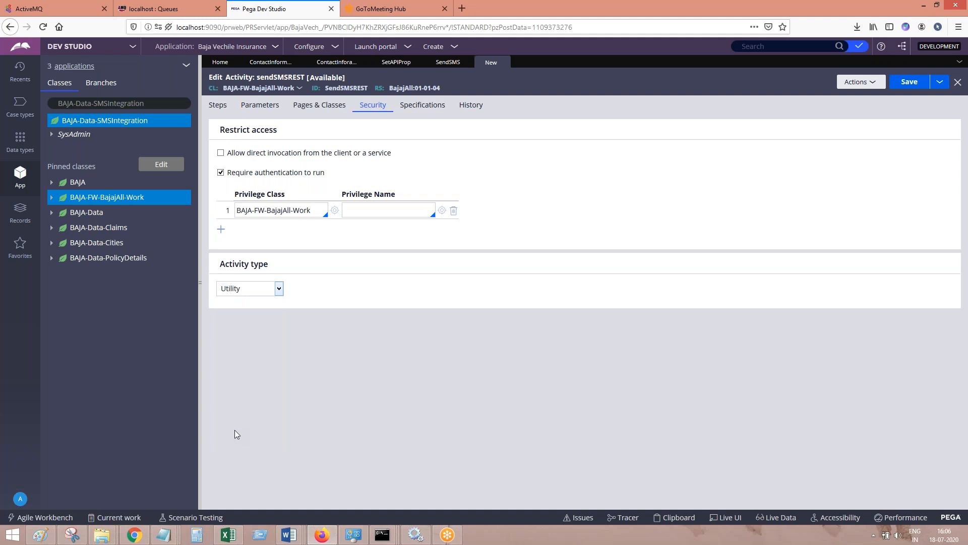
Add a screenshot of the activity's security settings to SMS Integration in PEGA.docx in Word
{"action": "left_click", "coordinate": [289, 535]}
{"action": "left_click", "coordinate": [505, 486]}
{"action": "key", "text": "ctrl+v"}
Switch back to Firefox and set the method of the activity's first step to Connect-REST
{"action": "left_click", "coordinate": [322, 534]}
{"action": "left_click", "coordinate": [220, 106]}
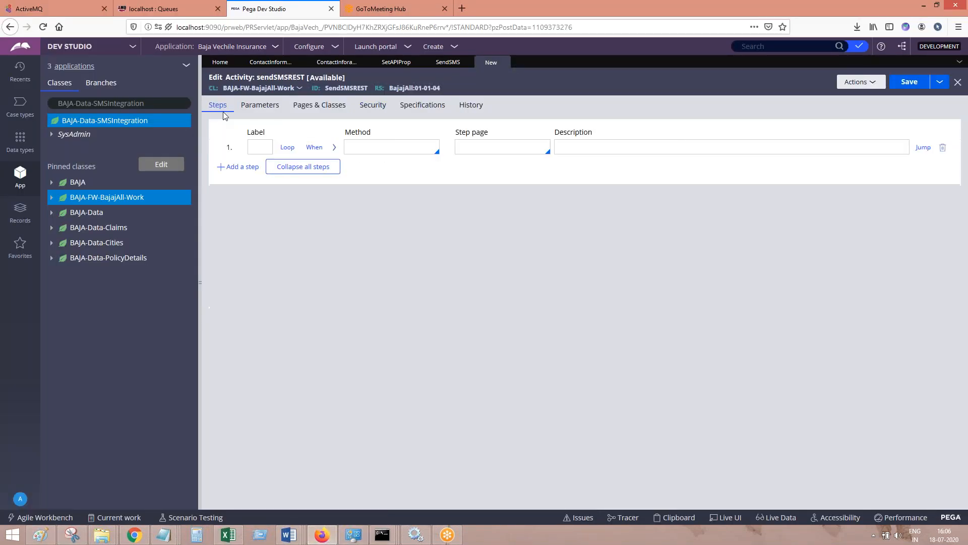
{"action": "left_click", "coordinate": [380, 146]}
{"action": "type", "text": "Conne"}
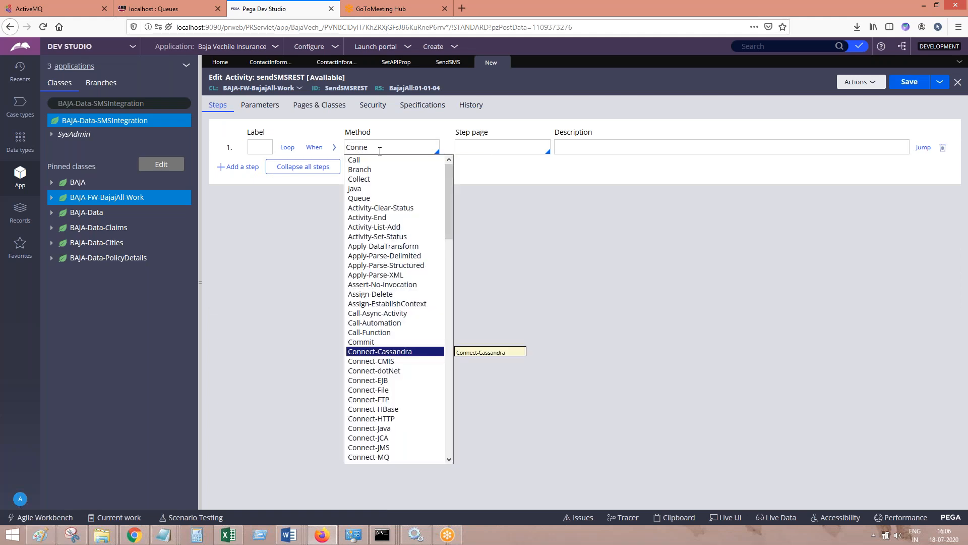
{"action": "key", "text": "Down"}
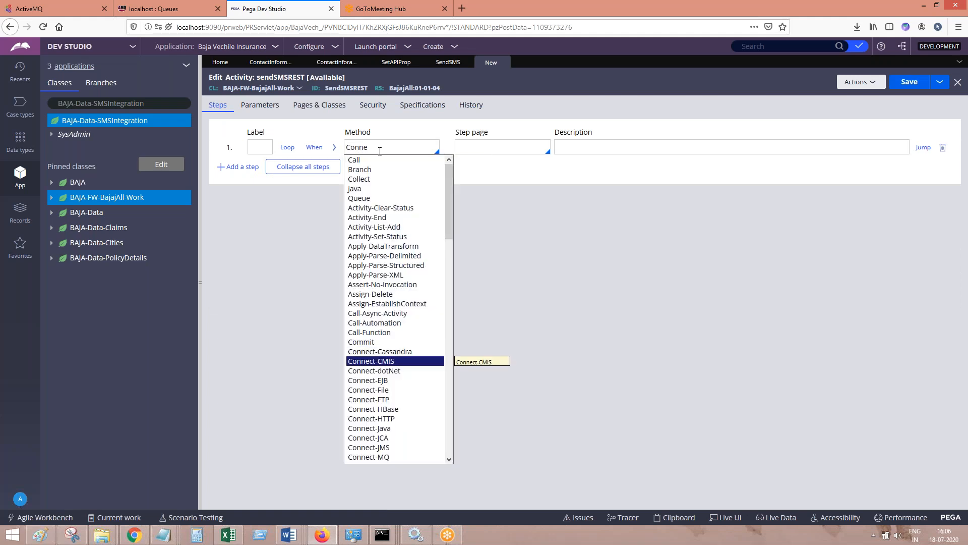
{"action": "key", "text": "Down"}
{"action": "key", "text": "Down"}
{"action": "key", "text": "Down"}
{"action": "key", "text": "Down"}
{"action": "key", "text": "Down"}
{"action": "key", "text": "Down"}
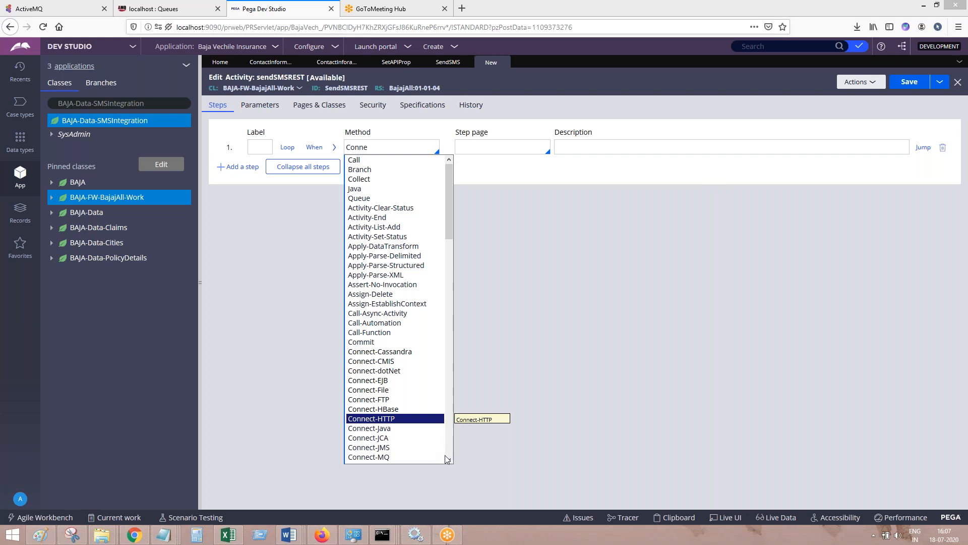
{"action": "scroll", "coordinate": [445, 455], "scroll_direction": "down", "scroll_amount": 1}
{"action": "scroll", "coordinate": [394, 449], "scroll_direction": "down", "scroll_amount": 1}
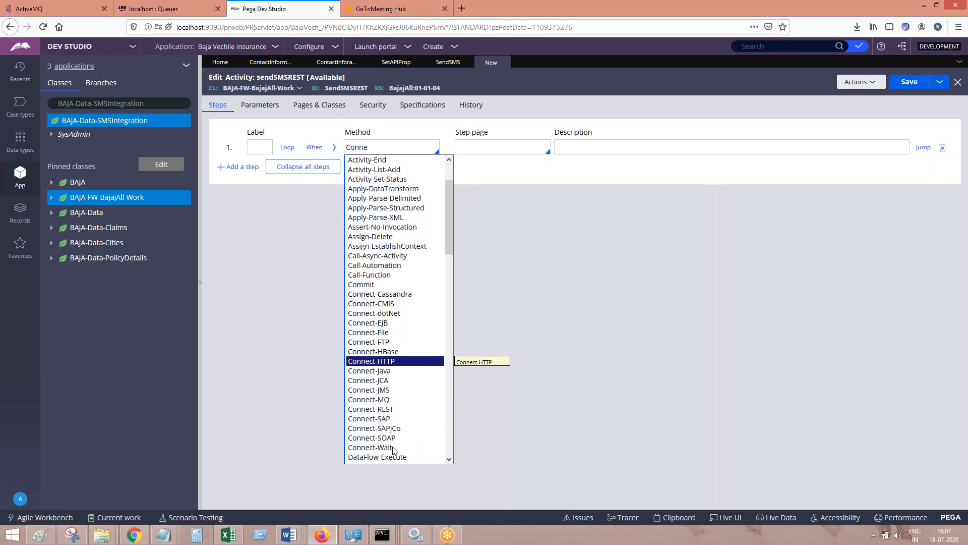
{"action": "left_click", "coordinate": [394, 410]}
Set the Connect-REST step's service name to SendSMS with method GET and execution mode Run, and save the activity
{"action": "left_click", "coordinate": [335, 149]}
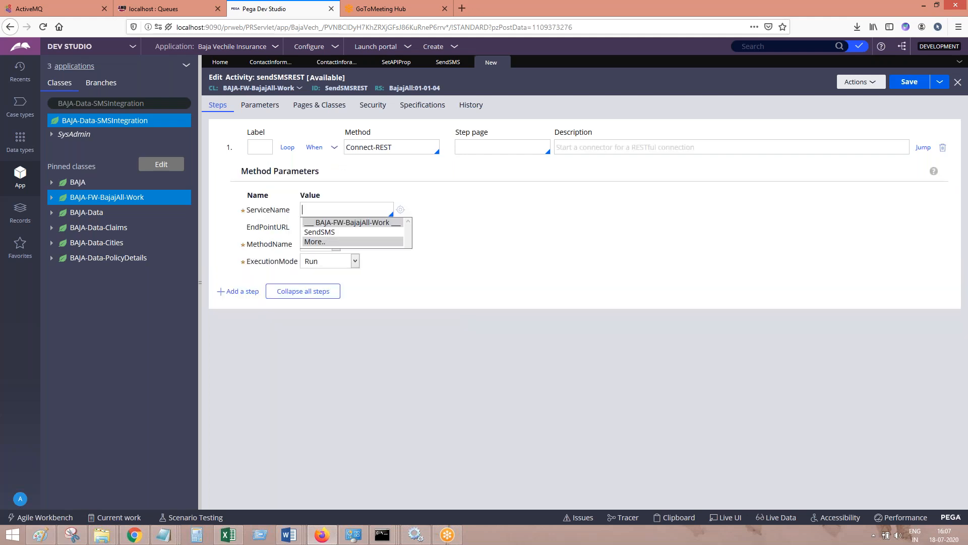
{"action": "left_click", "coordinate": [332, 232]}
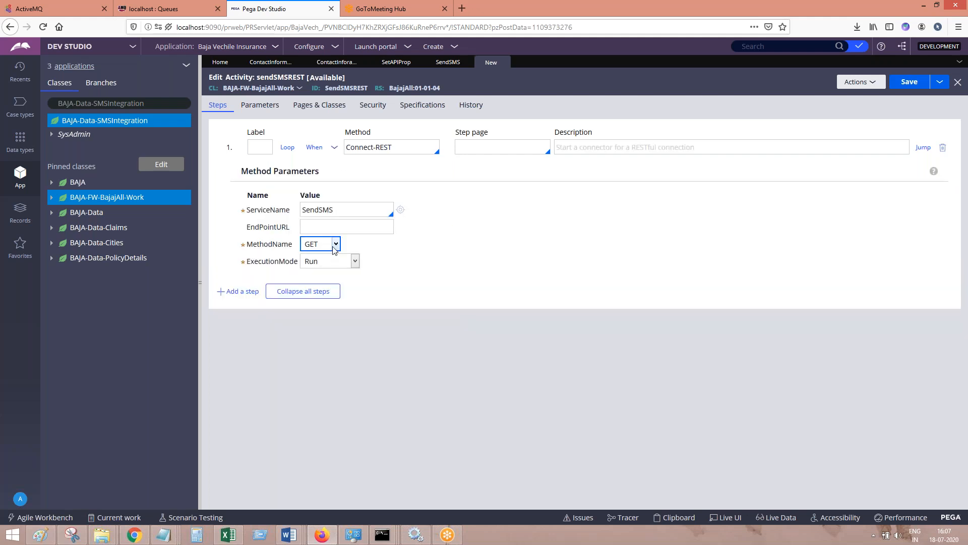
{"action": "left_click", "coordinate": [331, 263]}
{"action": "left_click", "coordinate": [909, 82]}
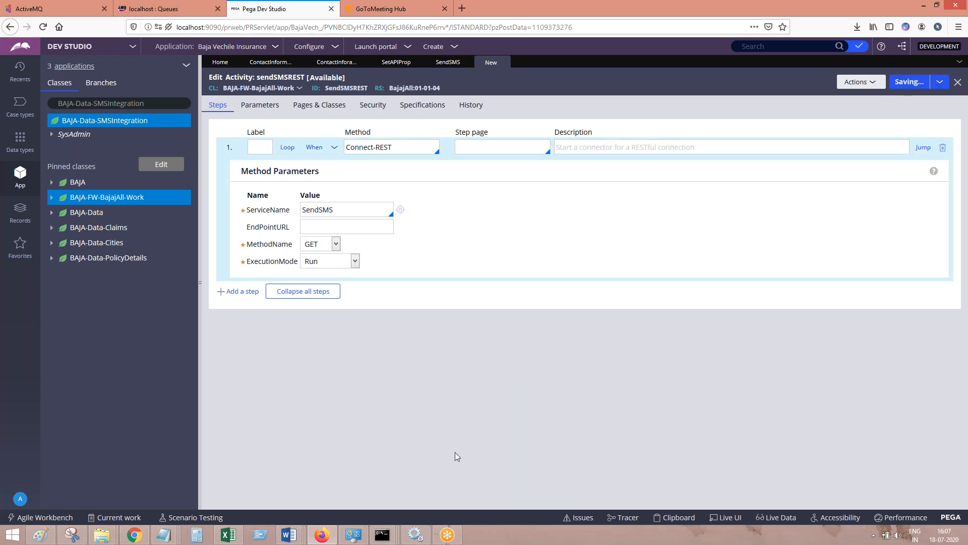
Add a screenshot of the Connect-REST step to SMS Integration in PEGA.docx in Word, followed by the caption "Save. Done."
{"action": "mouse_move", "coordinate": [289, 535]}
{"action": "left_click", "coordinate": [488, 482]}
{"action": "key", "text": "Return"}
{"action": "key", "text": "Return"}
{"action": "key", "text": "ctrl+v"}
{"action": "key", "text": "Return"}
{"action": "key", "text": "Return"}
{"action": "type", "text": "Save. Done/"}
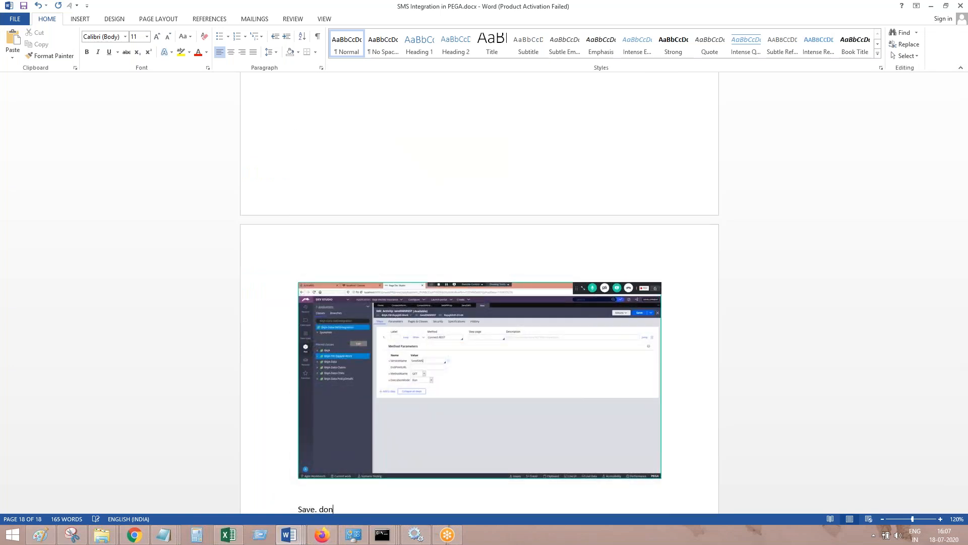
{"action": "key", "text": "Return"}
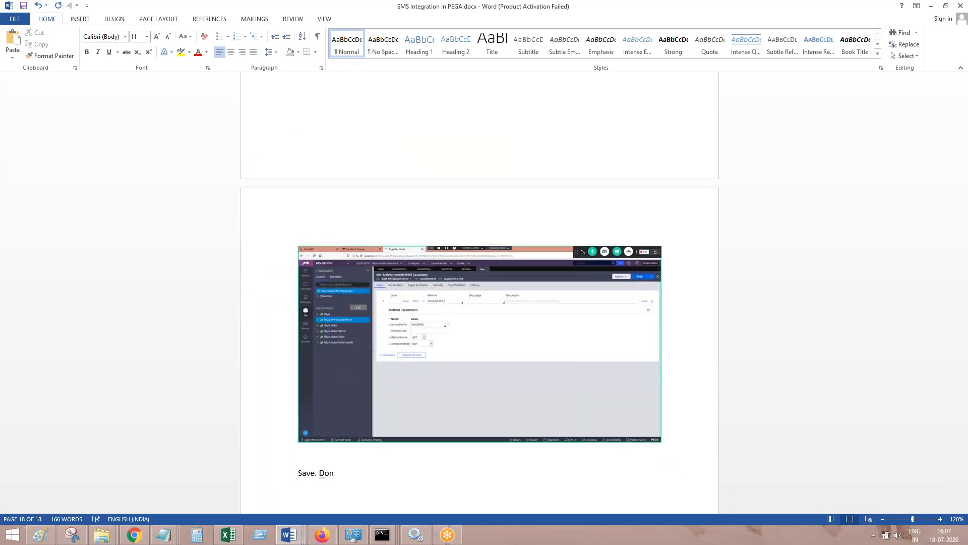
{"action": "type", "text": "e."}
Check the saved activity in Firefox, return to Word, add the line "Now, let's create a flow" and save the document
{"action": "left_click", "coordinate": [322, 534]}
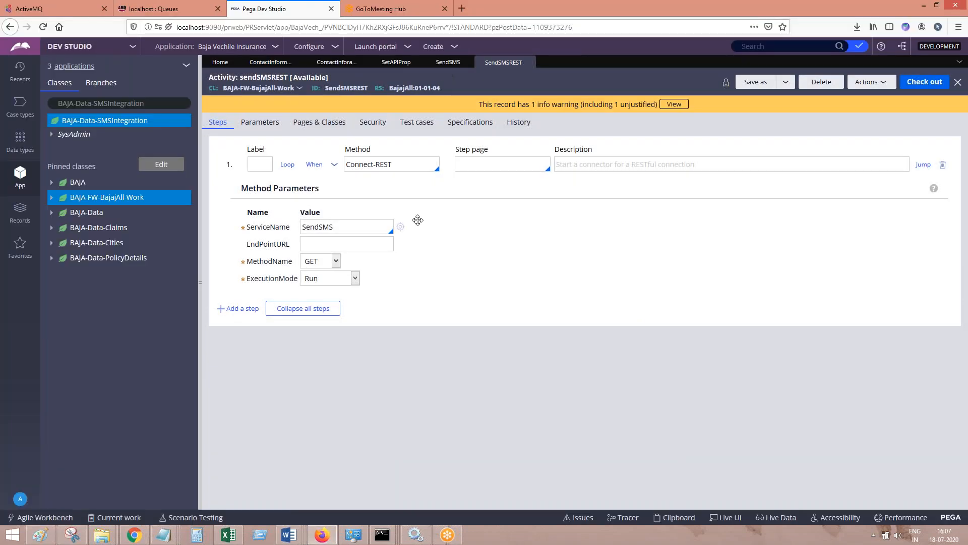
{"action": "left_click", "coordinate": [289, 535]}
{"action": "left_click", "coordinate": [499, 485]}
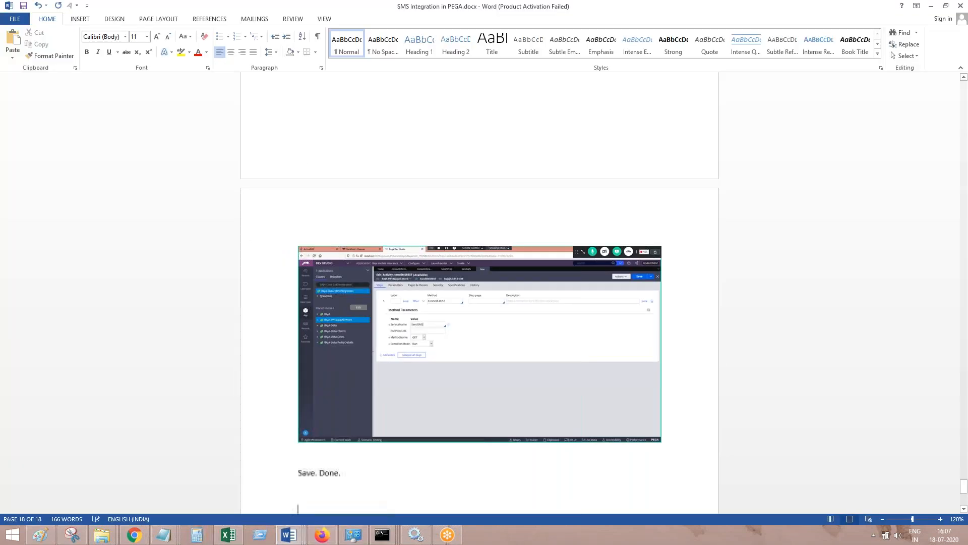
{"action": "type", "text": "Now,"}
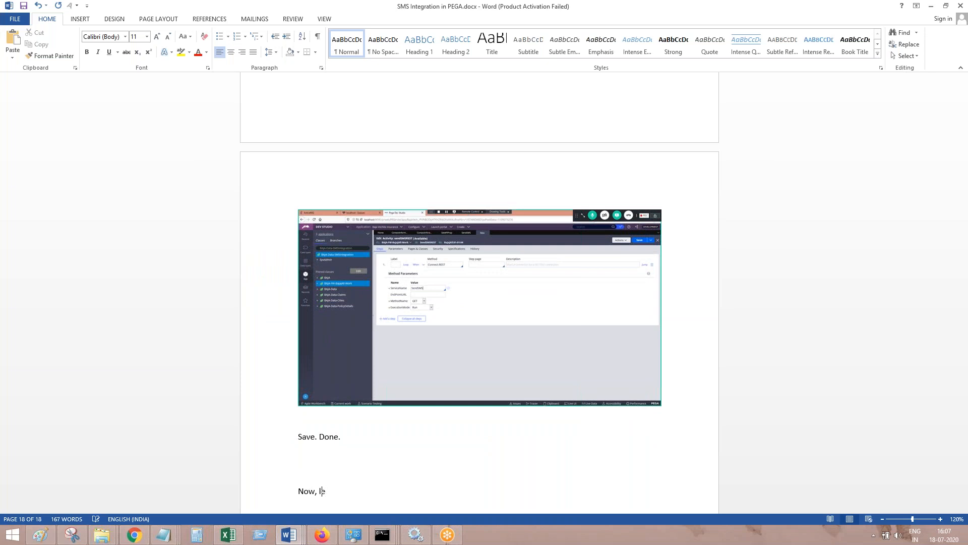
{"action": "type", "text": " let's create a flow"}
{"action": "key", "text": "Return"}
{"action": "key", "text": "ctrl+s"}
Switch to Firefox and start creating a Flow rule in the BAJA-FW-BajajAll-Work class
{"action": "left_click", "coordinate": [326, 533]}
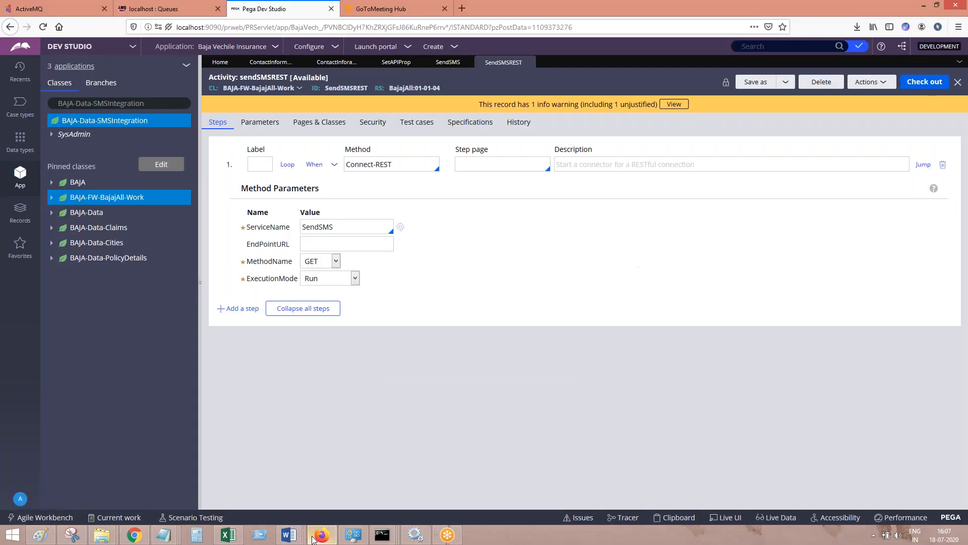
{"action": "left_click", "coordinate": [103, 201]}
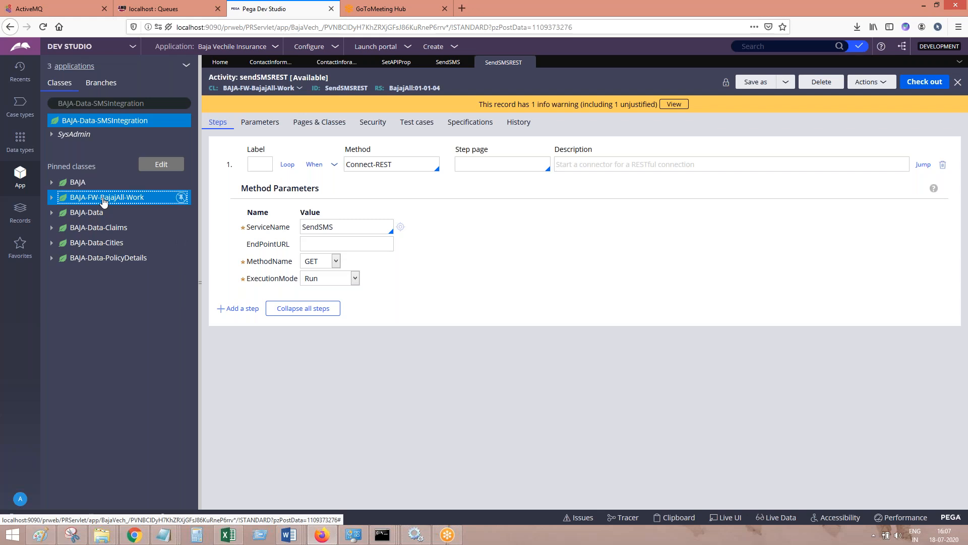
{"action": "right_click", "coordinate": [104, 201]}
{"action": "mouse_move", "coordinate": [126, 212]}
{"action": "mouse_move", "coordinate": [211, 331]}
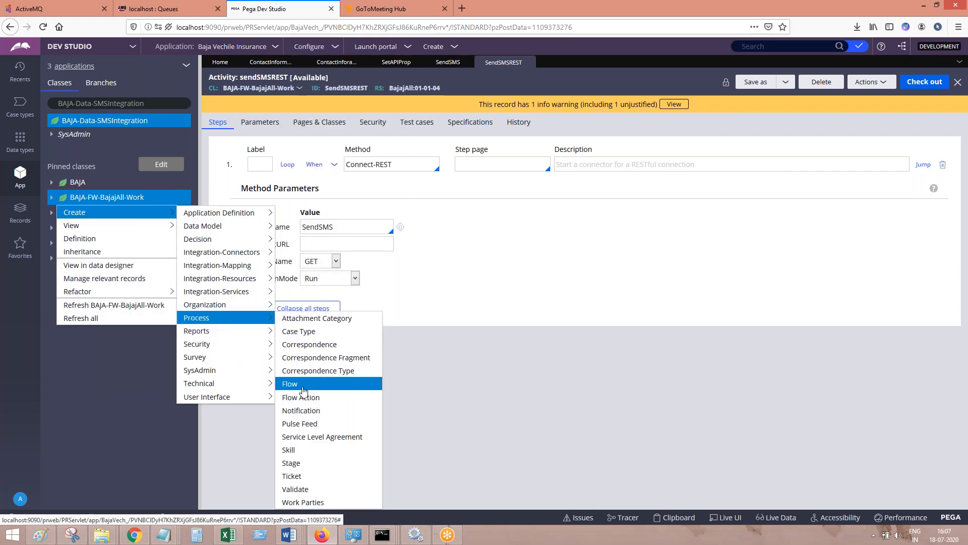
{"action": "left_click", "coordinate": [303, 390]}
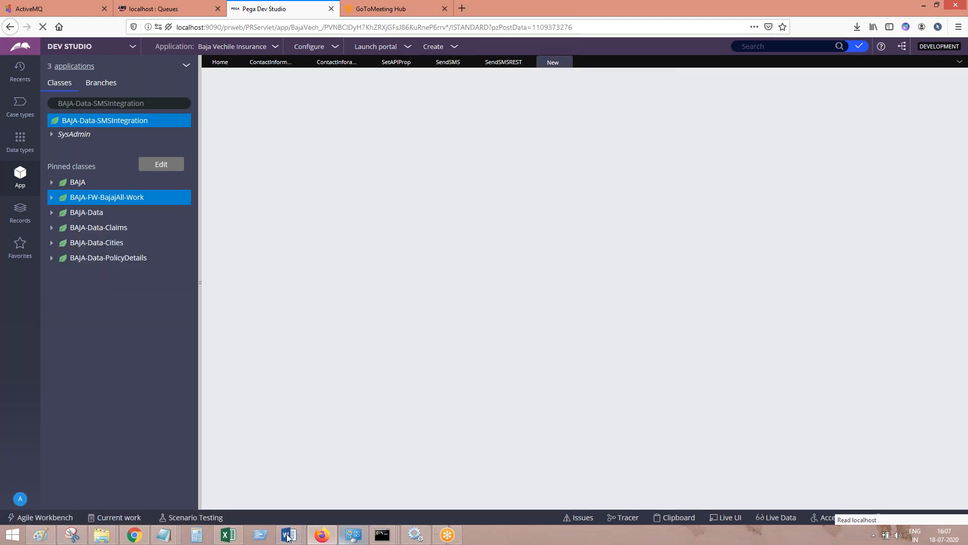
Switch to SMS Integration in PEGA.docx in Word and paste the screenshot of the flow creation path below "Now, let's create a flow"
{"action": "mouse_move", "coordinate": [288, 535]}
{"action": "left_click", "coordinate": [492, 477]}
{"action": "key", "text": "Return"}
{"action": "key", "text": "ctrl+v"}
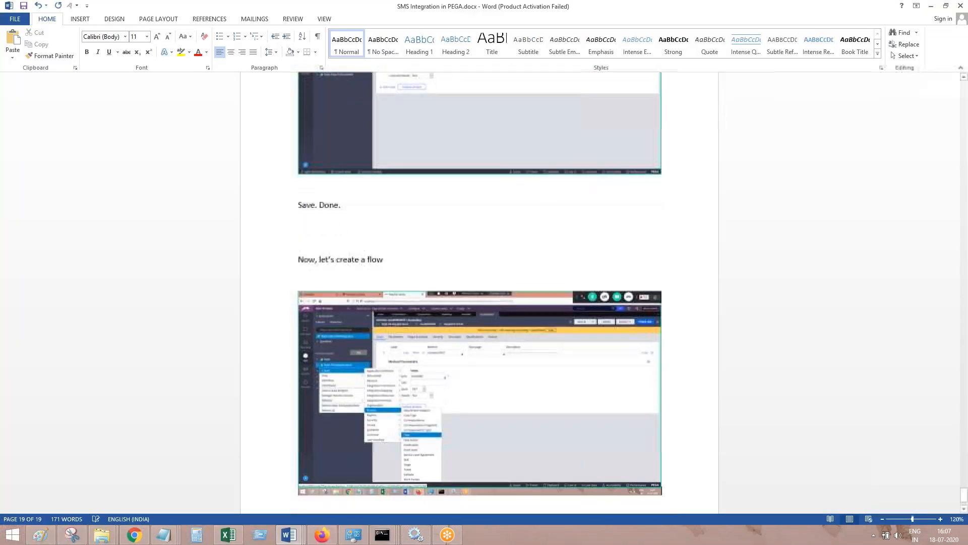
Switch back to Firefox, label the new flow SendSMFlow, and create and open it
{"action": "left_click", "coordinate": [322, 535]}
{"action": "left_click", "coordinate": [287, 149]}
{"action": "type", "text": "SendSMFlow"}
{"action": "key", "text": "Tab"}
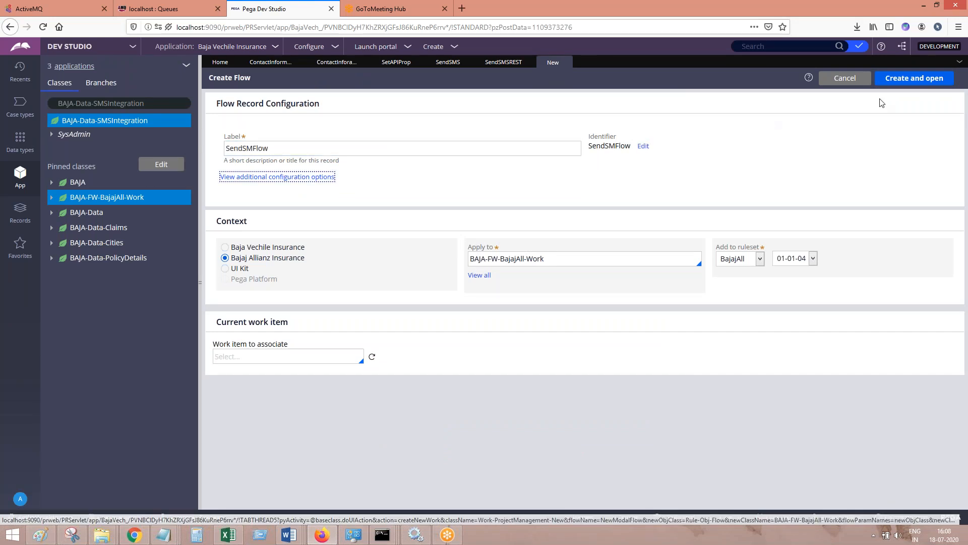
{"action": "left_click", "coordinate": [897, 79]}
Return to the Word document and paste the screenshot of the Create Flow form below the previous image
{"action": "left_click", "coordinate": [289, 535]}
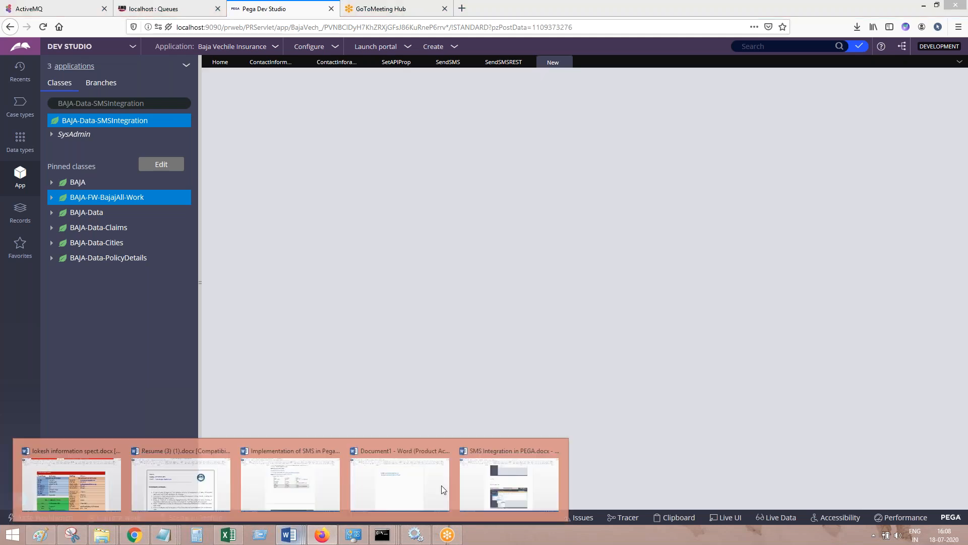
{"action": "left_click", "coordinate": [491, 488]}
{"action": "key", "text": "Return"}
{"action": "type", "text": "v"}
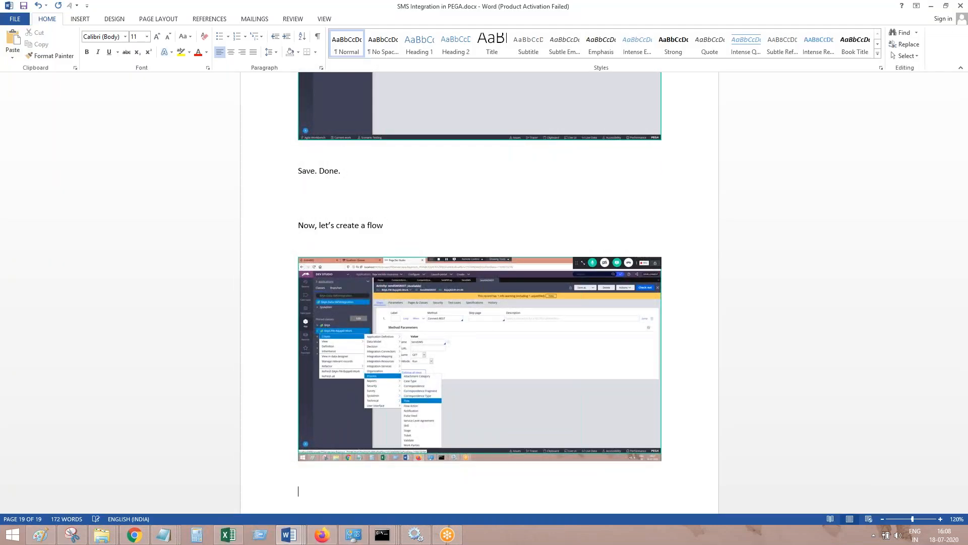
{"action": "key", "text": "ctrl+v"}
Go back to Firefox and add a Utility shape to the empty area of the SendSMFlow diagram
{"action": "key", "text": "alt+Tab"}
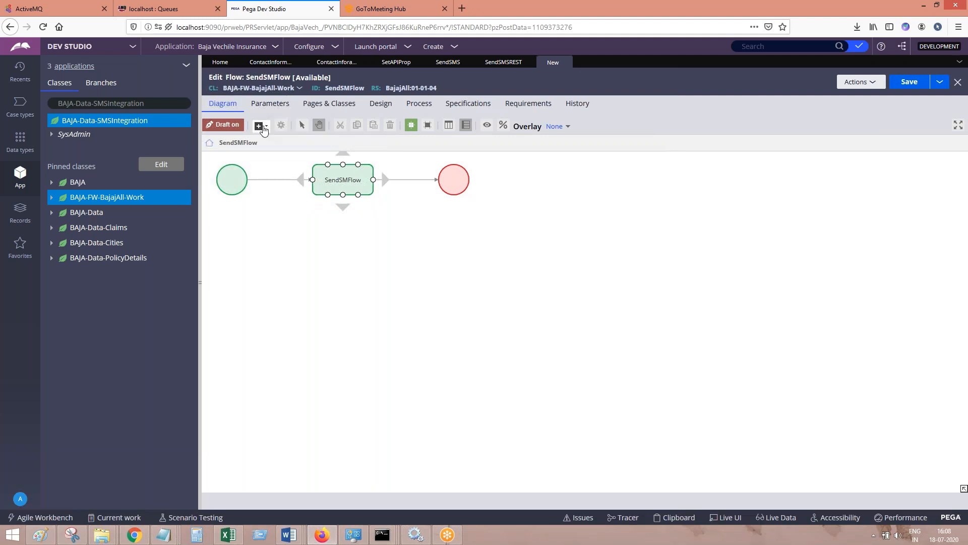
{"action": "left_click", "coordinate": [261, 126]}
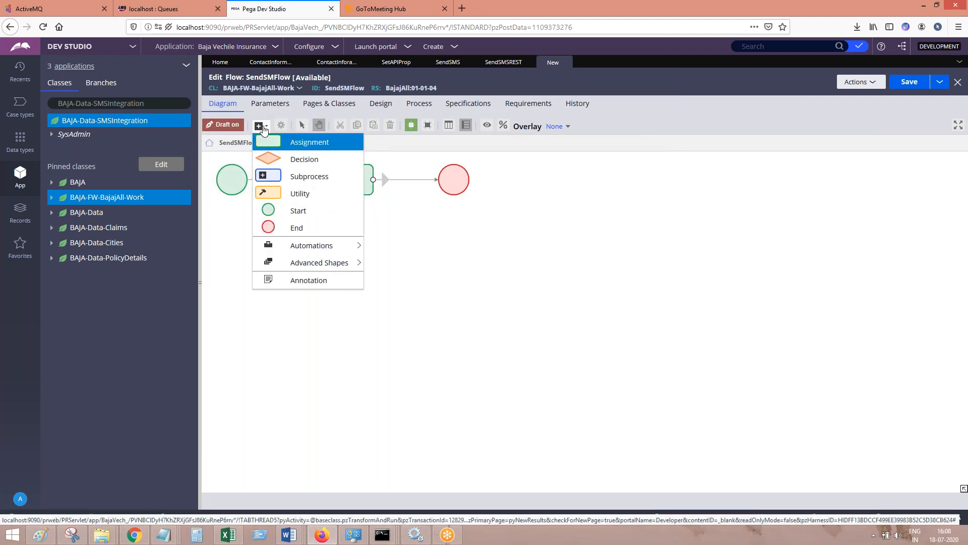
{"action": "left_click", "coordinate": [300, 193]}
{"action": "left_click", "coordinate": [586, 314]}
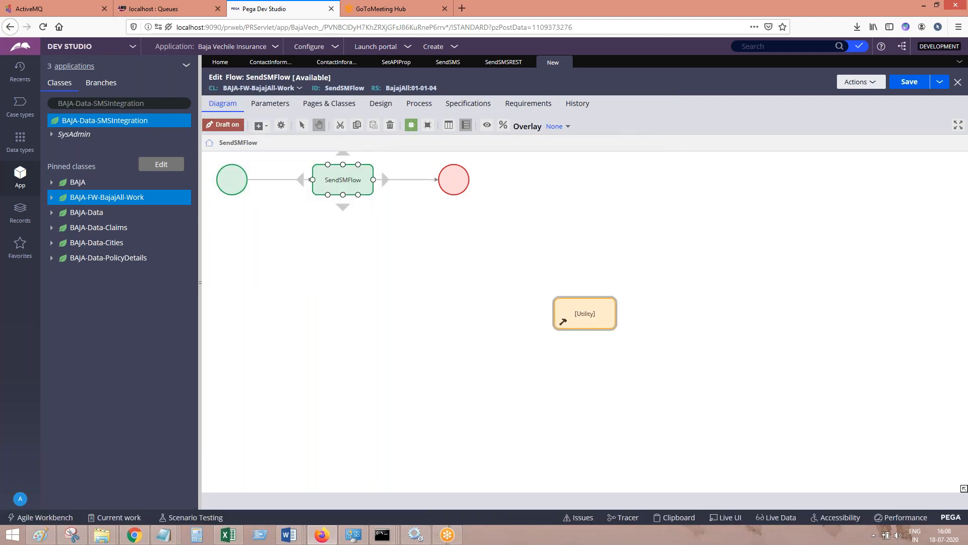
Add the screenshot of the flow diagram with the Utility shape to SMS Integration in PEGA.docx in Word
{"action": "left_click", "coordinate": [290, 535]}
{"action": "left_click", "coordinate": [539, 473]}
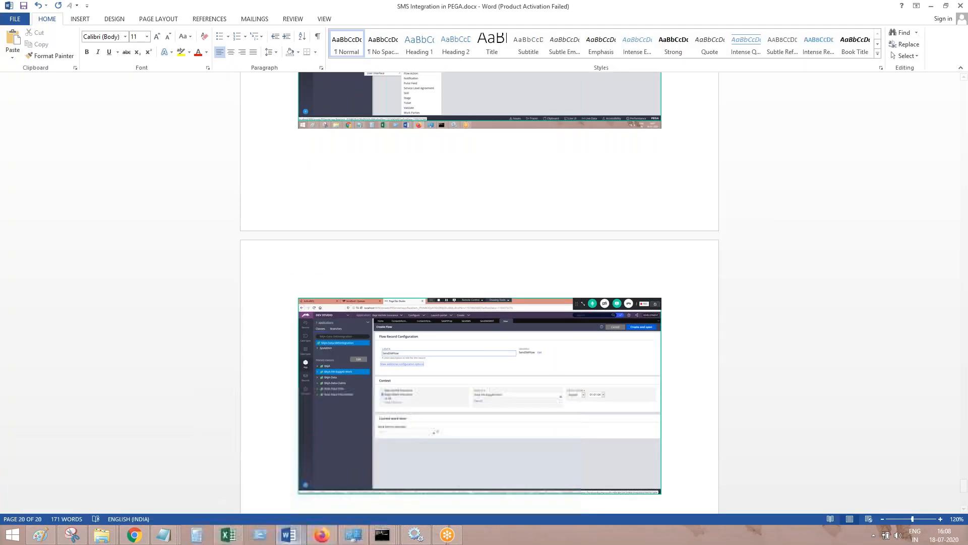
{"action": "scroll", "coordinate": [479, 293], "scroll_direction": "down", "scroll_amount": 5}
In Firefox, set the flow action of the connector between the assignment and the end shape to ContactInforamtionFA
{"action": "left_click", "coordinate": [316, 537]}
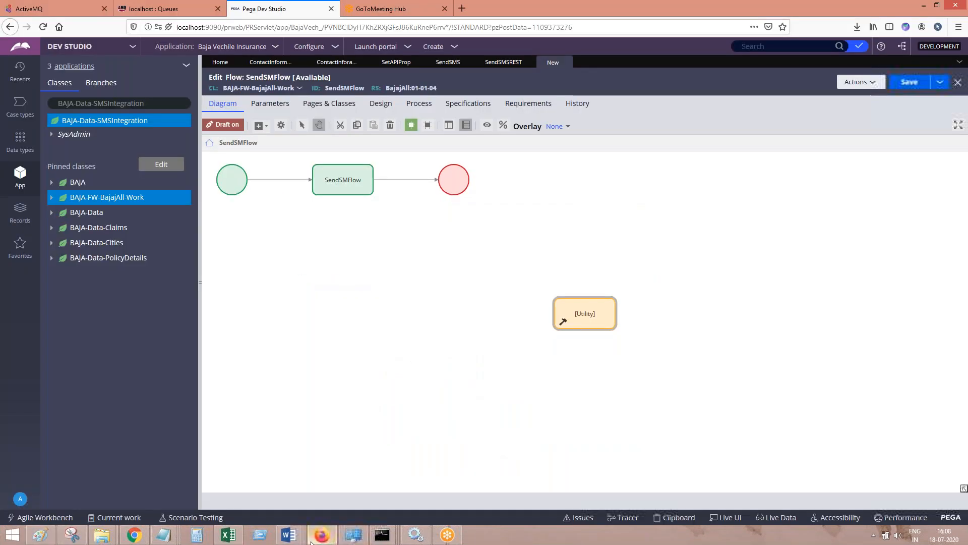
{"action": "left_click", "coordinate": [395, 180]}
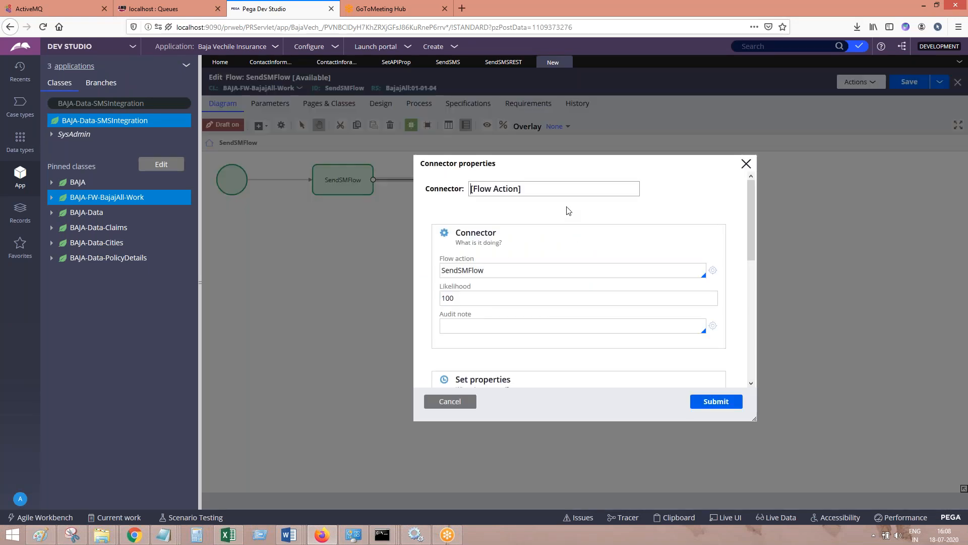
{"action": "double_click", "coordinate": [462, 270]}
{"action": "key", "text": "BackSpace"}
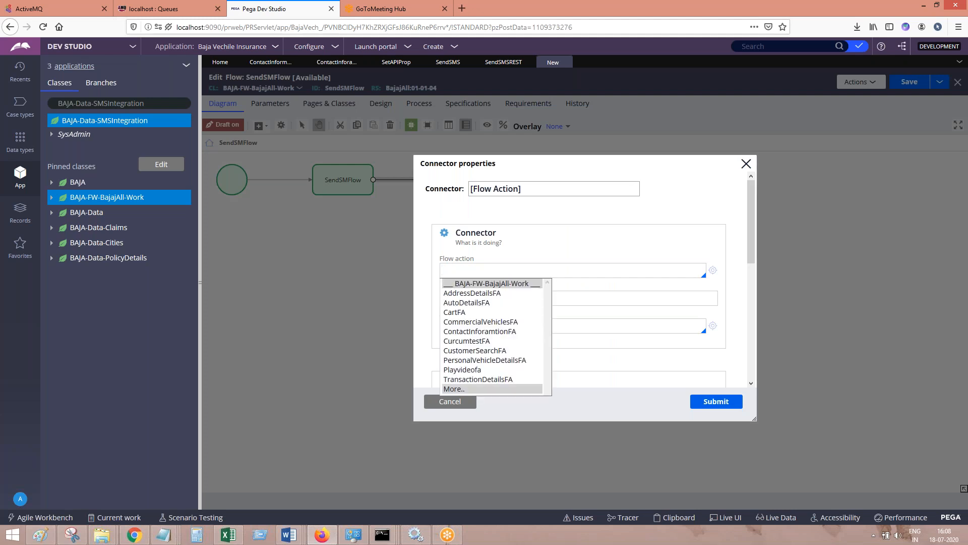
{"action": "type", "text": "s"}
{"action": "key", "text": "Down"}
{"action": "key", "text": "Down"}
{"action": "key", "text": "Down"}
{"action": "key", "text": "Down"}
{"action": "key", "text": "Down"}
{"action": "key", "text": "Return"}
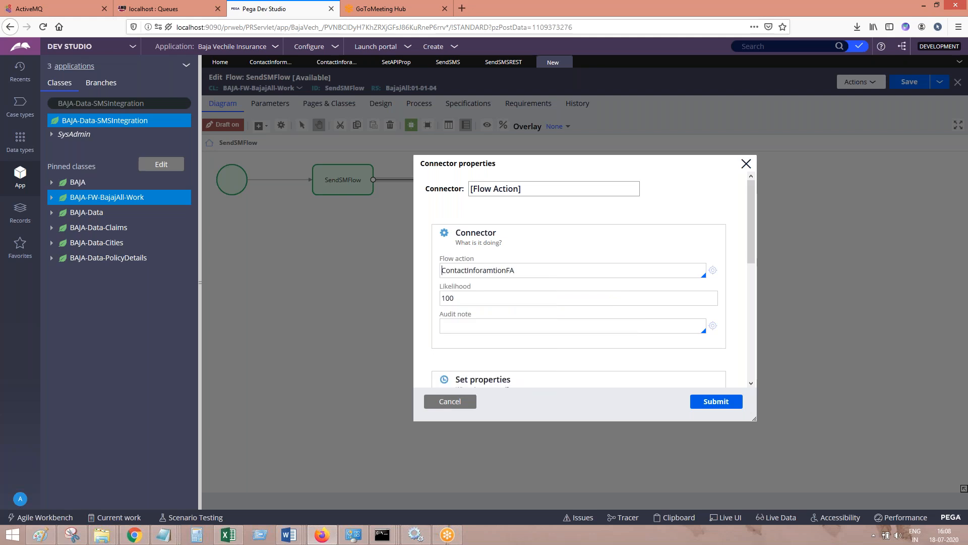
Reuse the flow action name ContactInforamtionFA as the connector's name and submit its properties
{"action": "double_click", "coordinate": [499, 276]}
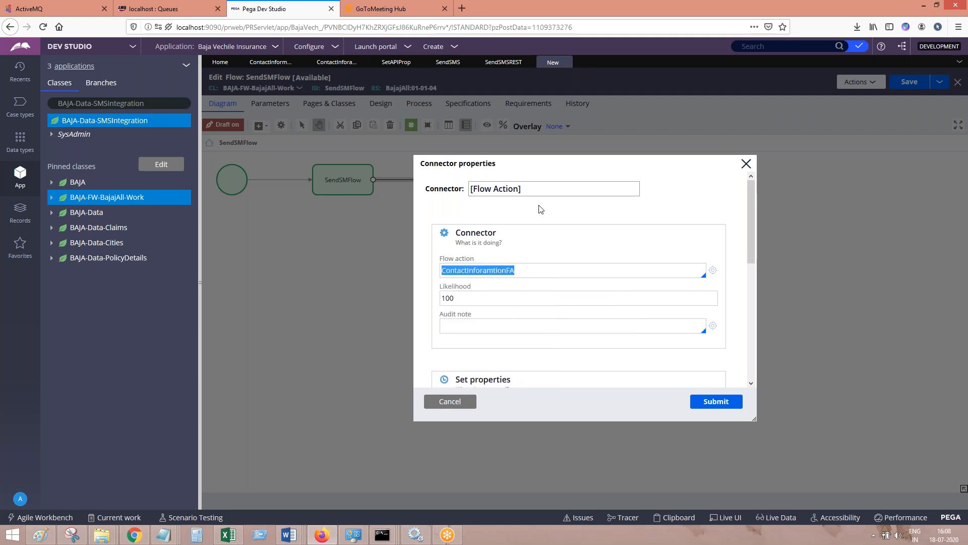
{"action": "left_click", "coordinate": [541, 190]}
{"action": "triple_click", "coordinate": [542, 191]}
{"action": "triple_click", "coordinate": [542, 190]}
{"action": "type", "text": "ContactInforamtionFA"}
{"action": "left_click", "coordinate": [716, 401]}
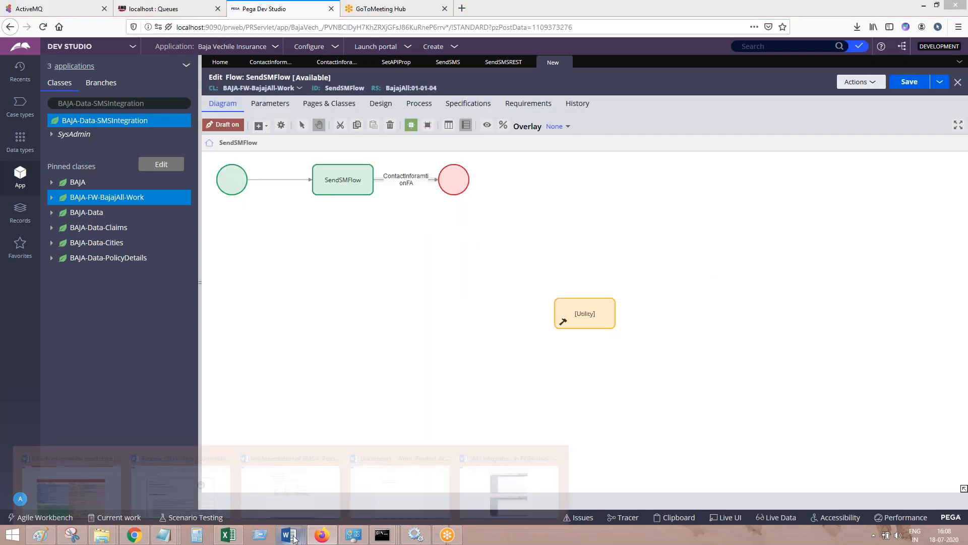
Add the Connector properties screenshot to the Word document, then return to the flow in Firefox
{"action": "left_click", "coordinate": [288, 535]}
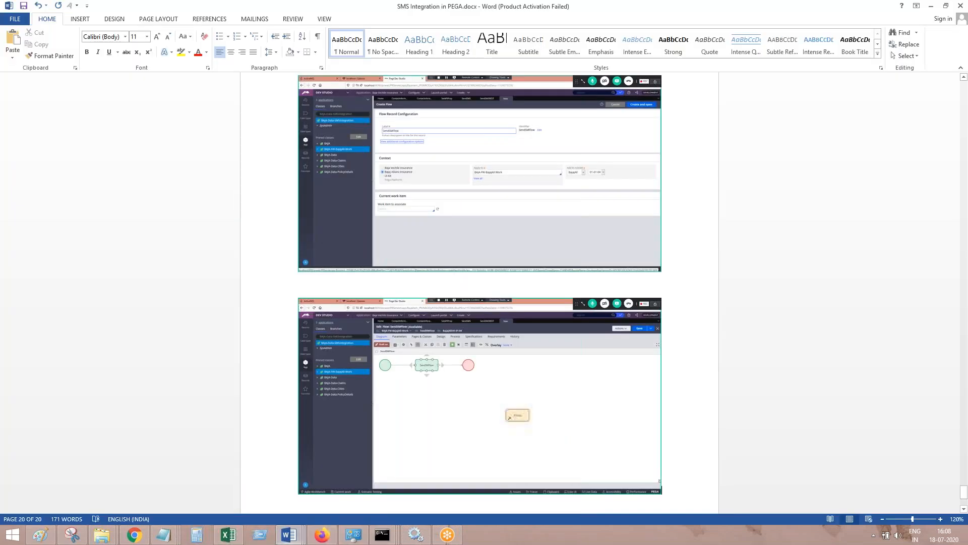
{"action": "scroll", "coordinate": [479, 293], "scroll_direction": "down", "scroll_amount": 5}
{"action": "left_click", "coordinate": [322, 534]}
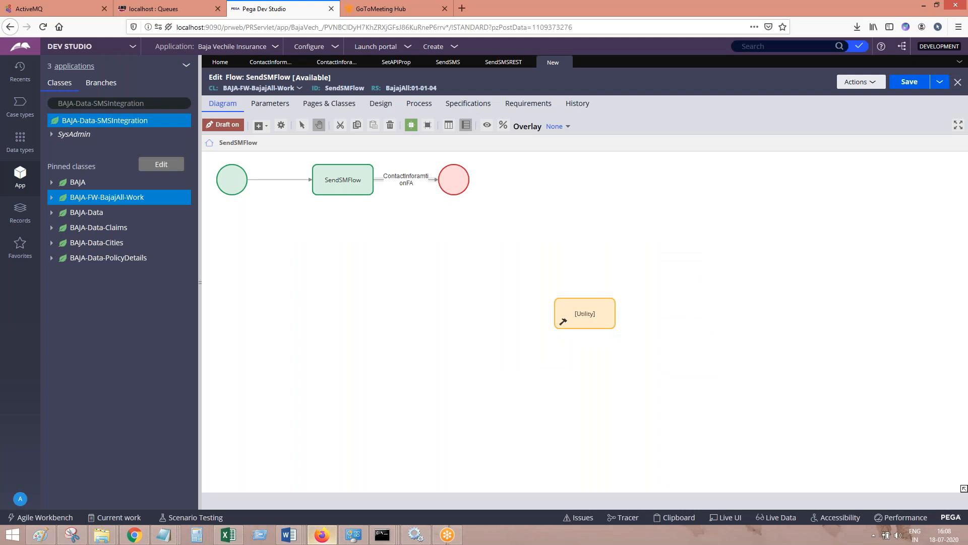
Rename the assignment shape in the flow as Contact Information
{"action": "left_click", "coordinate": [343, 181]}
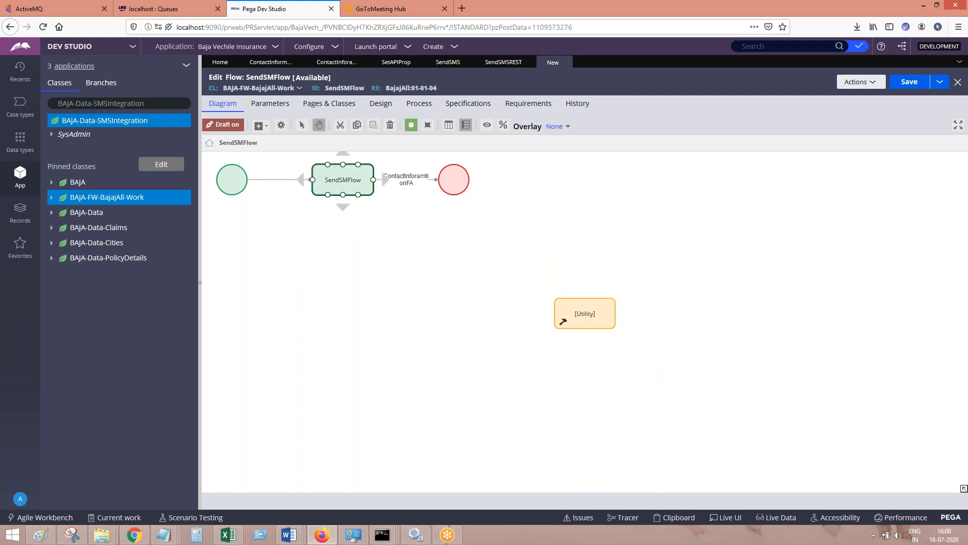
{"action": "left_click", "coordinate": [343, 180]}
{"action": "type", "text": "Contact IOnform"}
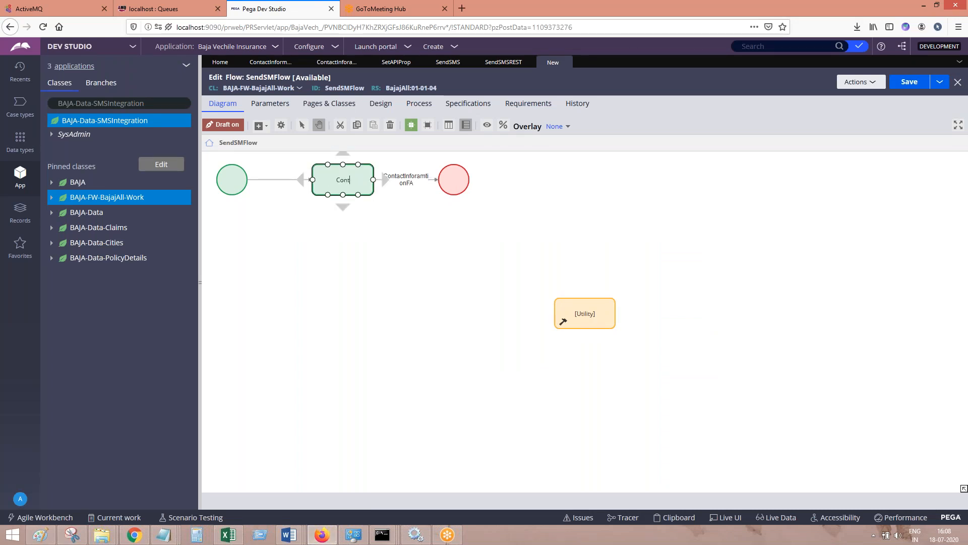
{"action": "key", "text": "BackSpace"}
{"action": "key", "text": "BackSpace"}
{"action": "key", "text": "BackSpace"}
{"action": "key", "text": "BackSpace"}
{"action": "key", "text": "BackSpace"}
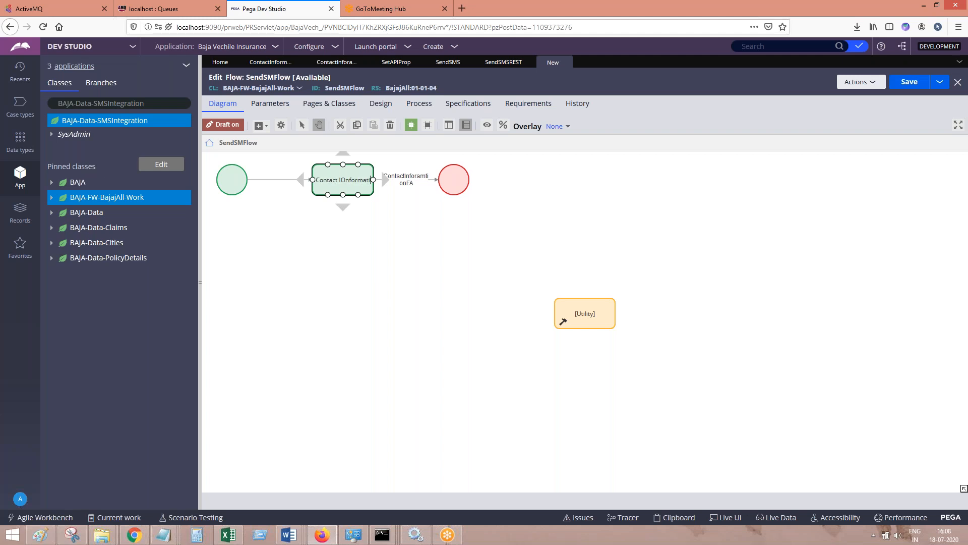
{"action": "key", "text": "BackSpace"}
{"action": "type", "text": "nformation"}
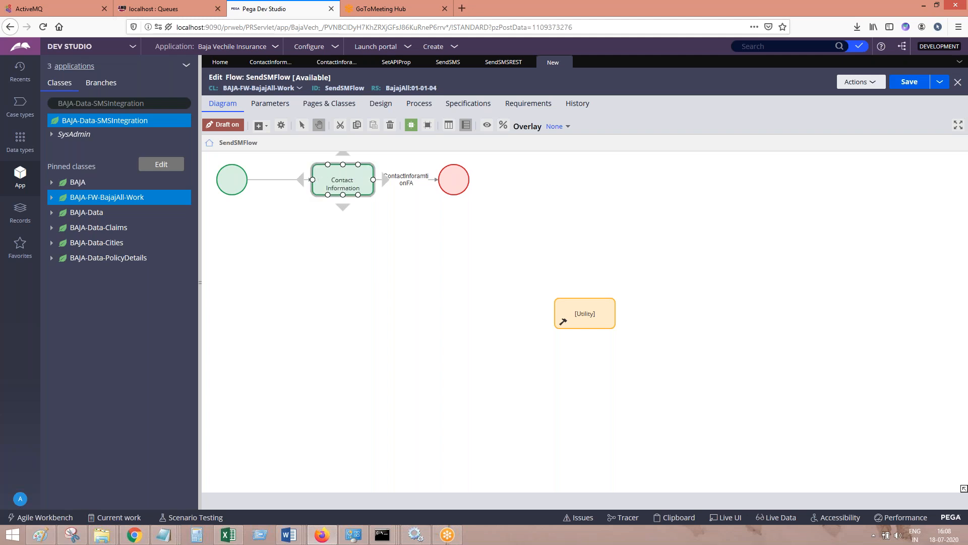
{"action": "left_click", "coordinate": [434, 242]}
Move the end shape farther along the flow and insert the Utility shape into the connector after Contact Information
{"action": "left_click_drag", "start_coordinate": [585, 313], "coordinate": [404, 247]}
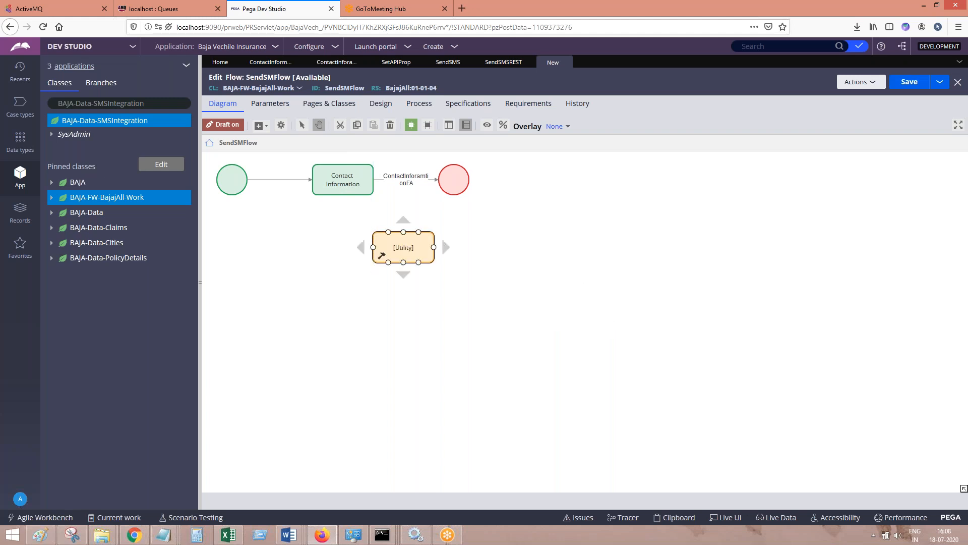
{"action": "mouse_move", "coordinate": [436, 179]}
{"action": "left_mouse_down"}
{"action": "mouse_move", "coordinate": [404, 233]}
{"action": "mouse_move", "coordinate": [454, 188]}
{"action": "mouse_move", "coordinate": [611, 180]}
{"action": "left_mouse_up"}
{"action": "left_click", "coordinate": [407, 248]}
{"action": "left_click_drag", "start_coordinate": [406, 247], "coordinate": [513, 185]}
{"action": "double_click", "coordinate": [513, 185]}
Paste the screenshot of the rearranged flow into the Word document and caption it "Call utility activity"
{"action": "left_click", "coordinate": [289, 534]}
{"action": "left_click", "coordinate": [201, 480]}
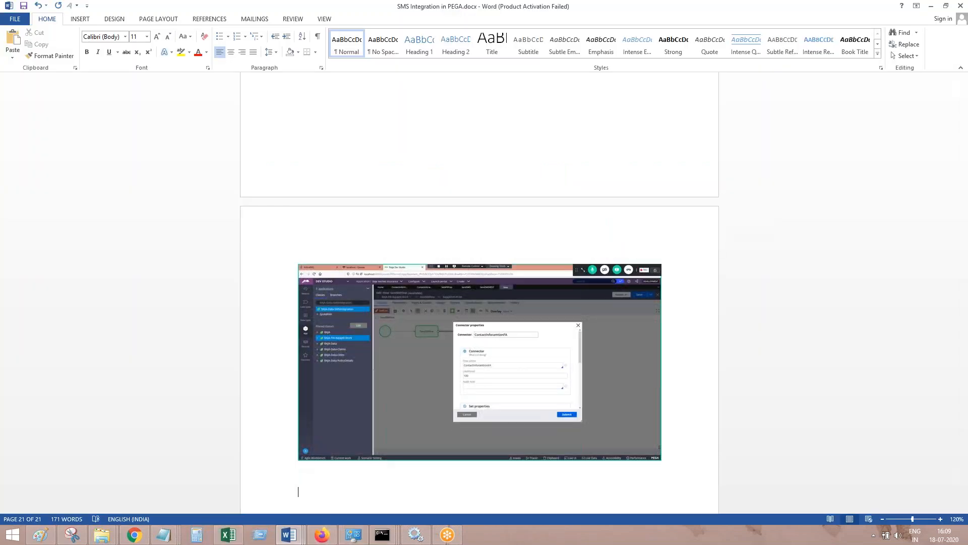
{"action": "key", "text": "ctrl+v"}
{"action": "key", "text": "Return"}
{"action": "type", "text": "Call utility activity"}
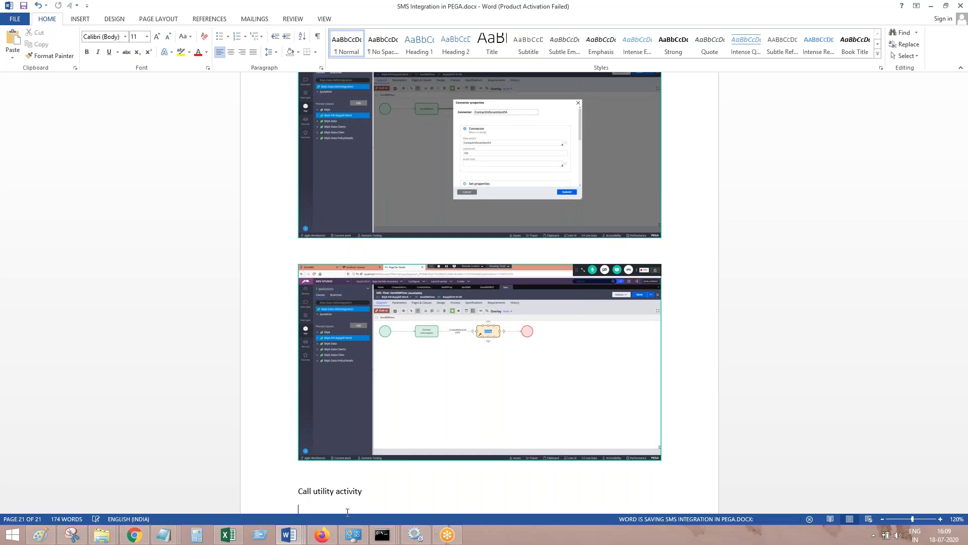
Switch to Firefox and set the Utility shape's activity rule to SendSMSREST
{"action": "left_click", "coordinate": [322, 535]}
{"action": "double_click", "coordinate": [519, 177]}
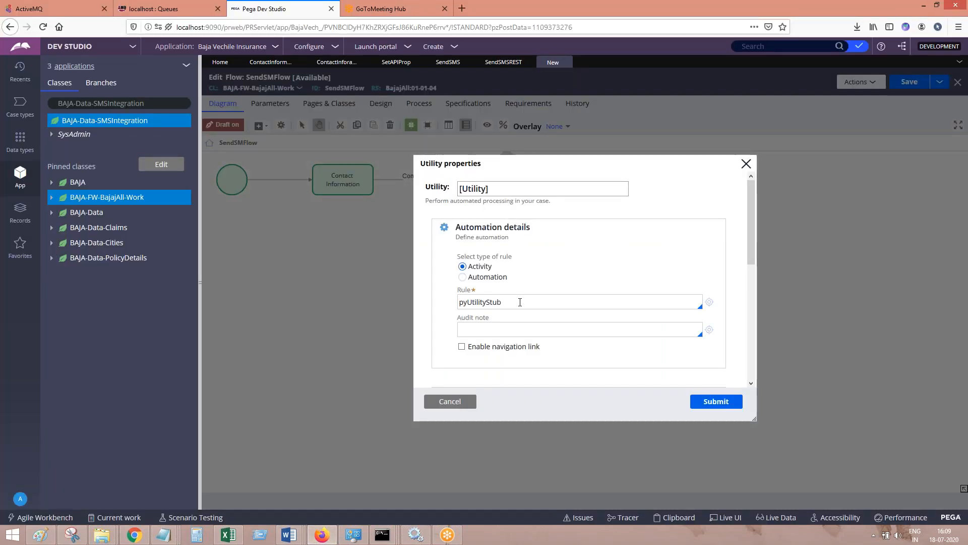
{"action": "double_click", "coordinate": [520, 301]}
{"action": "key", "text": "ctrl+c"}
{"action": "key", "text": "BackSpace"}
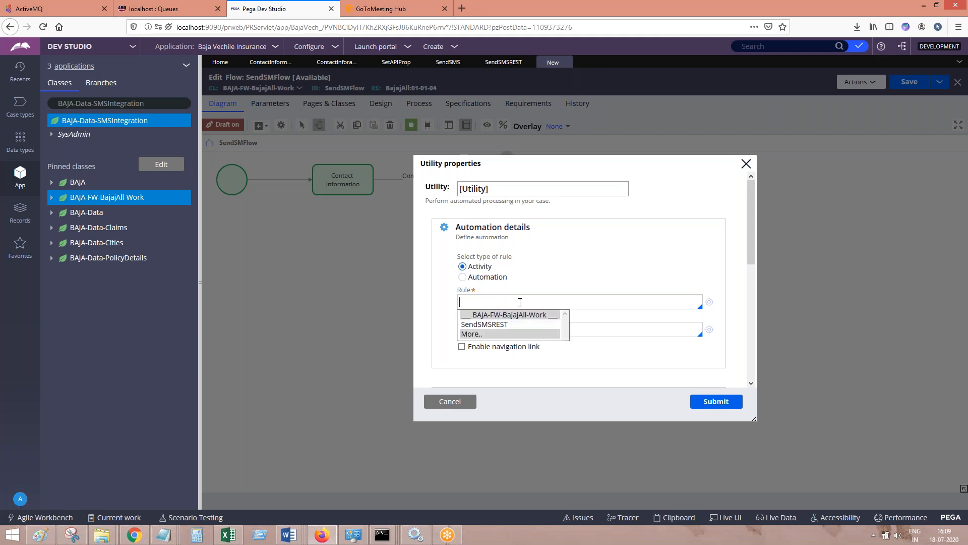
{"action": "key", "text": "Down"}
{"action": "key", "text": "Return"}
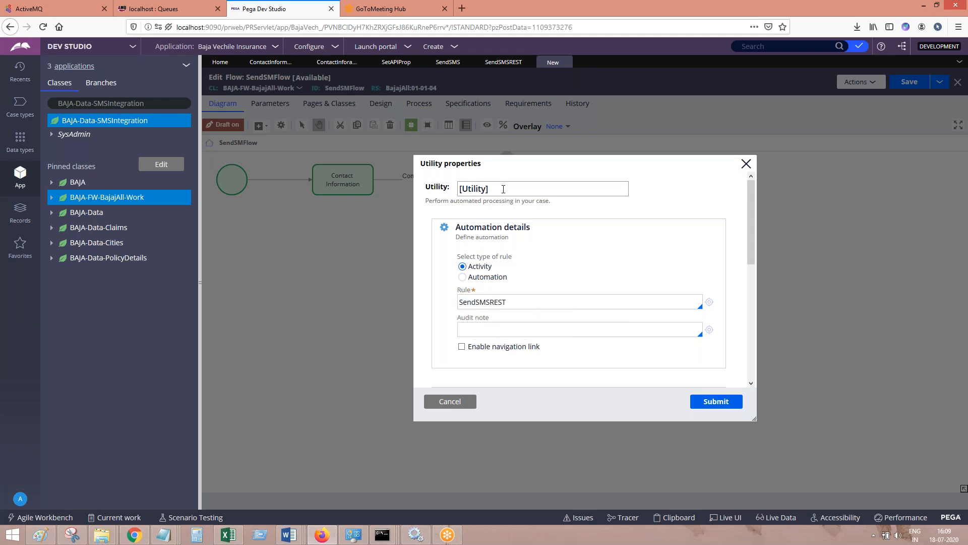
Name the Utility shape pyUtilityStub and submit its properties
{"action": "key", "text": "ctrl+a"}
{"action": "key", "text": "ctrl+v"}
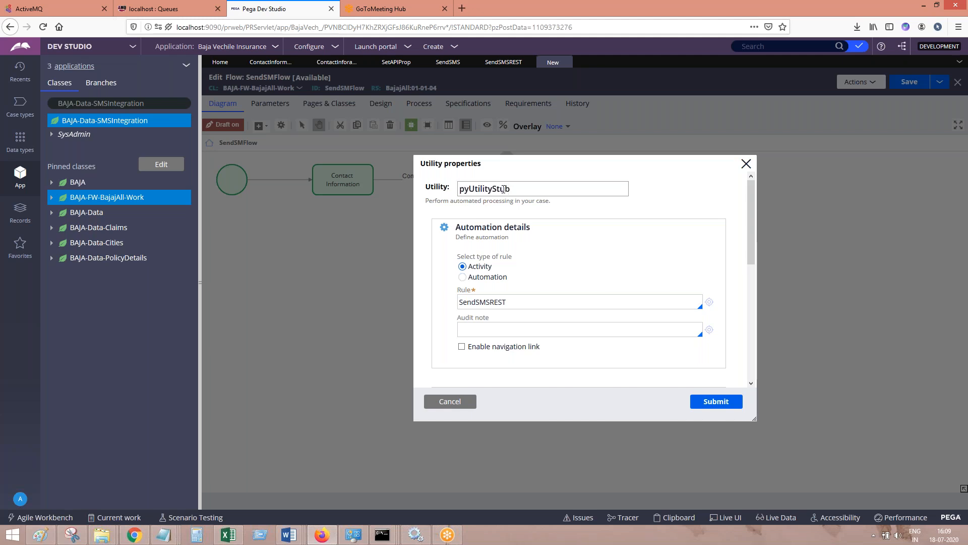
{"action": "double_click", "coordinate": [524, 300]}
{"action": "left_click", "coordinate": [716, 402]}
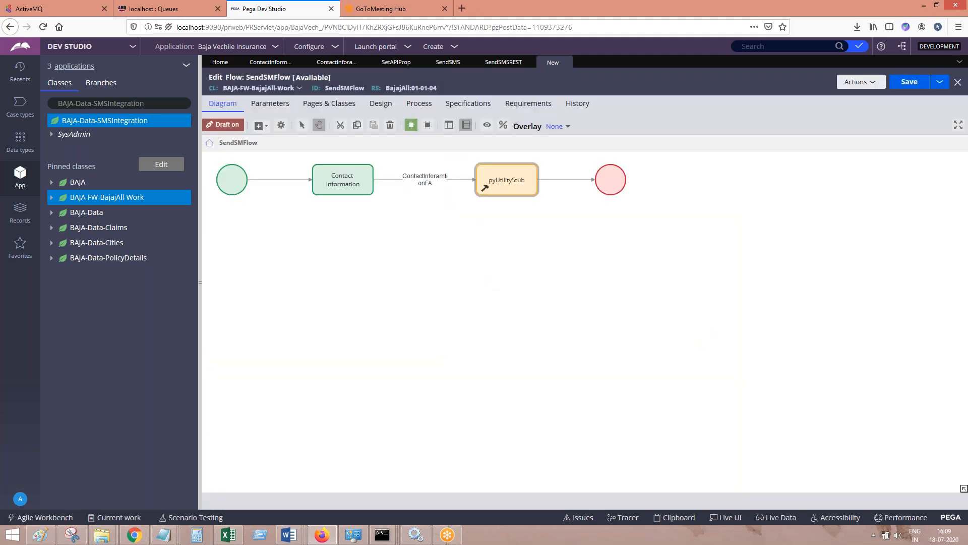
Paste the Utility properties screenshot below "Call utility activity" in Word, check the flow in Firefox and return to the document
{"action": "left_click", "coordinate": [323, 536]}
{"action": "key", "text": "Return"}
{"action": "key", "text": "Return"}
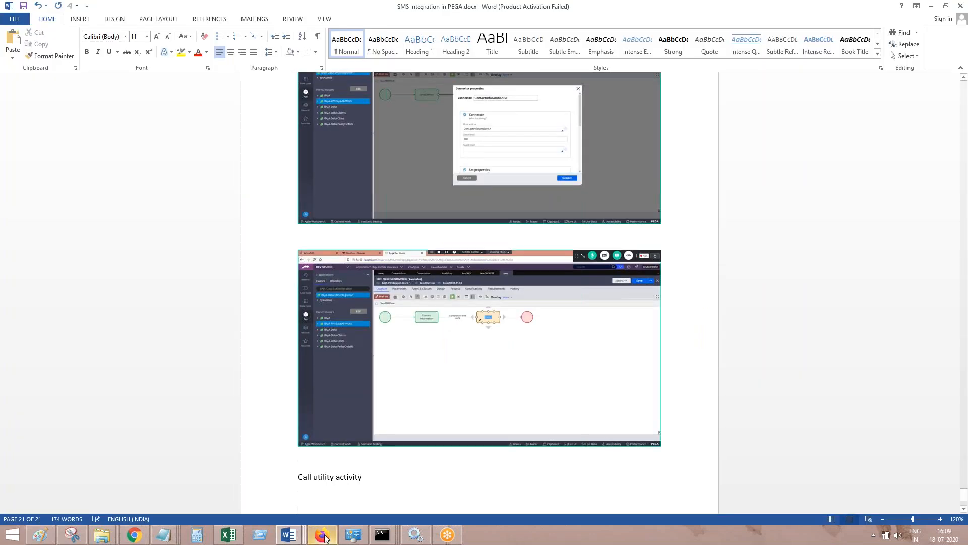
{"action": "key", "text": "ctrl+v"}
{"action": "left_click", "coordinate": [325, 538]}
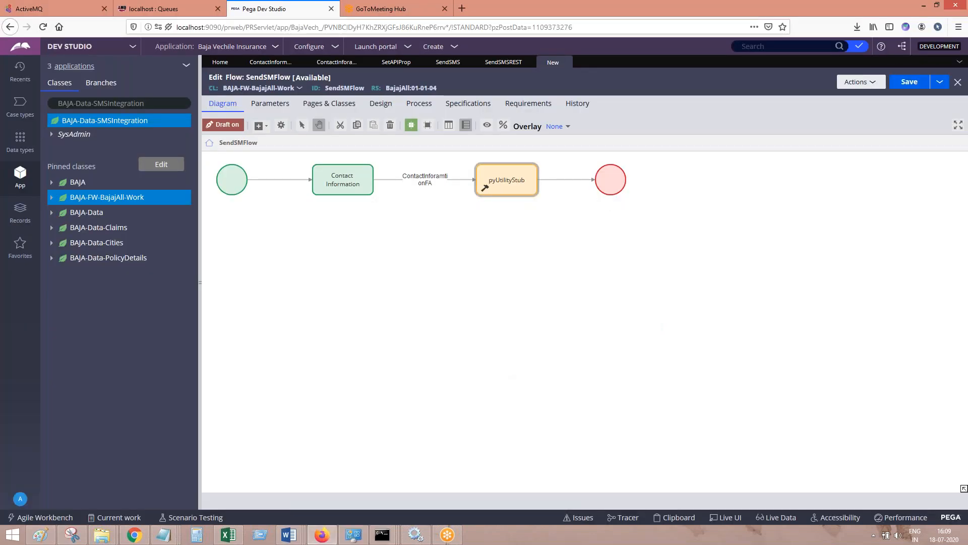
{"action": "left_click", "coordinate": [322, 536]}
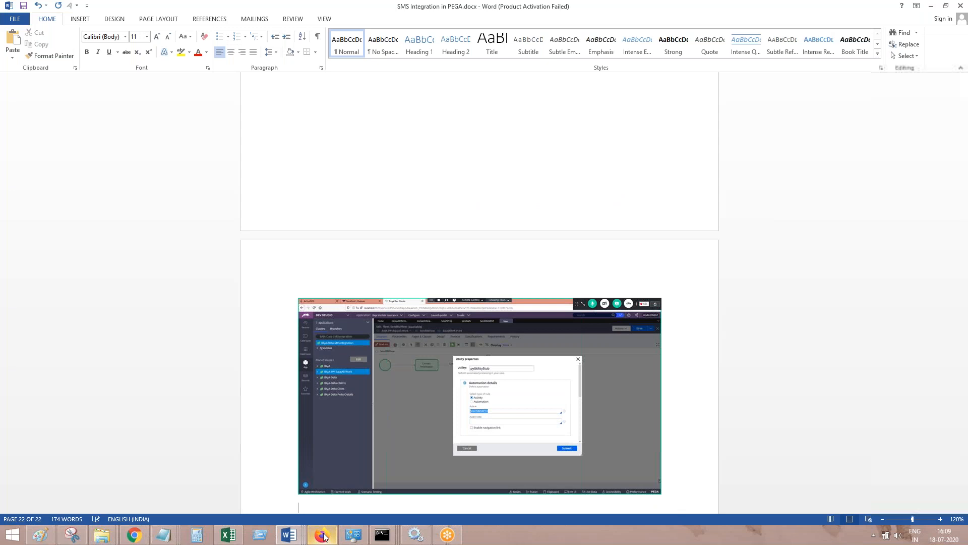
Paste the flow diagram's screenshot into the Word document, switch to Firefox and turn off draft mode for SendSMFlow
{"action": "key", "text": "ctrl+v"}
{"action": "left_click", "coordinate": [323, 536]}
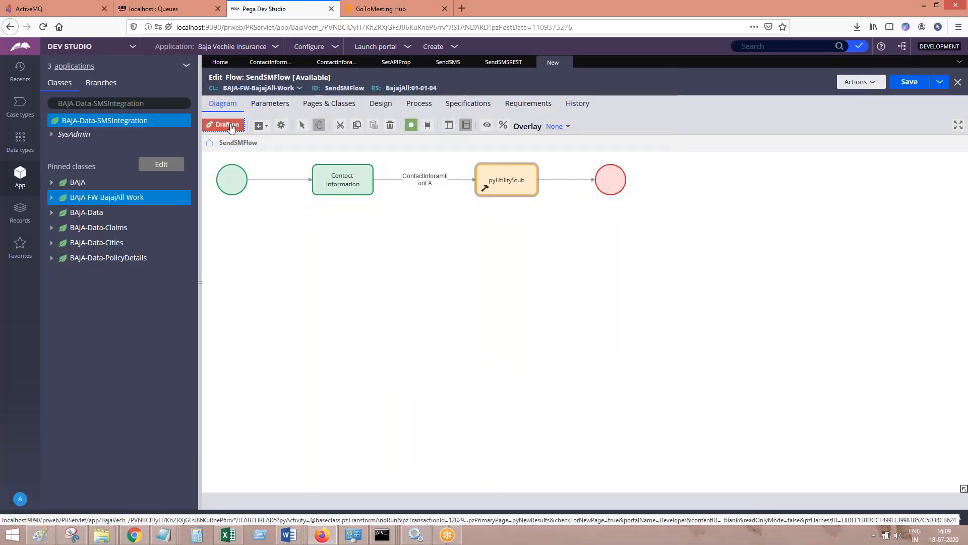
{"action": "left_click", "coordinate": [419, 103]}
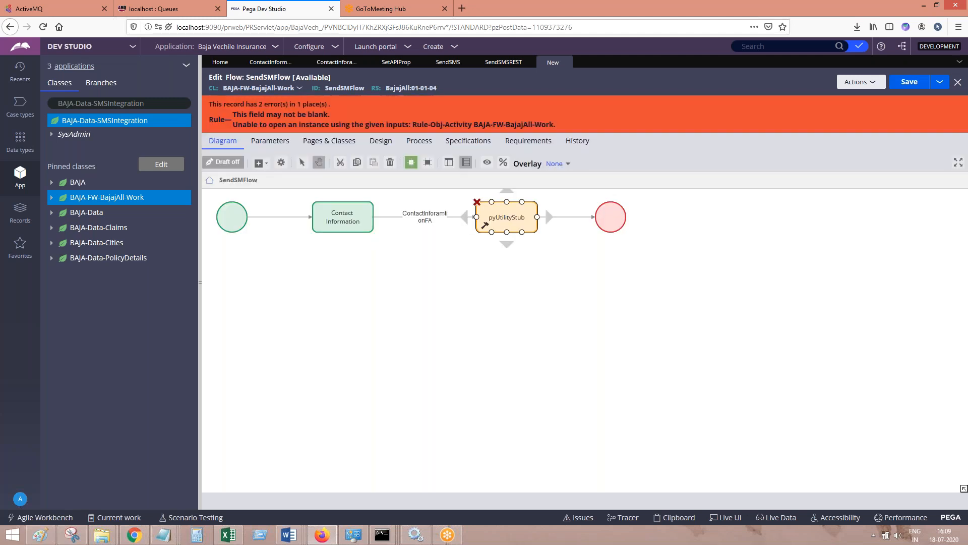
Reopen the properties of the pyUtilityStub shape and choose SendSMSREST as its activity rule
{"action": "double_click", "coordinate": [507, 217]}
{"action": "left_click", "coordinate": [584, 303]}
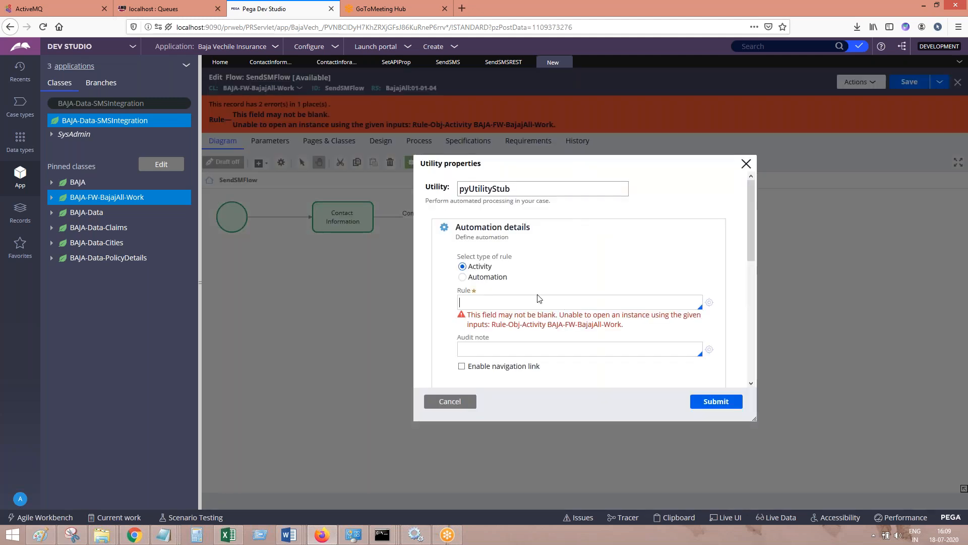
{"action": "key", "text": "Down"}
{"action": "key", "text": "Down"}
{"action": "key", "text": "Down"}
{"action": "key", "text": "Up"}
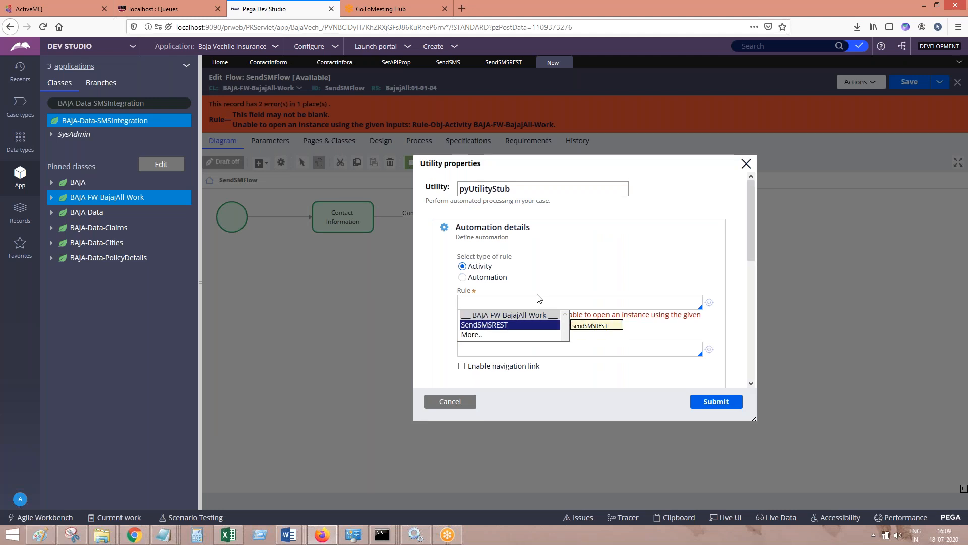
{"action": "key", "text": "Return"}
Clear and re-enter SendSMSREST as the activity rule, submit the Utility properties and save the flow
{"action": "double_click", "coordinate": [523, 304]}
{"action": "key", "text": "ctrl+c"}
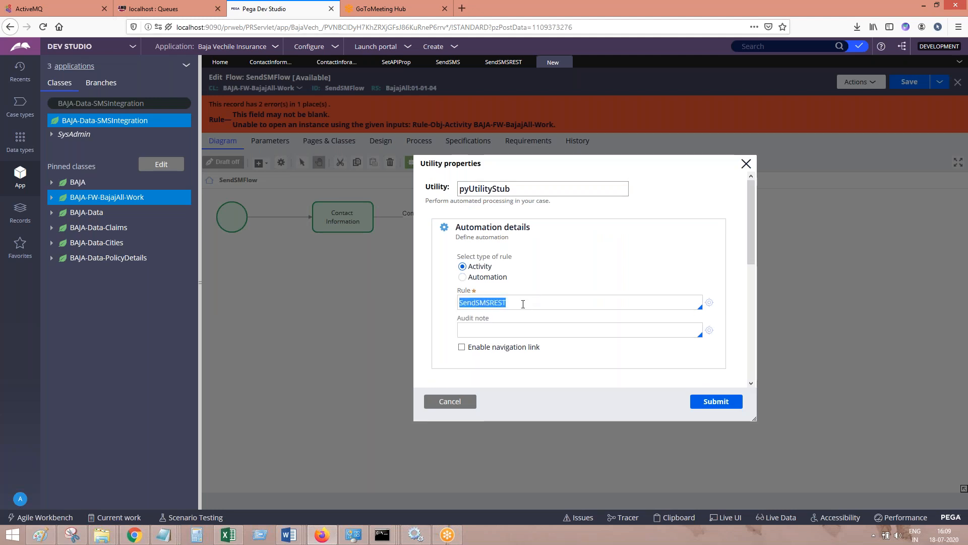
{"action": "key", "text": "BackSpace"}
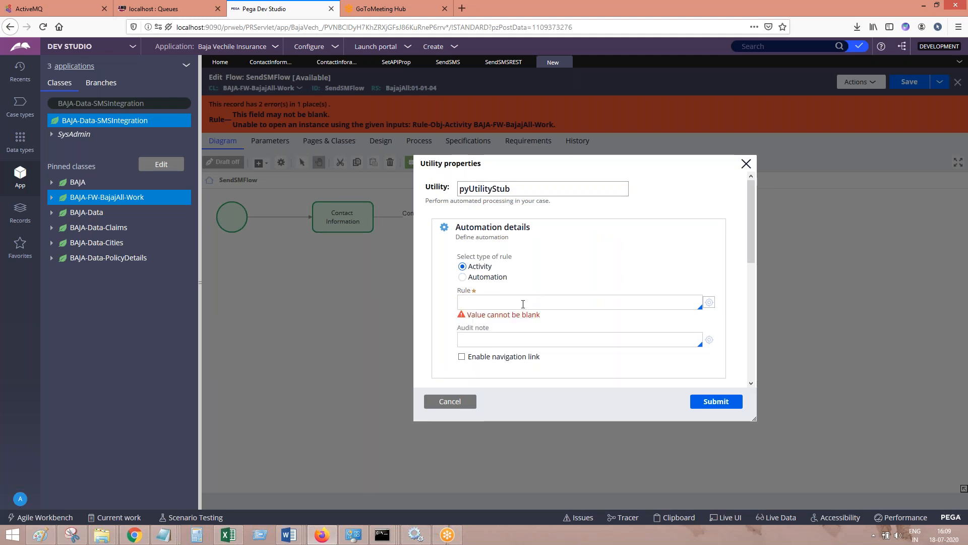
{"action": "left_click", "coordinate": [523, 304]}
{"action": "key", "text": "ctrl+v"}
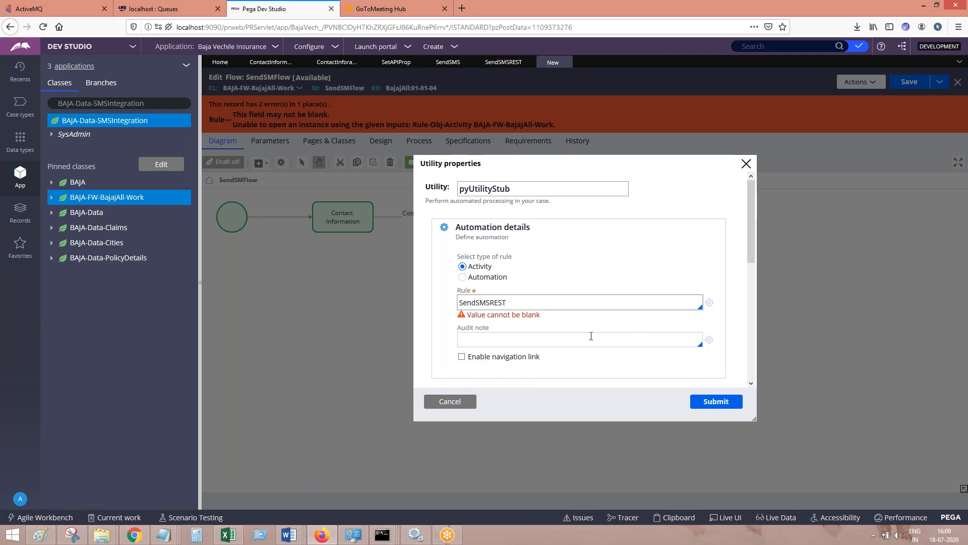
{"action": "left_click", "coordinate": [592, 335]}
{"action": "left_click", "coordinate": [728, 401]}
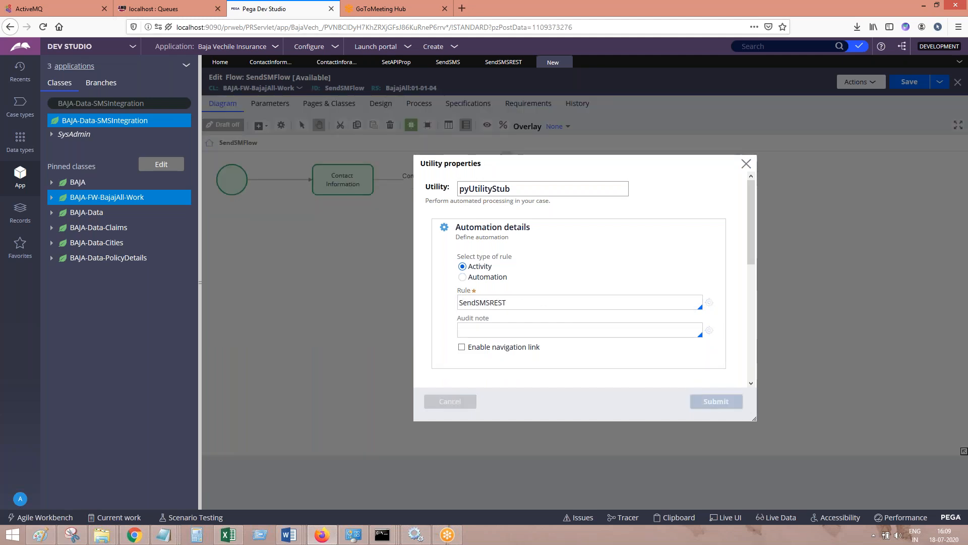
{"action": "left_click", "coordinate": [904, 84]}
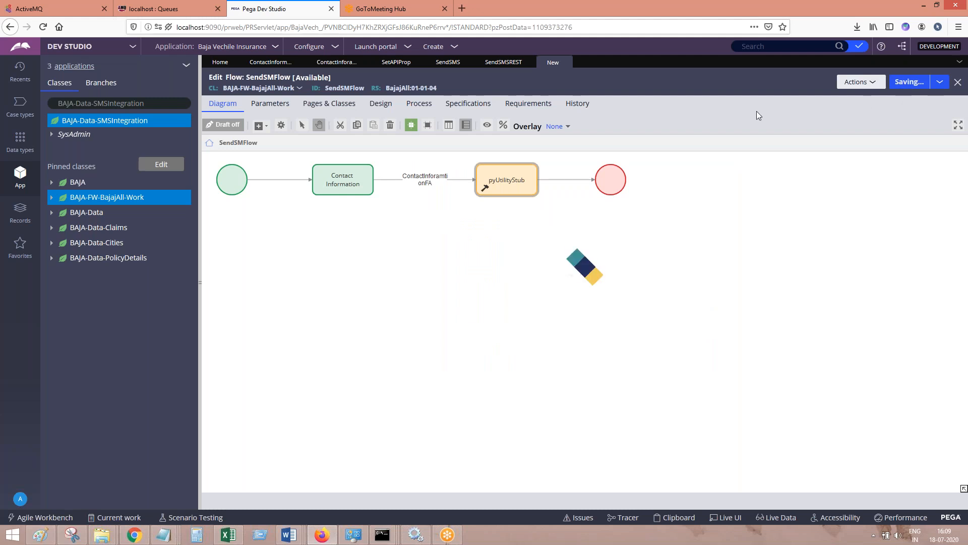
Switch to the SMS Integration in PEGA document in Word, paste a screenshot and add the line "Save. Done." below it
{"action": "left_click", "coordinate": [301, 535]}
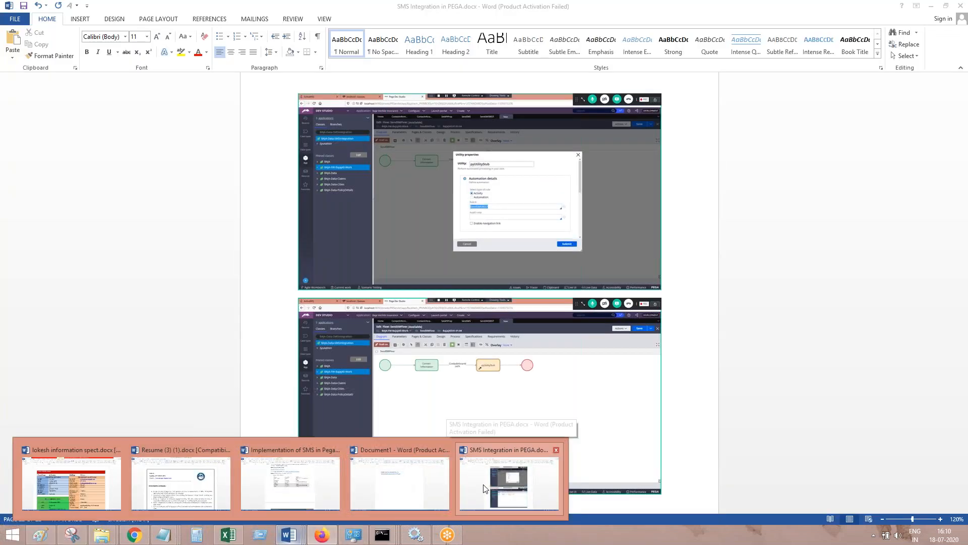
{"action": "left_click", "coordinate": [462, 411]}
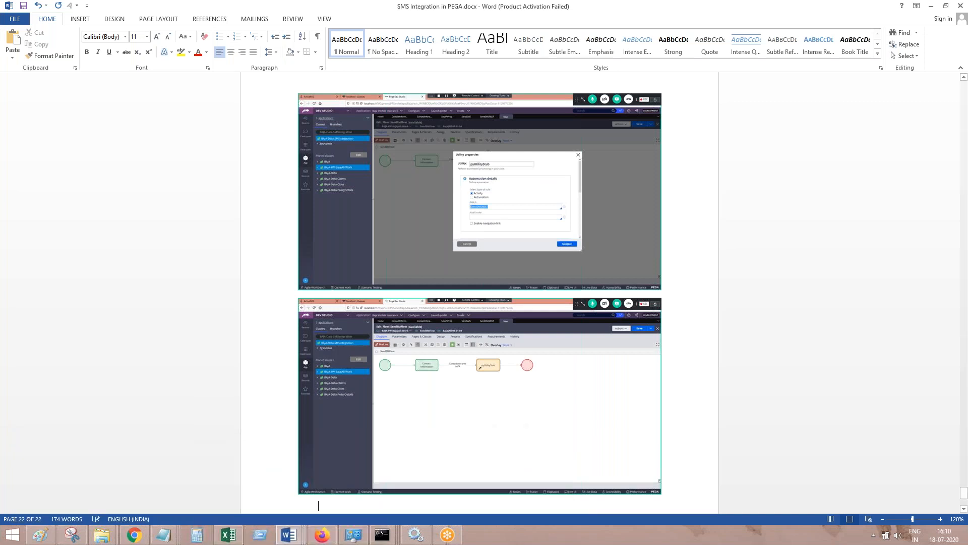
{"action": "key", "text": "ctrl+v"}
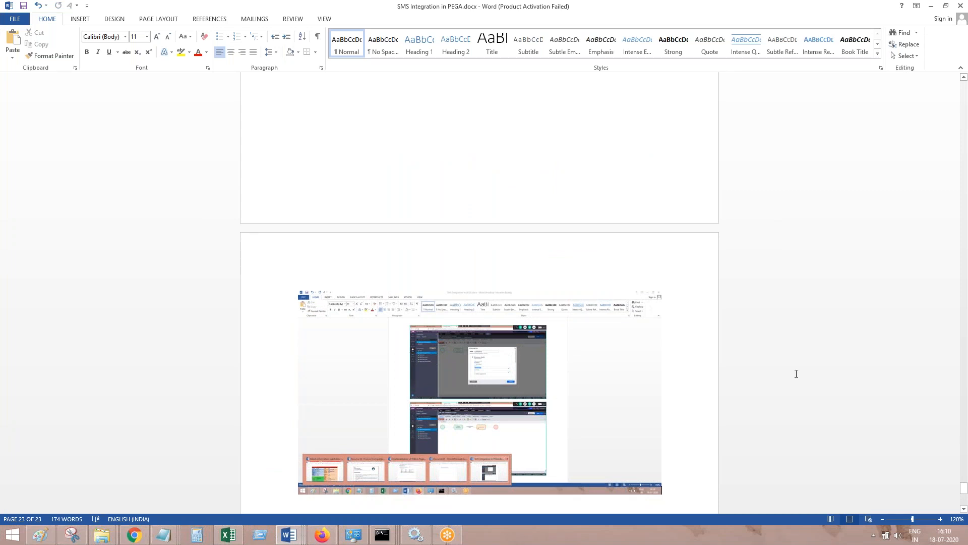
{"action": "scroll", "coordinate": [965, 489], "scroll_direction": "down", "scroll_amount": 3}
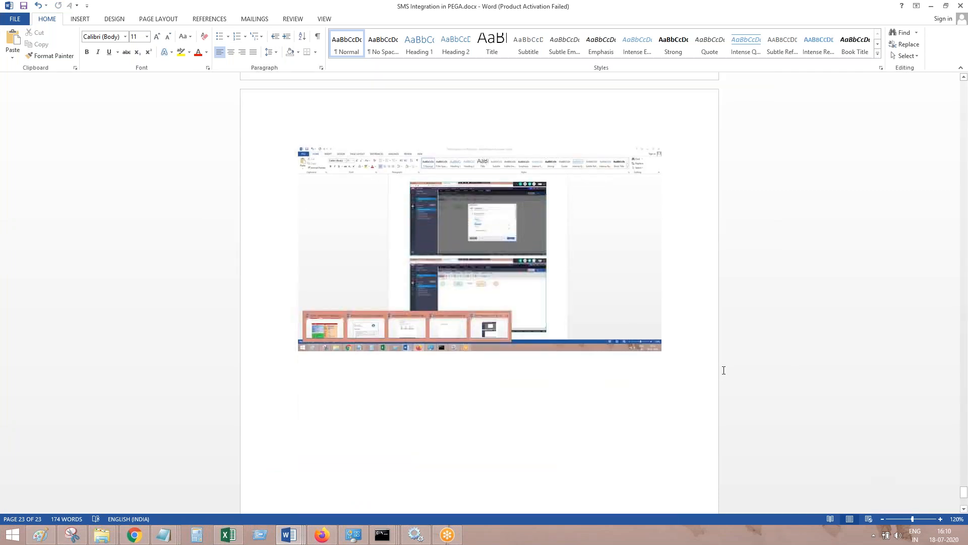
{"action": "type", "text": "one."}
{"action": "key", "text": "Return"}
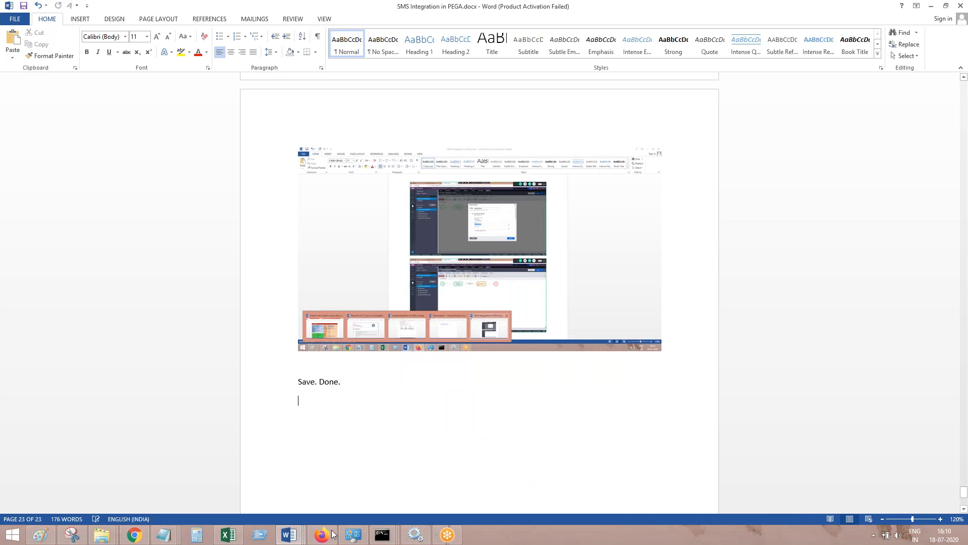
Switch to Firefox and examine the resource path of the SendSMS Connect REST rule
{"action": "left_click", "coordinate": [331, 533]}
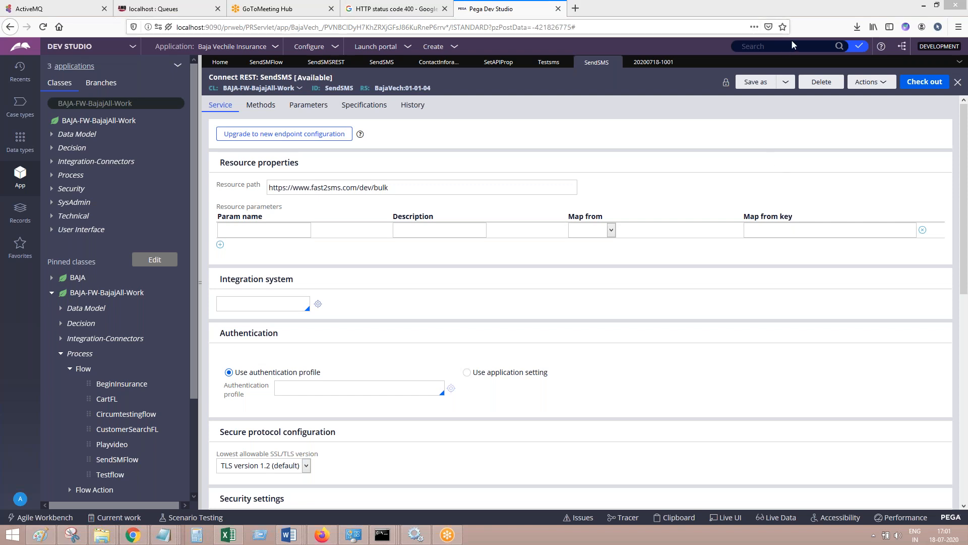
{"action": "triple_click", "coordinate": [402, 188]}
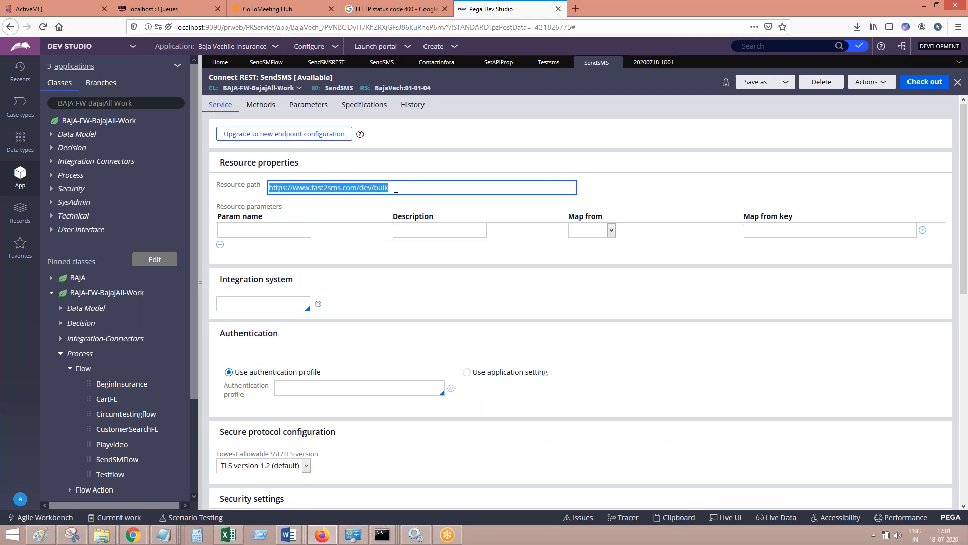
{"action": "triple_click", "coordinate": [406, 185]}
{"action": "left_click", "coordinate": [409, 189]}
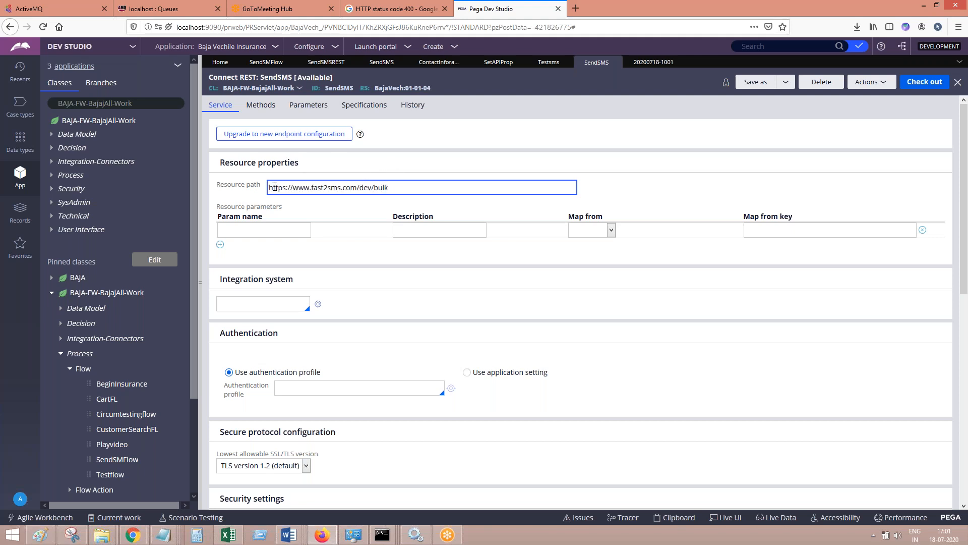
{"action": "left_click_drag", "start_coordinate": [395, 190], "coordinate": [264, 185]}
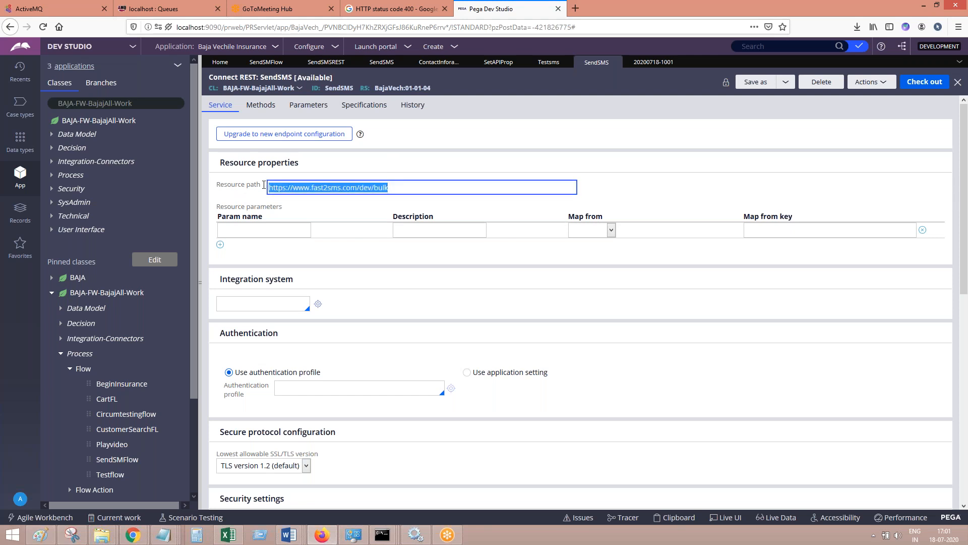
Try upgrading the SendSMS connector to the new endpoint configuration, and refresh the rule to discard it
{"action": "left_click", "coordinate": [272, 135]}
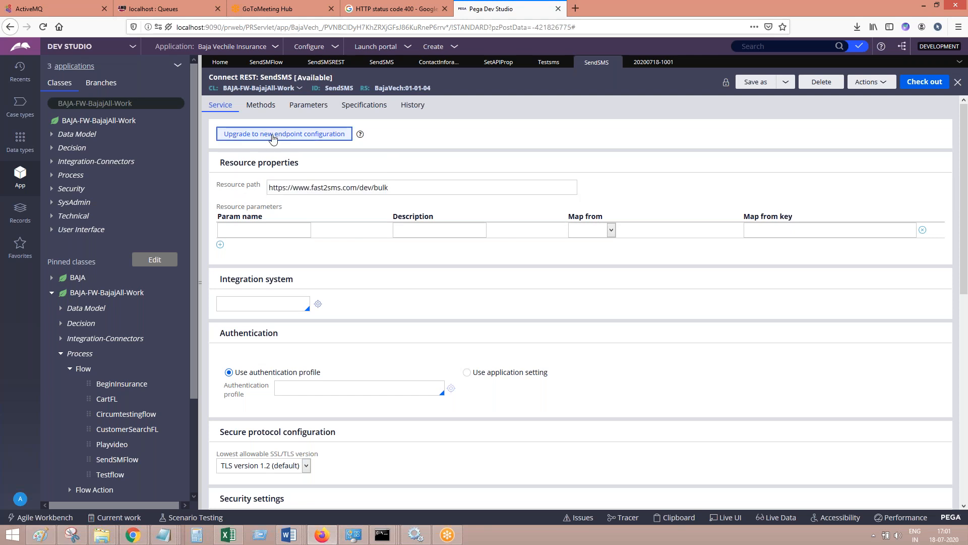
{"action": "left_click", "coordinate": [882, 81]}
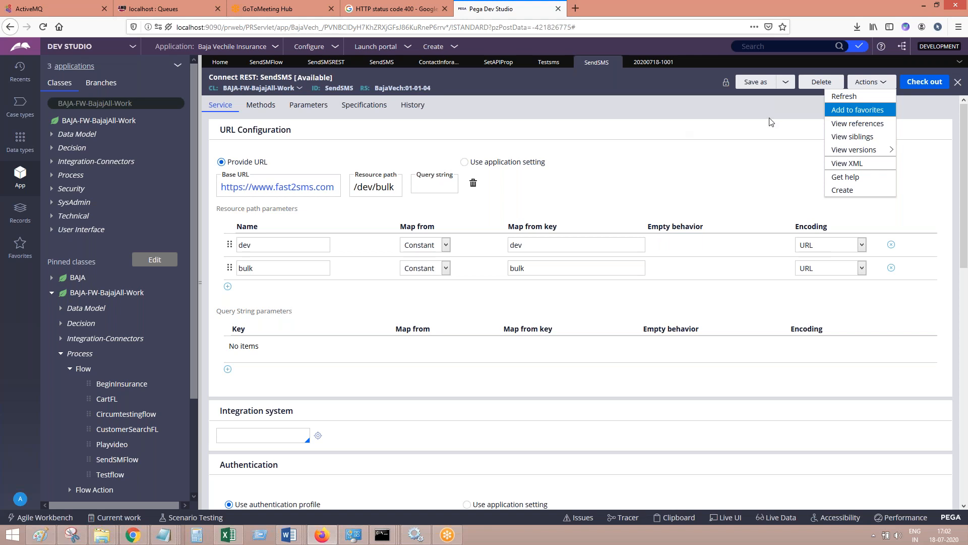
{"action": "left_click", "coordinate": [842, 98]}
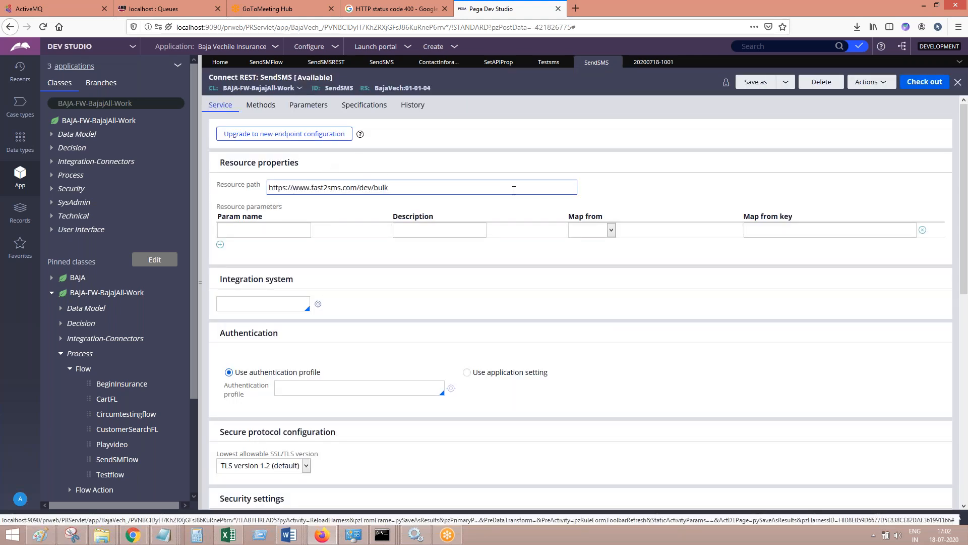
From SendSMFlow, open the Utility shape's activity and its SendSMS connector to examine the resource path and Get query string parameters
{"action": "left_click", "coordinate": [282, 64]}
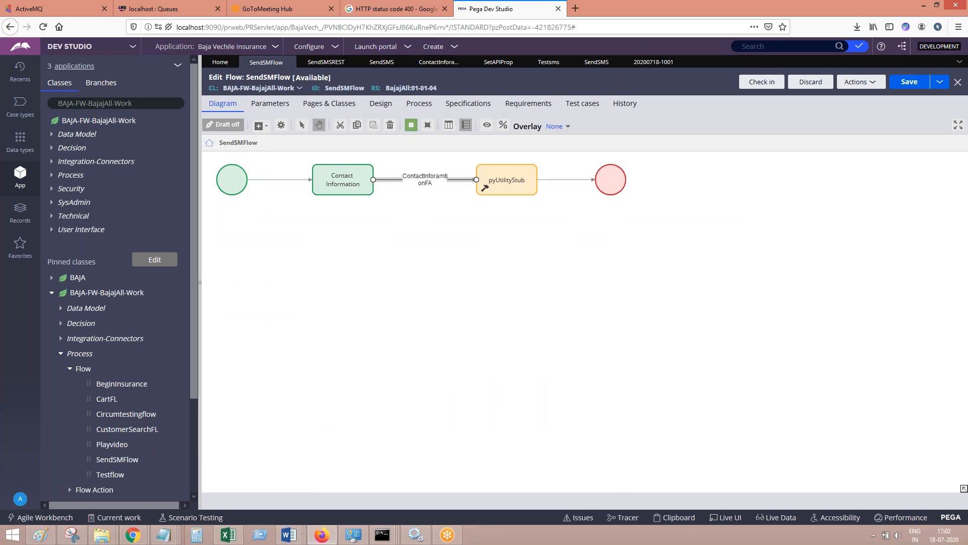
{"action": "left_click", "coordinate": [502, 183]}
{"action": "right_click", "coordinate": [501, 183]}
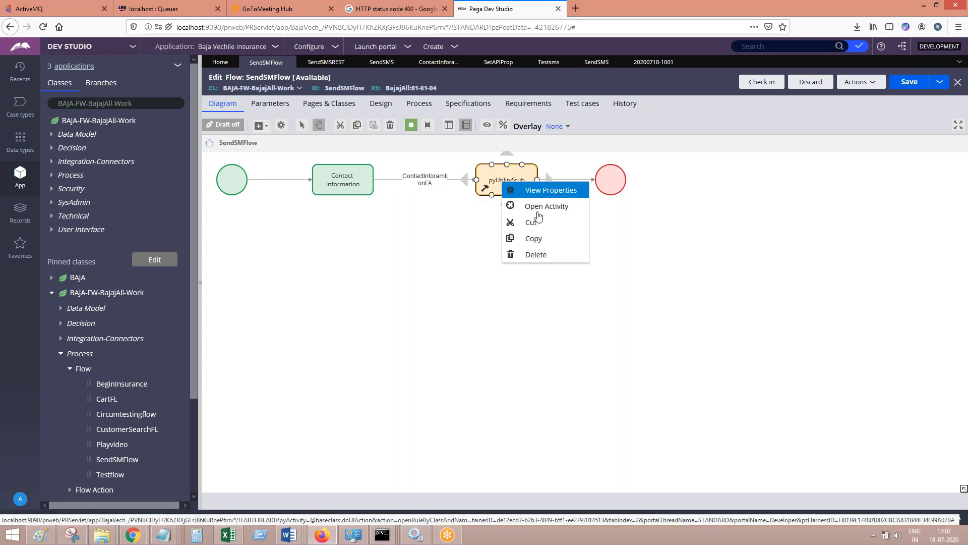
{"action": "left_click", "coordinate": [539, 210]}
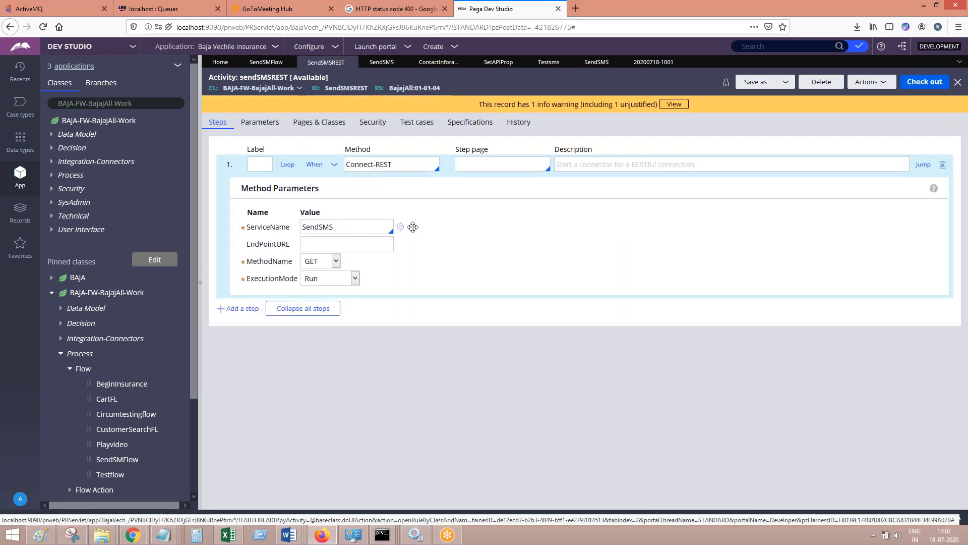
{"action": "left_click", "coordinate": [400, 226]}
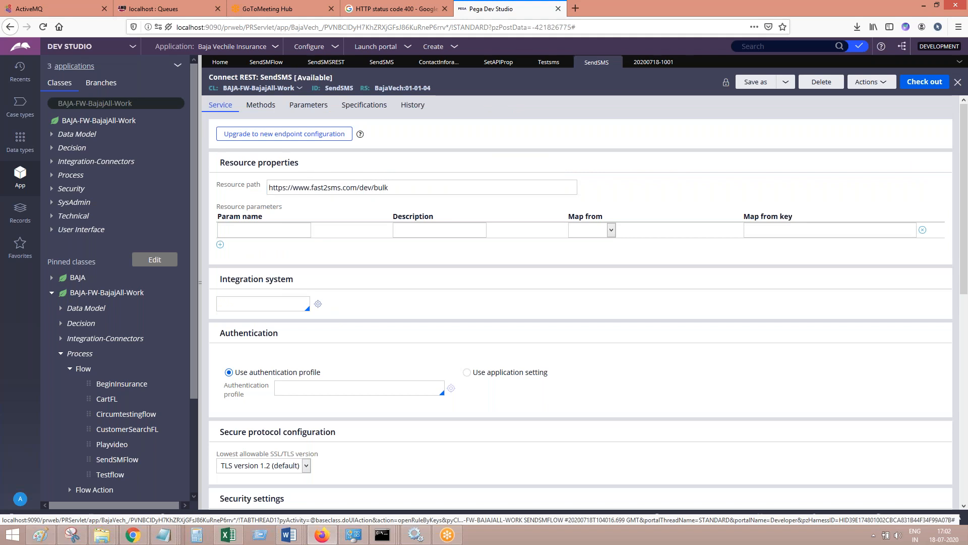
{"action": "left_click_drag", "start_coordinate": [404, 185], "coordinate": [279, 180]}
{"action": "left_click", "coordinate": [261, 105]}
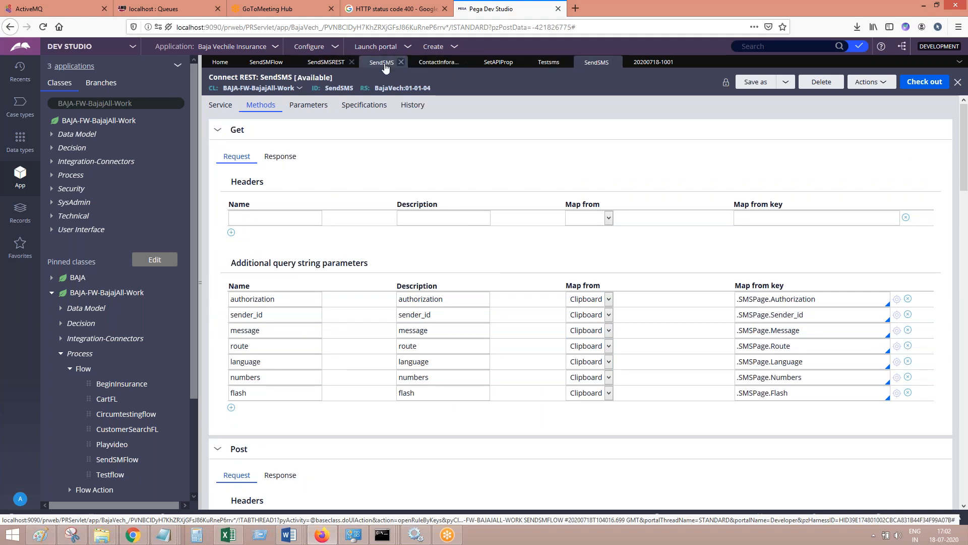
{"action": "left_click", "coordinate": [383, 65]}
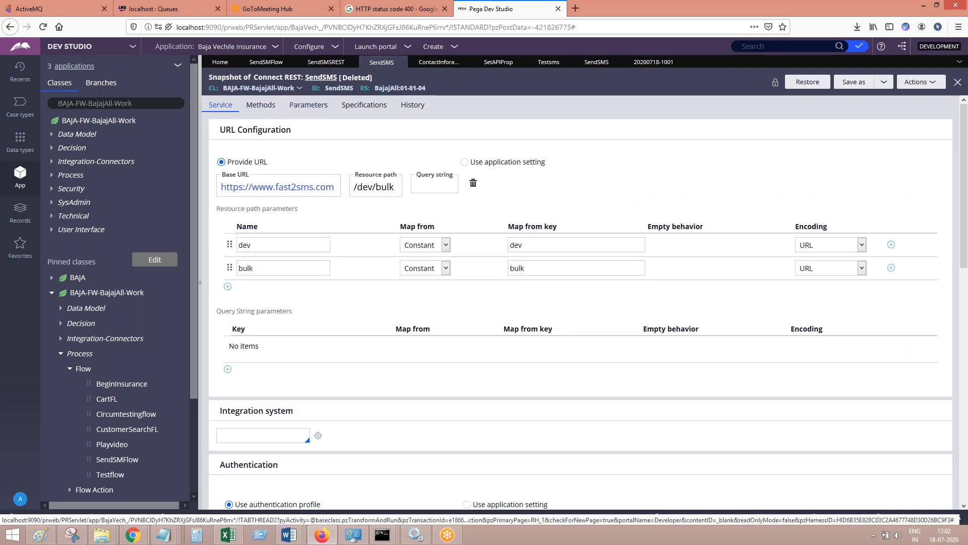
From SendSMFlow, open the ContactInforamtionFA flow action and examine its pre-processing data transform SetAPIProp
{"action": "left_click", "coordinate": [266, 62]}
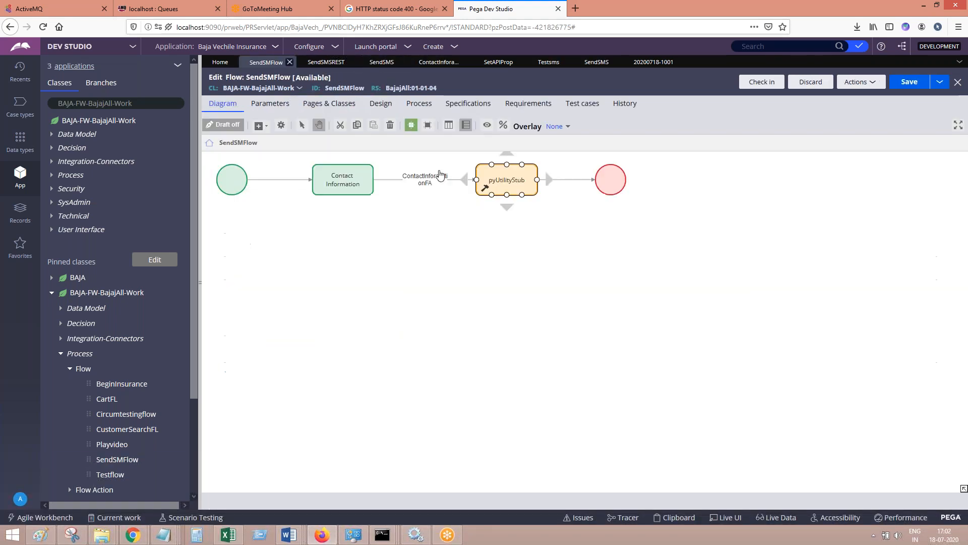
{"action": "left_click", "coordinate": [420, 189]}
{"action": "right_click", "coordinate": [413, 179]}
{"action": "left_click", "coordinate": [437, 201]}
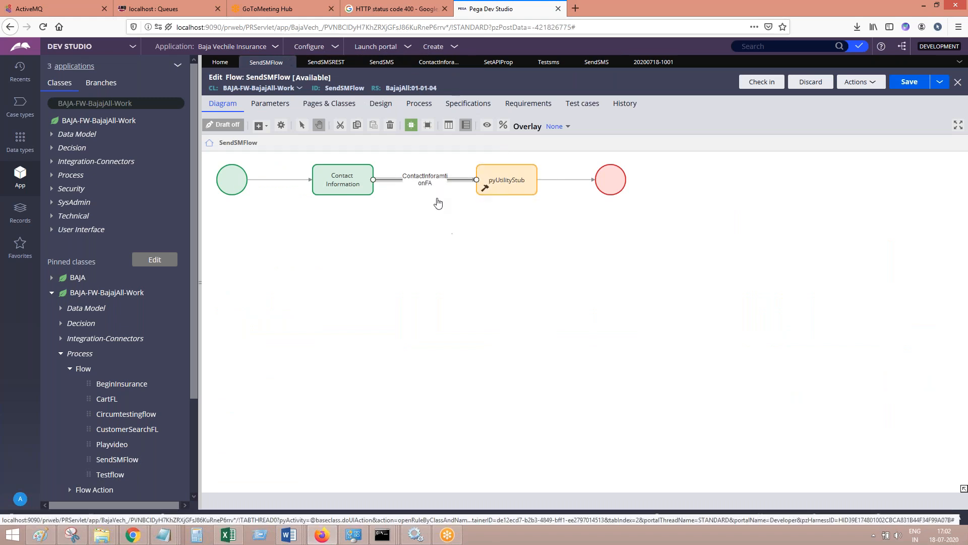
{"action": "left_click", "coordinate": [295, 106]}
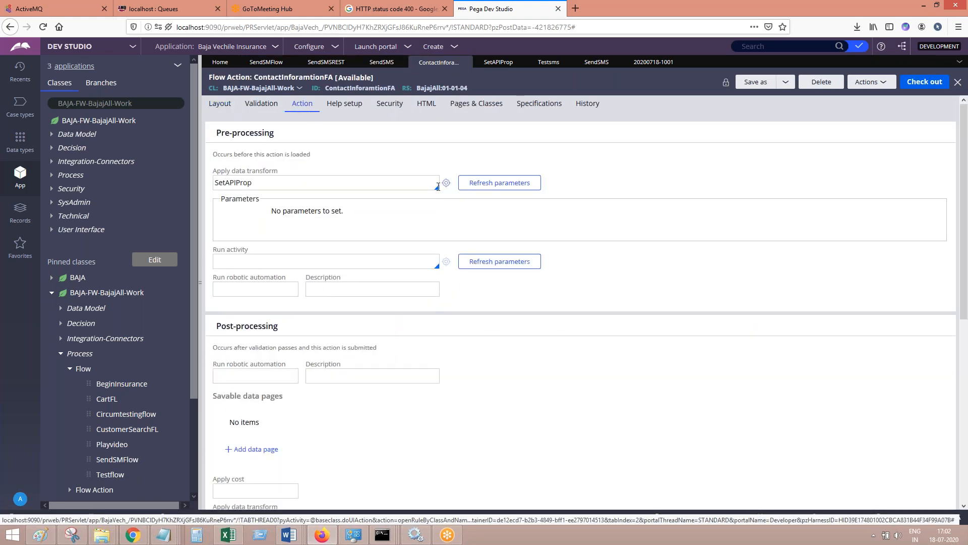
{"action": "left_click", "coordinate": [446, 183]}
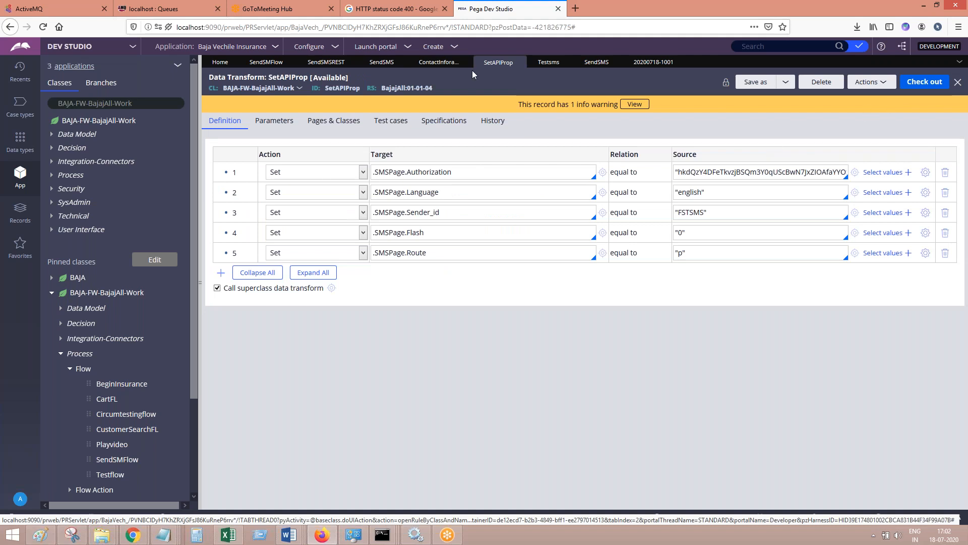
Return to the SendSMFlow rule and run the flow to create a new insurance case
{"action": "left_click", "coordinate": [266, 63]}
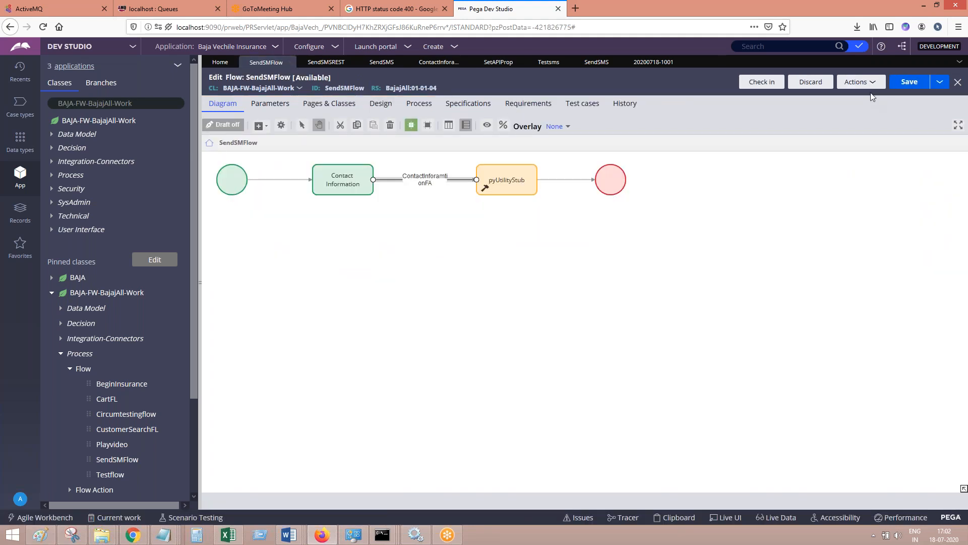
{"action": "left_click", "coordinate": [863, 83]}
{"action": "left_click", "coordinate": [858, 94]}
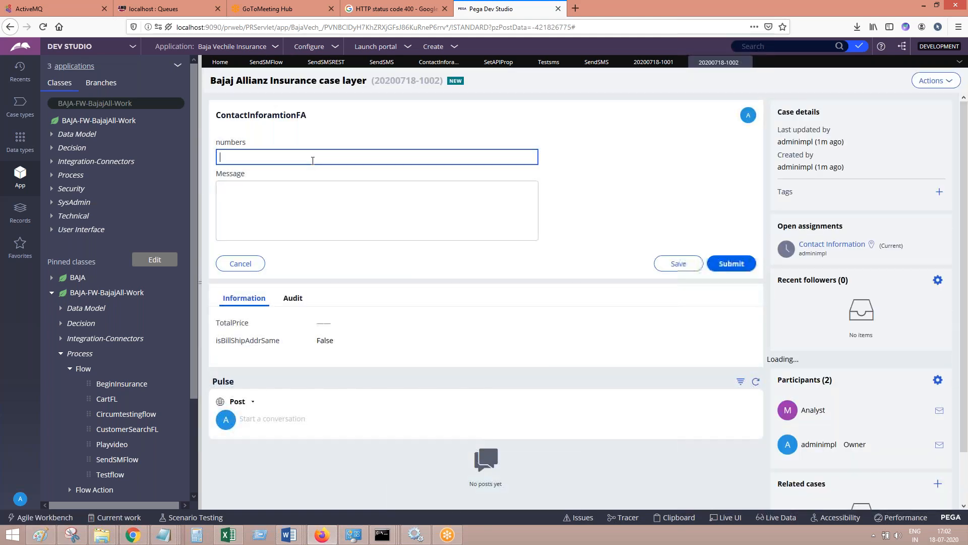
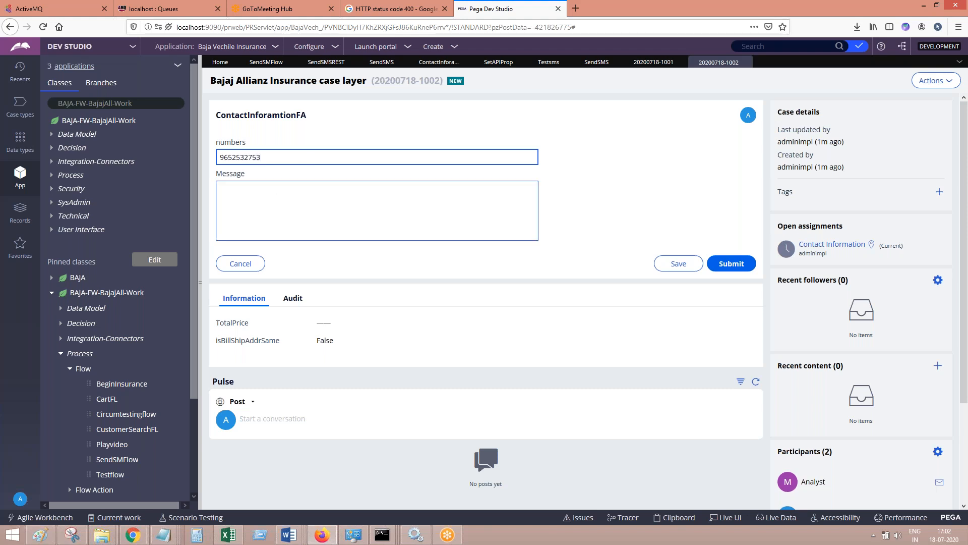
Enter the recipient's phone number and the message "harshatrainigns.com" in the ContactInforamtionFA form, and submit it
{"action": "left_click", "coordinate": [259, 192]}
{"action": "type", "text": "har"}
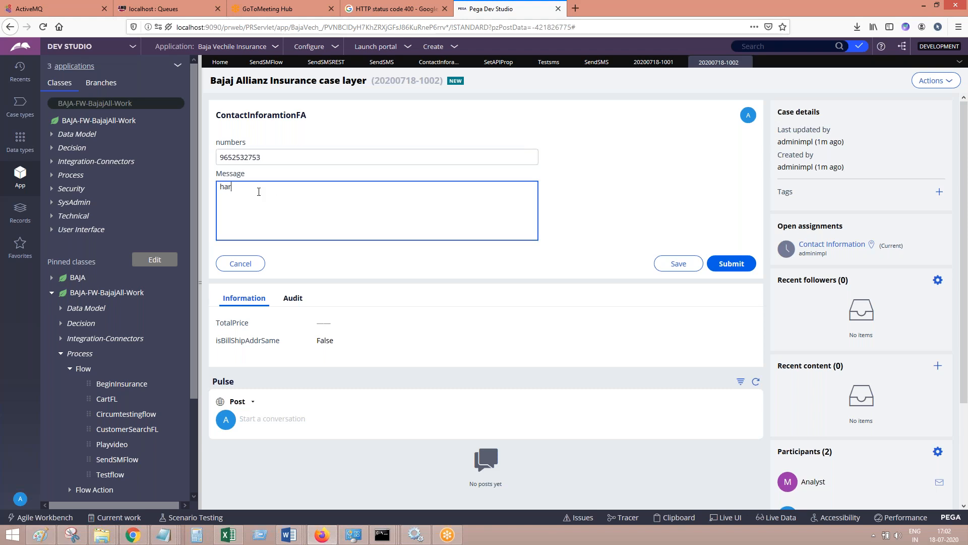
{"action": "type", "text": "shatrainigns.com"}
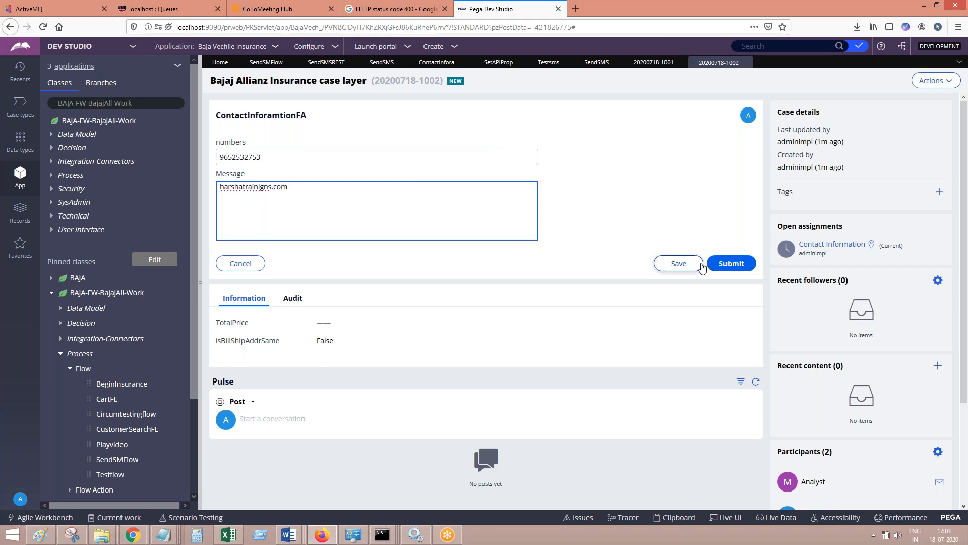
{"action": "left_click", "coordinate": [731, 263]}
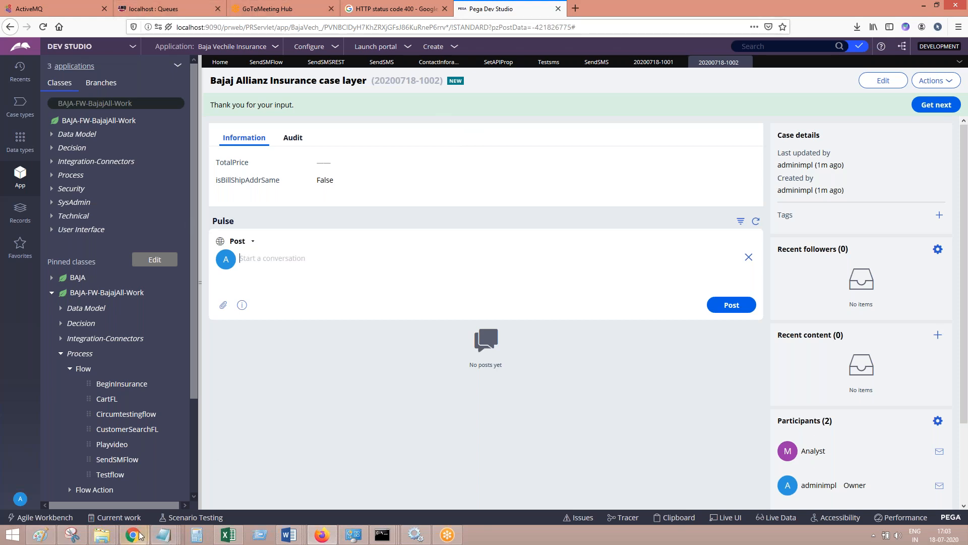
Switch to Gmail in Chrome, open the AtoZ Trainings account's inbox and refresh it repeatedly to check for new mail
{"action": "mouse_move", "coordinate": [133, 534]}
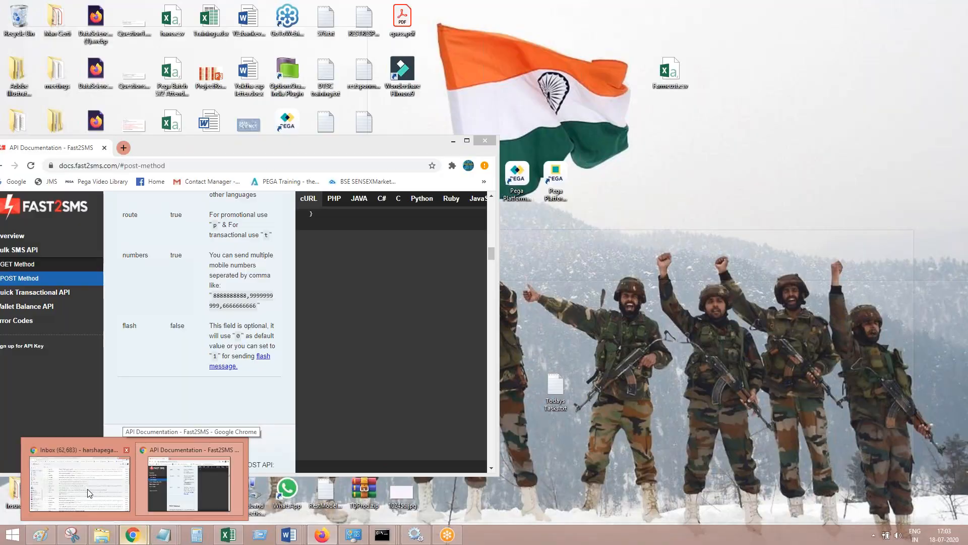
{"action": "left_click", "coordinate": [79, 484]}
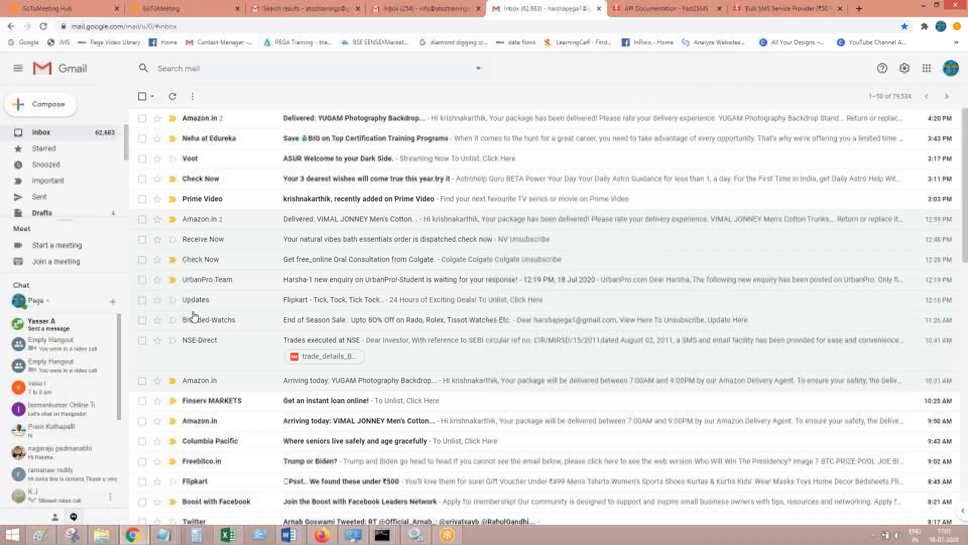
{"action": "left_click", "coordinate": [296, 11]}
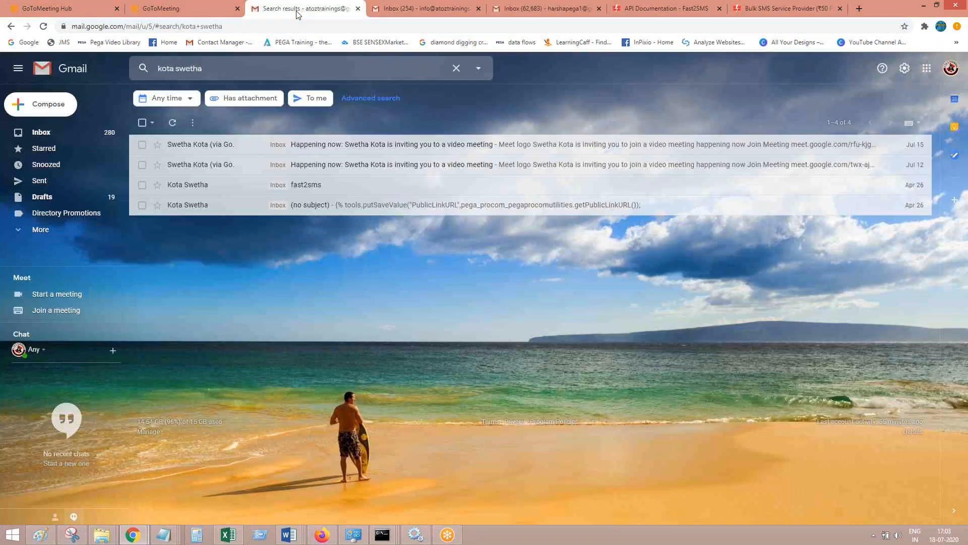
{"action": "left_click", "coordinate": [45, 133]}
{"action": "left_click", "coordinate": [172, 97]}
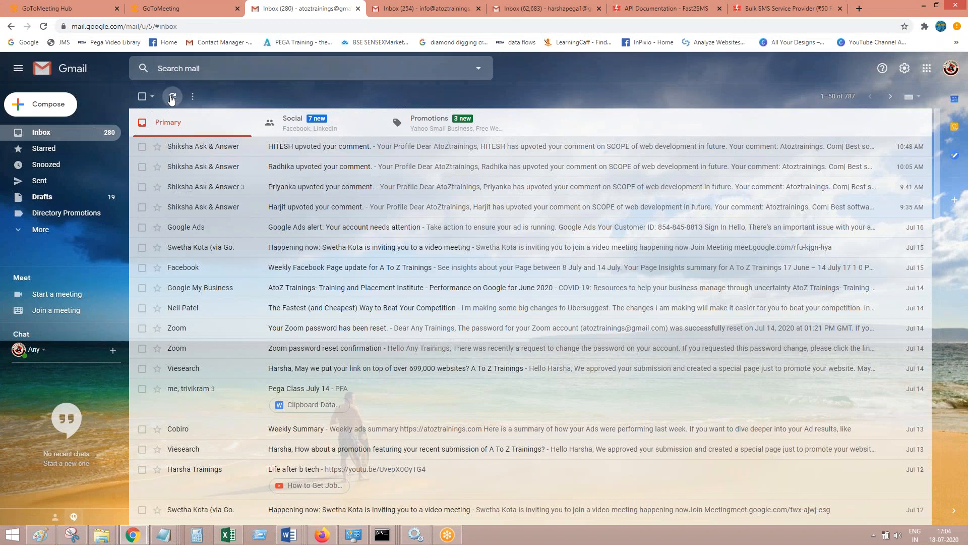
{"action": "left_click", "coordinate": [172, 98]}
{"action": "left_click", "coordinate": [172, 99]}
{"action": "left_click", "coordinate": [172, 98]}
{"action": "left_click", "coordinate": [172, 98]}
{"action": "left_click", "coordinate": [172, 99]}
{"action": "left_click", "coordinate": [44, 146]}
{"action": "left_click", "coordinate": [43, 134]}
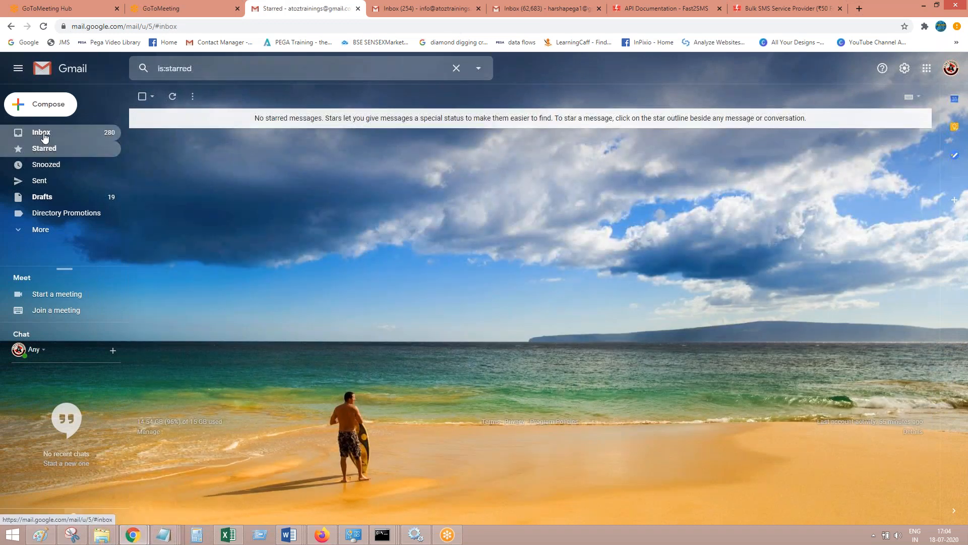
{"action": "left_click", "coordinate": [176, 98]}
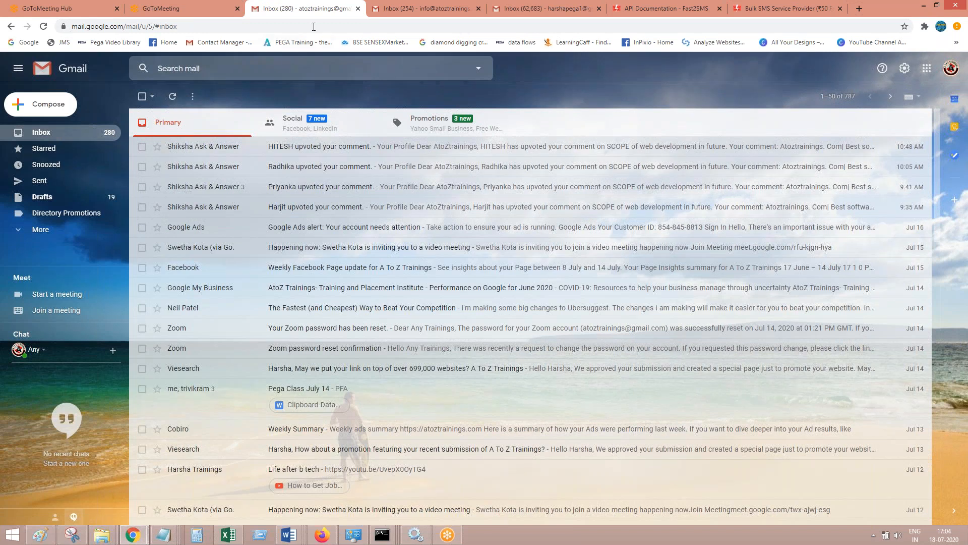
{"action": "left_click", "coordinate": [173, 95]}
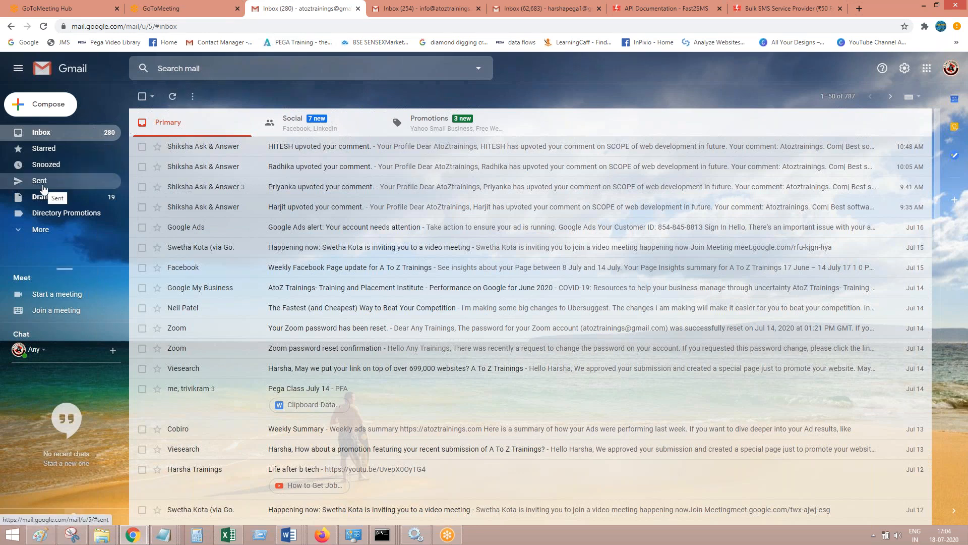
Check the G Suite account's inbox, and return to the AtoZ Trainings inbox to refresh it again
{"action": "left_click", "coordinate": [387, 13]}
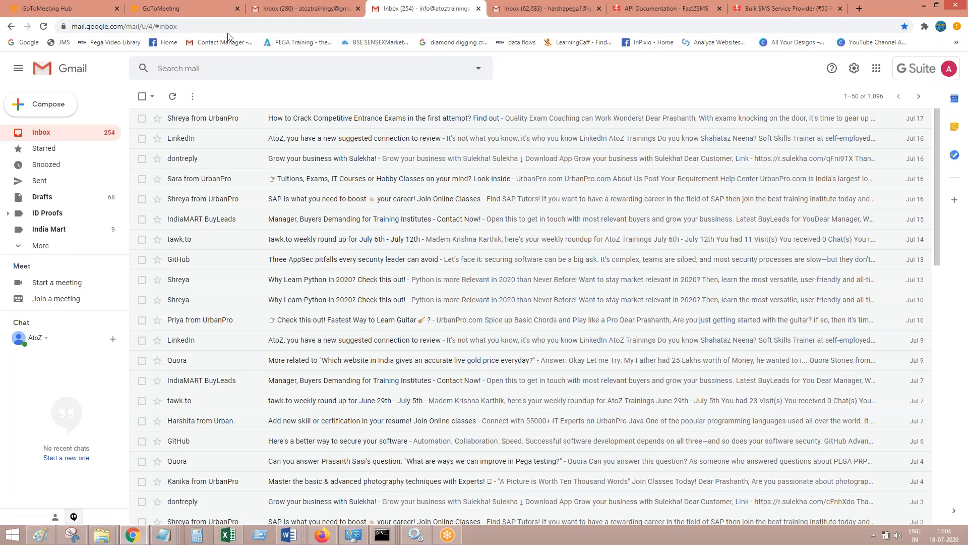
{"action": "left_click", "coordinate": [291, 8]}
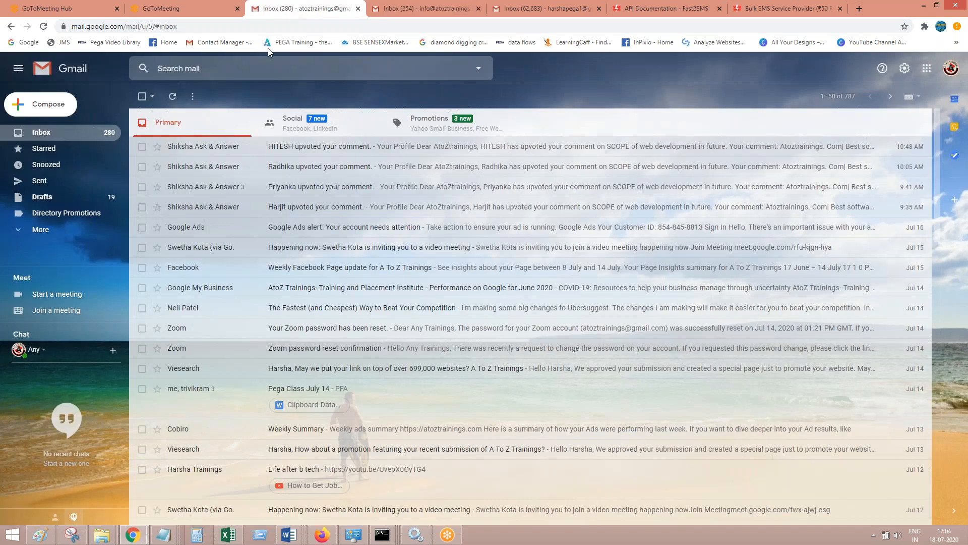
{"action": "left_click", "coordinate": [173, 100]}
{"action": "left_click", "coordinate": [173, 100]}
{"action": "left_click", "coordinate": [173, 99]}
{"action": "left_click", "coordinate": [172, 99]}
In the Pega Gmail account, open All Mail and examine the drafts "SMS photo" and "SMS scren shot"
{"action": "left_click", "coordinate": [545, 8]}
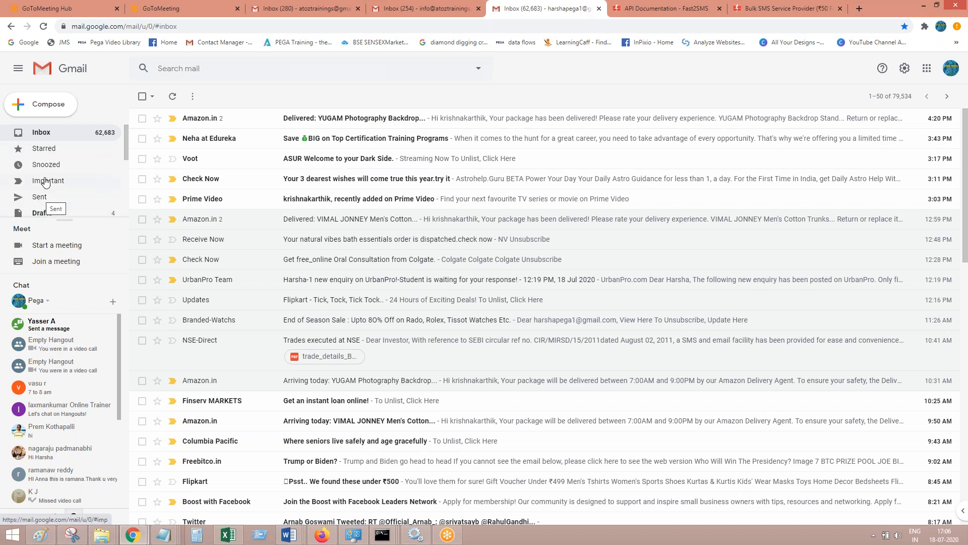
{"action": "left_click", "coordinate": [126, 174]}
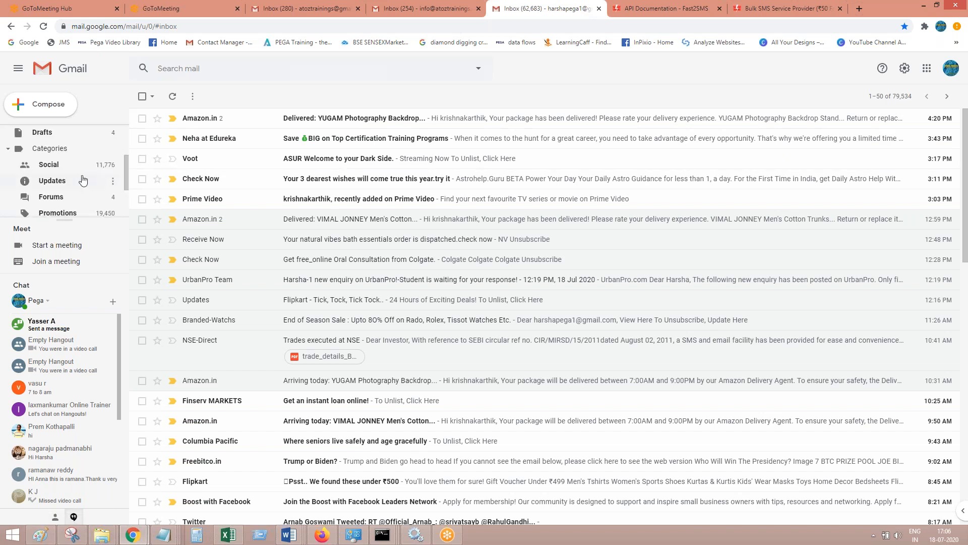
{"action": "left_click_drag", "start_coordinate": [126, 174], "coordinate": [122, 204]}
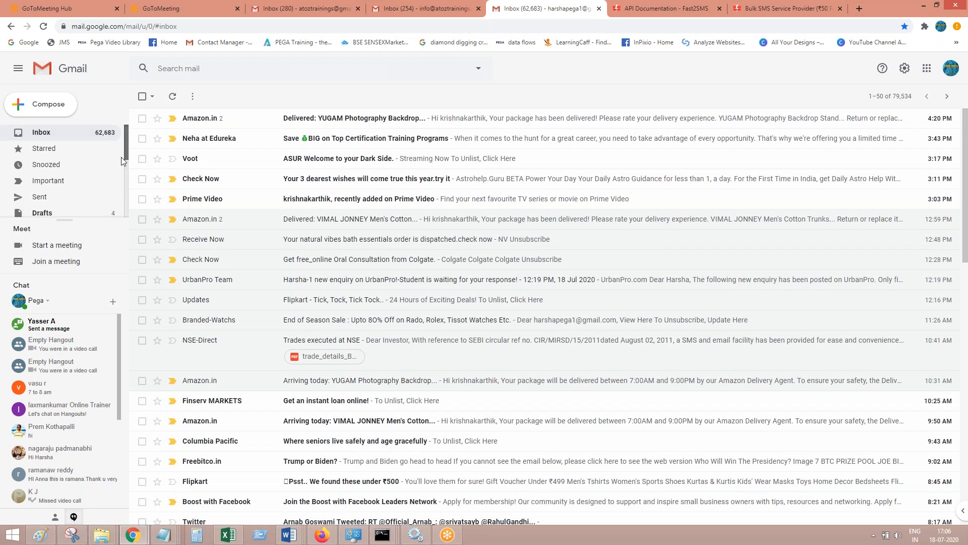
{"action": "left_click", "coordinate": [54, 212]}
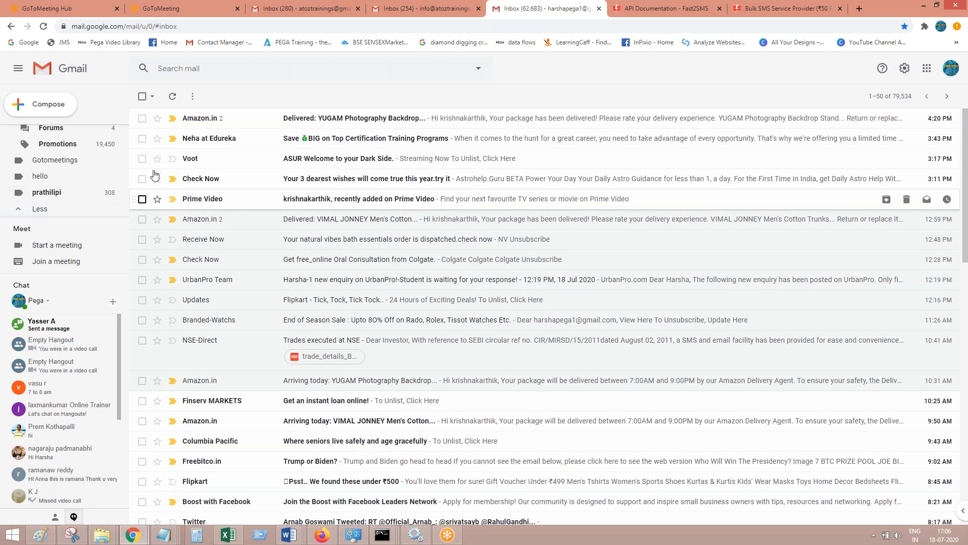
{"action": "left_click_drag", "start_coordinate": [128, 182], "coordinate": [126, 197]}
{"action": "scroll", "coordinate": [126, 197], "scroll_direction": "down", "scroll_amount": 2}
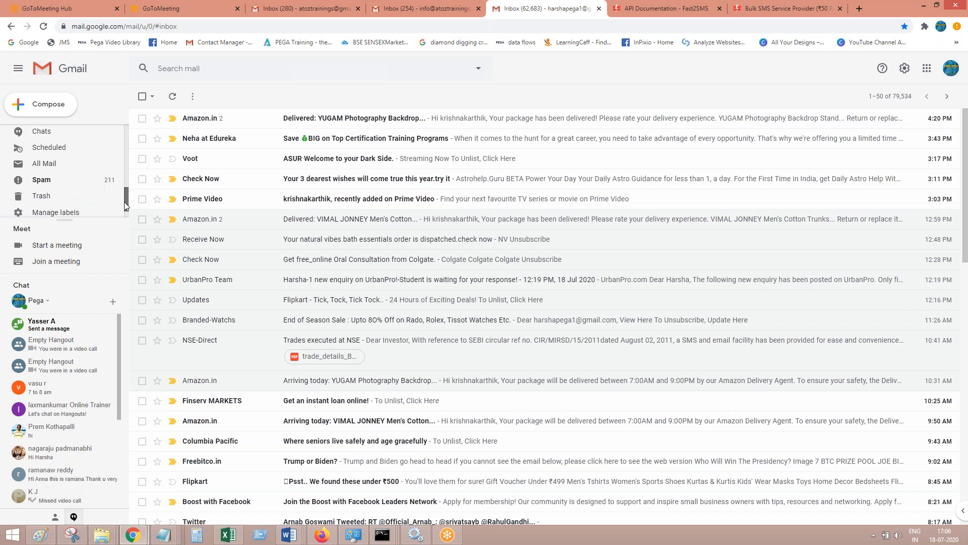
{"action": "left_click", "coordinate": [43, 165]}
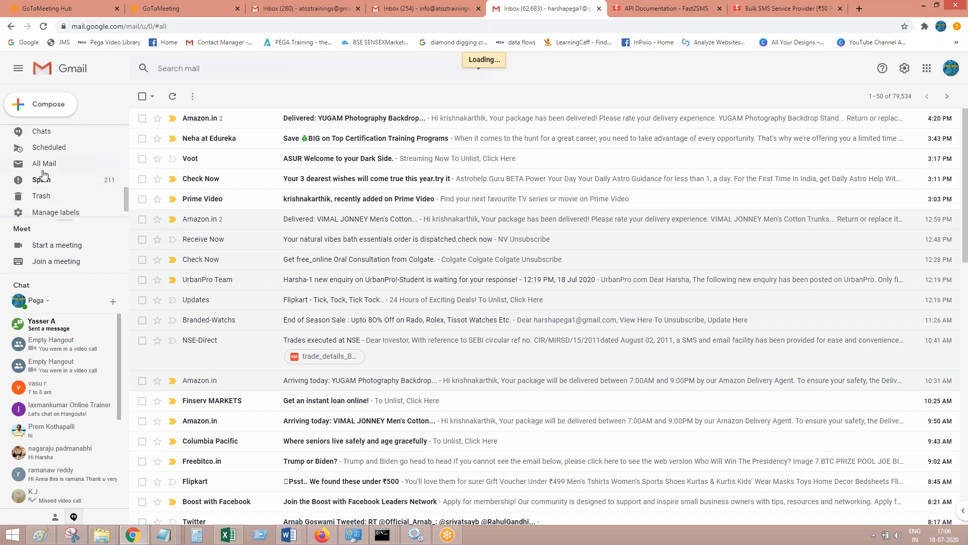
{"action": "left_click", "coordinate": [323, 119]}
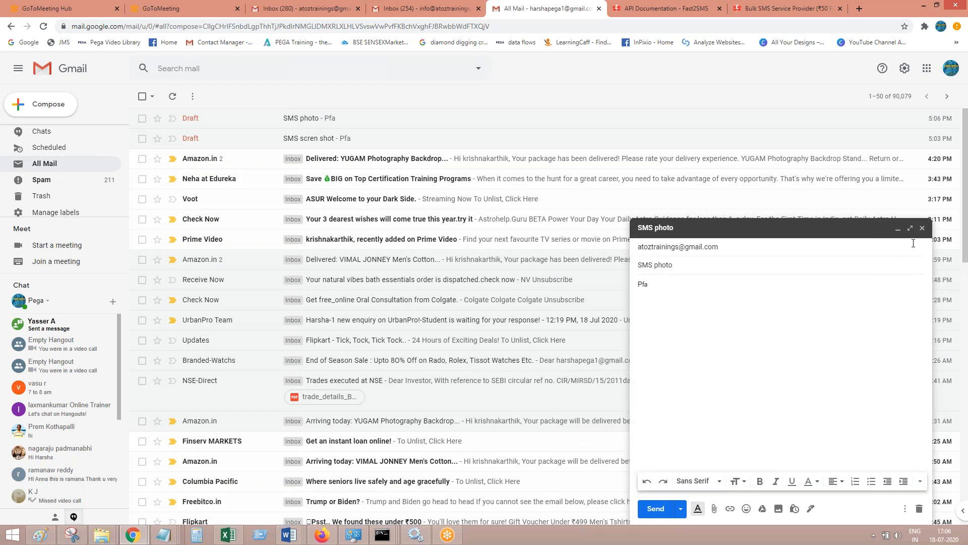
{"action": "left_click", "coordinate": [922, 228]}
{"action": "left_click", "coordinate": [396, 144]}
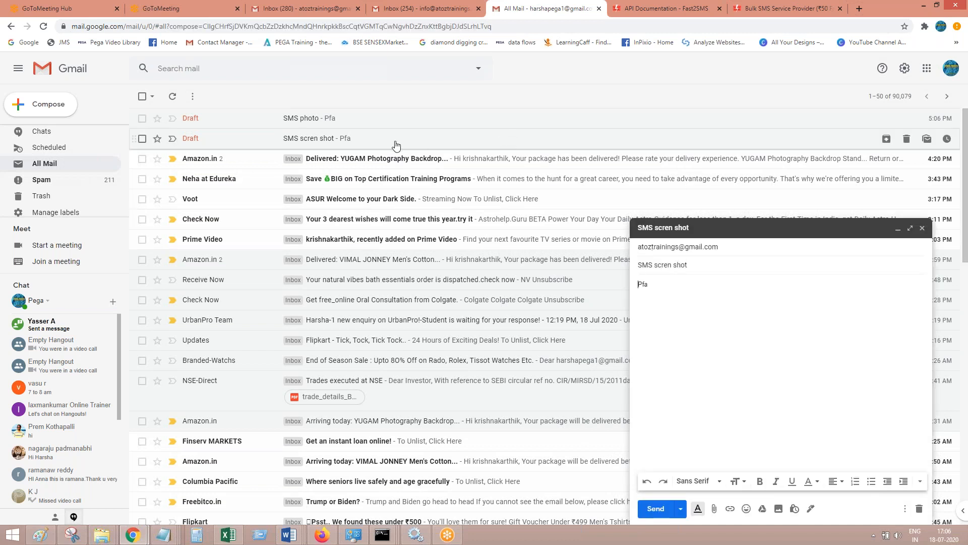
{"action": "left_click", "coordinate": [923, 228]}
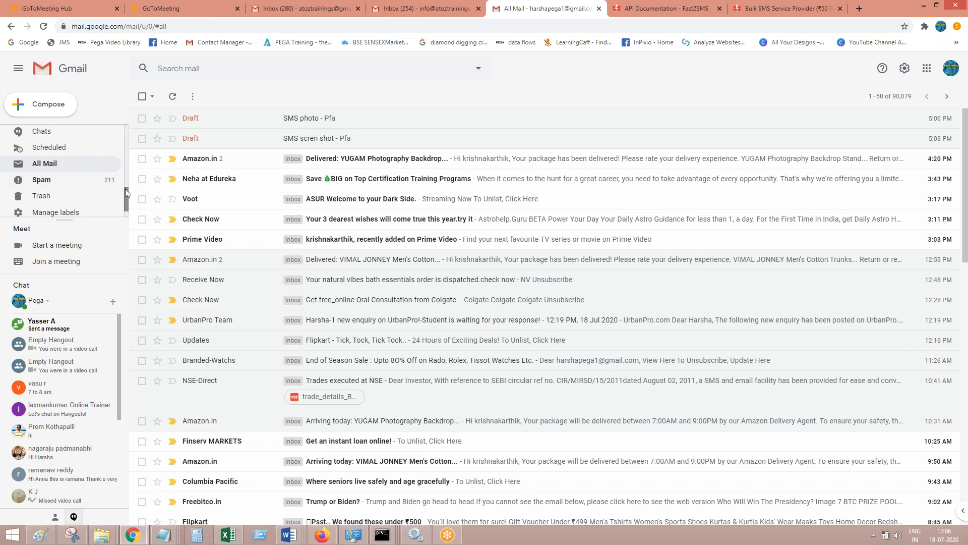
Examine the "SMS photo" message in Drafts, check the Sent mail and return to the inbox
{"action": "left_click_drag", "start_coordinate": [125, 190], "coordinate": [125, 131]}
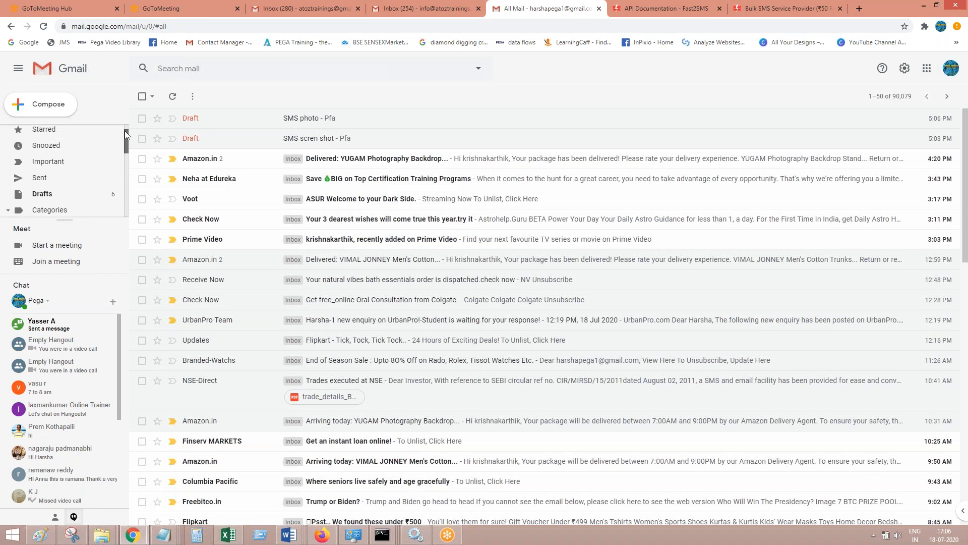
{"action": "left_click", "coordinate": [47, 194]}
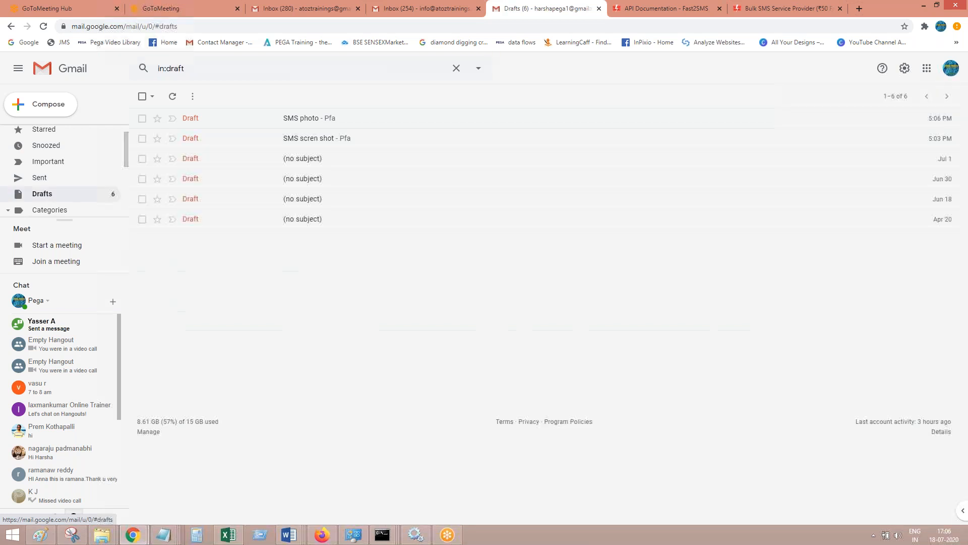
{"action": "left_click", "coordinate": [350, 117]}
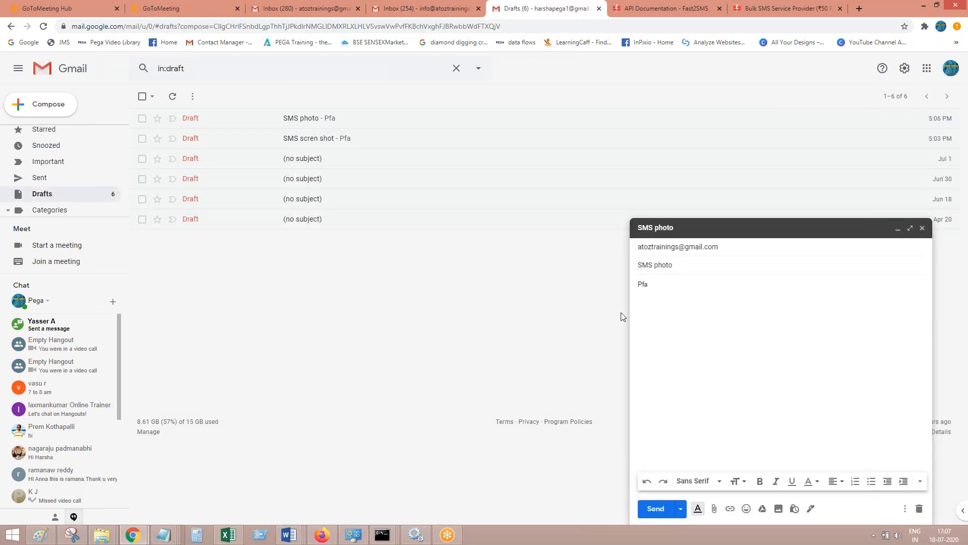
{"action": "left_click", "coordinate": [922, 227]}
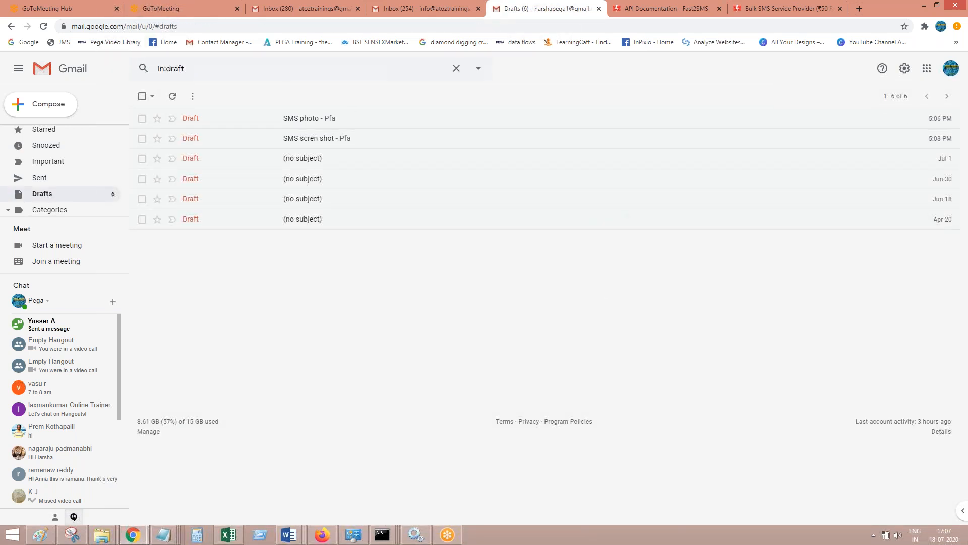
{"action": "left_click_drag", "start_coordinate": [128, 145], "coordinate": [128, 132]}
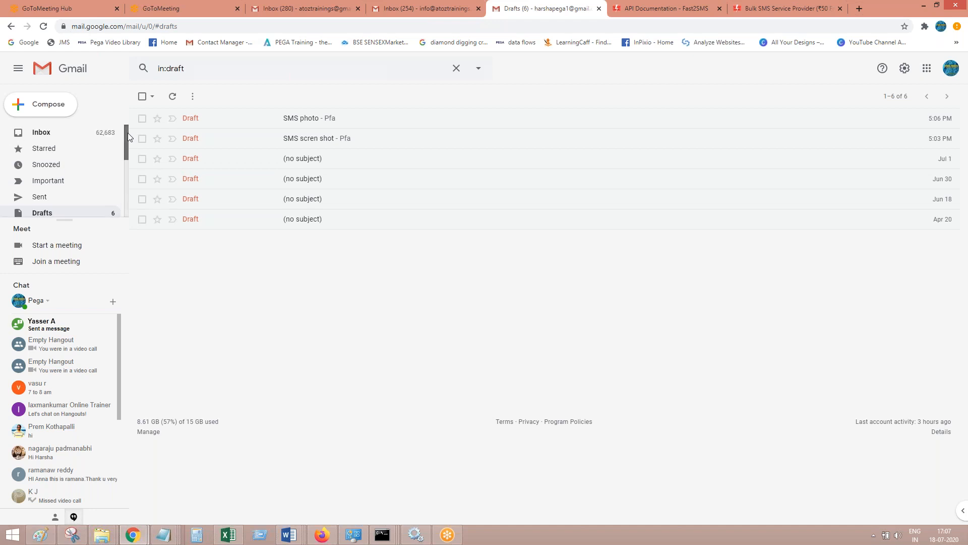
{"action": "left_click", "coordinate": [43, 198]}
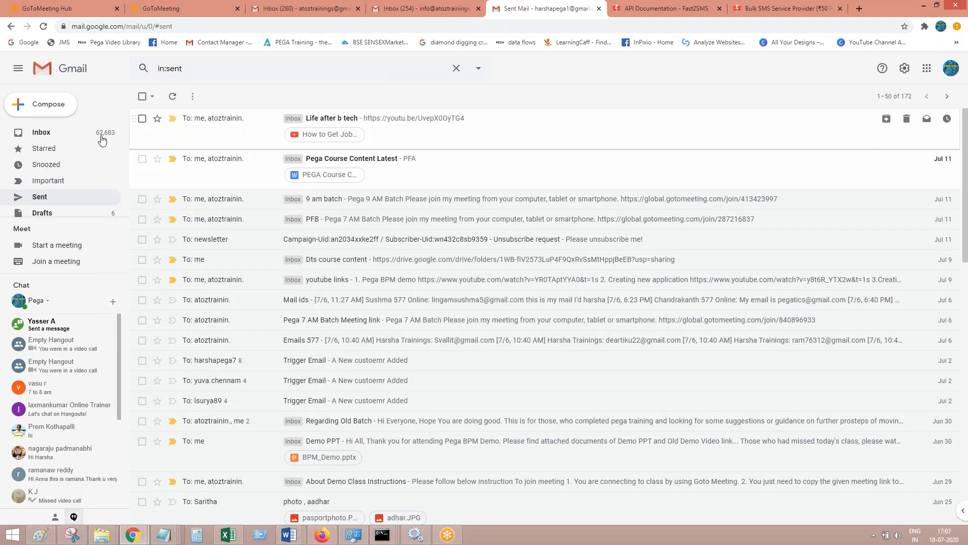
{"action": "left_click", "coordinate": [31, 134]}
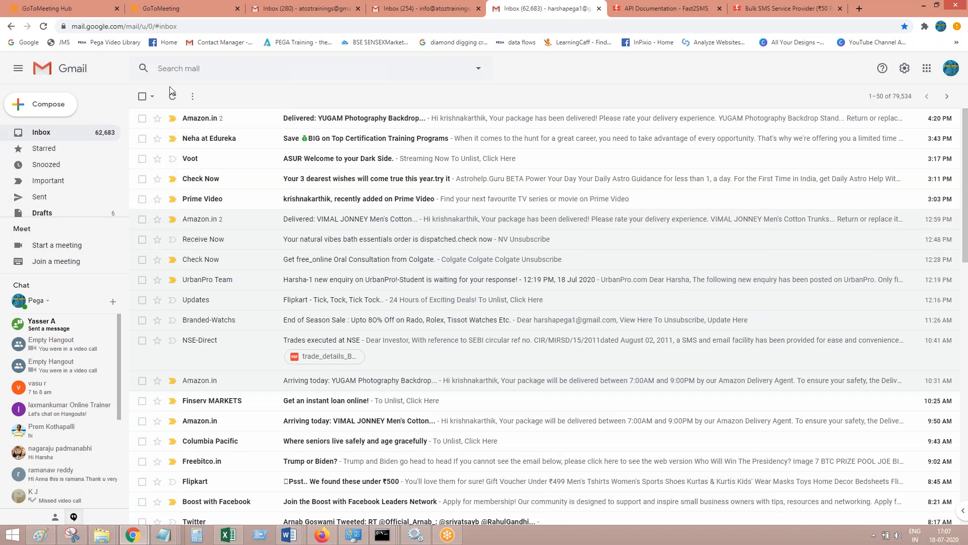
In the AtoZ Trainings inbox, open the Smspic email, examine its SMS screenshot attachment and return to the inbox
{"action": "left_click", "coordinate": [286, 11]}
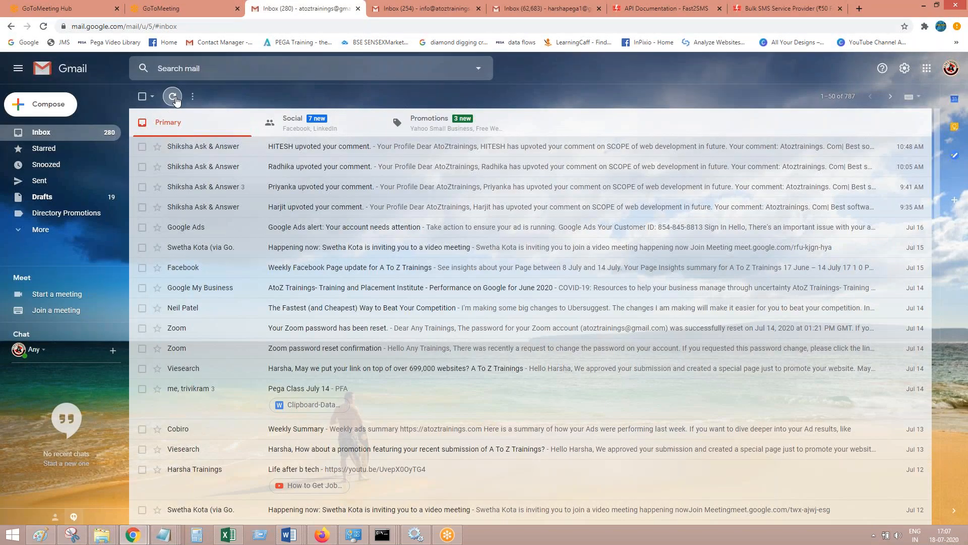
{"action": "left_click", "coordinate": [579, 9]}
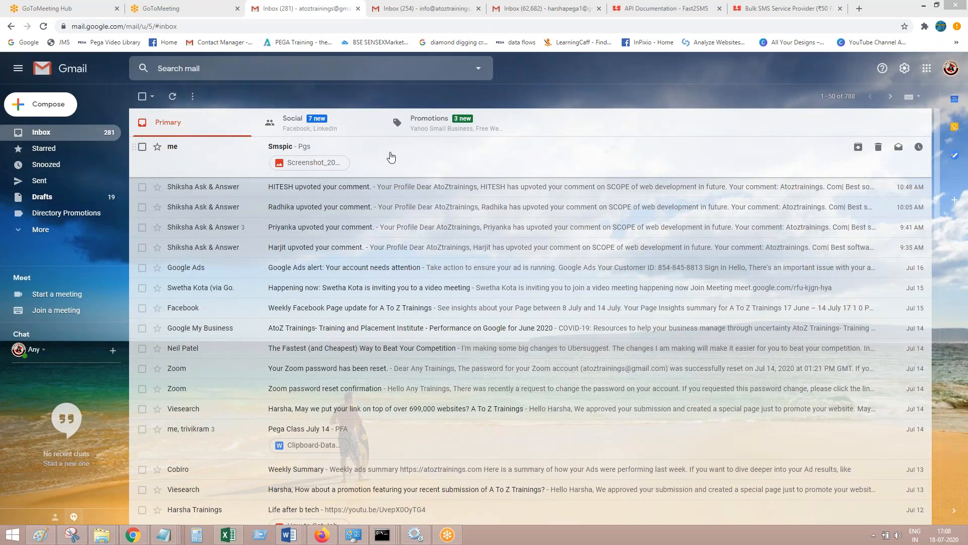
{"action": "left_click", "coordinate": [391, 158]}
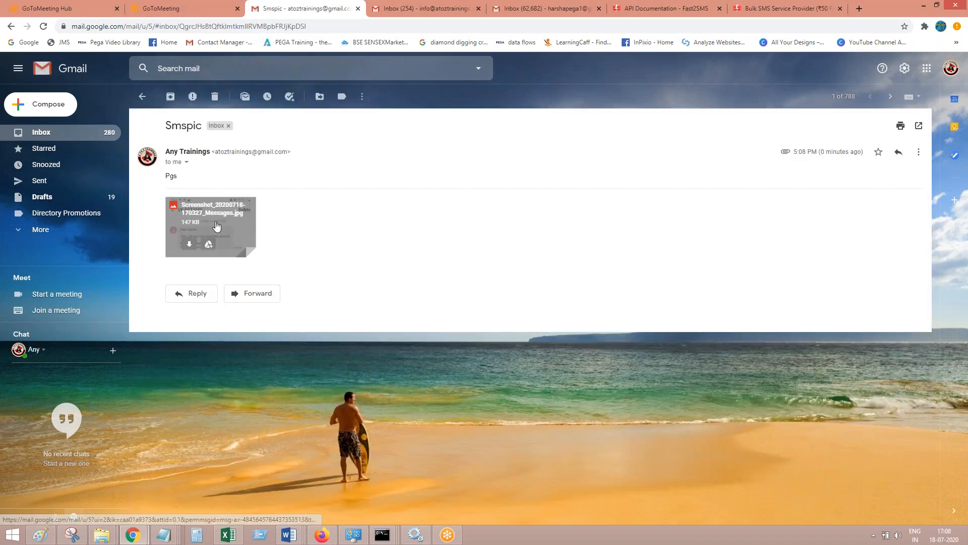
{"action": "left_click", "coordinate": [211, 227]}
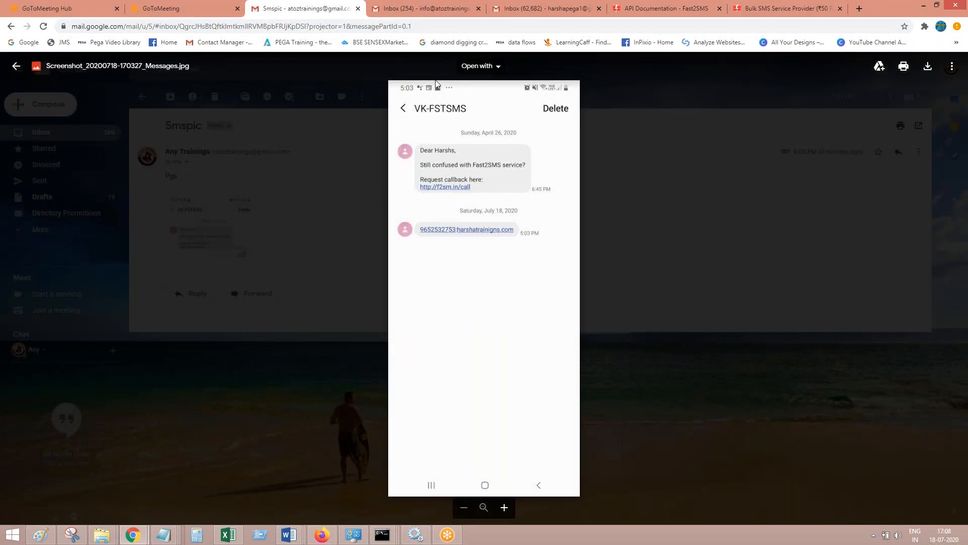
{"action": "left_click", "coordinate": [17, 66]}
{"action": "left_click", "coordinate": [57, 133]}
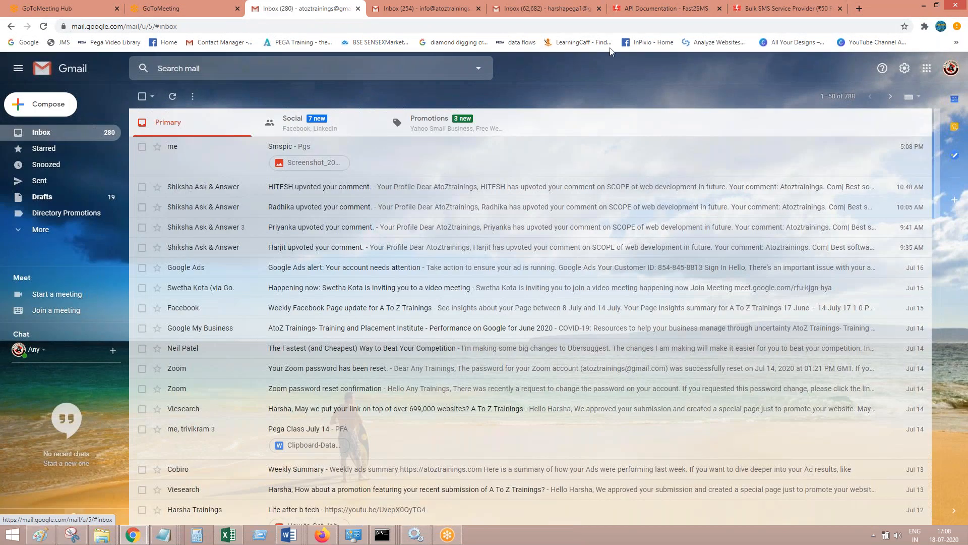